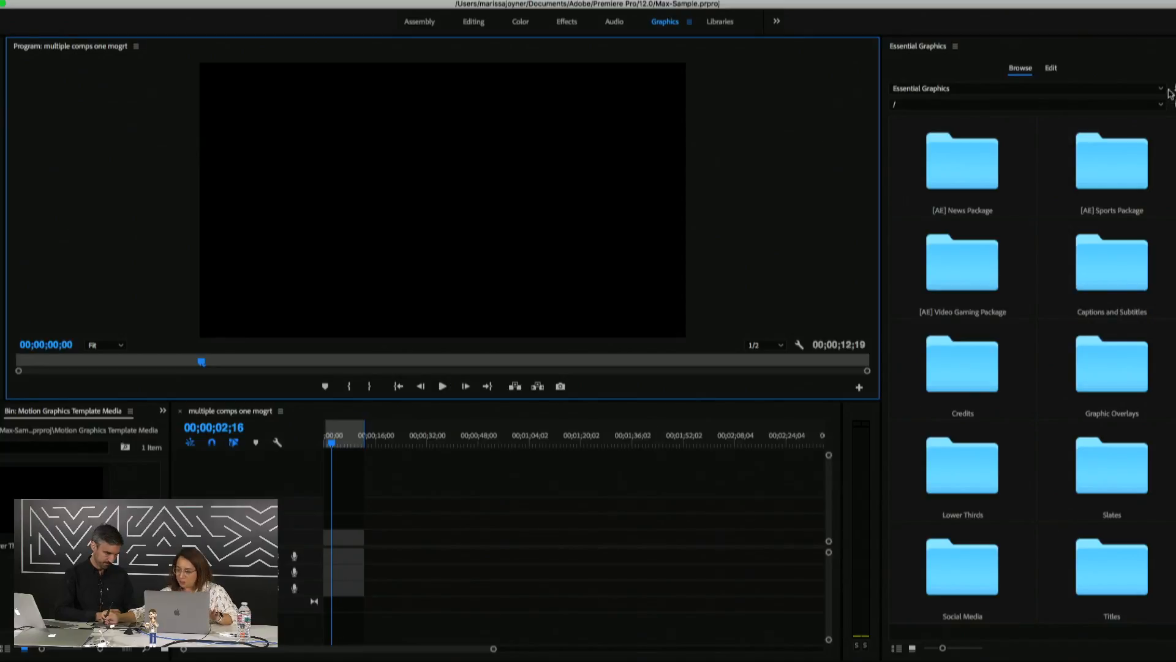
# Install the Lower Third Max.mogrt file as an Essential Graphics template
pyautogui.click(942, 52)
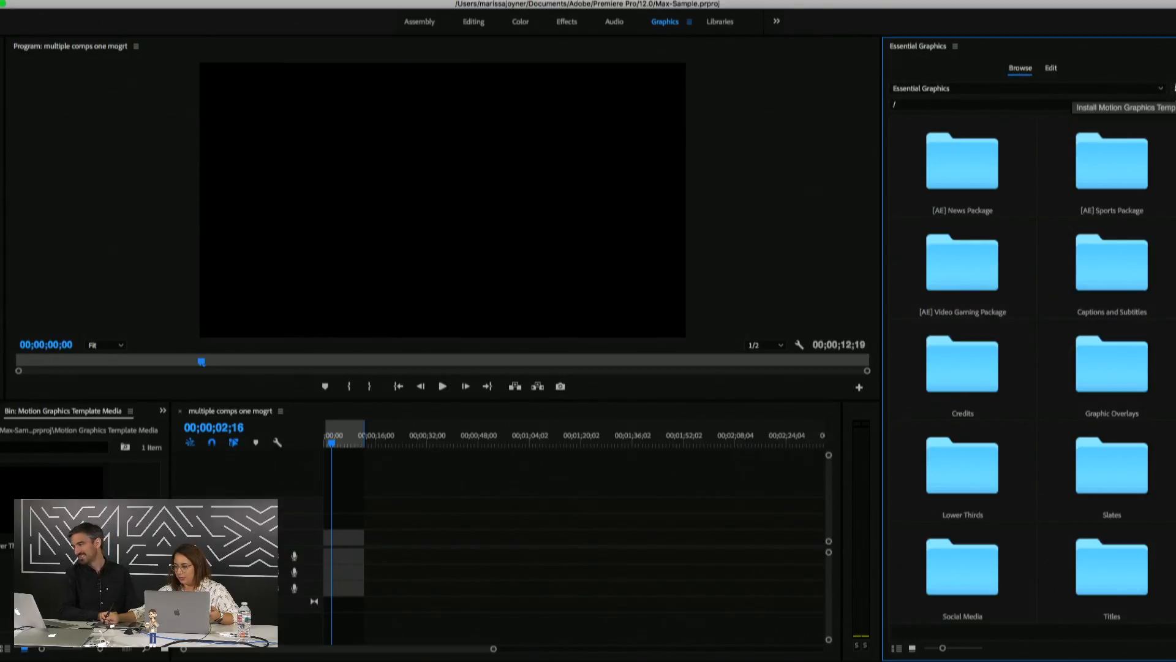
pyautogui.click(1173, 88)
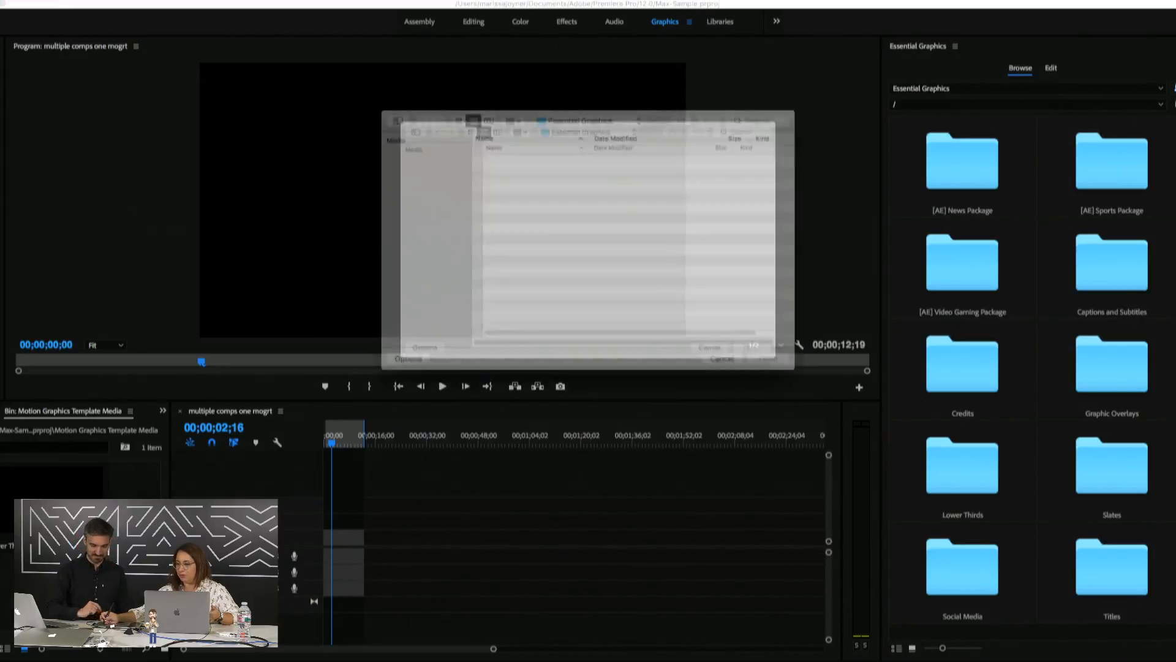
pyautogui.click(536, 179)
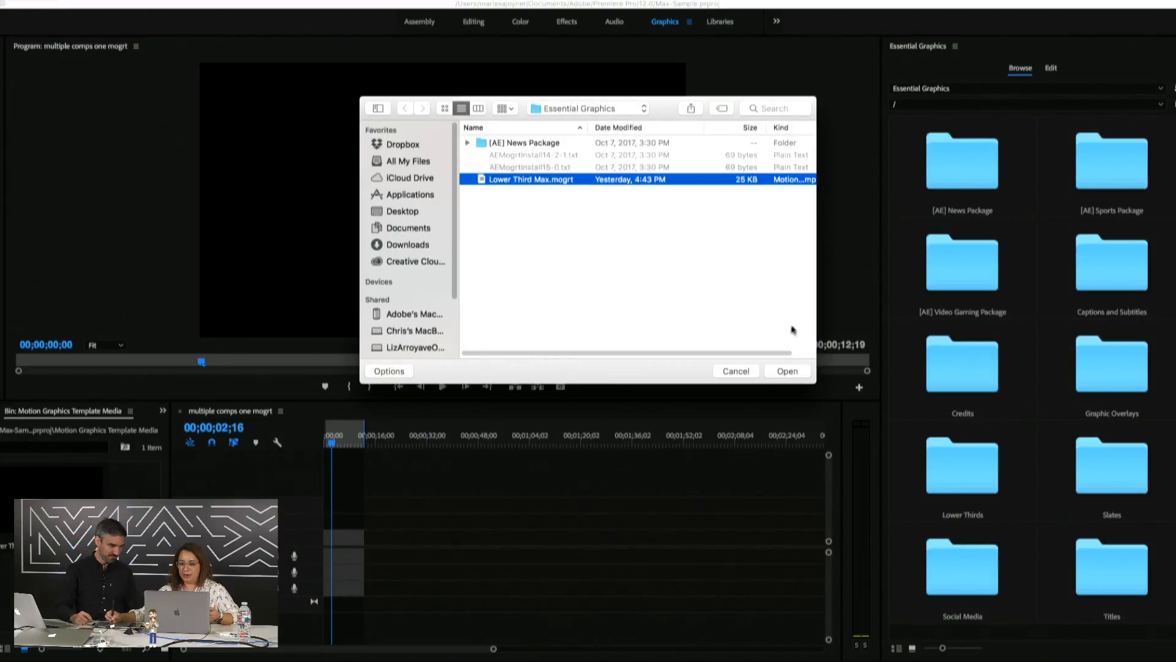
pyautogui.click(784, 373)
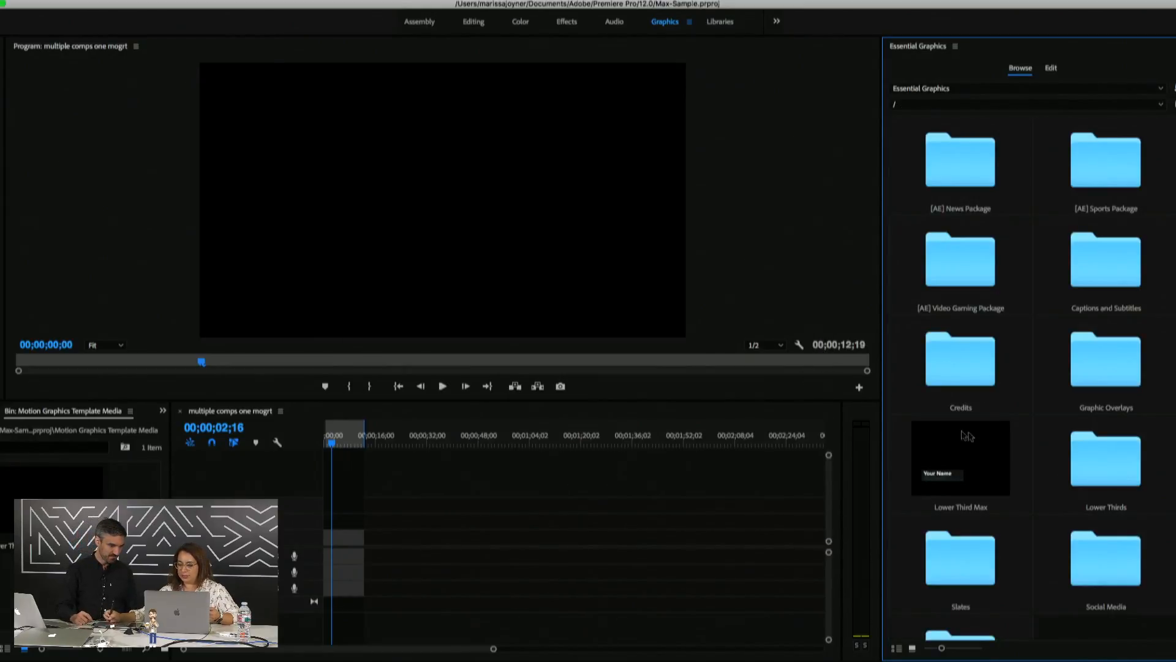
# Drop Lower Third Max into the sequence, preview its animation, and select the clip for editing
pyautogui.moveTo(963, 466); pyautogui.dragTo(332, 518)
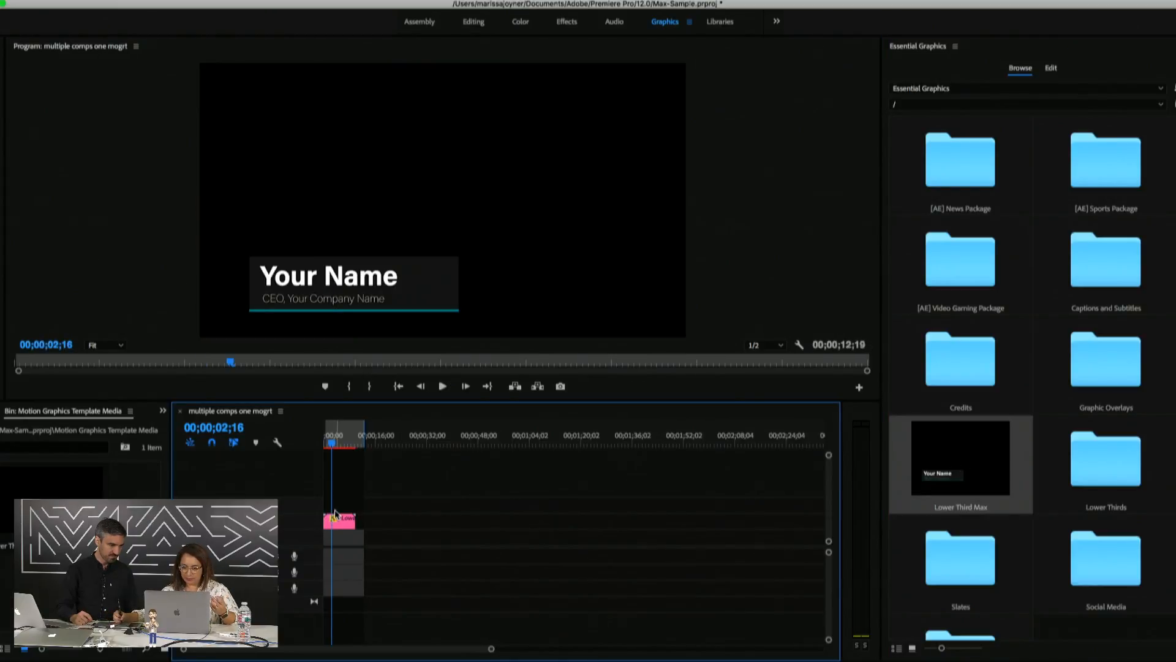
pyautogui.click(327, 447)
pyautogui.moveTo(326, 450)
pyautogui.mouseDown()
pyautogui.moveTo(359, 453)
pyautogui.moveTo(338, 452)
pyautogui.mouseUp()
pyautogui.click(345, 521)
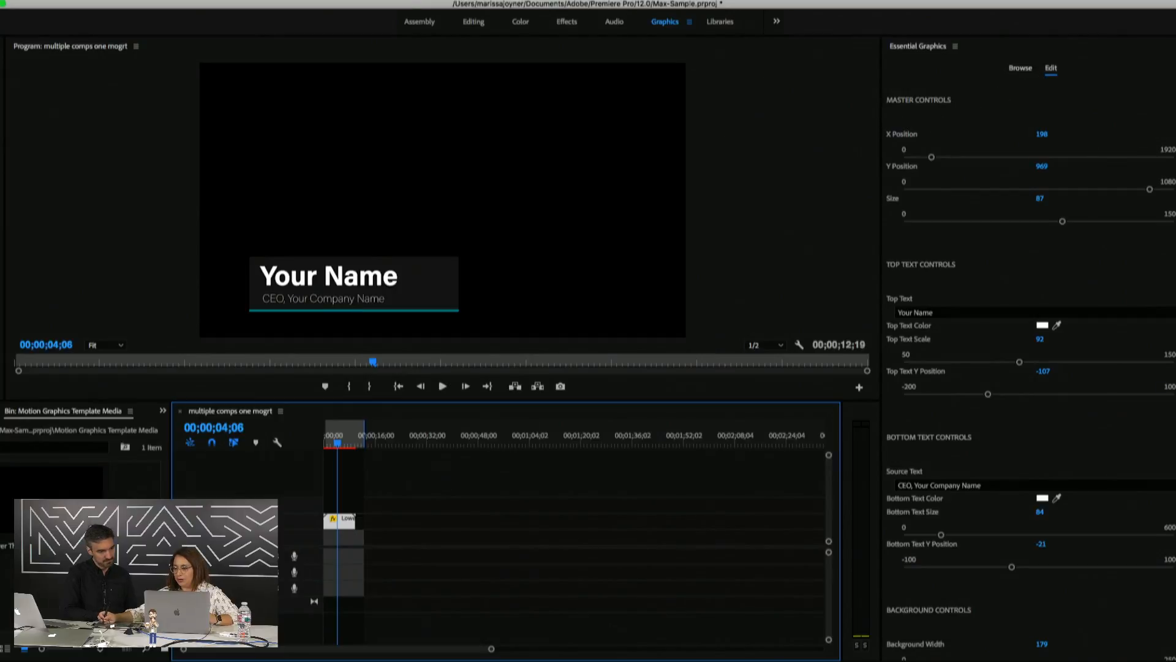
pyautogui.scroll(-4, 1029, 359)
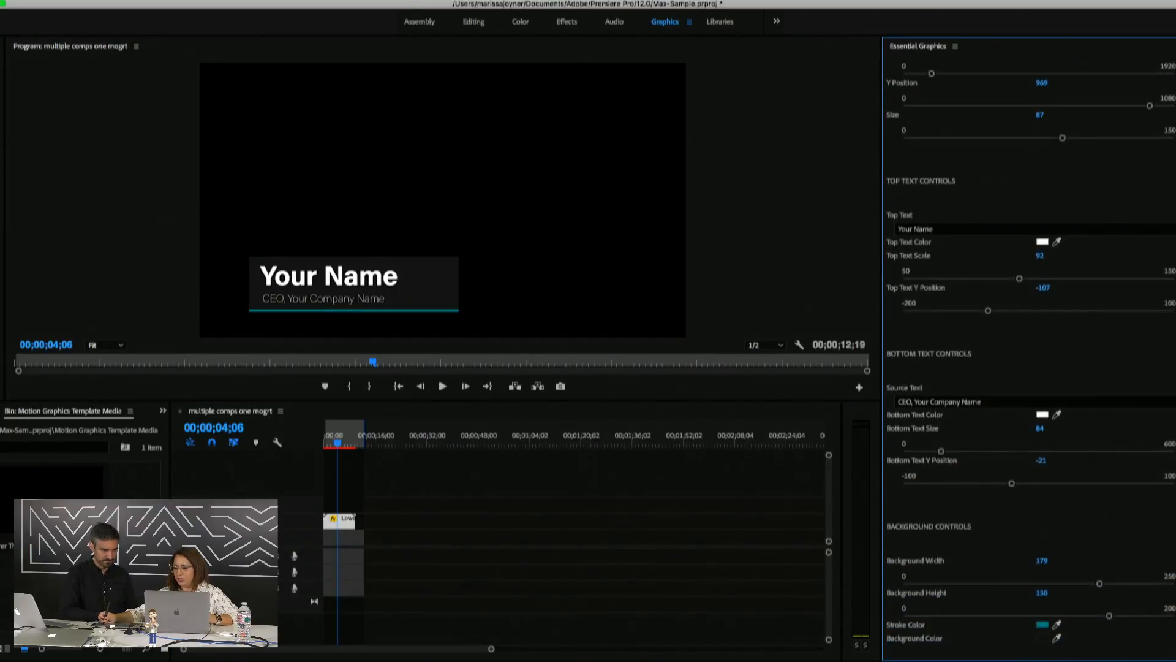
pyautogui.scroll(4, 968, 209)
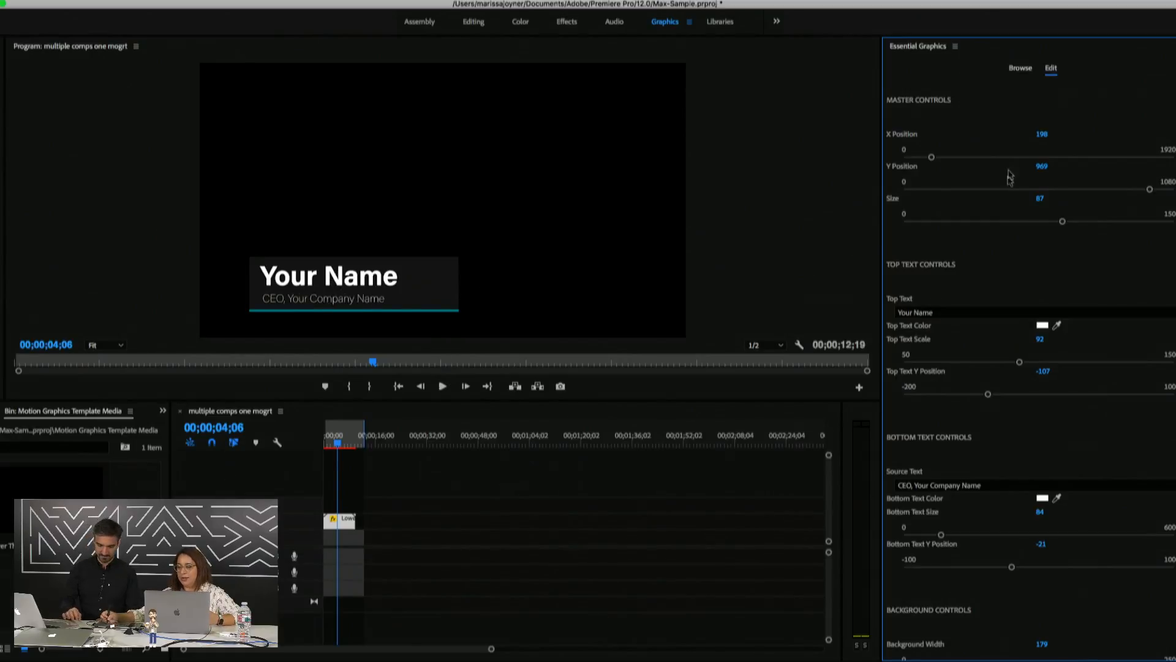
# Put the Top Text field showing 'Your Name' into edit mode
pyautogui.click(943, 314)
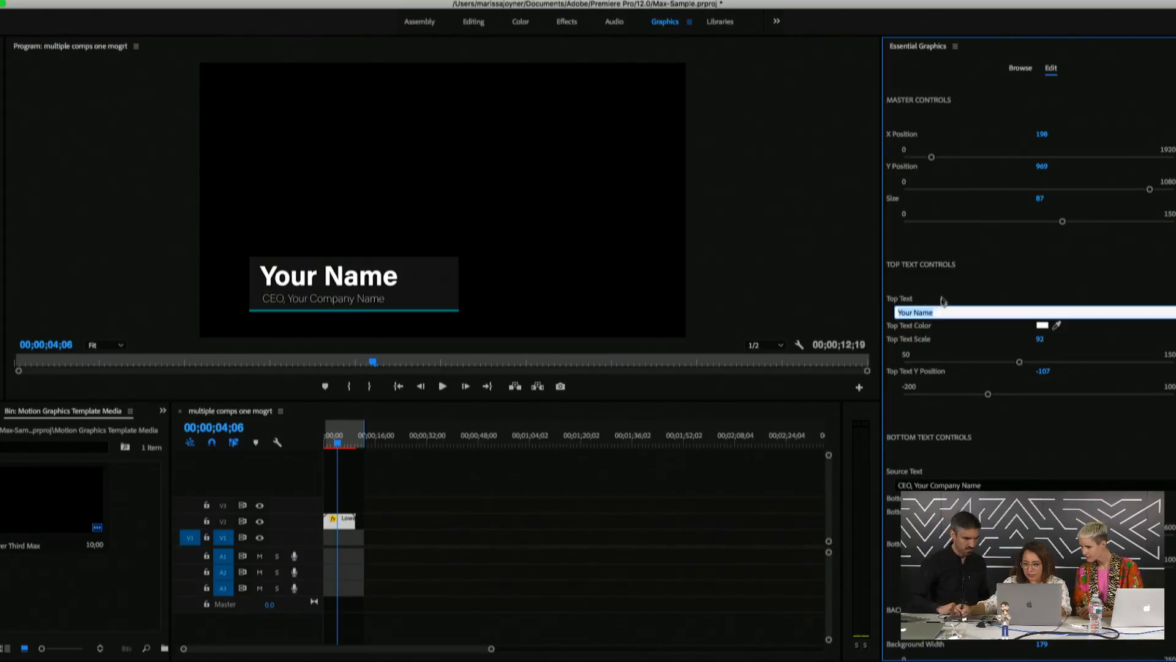
# Replace 'Your Name' in the Top Text field with the person's full name
pyautogui.click(940, 296)
pyautogui.click(944, 313)
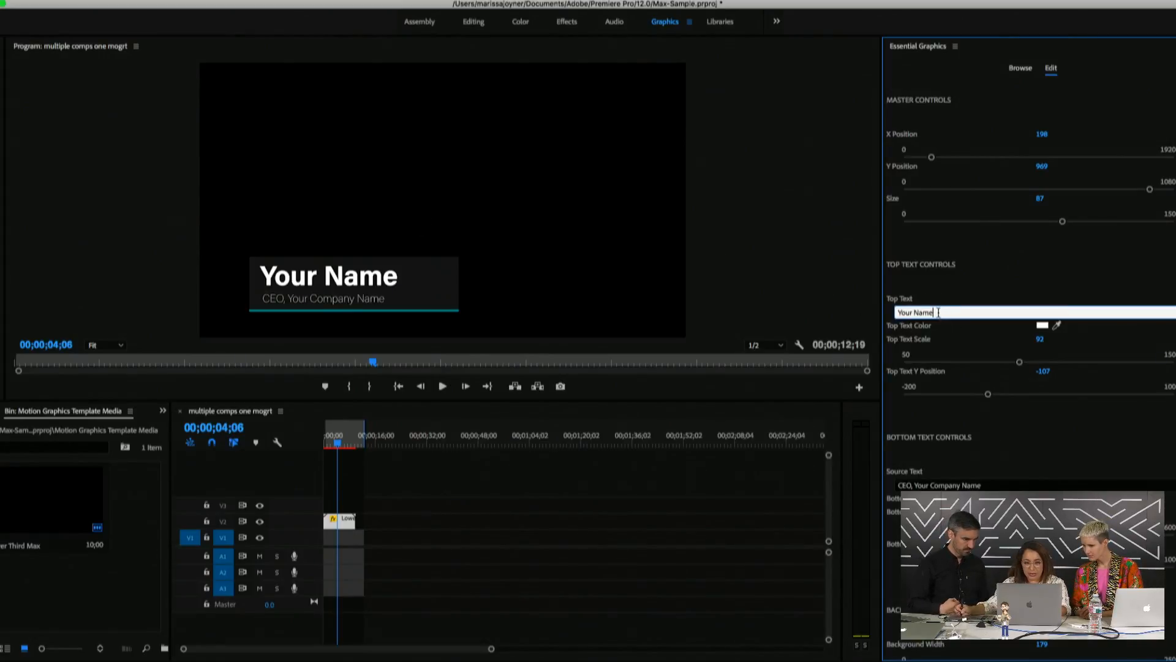
pyautogui.moveTo(938, 312); pyautogui.dragTo(896, 311)
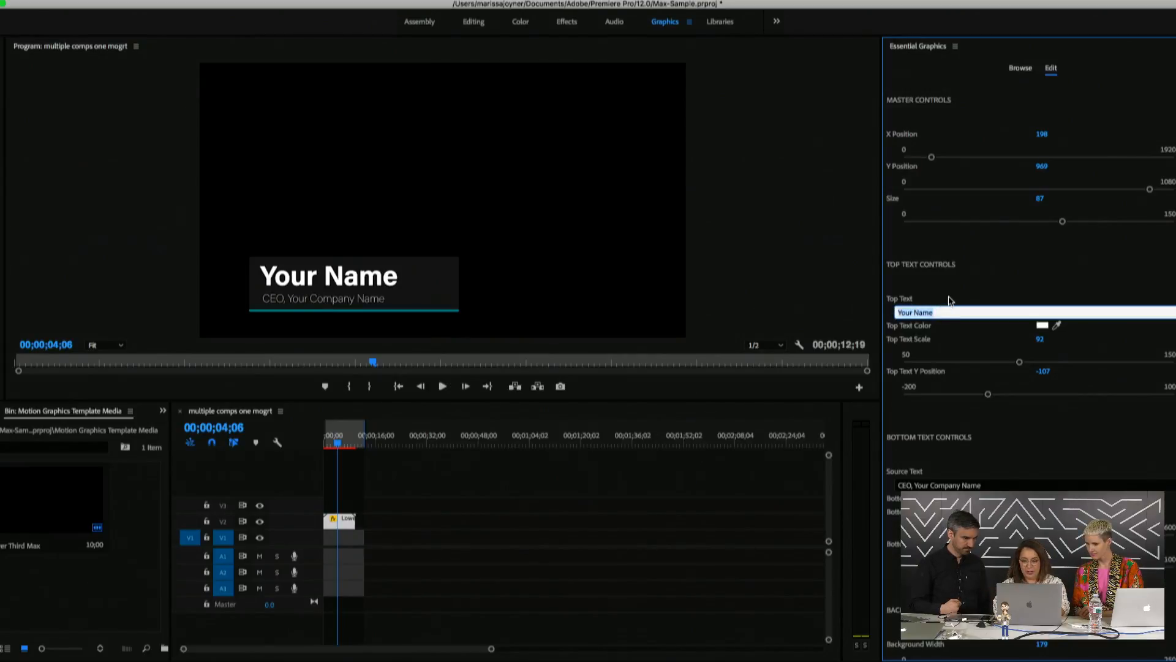
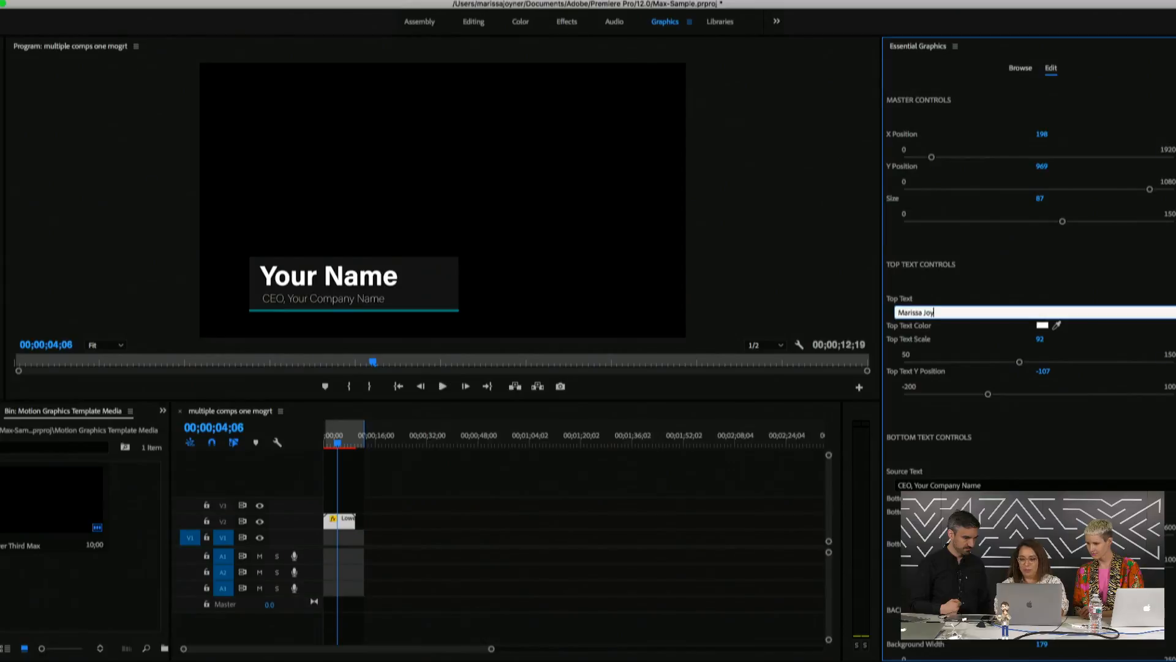
pyautogui.click(957, 286)
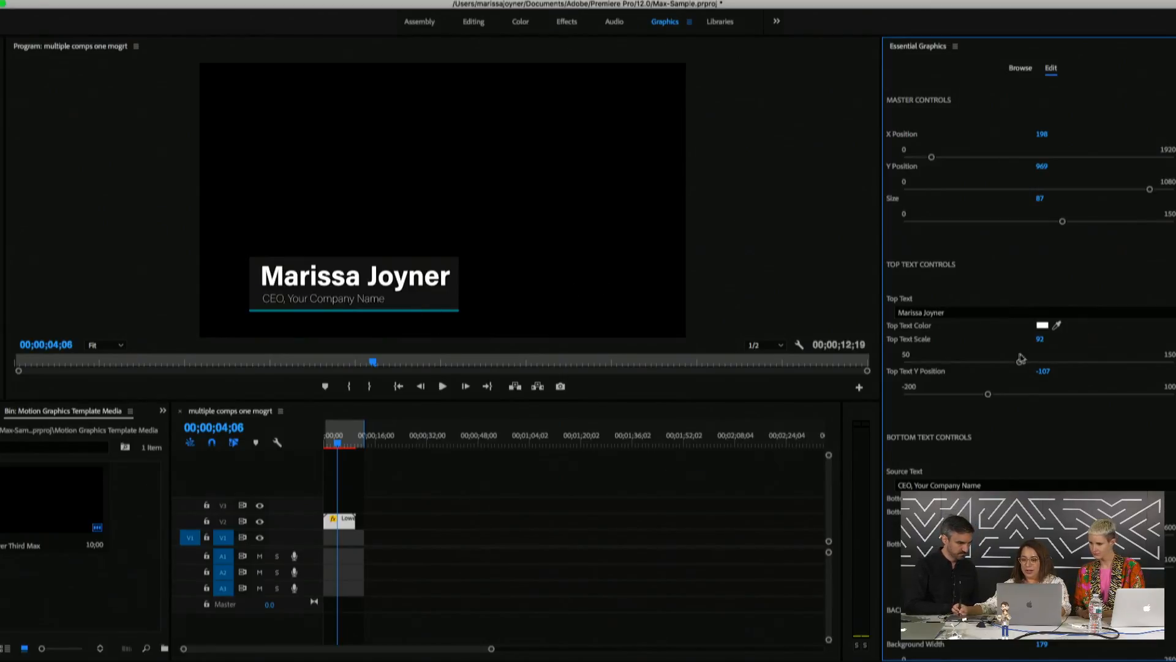
# Color the top text red and reduce Top Text Scale to 88
pyautogui.click(1042, 326)
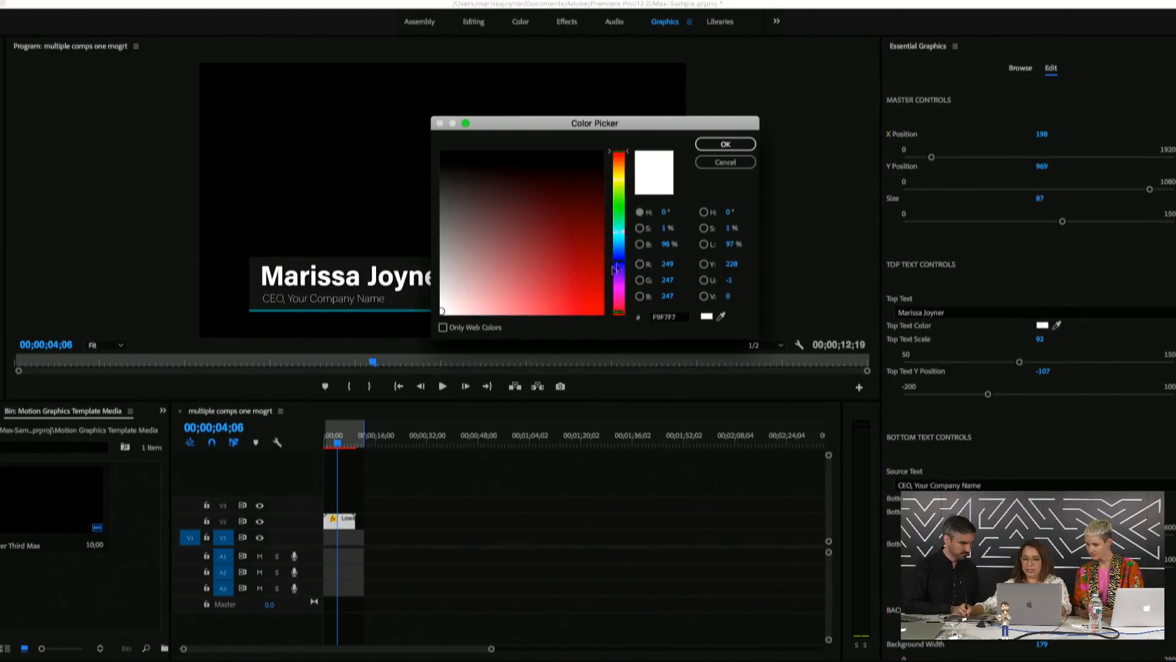
pyautogui.click(589, 283)
pyautogui.click(731, 148)
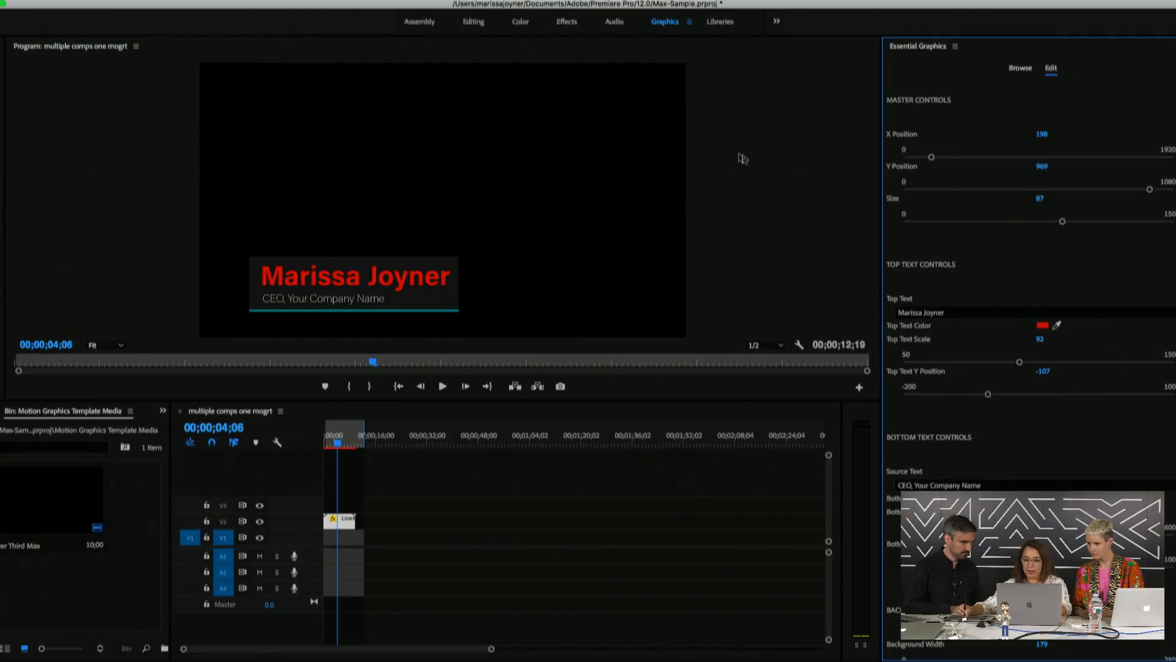
pyautogui.moveTo(1021, 363)
pyautogui.mouseDown()
pyautogui.moveTo(1039, 363)
pyautogui.moveTo(1005, 363)
pyautogui.mouseUp()
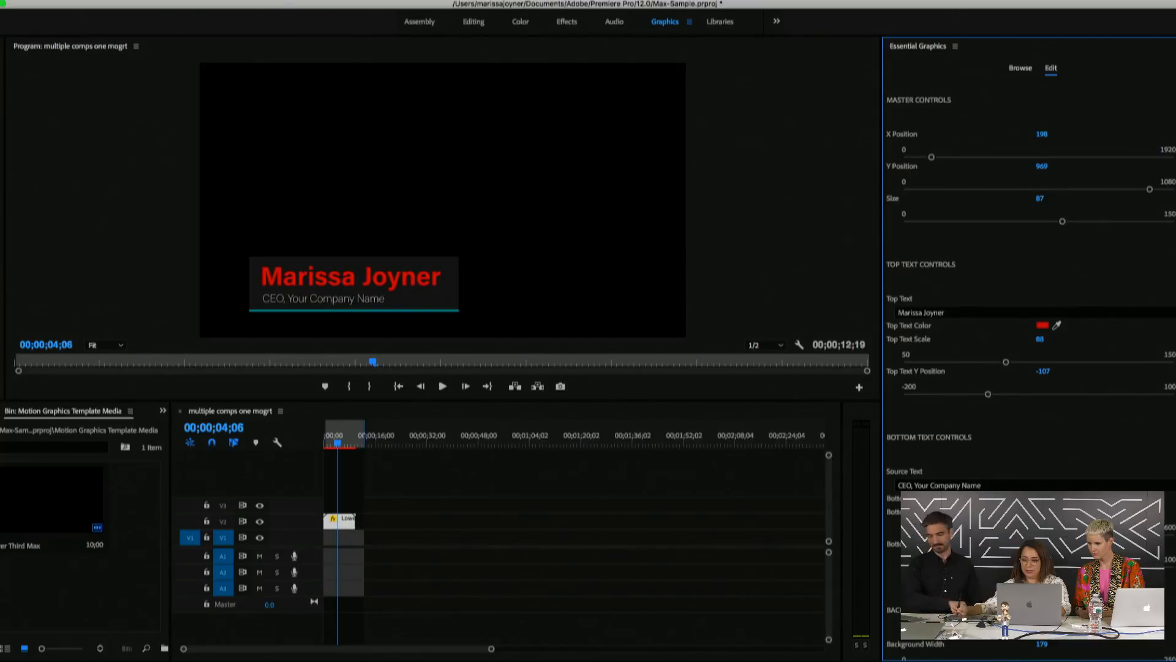
pyautogui.scroll(-3, 1029, 356)
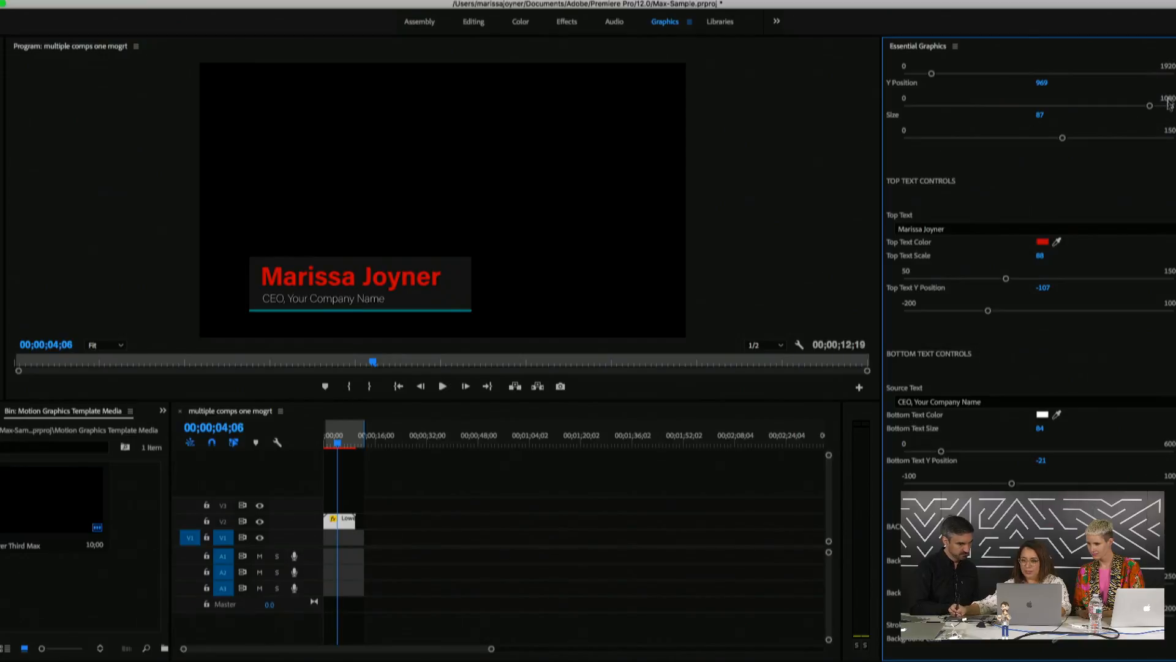
pyautogui.scroll(2, 1169, 83)
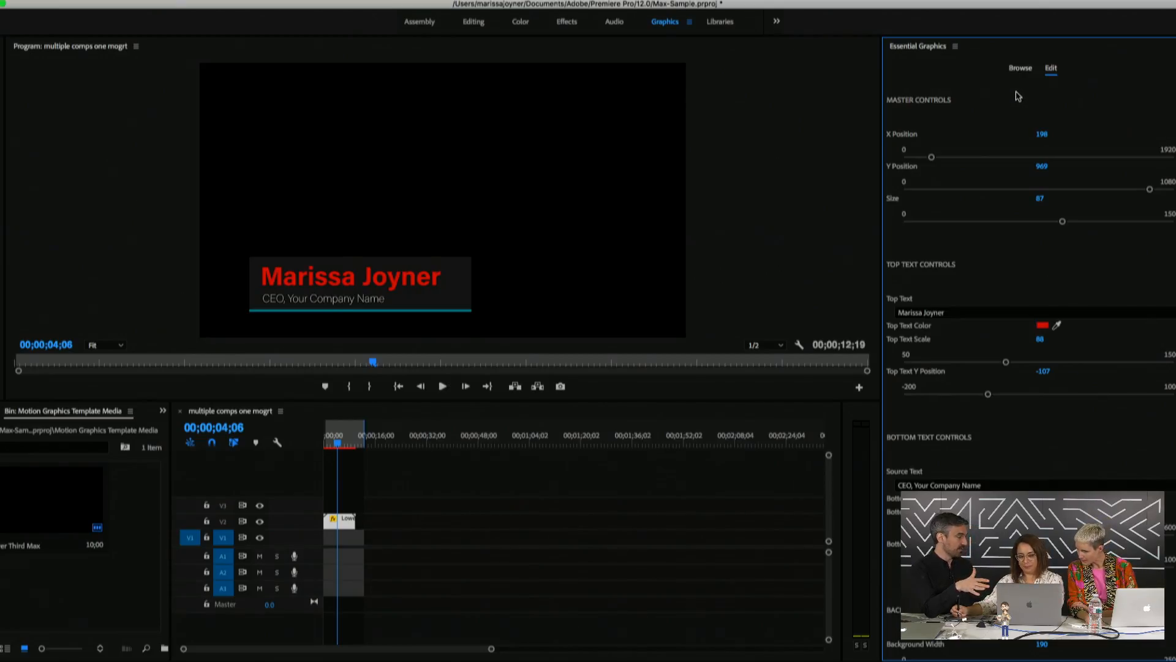
pyautogui.click(323, 448)
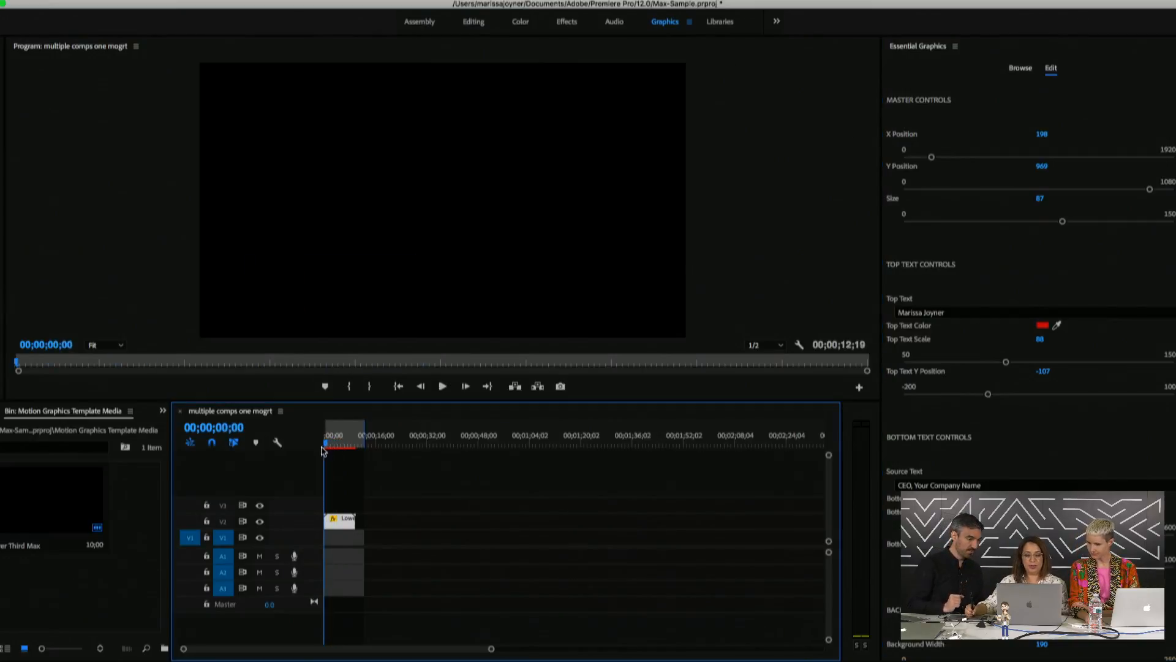
pyautogui.moveTo(323, 451); pyautogui.dragTo(336, 453)
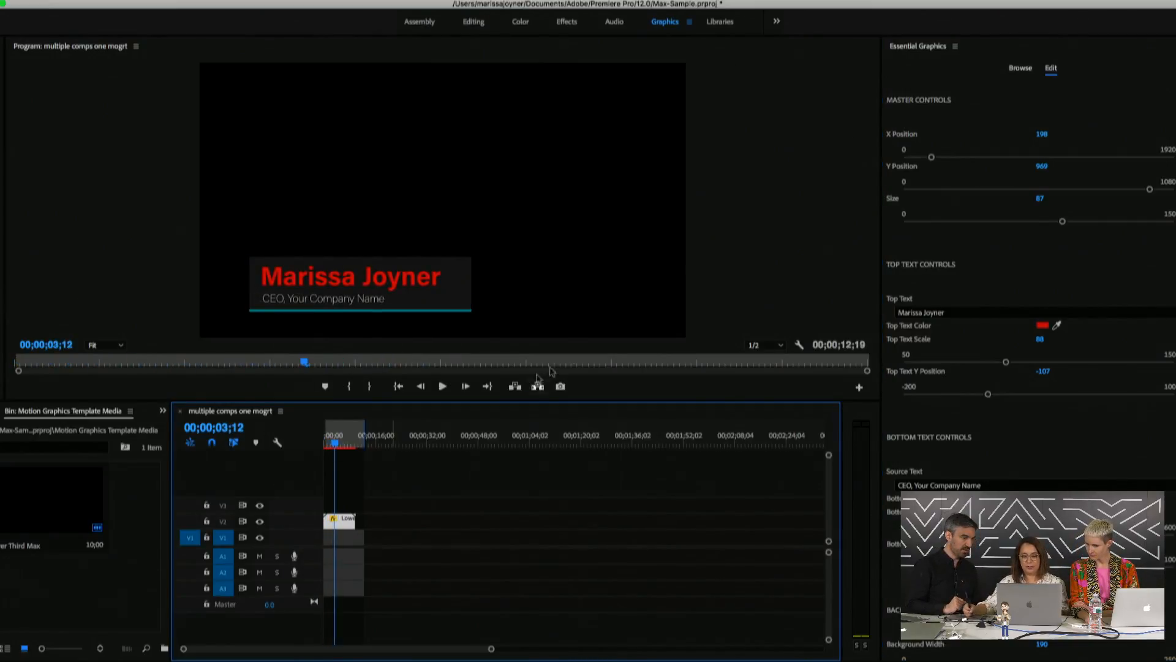
pyautogui.click(984, 88)
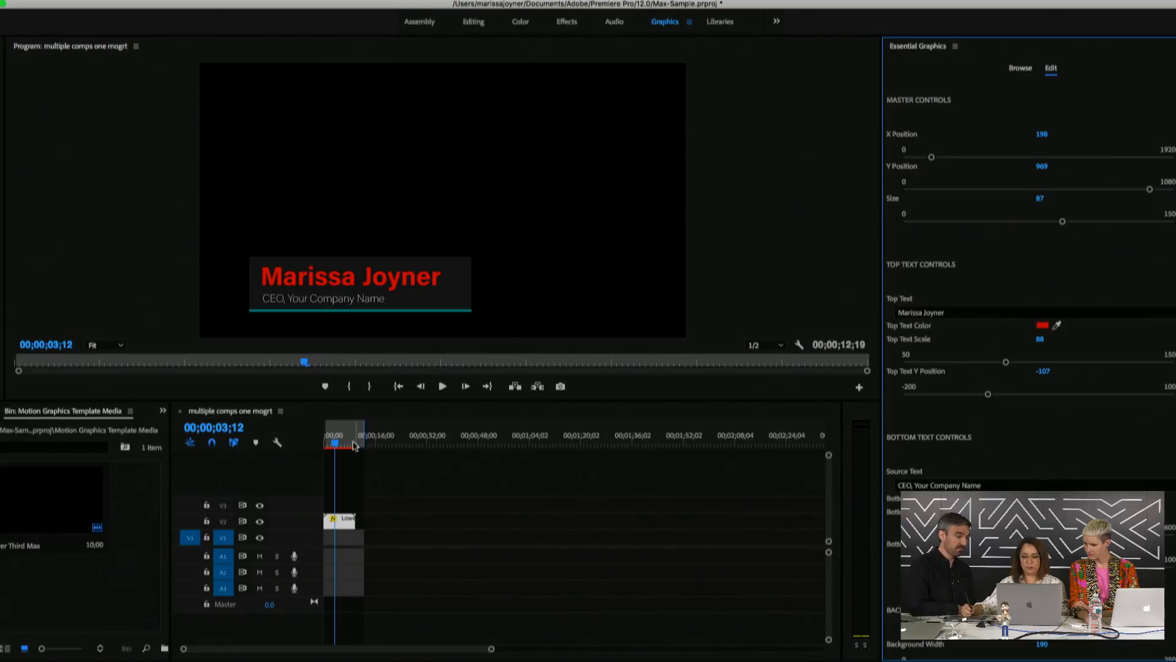
pyautogui.moveTo(346, 443)
pyautogui.mouseDown()
pyautogui.moveTo(356, 443)
pyautogui.moveTo(329, 447)
pyautogui.moveTo(359, 453)
pyautogui.moveTo(345, 453)
pyautogui.mouseUp()
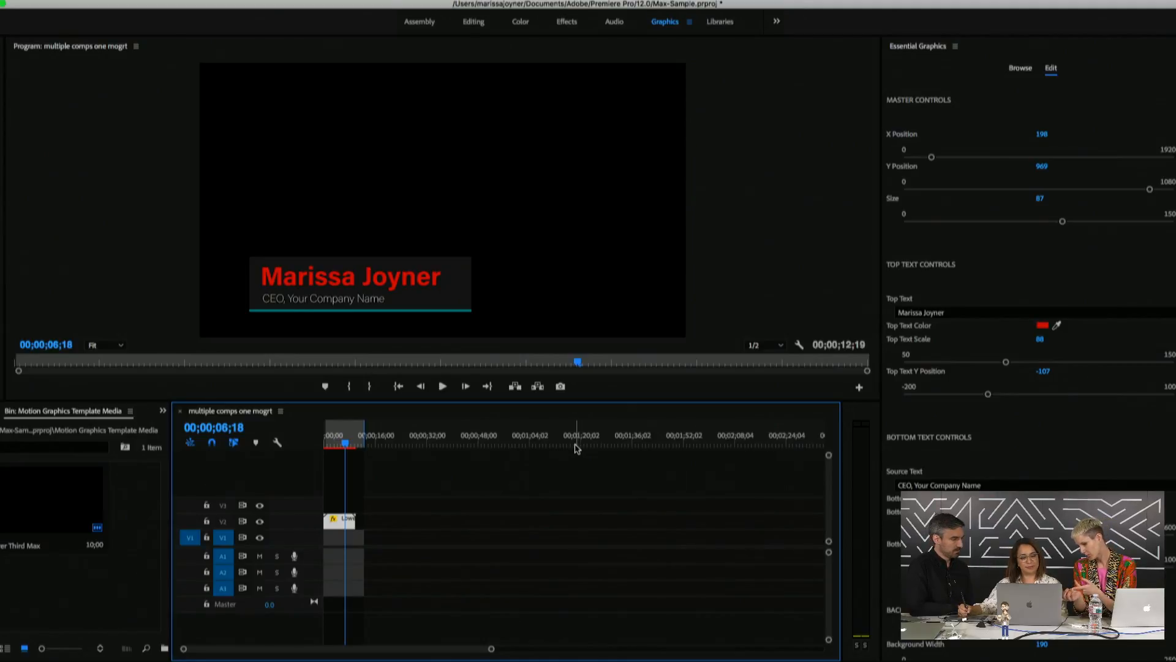
pyautogui.press('Home')
pyautogui.press('space')
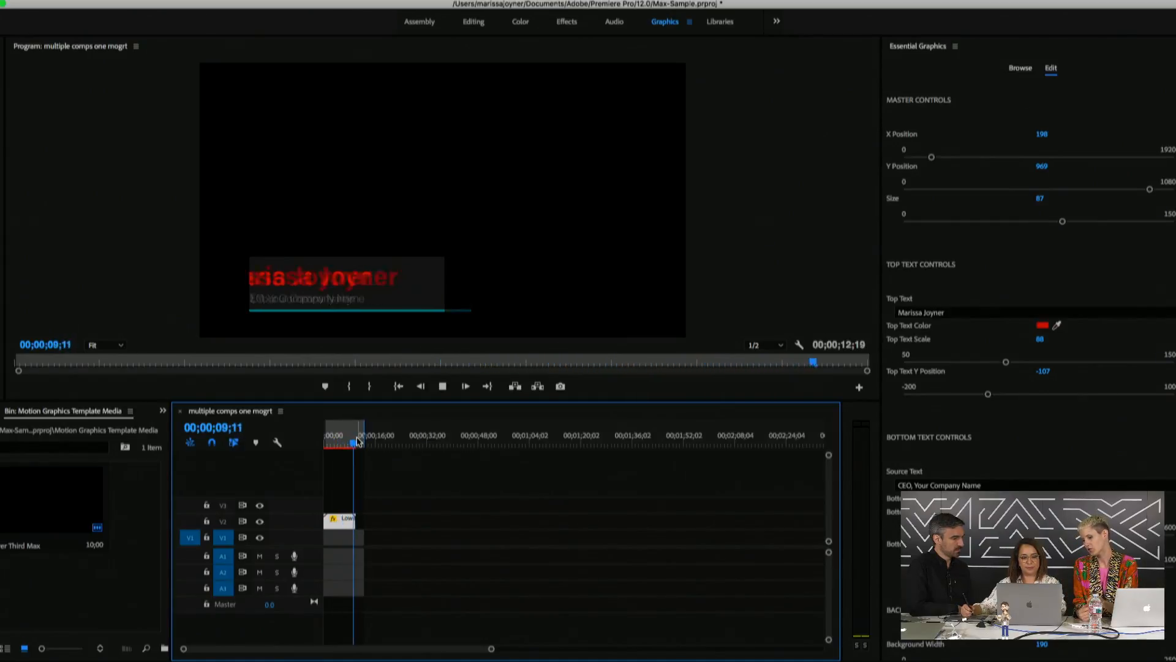
pyautogui.moveTo(345, 434); pyautogui.dragTo(312, 442)
pyautogui.press('space')
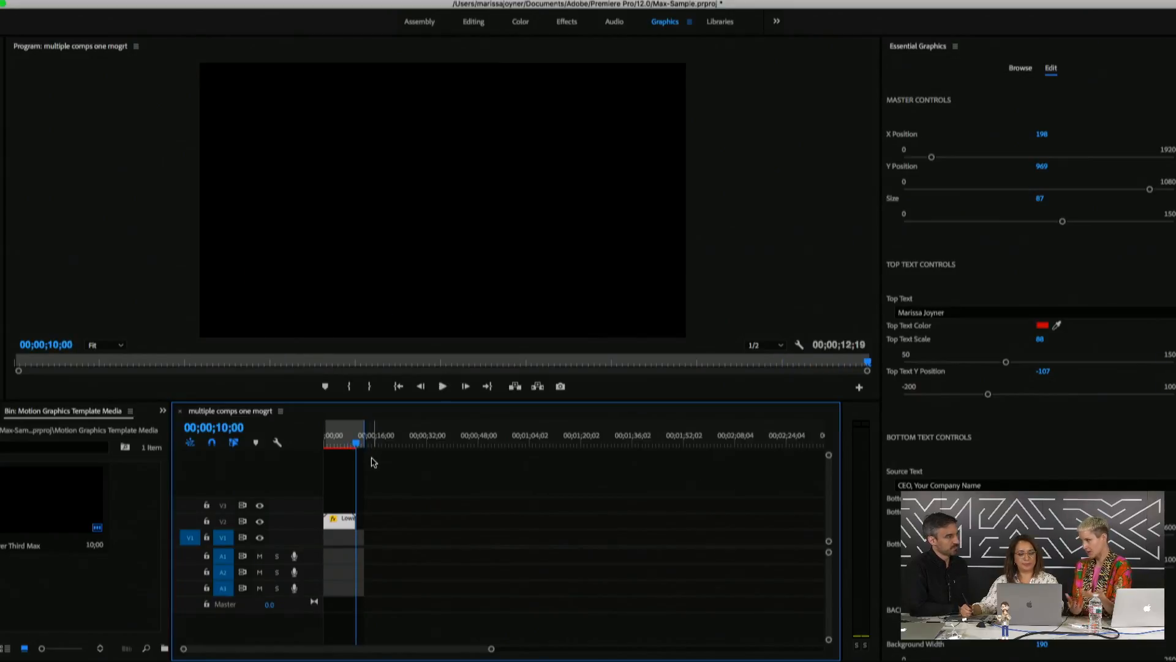
pyautogui.press('space')
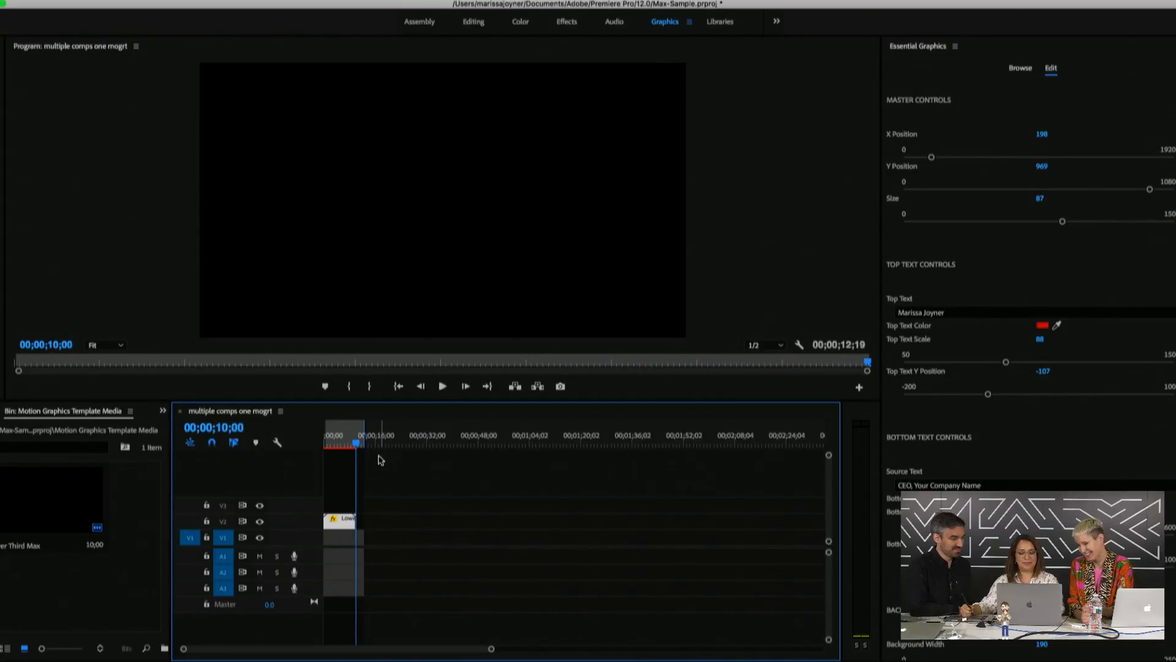
pyautogui.press('space')
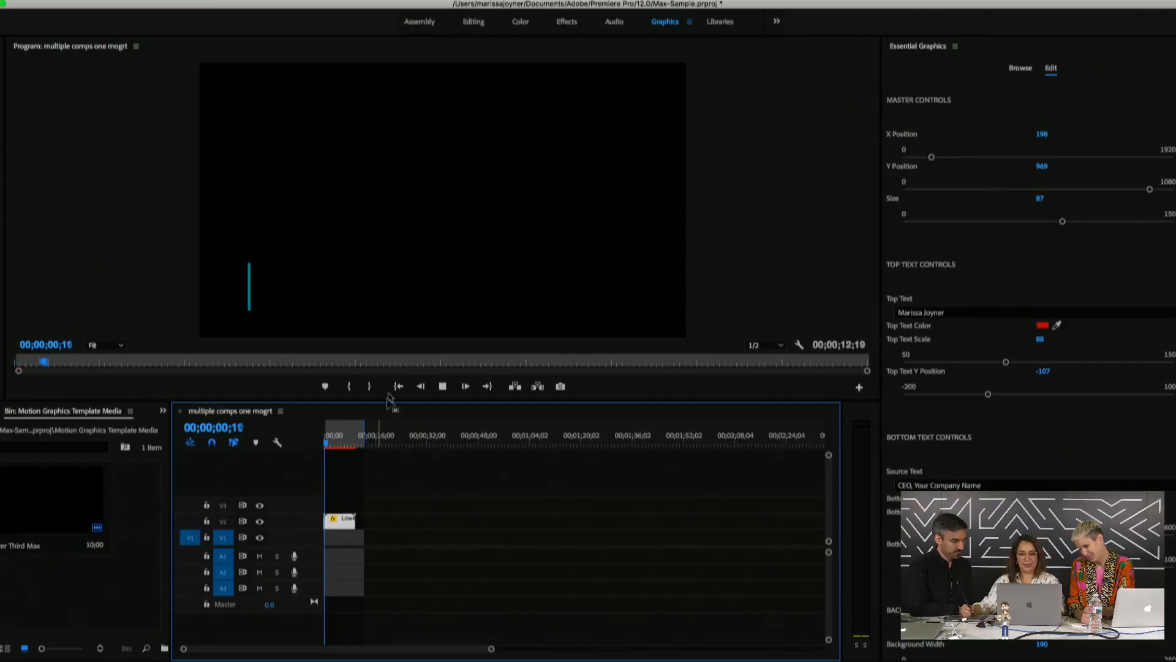
pyautogui.press('space')
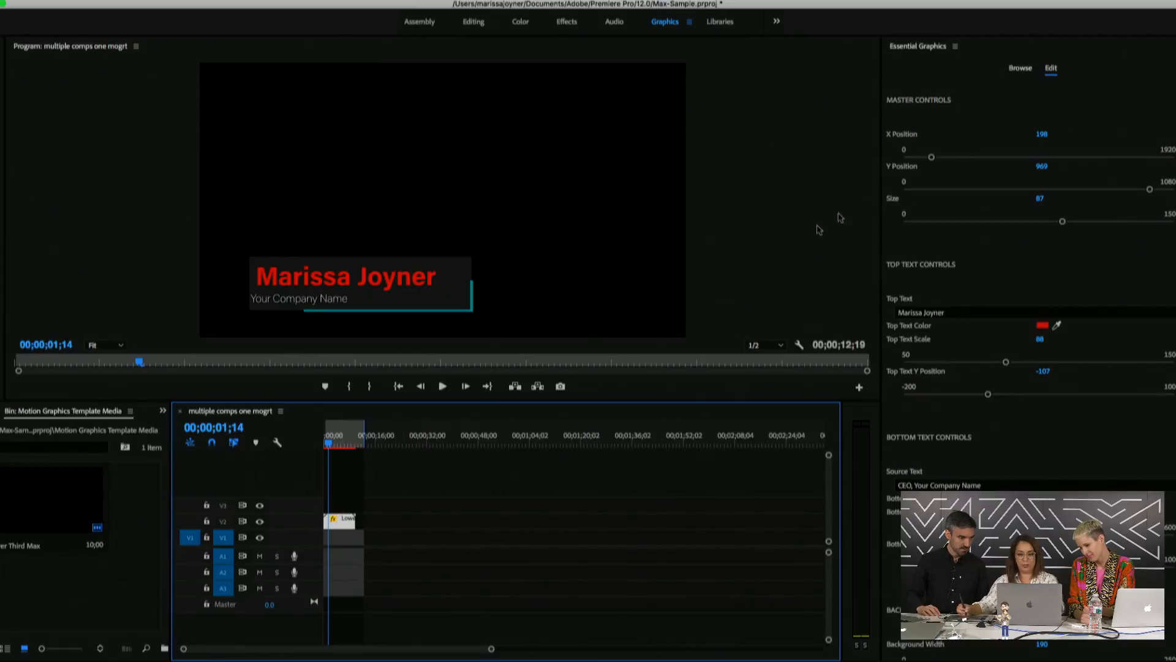
# Add a second Lower Third Max later in the sequence and select it
pyautogui.click(1022, 69)
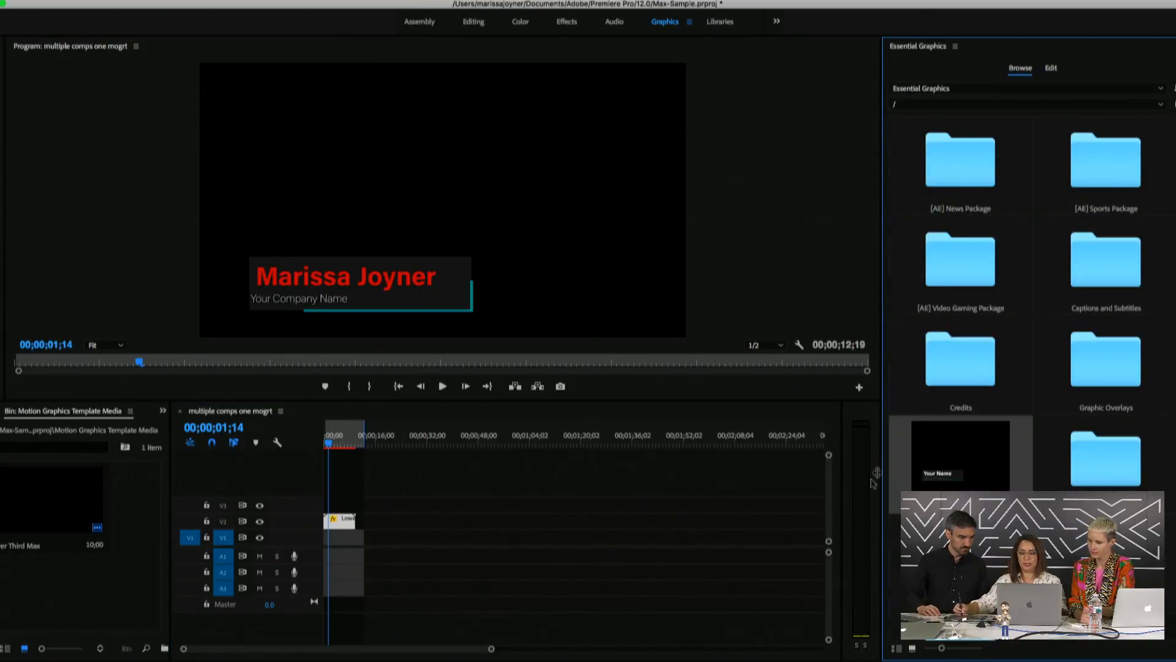
pyautogui.moveTo(967, 456); pyautogui.dragTo(402, 520)
pyautogui.click(403, 444)
pyautogui.click(406, 523)
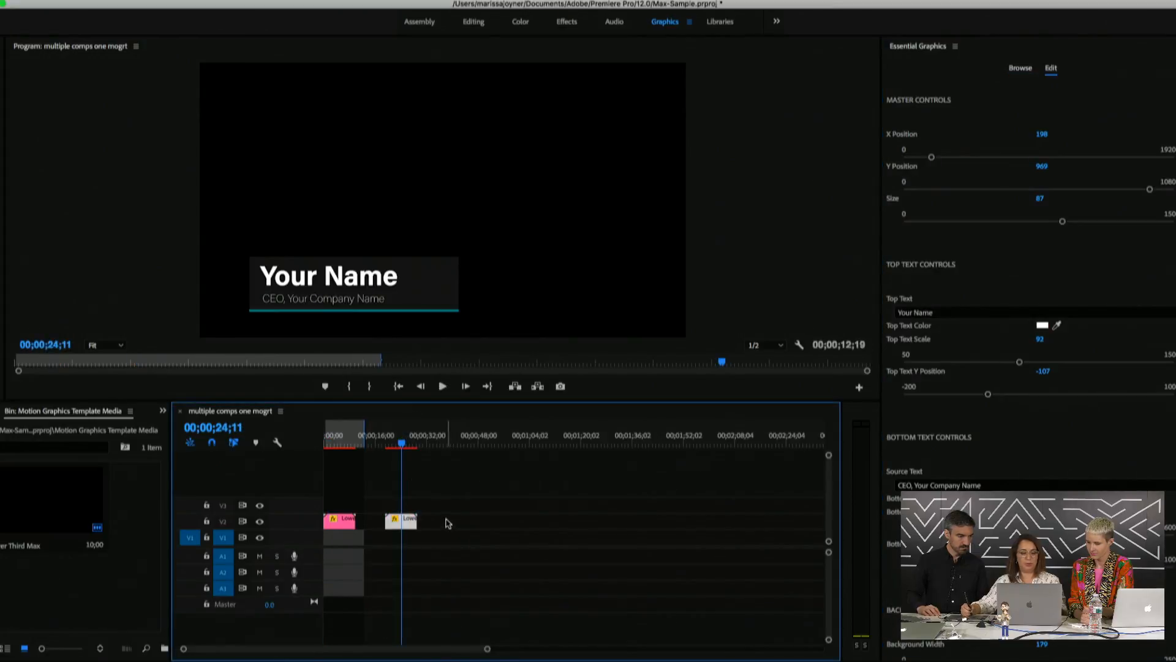
# Type the second person's full name over 'Your Name' in Top Text
pyautogui.click(906, 313)
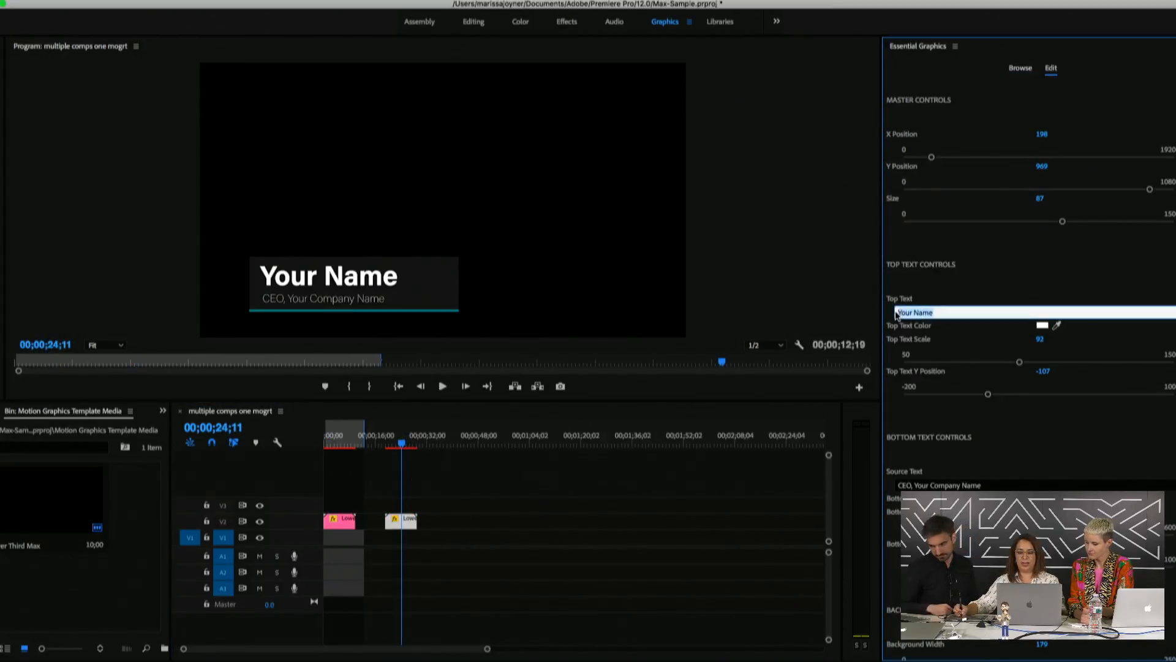
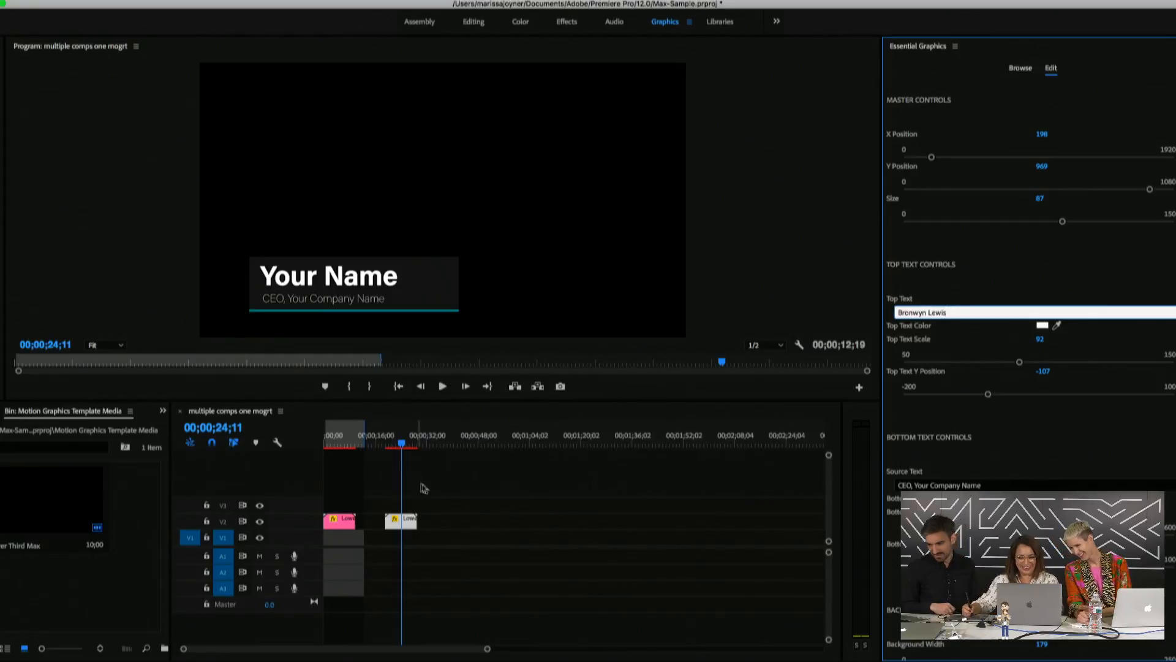
pyautogui.click(426, 484)
pyautogui.press('space')
pyautogui.press('space')
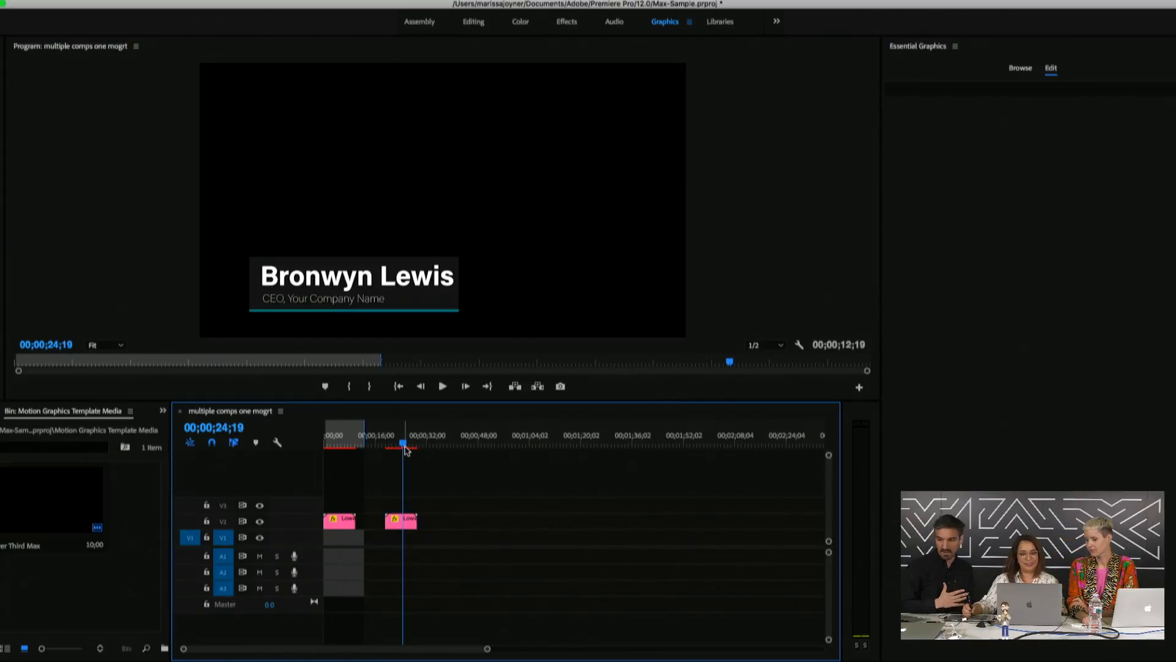
# Return the playhead to 00;00;23;23 and change to the Libraries workspace
pyautogui.moveTo(404, 448)
pyautogui.mouseDown()
pyautogui.moveTo(418, 448)
pyautogui.moveTo(407, 453)
pyautogui.mouseUp()
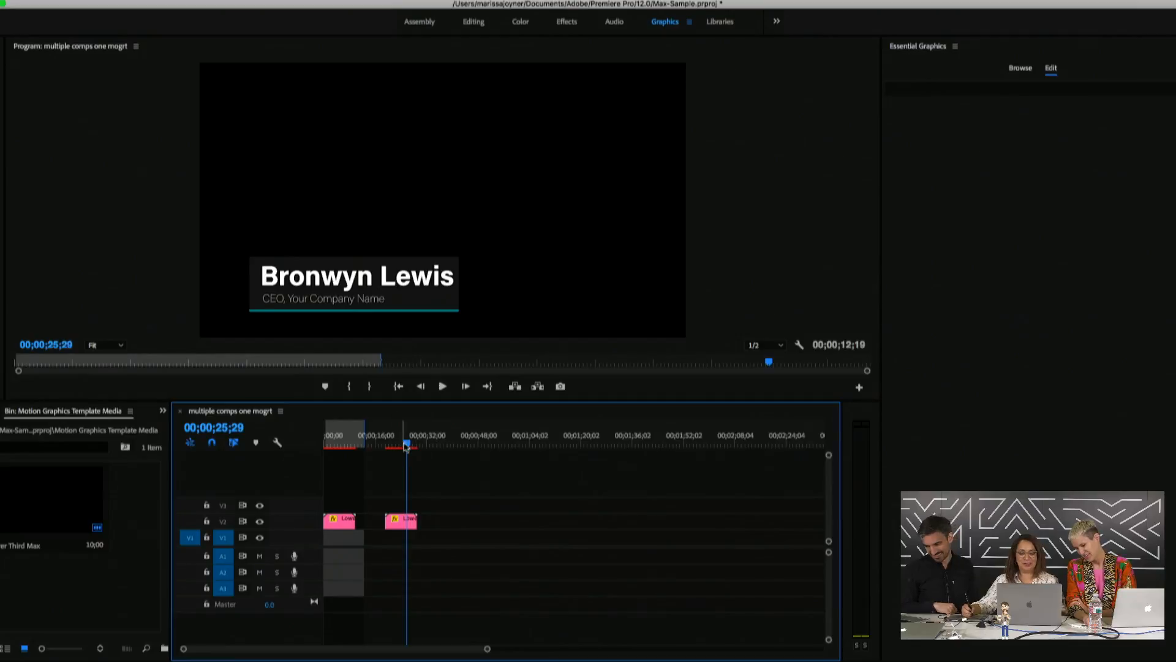
pyautogui.moveTo(406, 444); pyautogui.dragTo(400, 444)
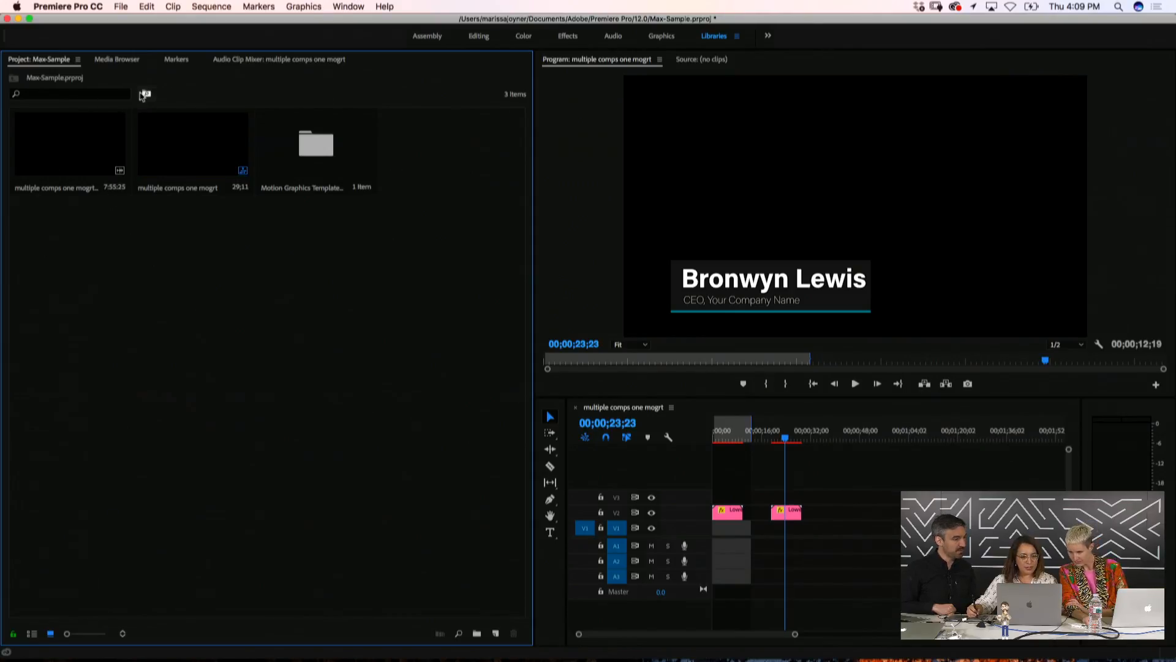
pyautogui.click(1011, 7)
pyautogui.click(1022, 38)
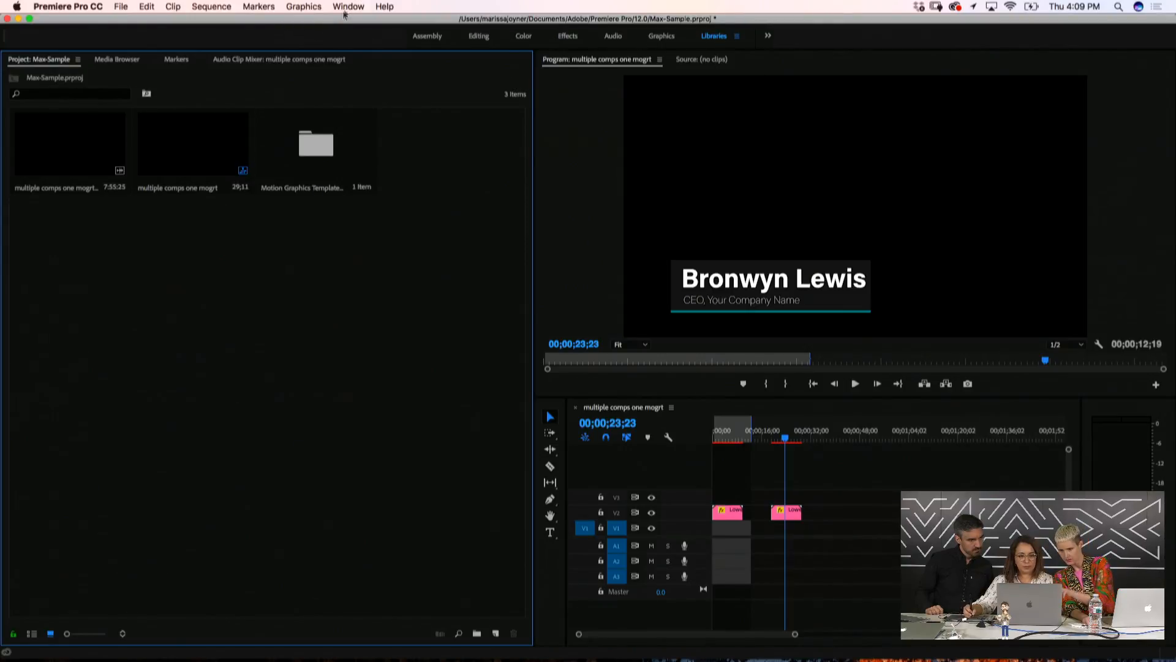
# Show the Libraries panel and search Adobe Stock for 'title' templates, excluding videos
pyautogui.click(348, 7)
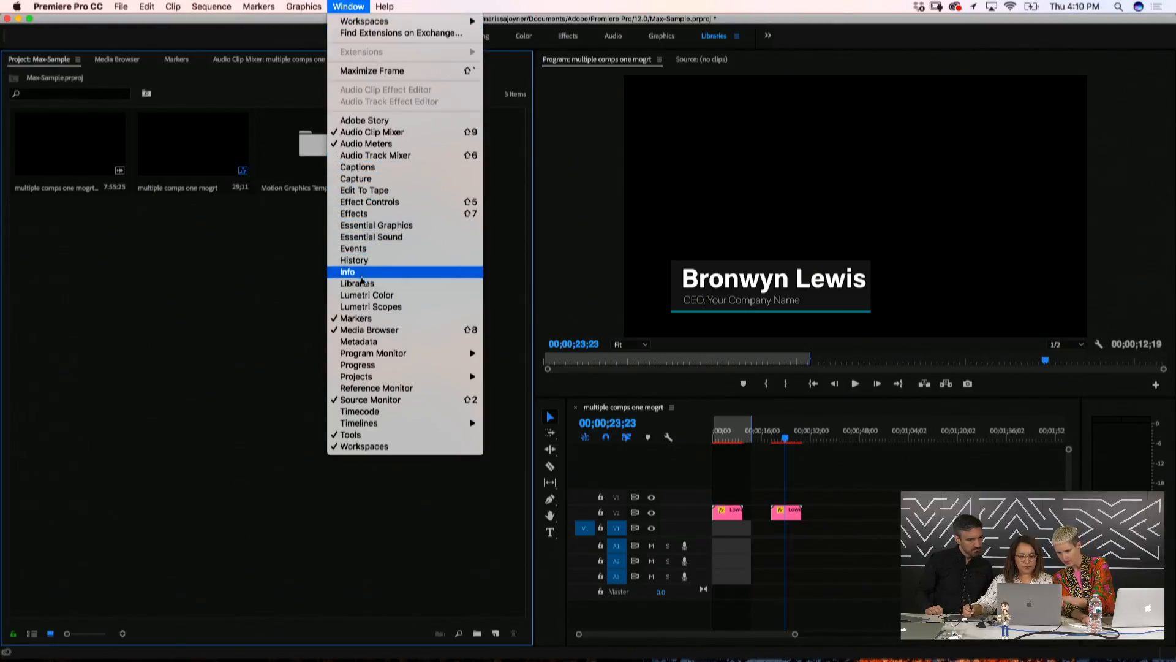
pyautogui.click(347, 284)
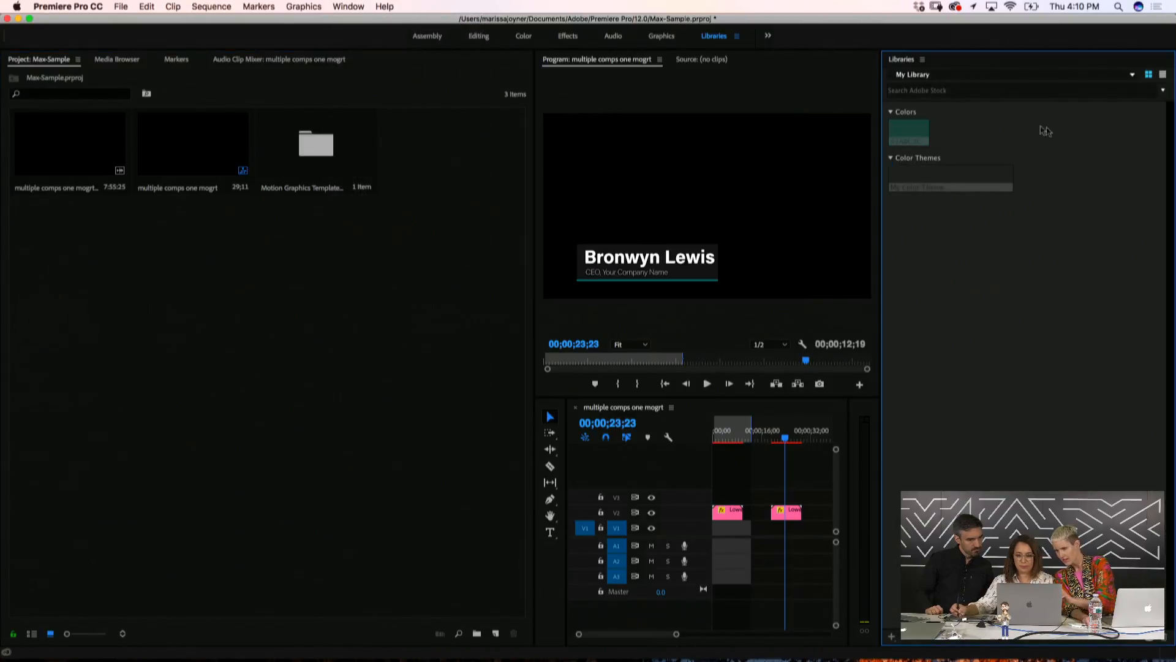
pyautogui.click(925, 90)
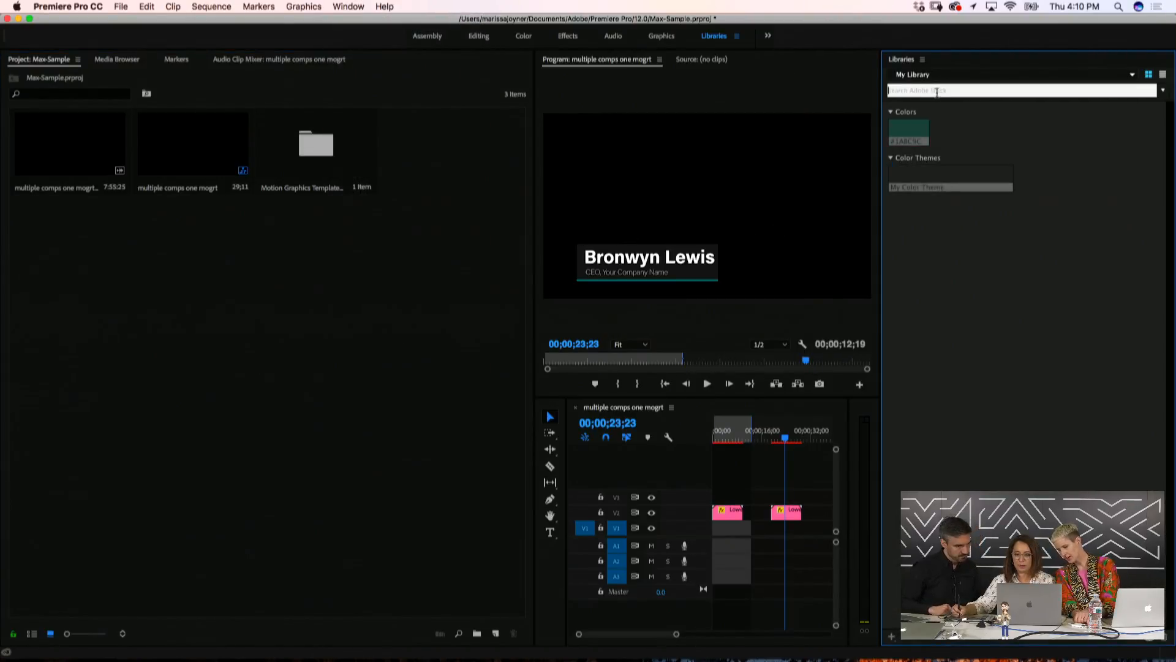
pyautogui.write('tit')
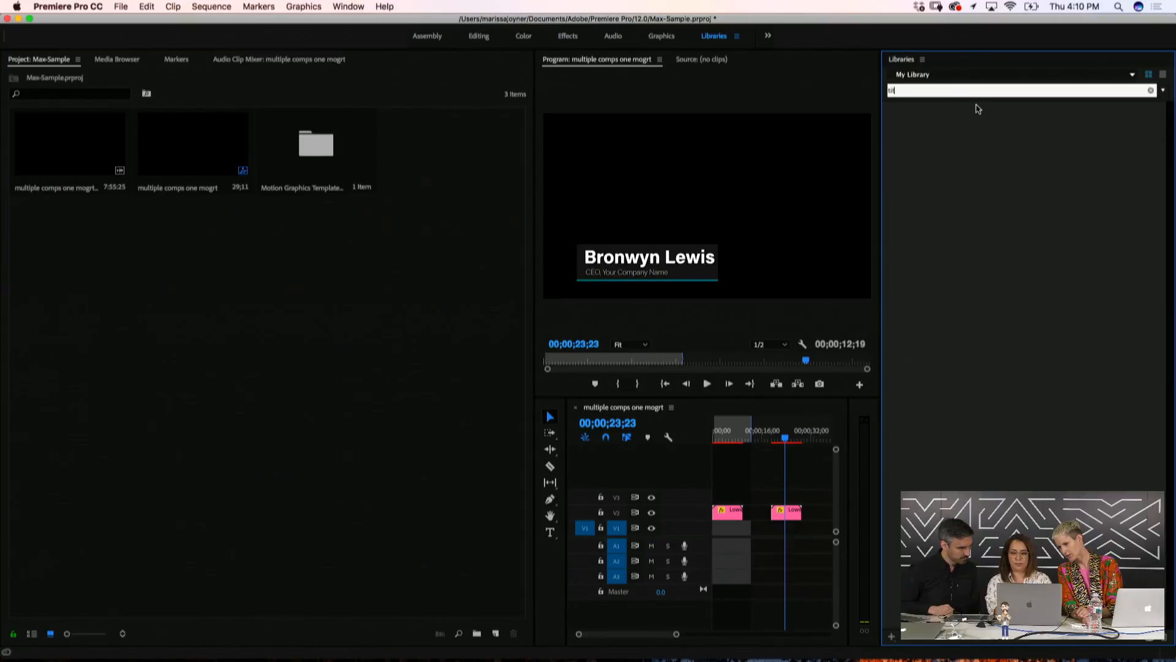
pyautogui.write('le')
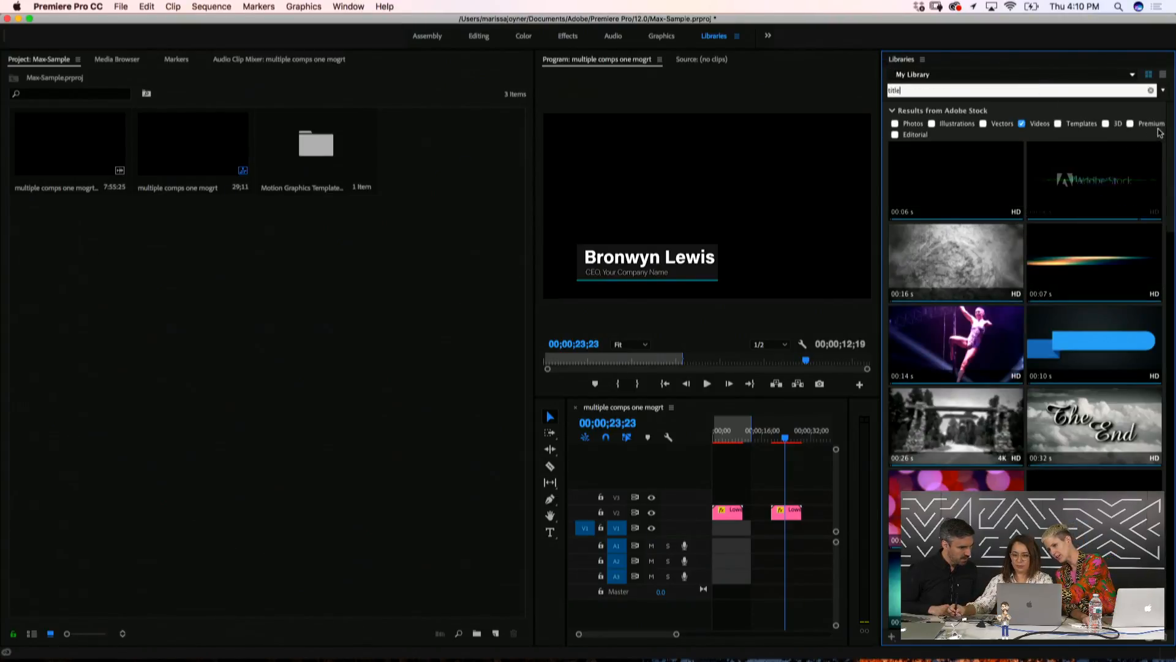
pyautogui.click(1058, 124)
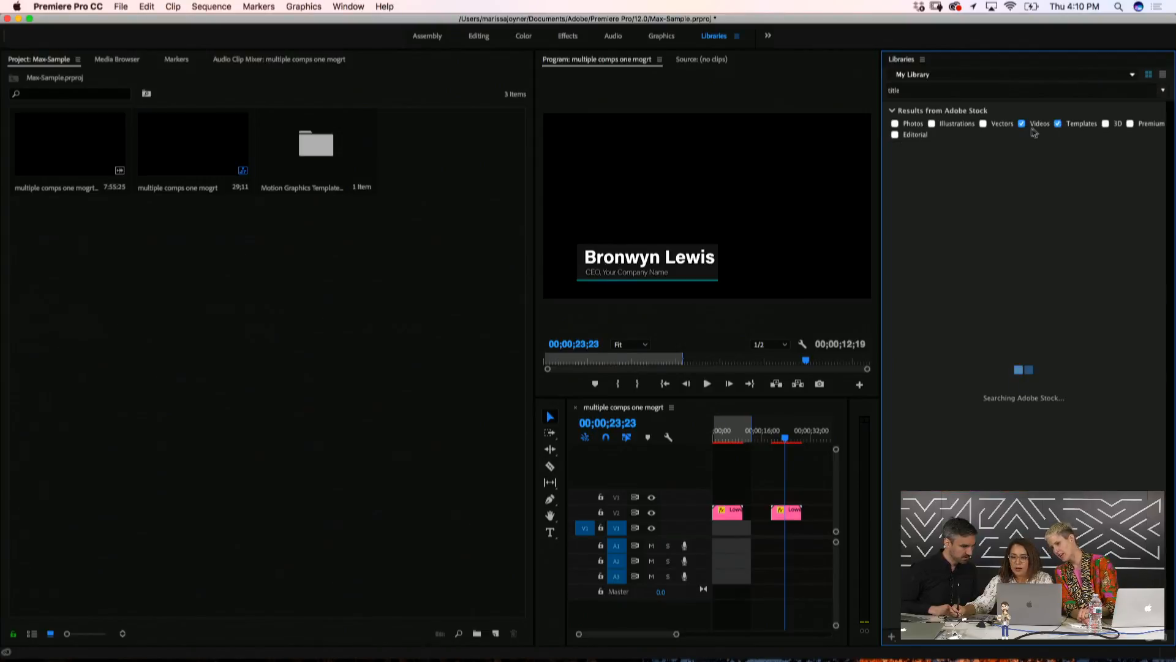
pyautogui.click(1023, 124)
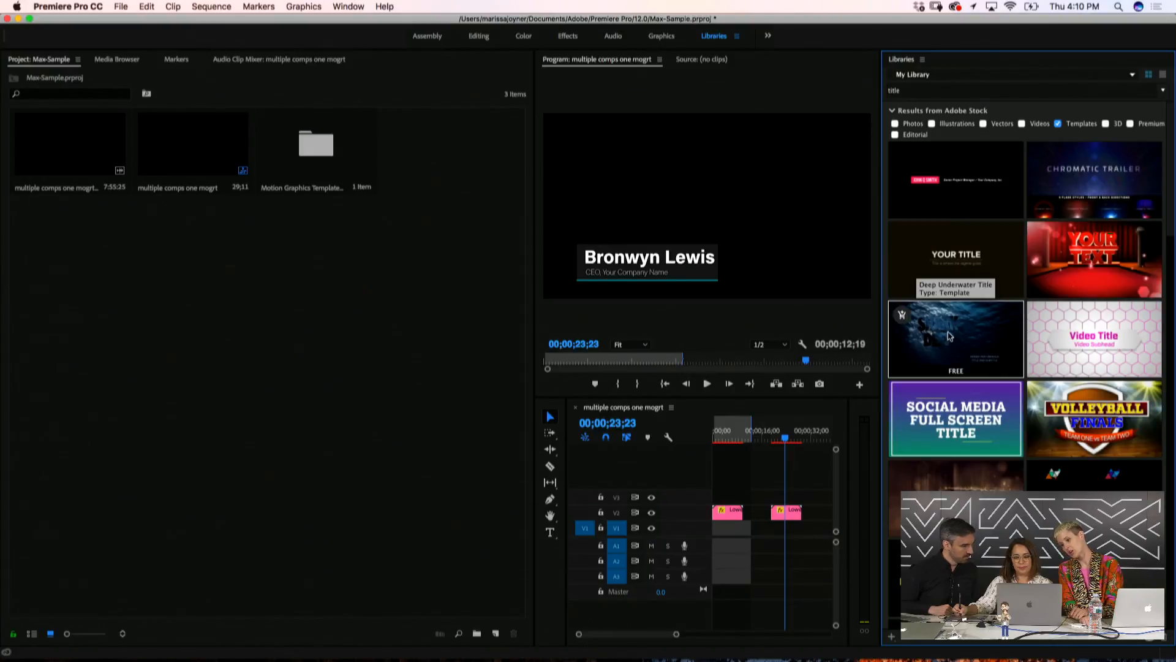
# License the free Deep Underwater Title from its thumbnail's cart and confirm
pyautogui.click(903, 318)
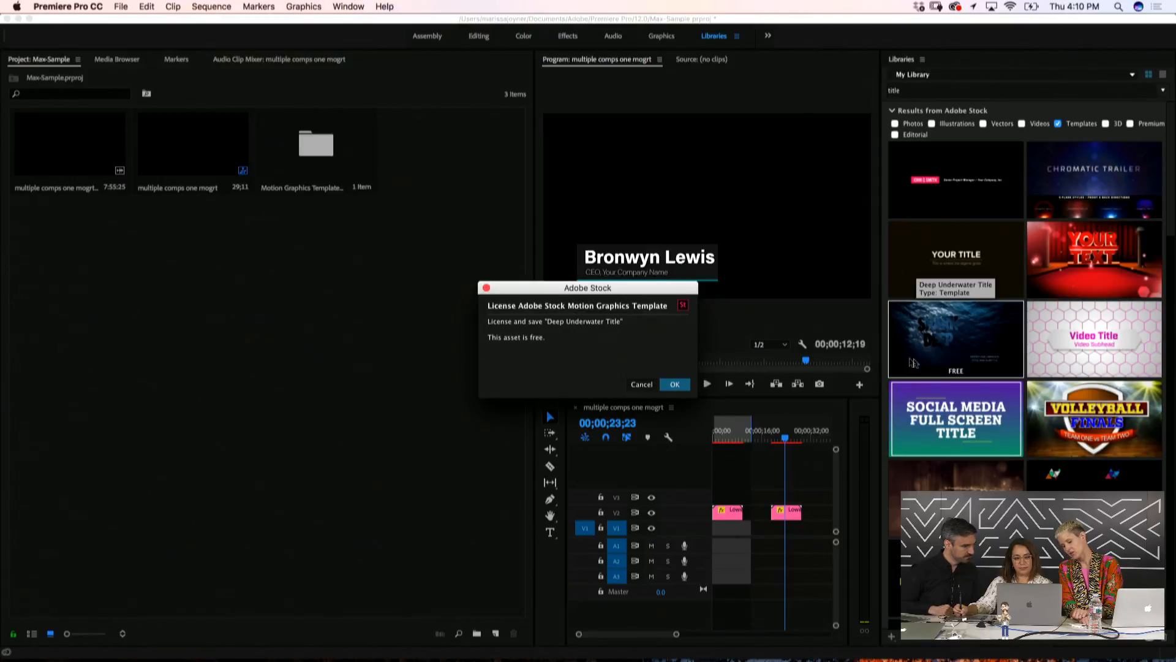
pyautogui.click(675, 384)
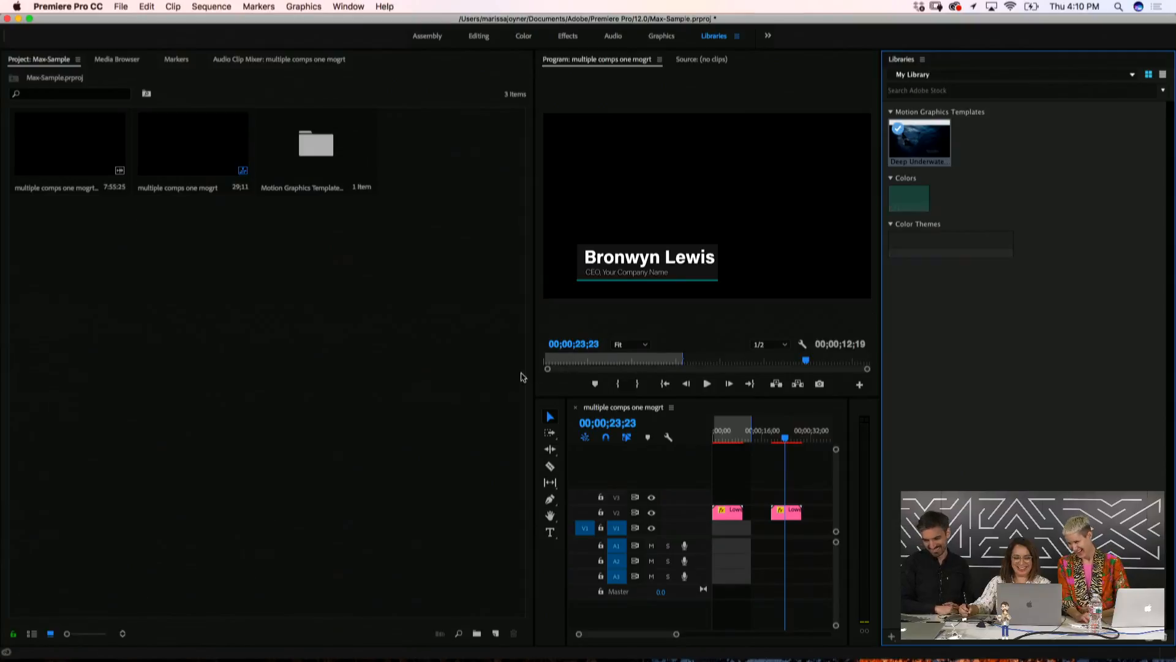
# Widen the Program monitor and timeline, then drop Deep Underwater Title into the sequence
pyautogui.click(535, 368)
pyautogui.moveTo(536, 370); pyautogui.dragTo(291, 369)
pyautogui.click(540, 432)
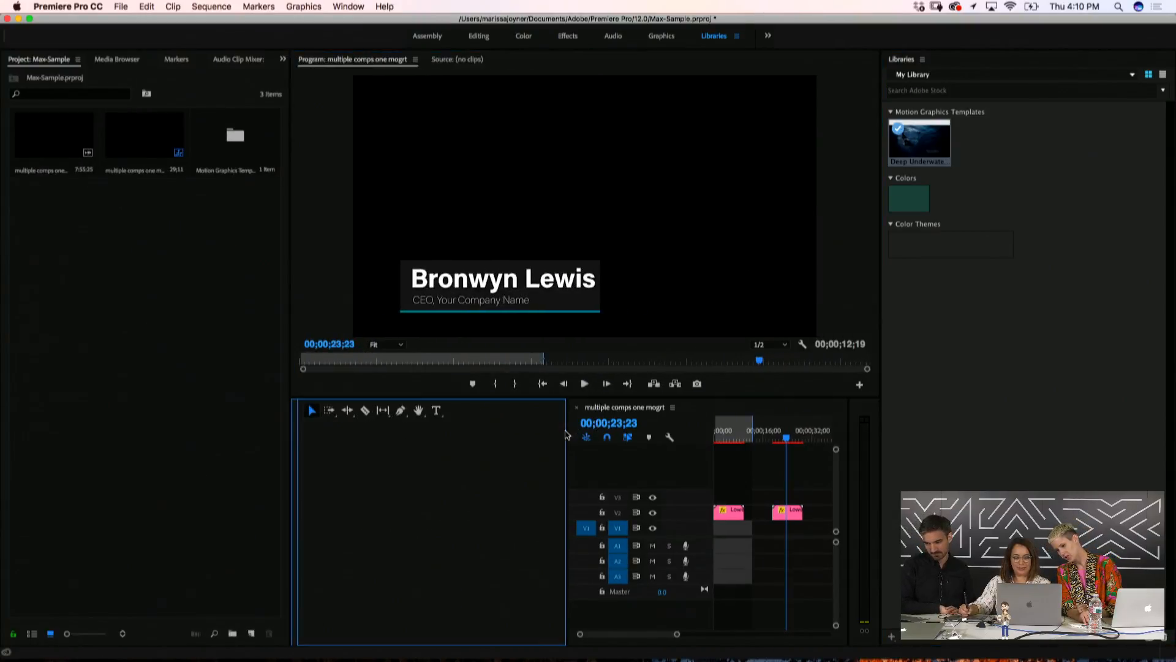
pyautogui.moveTo(568, 418); pyautogui.dragTo(321, 418)
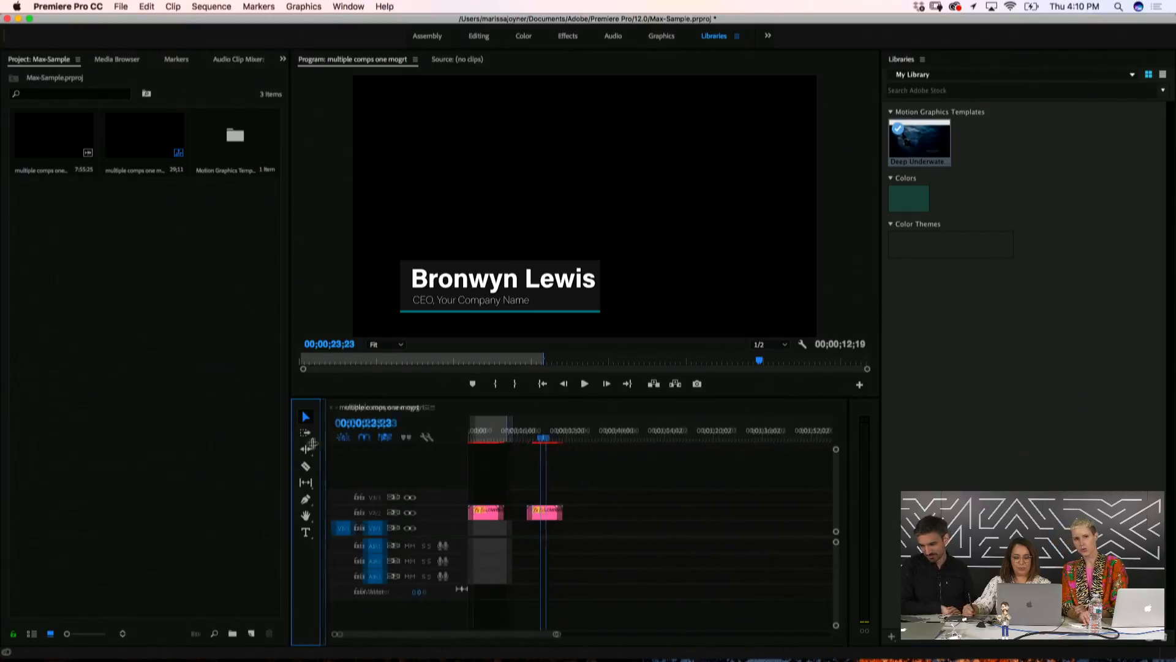
pyautogui.moveTo(936, 146); pyautogui.dragTo(571, 446)
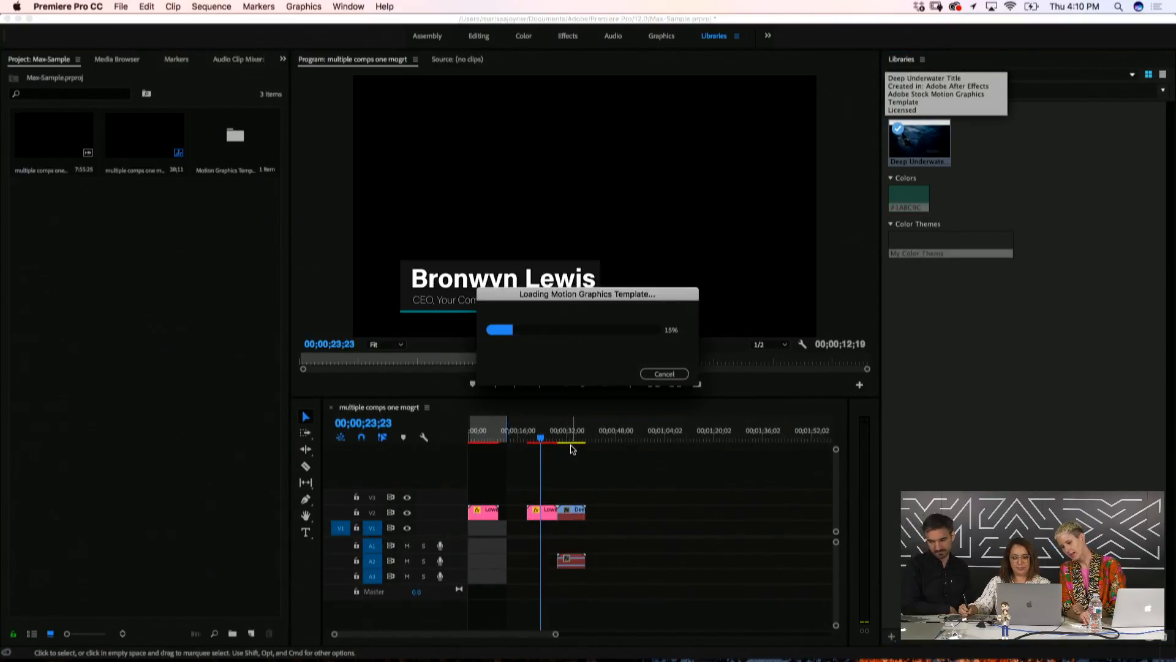
# Put the playhead on the Deep Underwater title clip and enlarge the Program monitor to view SHARK DEEP
pyautogui.click(569, 437)
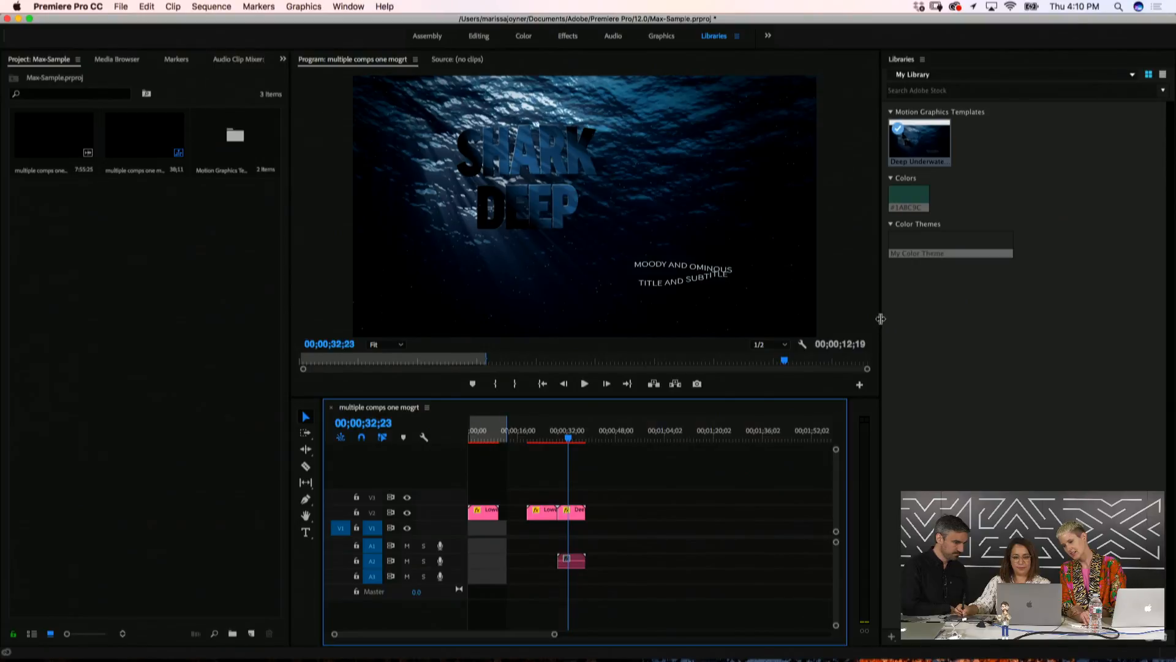
pyautogui.moveTo(881, 318); pyautogui.dragTo(1002, 318)
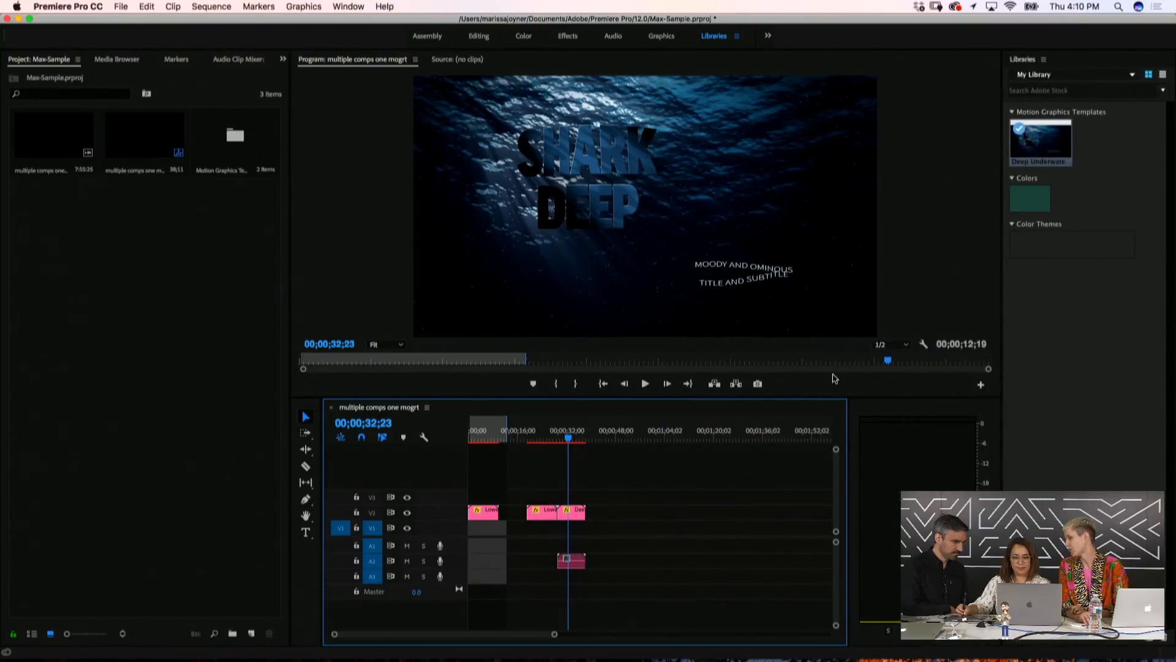
pyautogui.moveTo(820, 398); pyautogui.dragTo(819, 453)
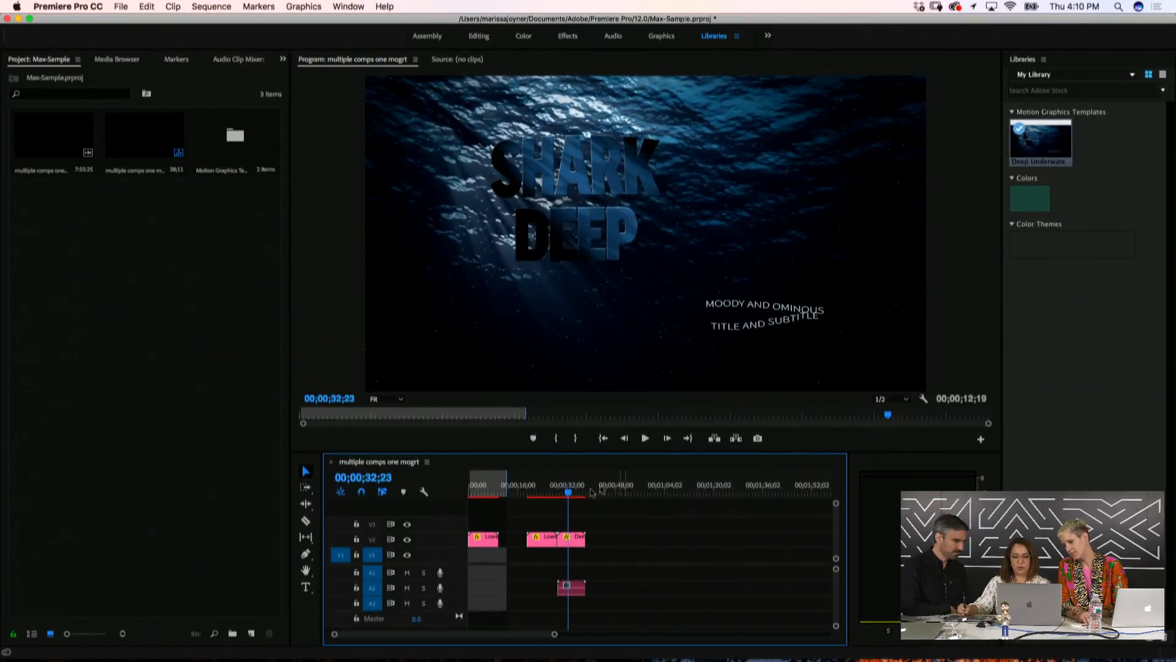
pyautogui.click(574, 493)
pyautogui.moveTo(574, 493)
pyautogui.mouseDown()
pyautogui.moveTo(560, 502)
pyautogui.moveTo(582, 510)
pyautogui.moveTo(561, 515)
pyautogui.moveTo(577, 518)
pyautogui.moveTo(574, 495)
pyautogui.mouseUp()
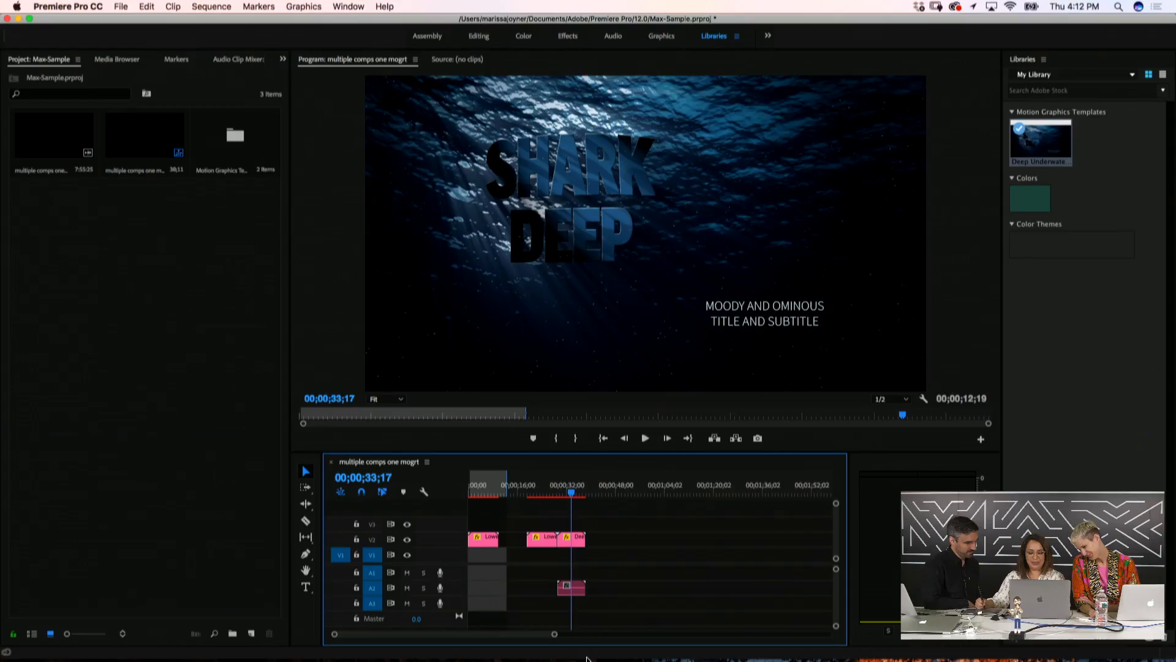
# Back in After Effects, move the Lower Third Max playhead to about 0;00;01;28 and pick the Type tool
pyautogui.click(828, 637)
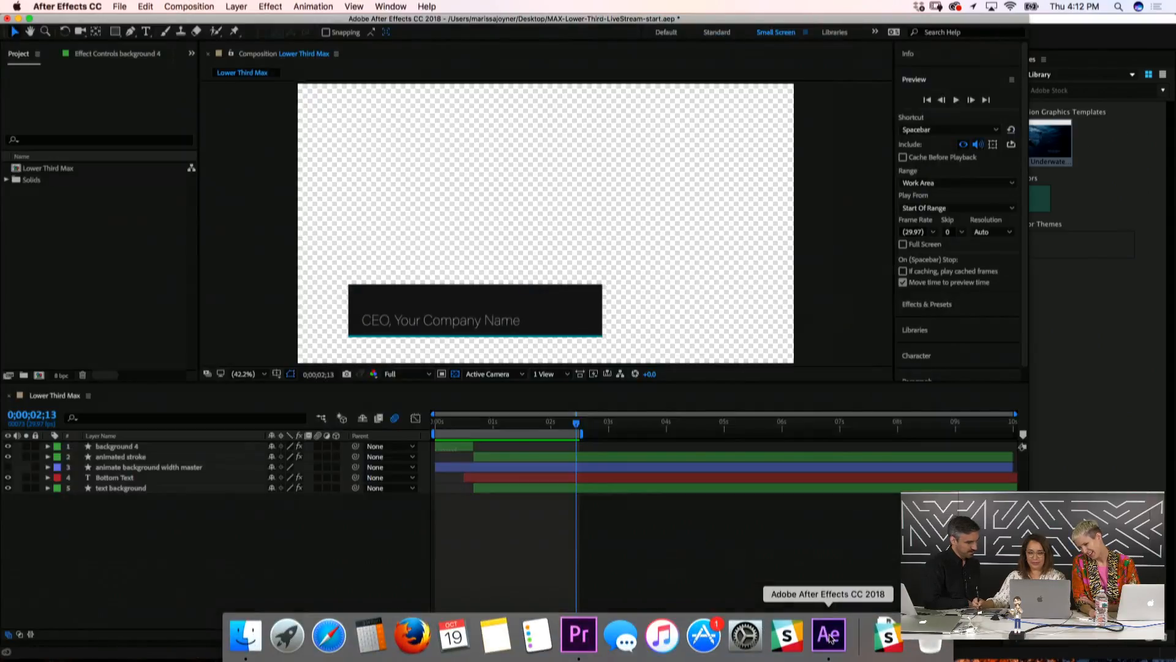
pyautogui.click(250, 552)
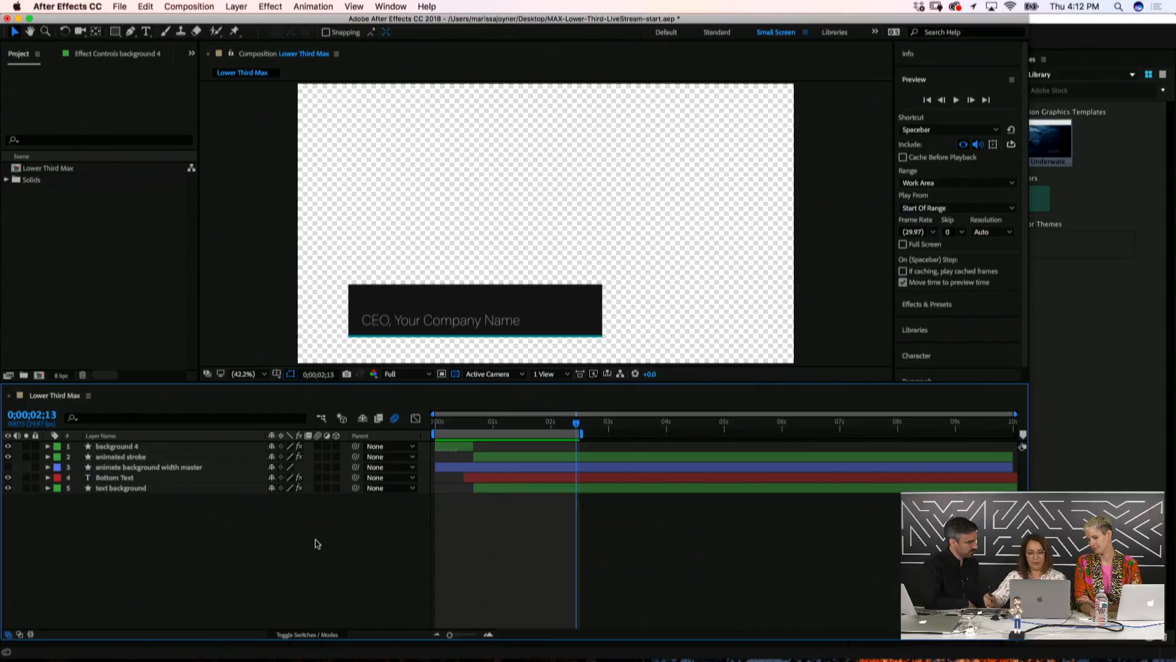
pyautogui.moveTo(453, 423); pyautogui.dragTo(536, 452)
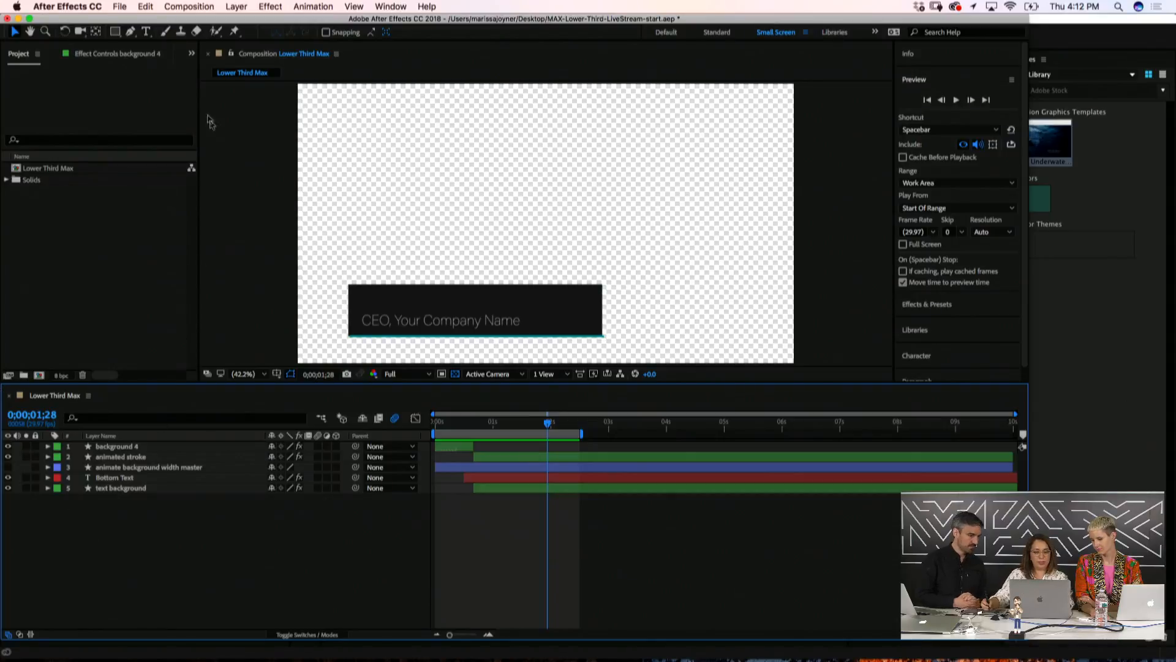
pyautogui.click(146, 31)
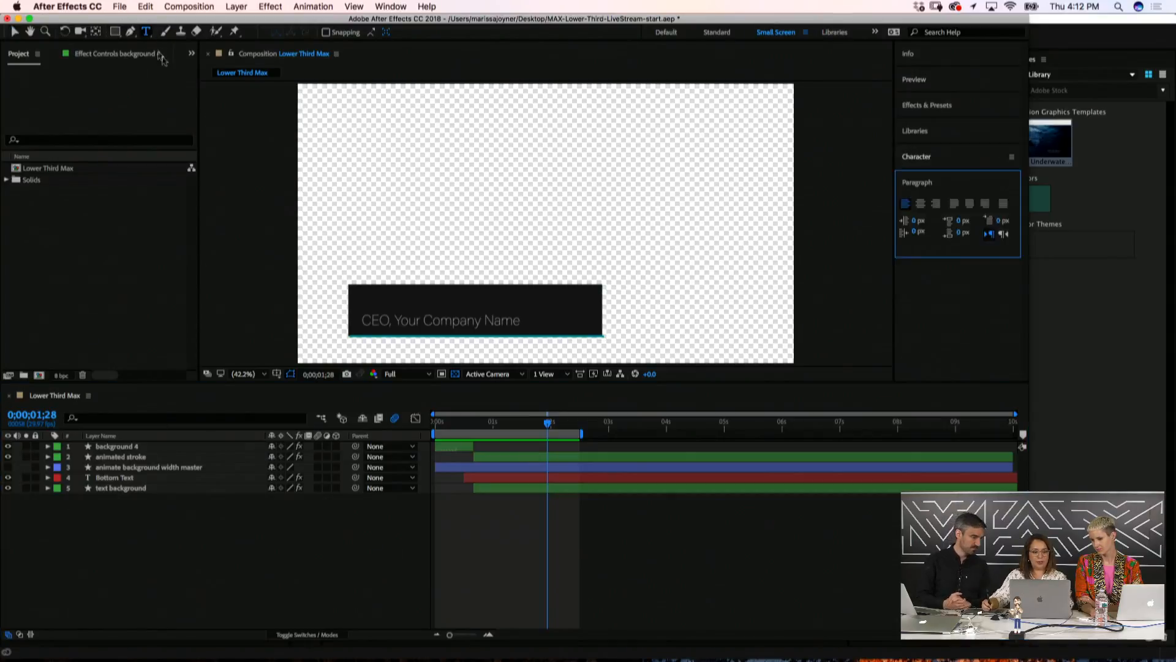
# Create a new text layer reading 'Your Name', fixing the typo
pyautogui.click(367, 303)
pyautogui.write('Your Nafme')
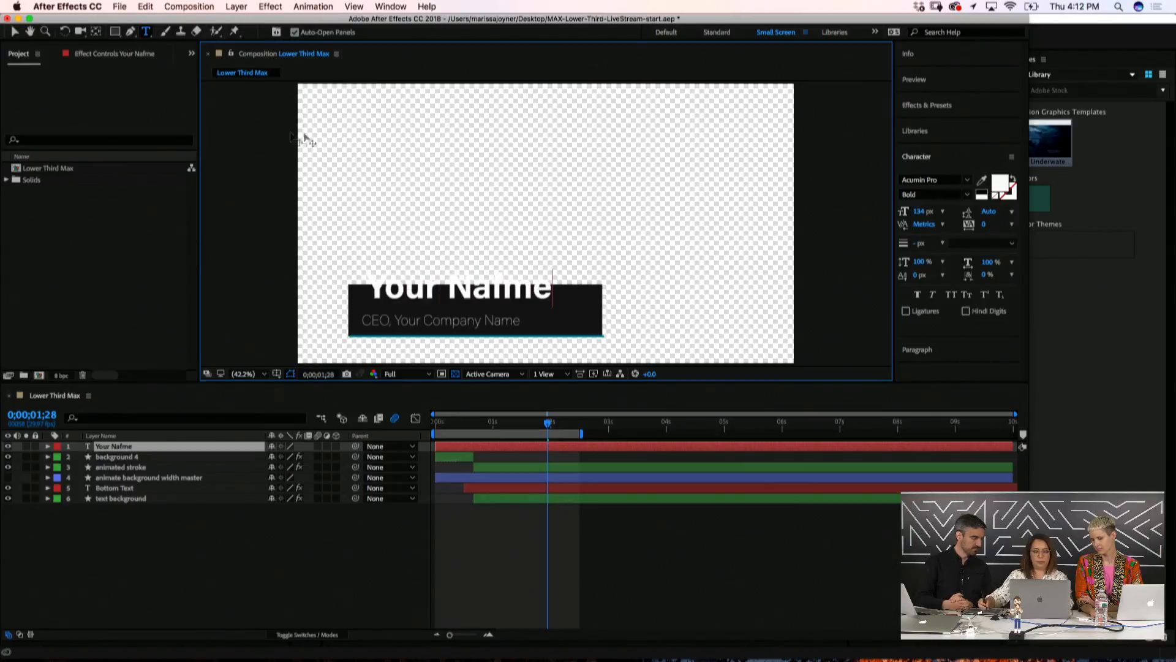
pyautogui.press('BackSpace')
pyautogui.press('BackSpace')
pyautogui.press('BackSpace')
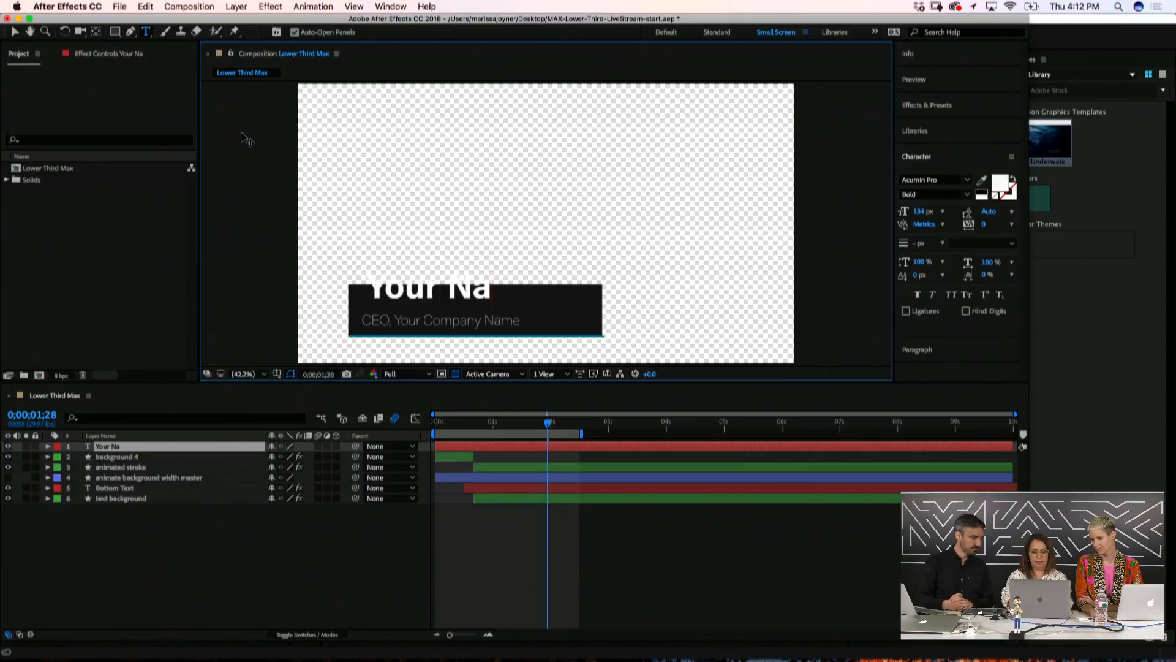
pyautogui.write('me')
pyautogui.click(14, 31)
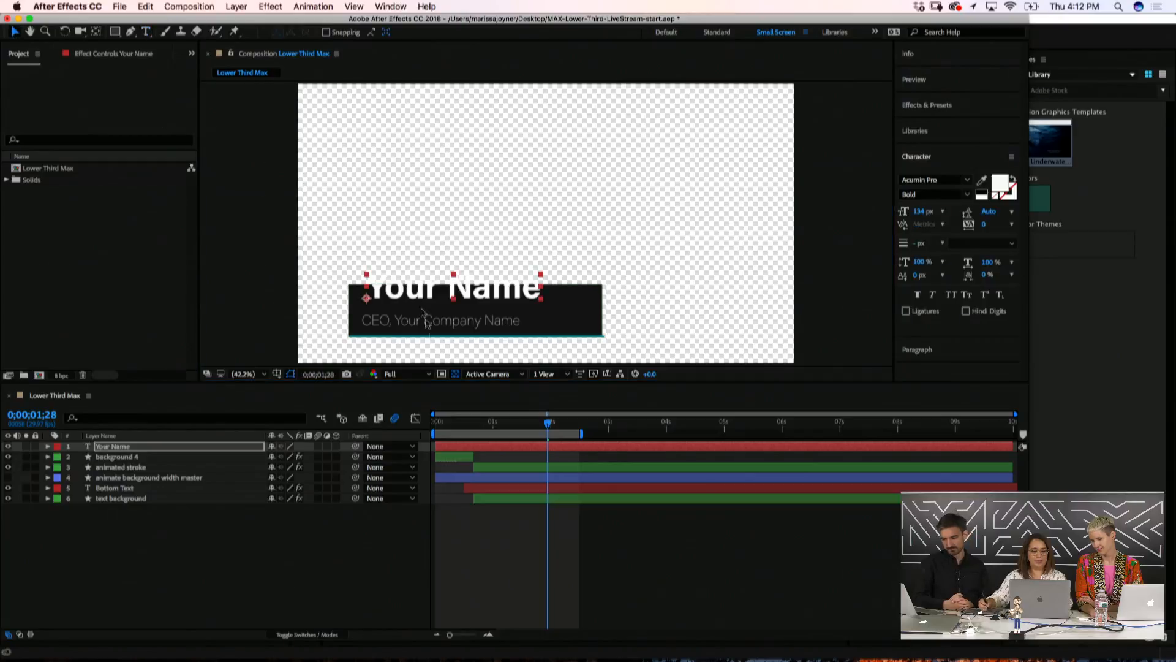
# Place the text in the black bar and move the layer to fourth in the stack, expanded
pyautogui.moveTo(423, 297); pyautogui.dragTo(415, 310)
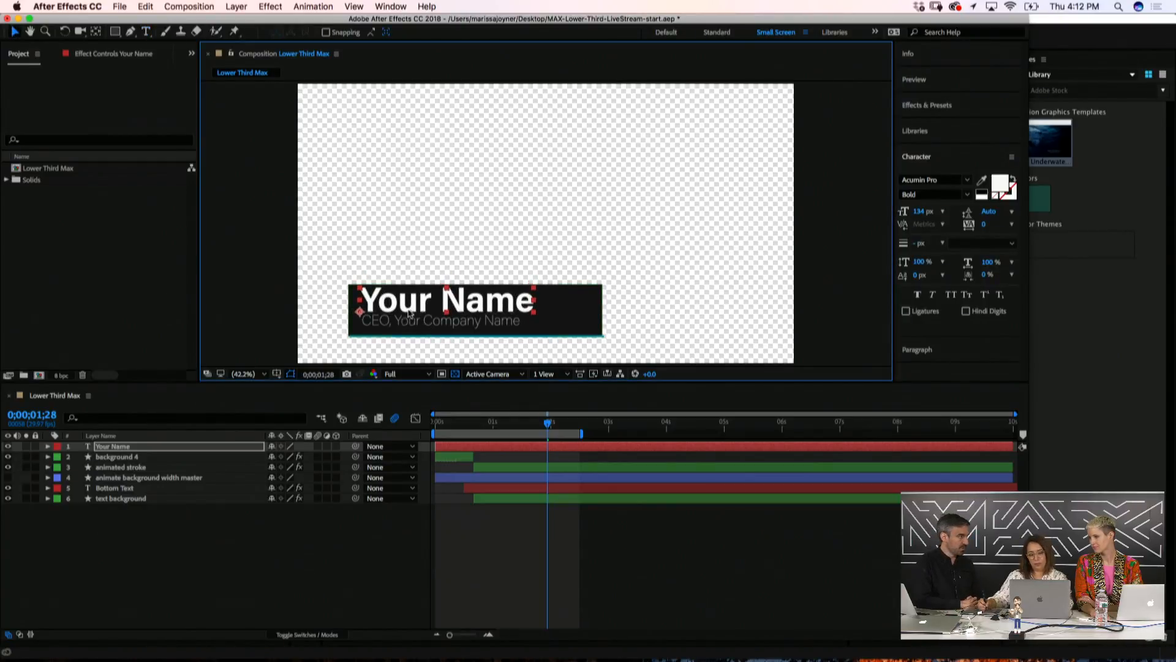
pyautogui.moveTo(114, 451); pyautogui.dragTo(125, 490)
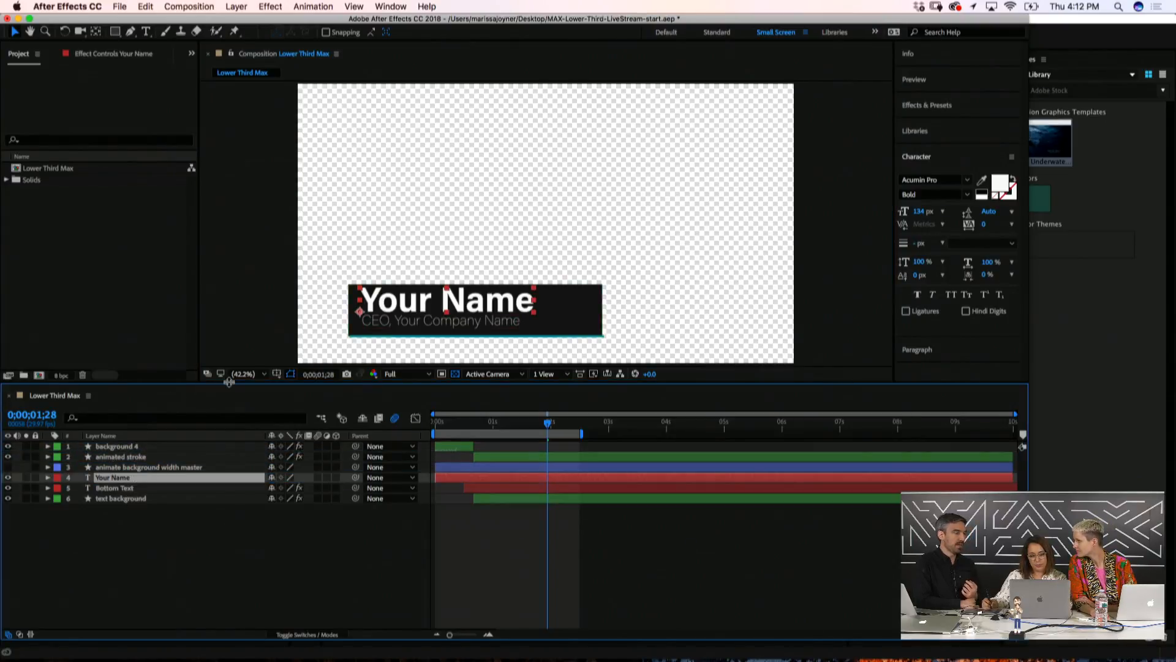
pyautogui.click(47, 478)
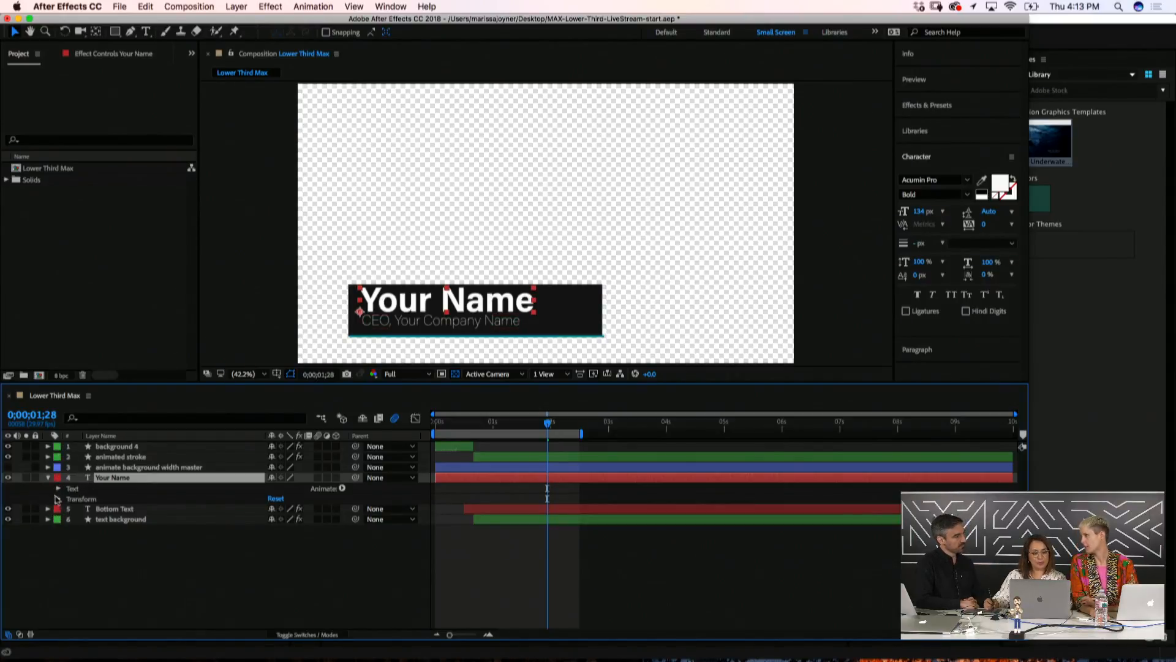
# Expand the Your Name layer's Transform and Text properties and scrub to watch it animate
pyautogui.click(59, 499)
pyautogui.click(59, 536)
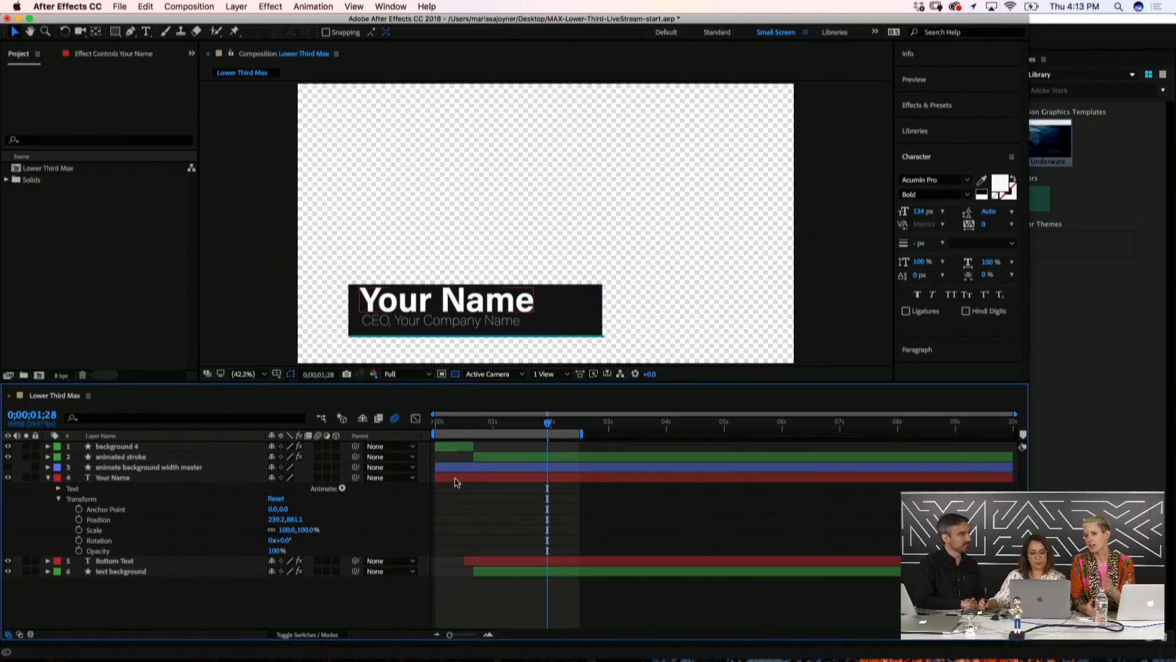
pyautogui.moveTo(456, 423); pyautogui.dragTo(515, 430)
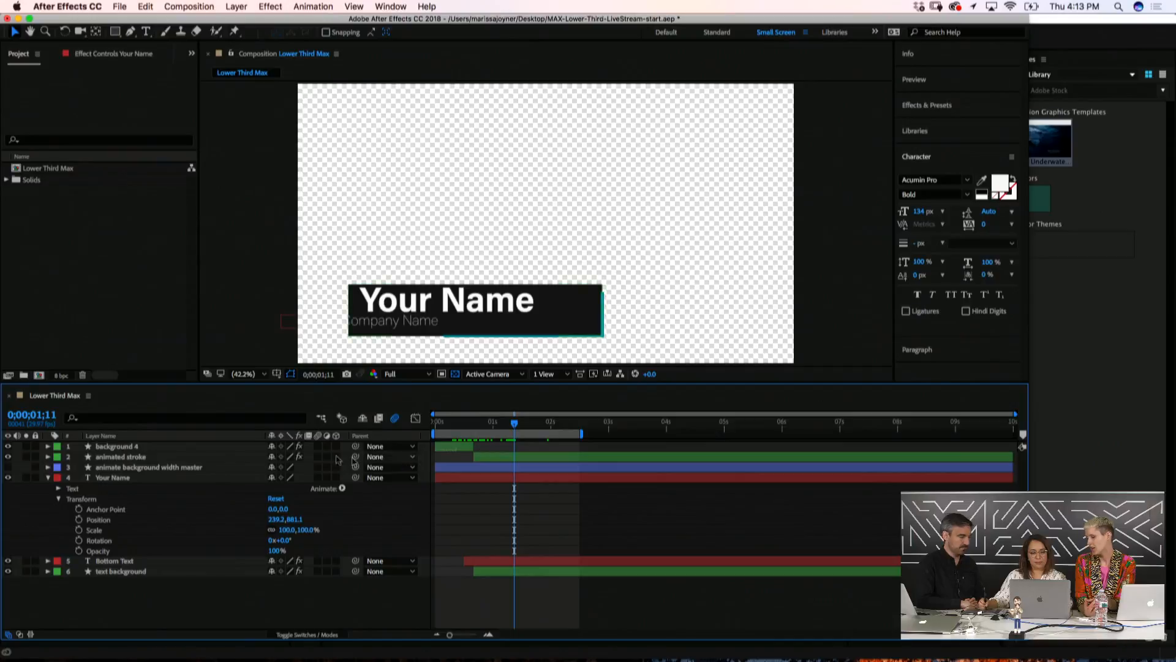
pyautogui.click(58, 489)
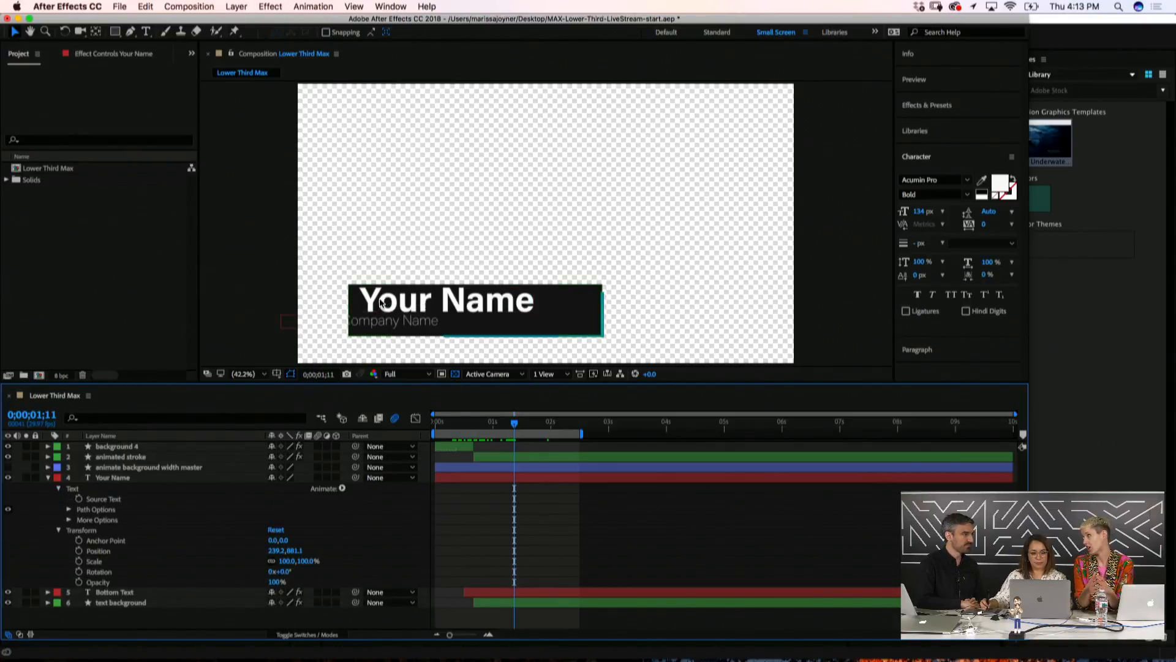
# Nudge the Your Name text slightly left and down on the bar
pyautogui.click(128, 479)
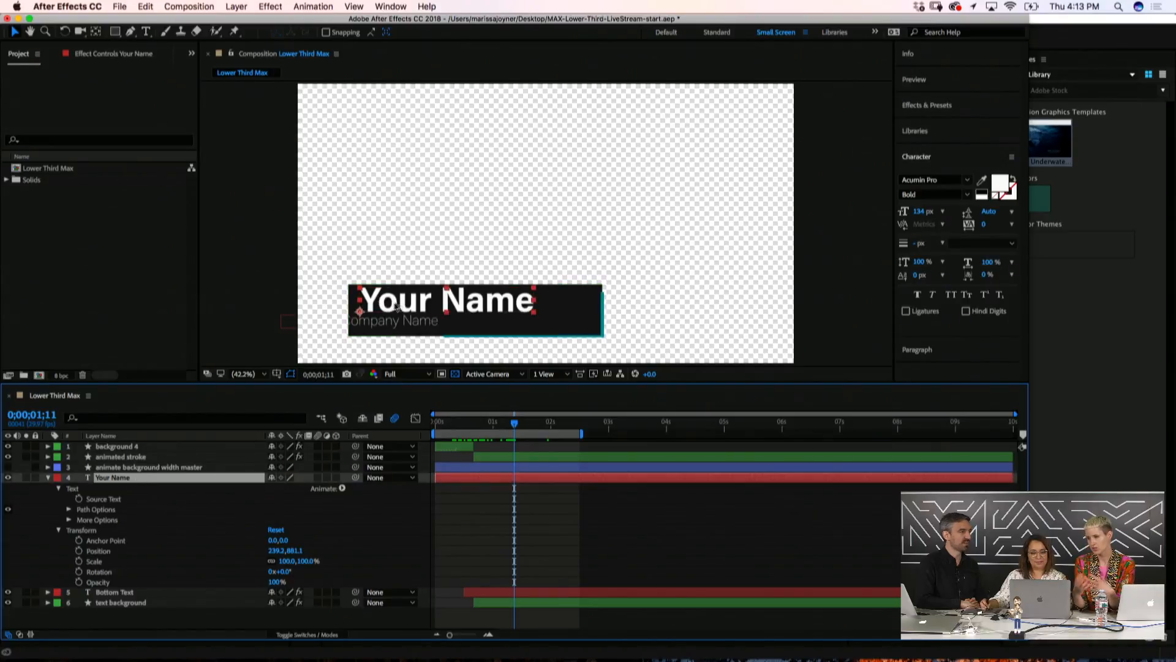
pyautogui.moveTo(396, 306); pyautogui.dragTo(395, 307)
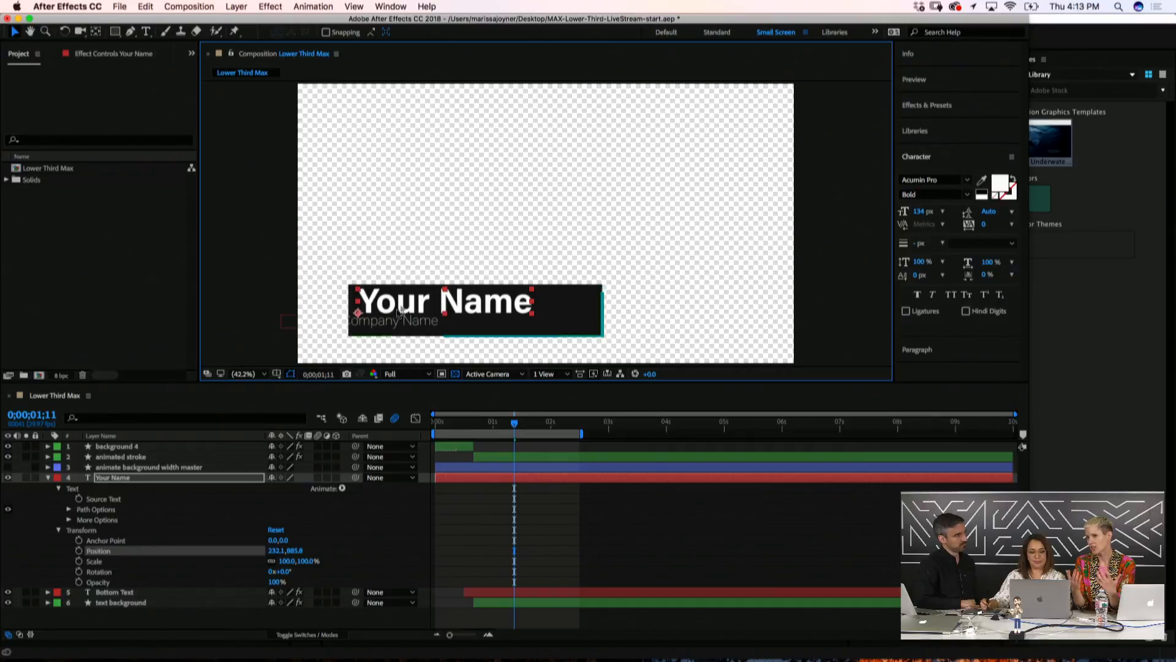
pyautogui.click(47, 513)
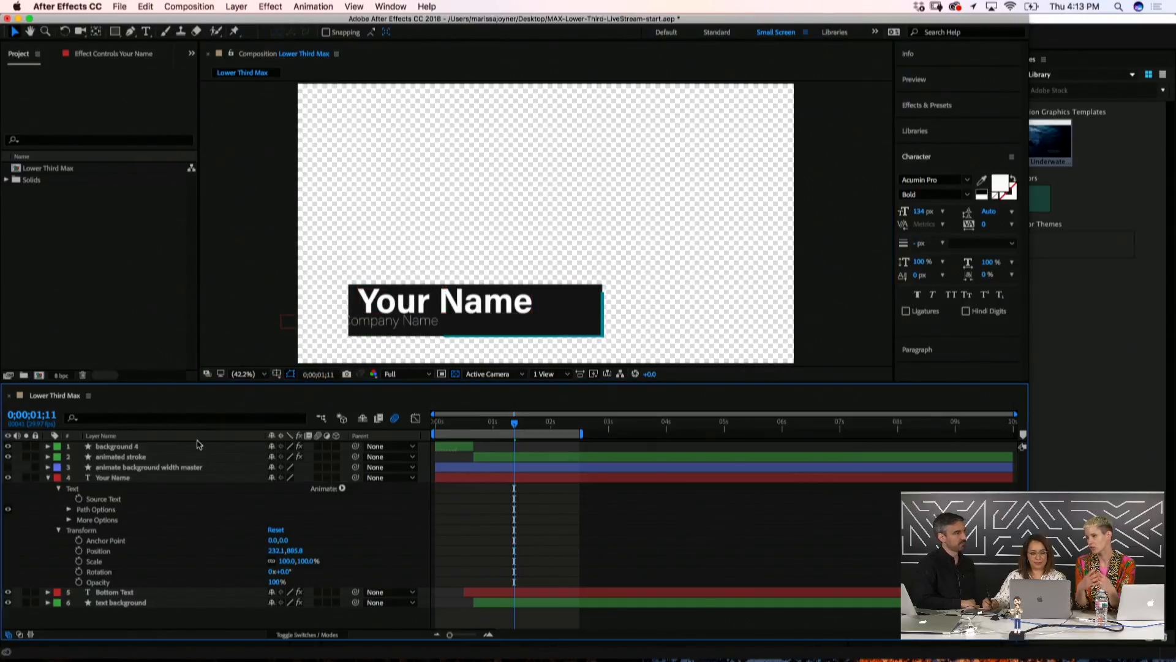
pyautogui.click(110, 479)
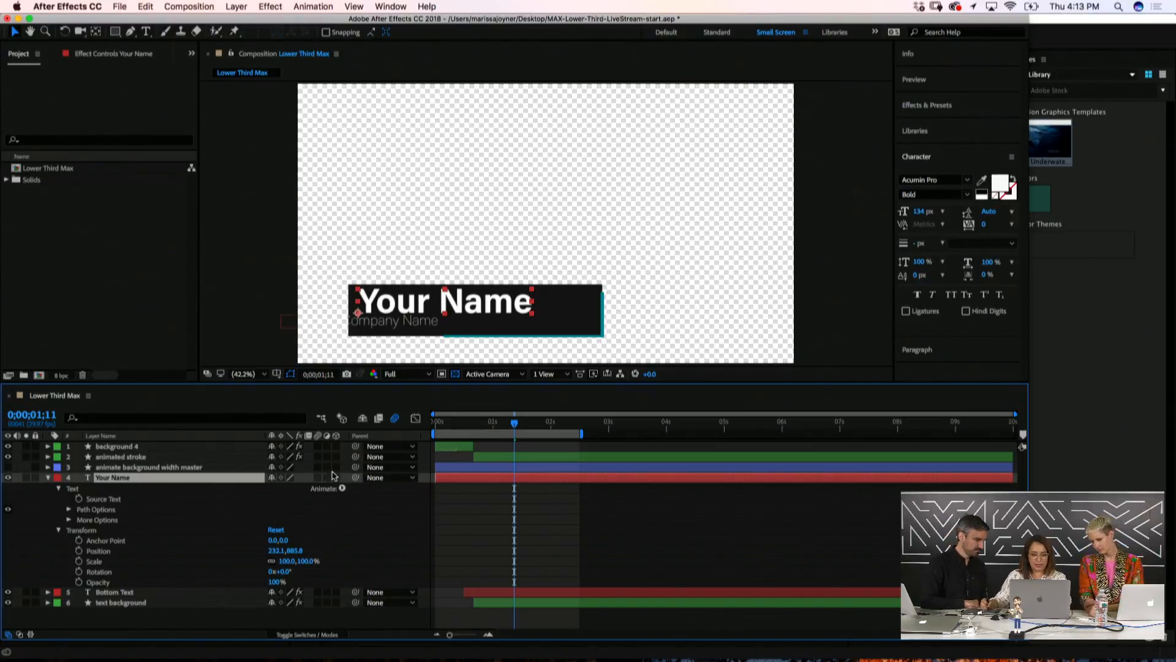
# Add a Position text animator to Your Name and set it to -990
pyautogui.click(342, 487)
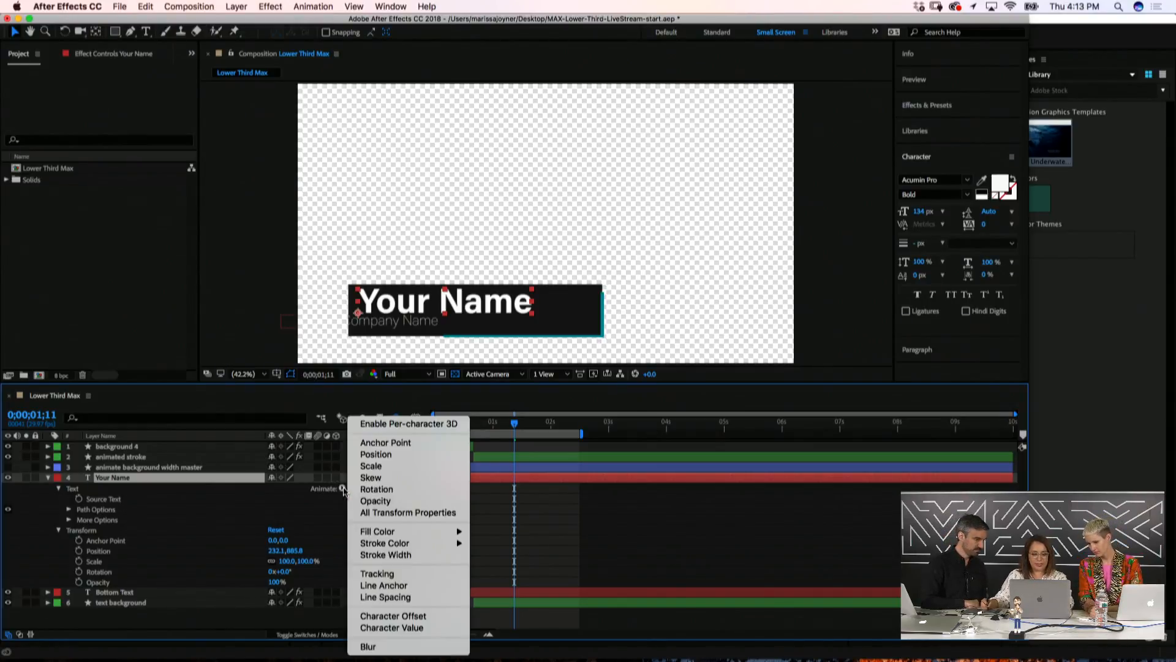
pyautogui.click(398, 456)
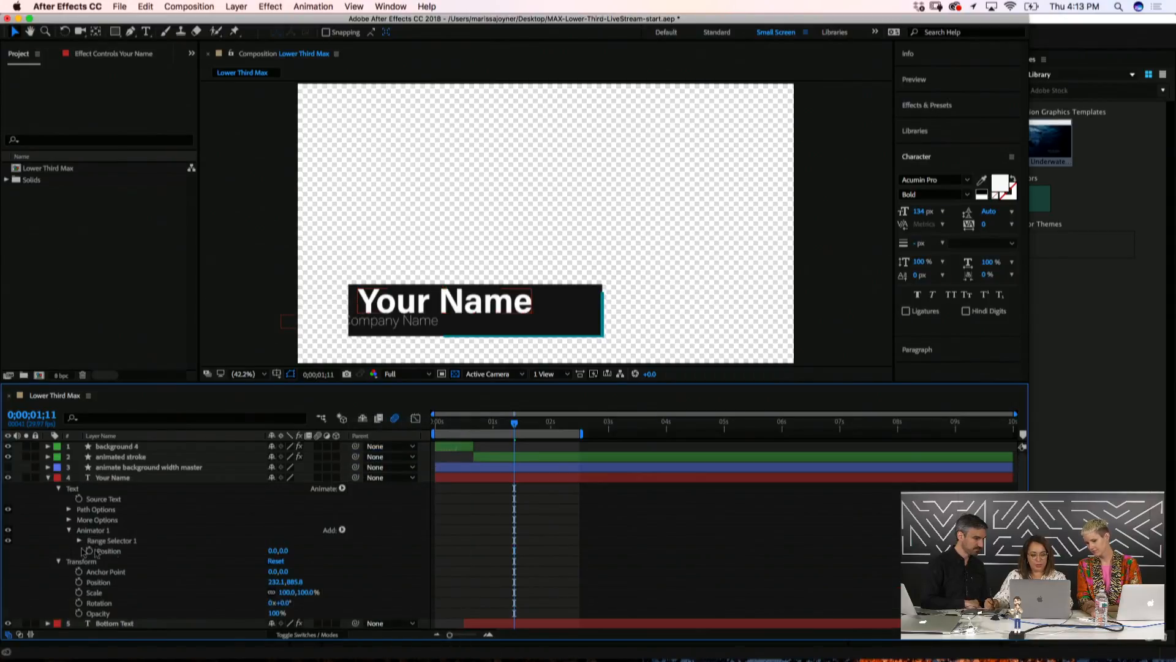
pyautogui.moveTo(273, 550); pyautogui.dragTo(132, 555)
# Set the Range Selector to Ramp Up, Ease High 50%, Ease Low 100%, and keyframe Offset
pyautogui.click(80, 541)
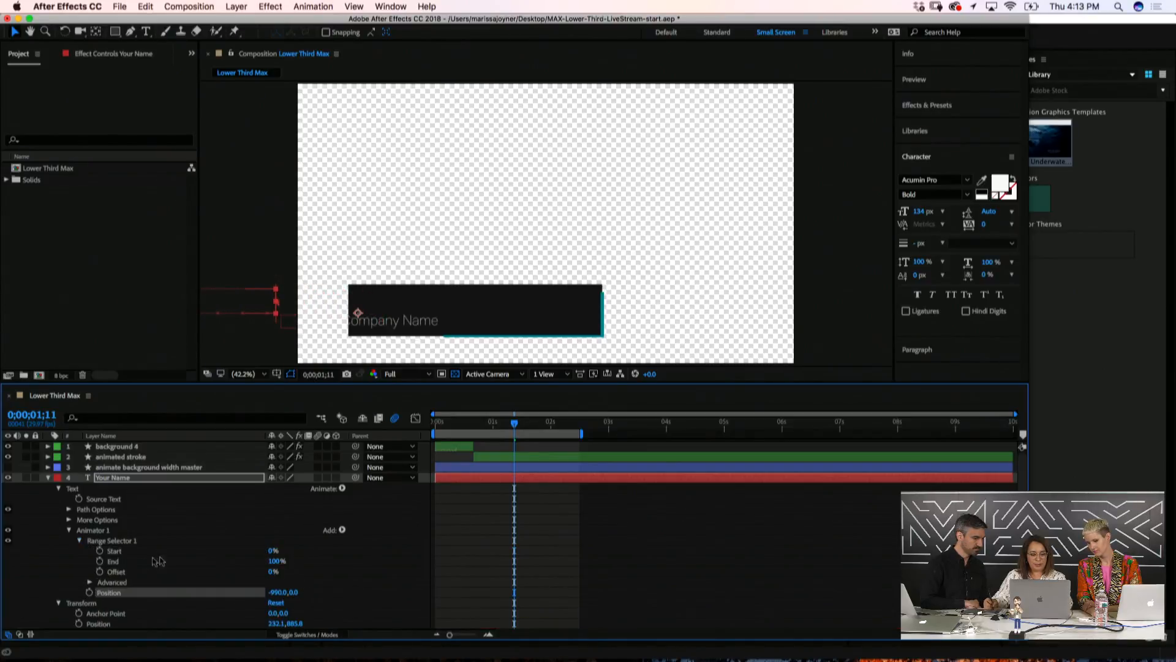
pyautogui.click(91, 583)
pyautogui.scroll(-5, 171, 533)
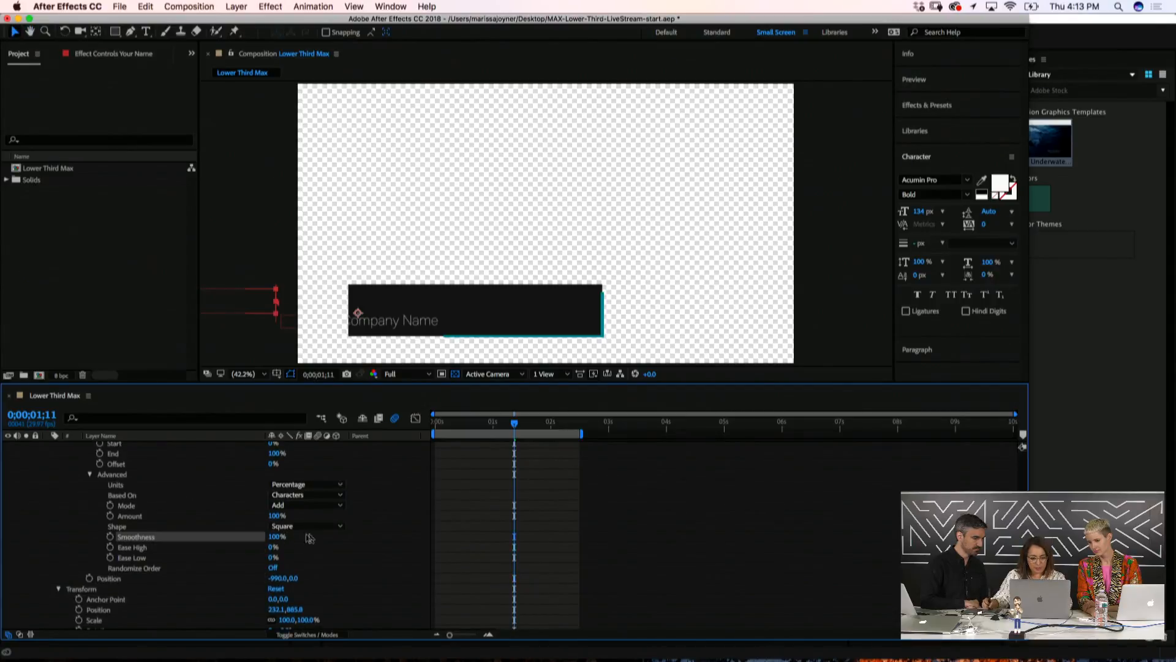
pyautogui.click(308, 527)
pyautogui.click(312, 550)
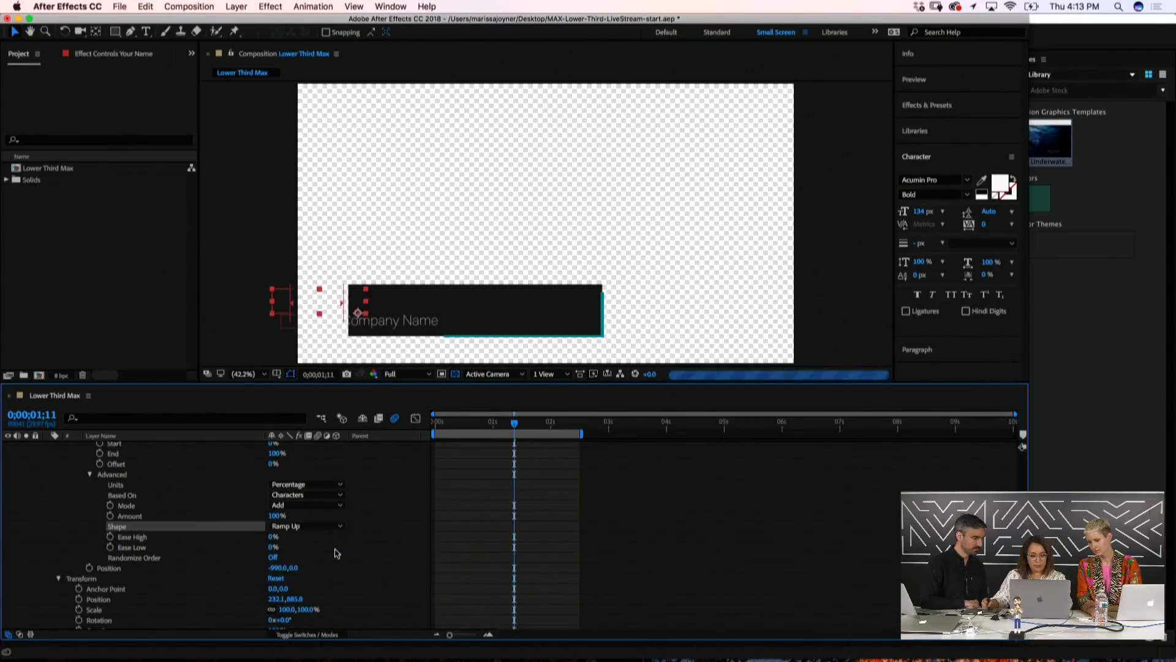
pyautogui.click(272, 537)
pyautogui.write('50')
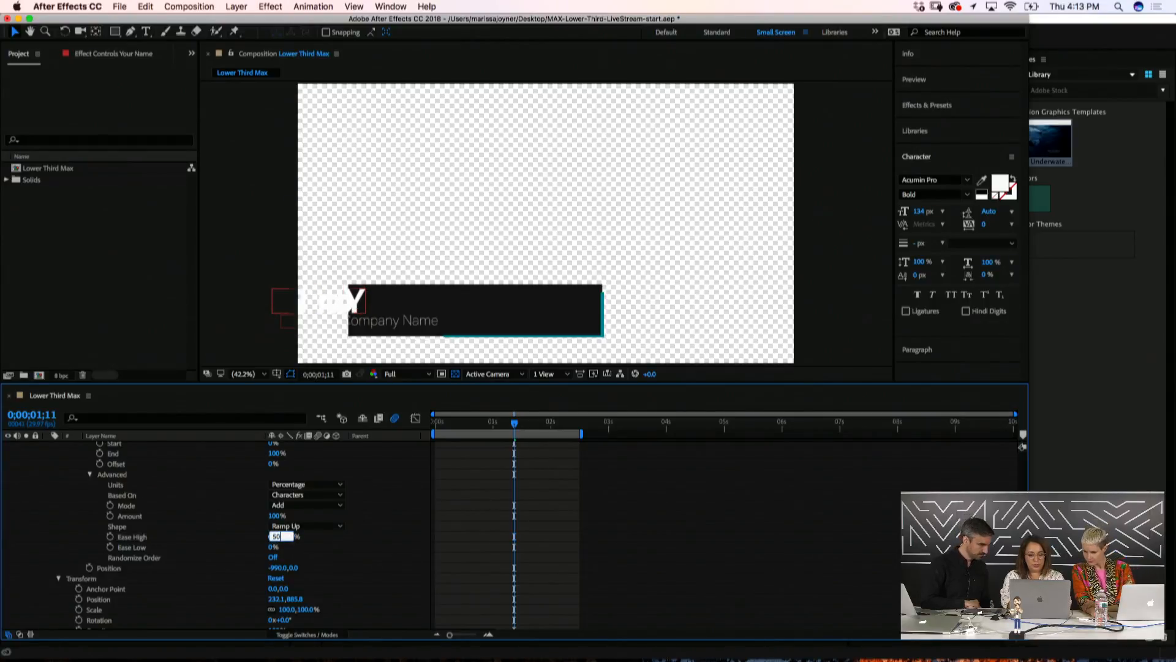
pyautogui.press('Tab')
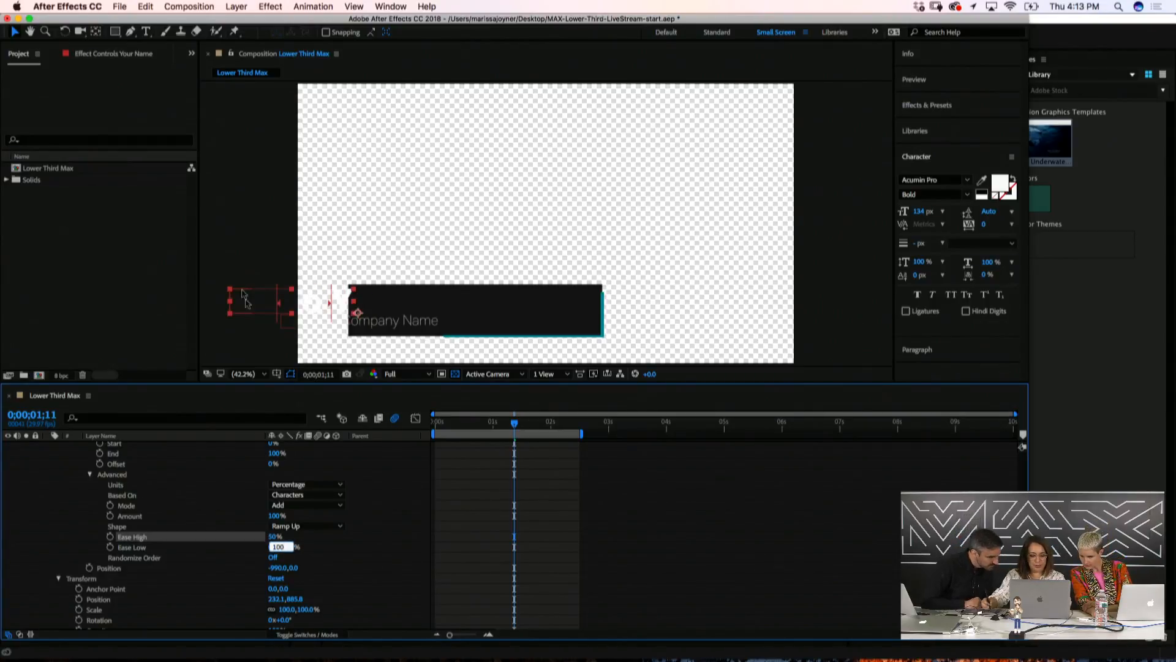
pyautogui.click(82, 522)
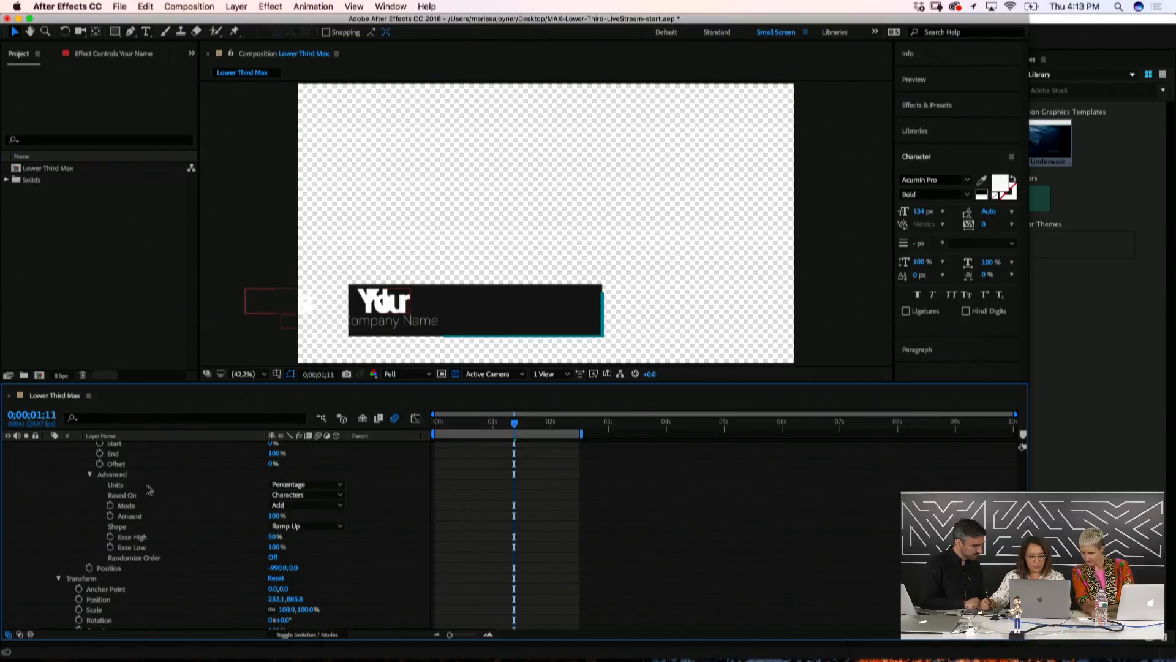
pyautogui.click(100, 464)
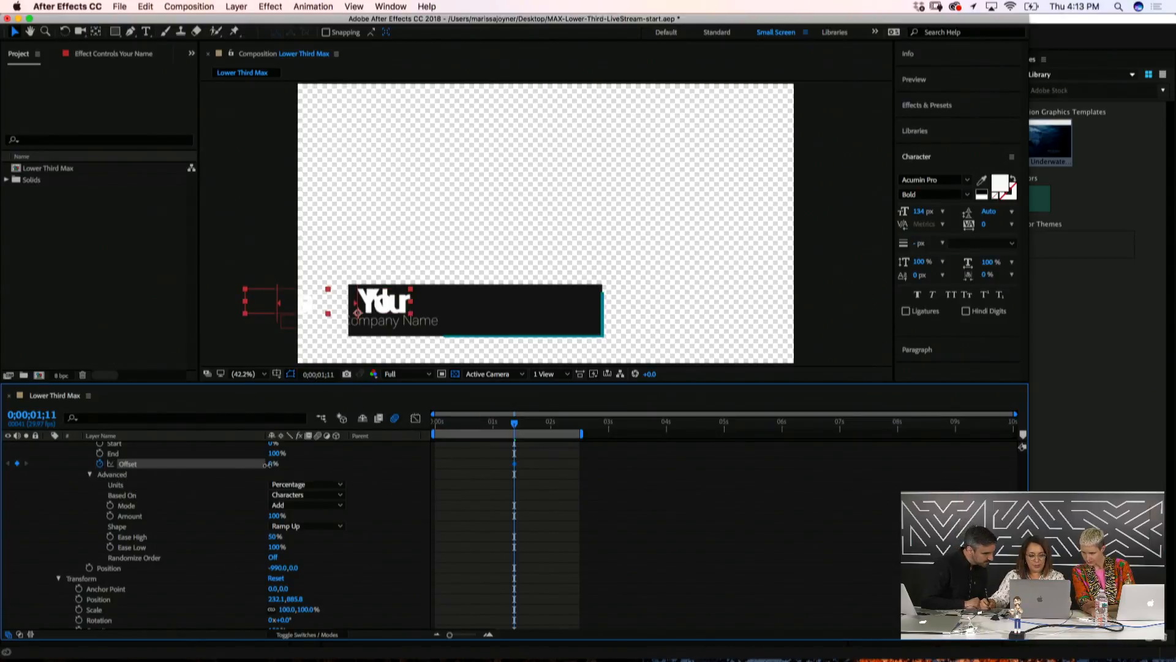
# Keyframe the selector Offset from -100% to 100% so the name slides in
pyautogui.moveTo(267, 470); pyautogui.dragTo(123, 474)
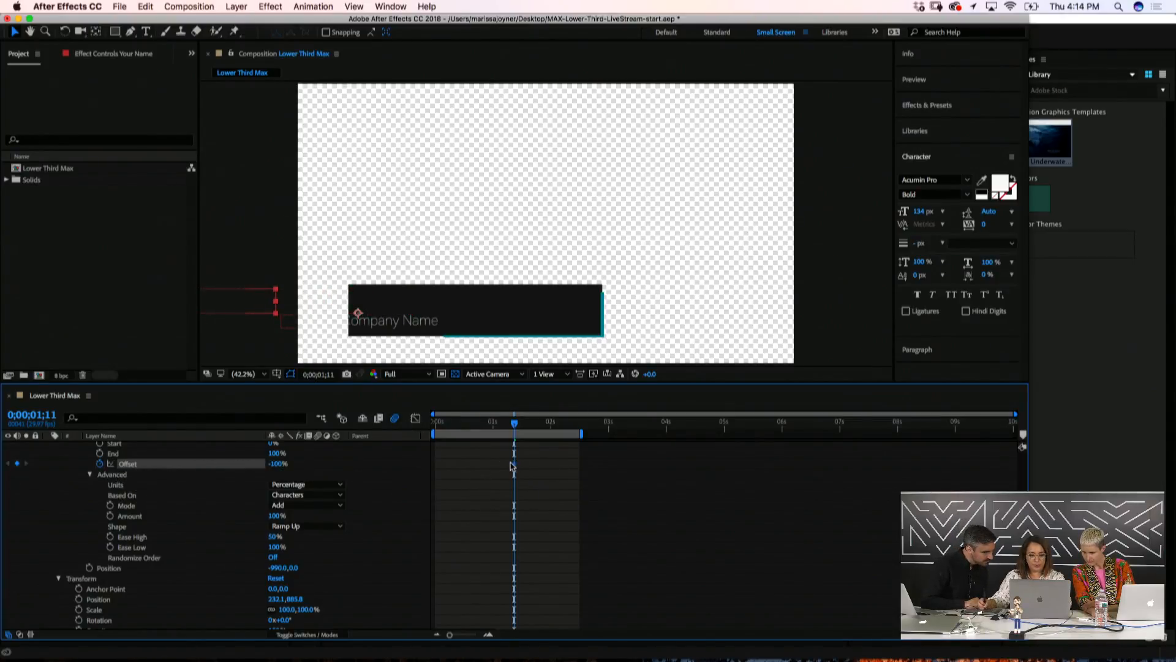
pyautogui.moveTo(275, 468); pyautogui.dragTo(522, 458)
pyautogui.moveTo(441, 426); pyautogui.dragTo(509, 446)
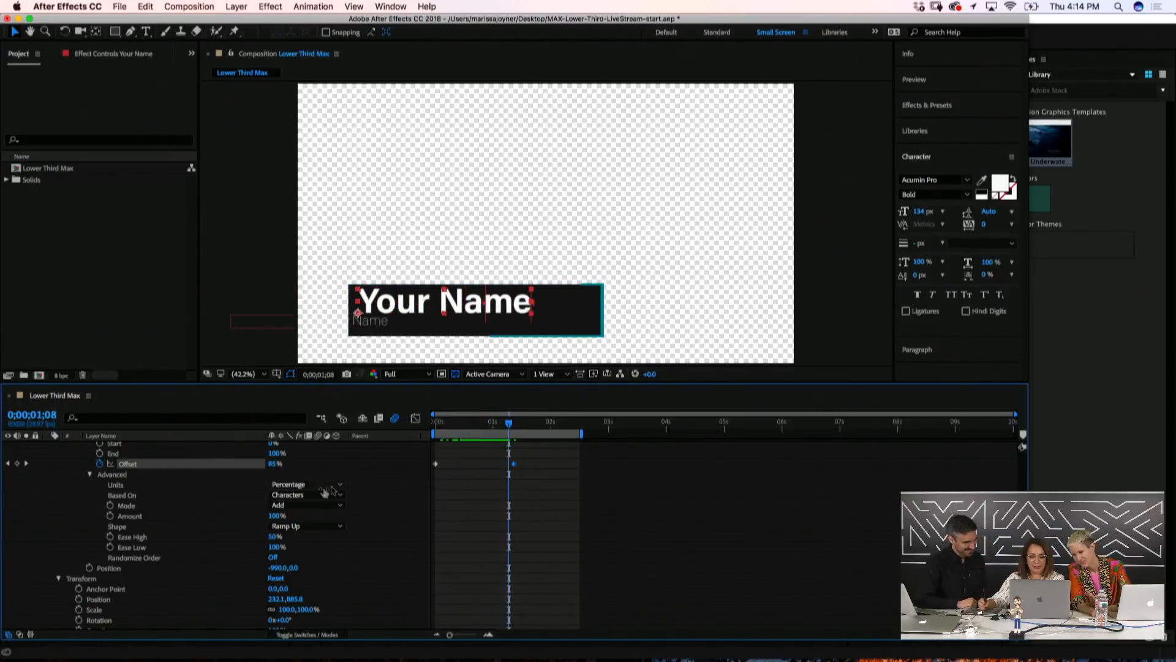
# Base the Range Selector on Lines and check the result
pyautogui.click(298, 495)
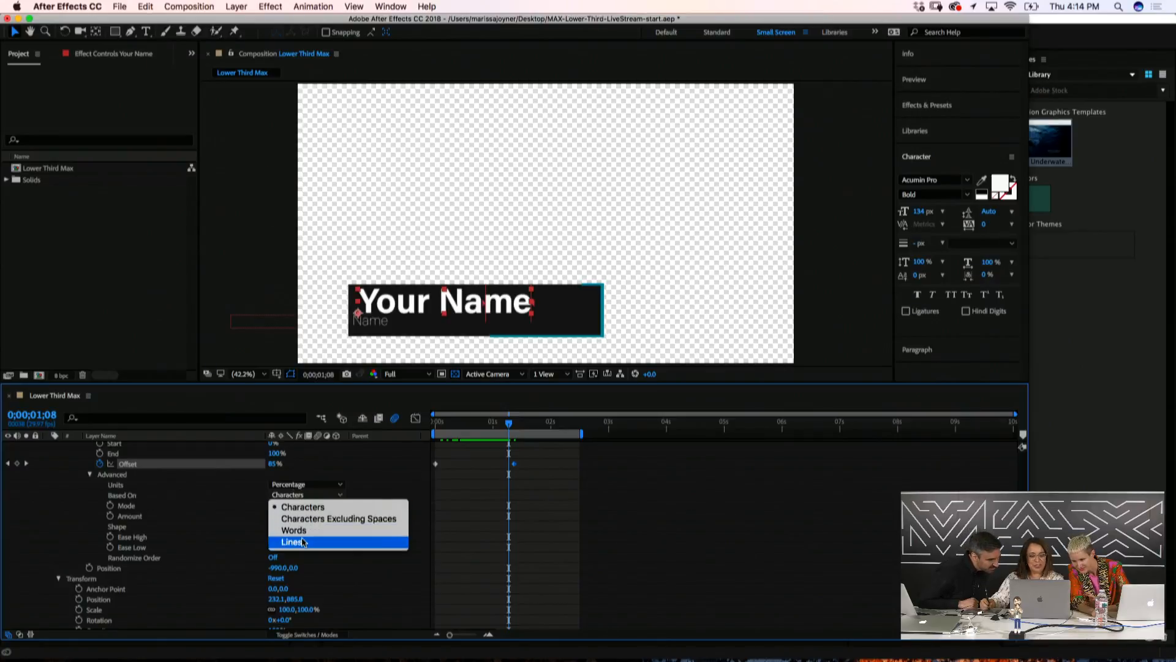
pyautogui.click(303, 542)
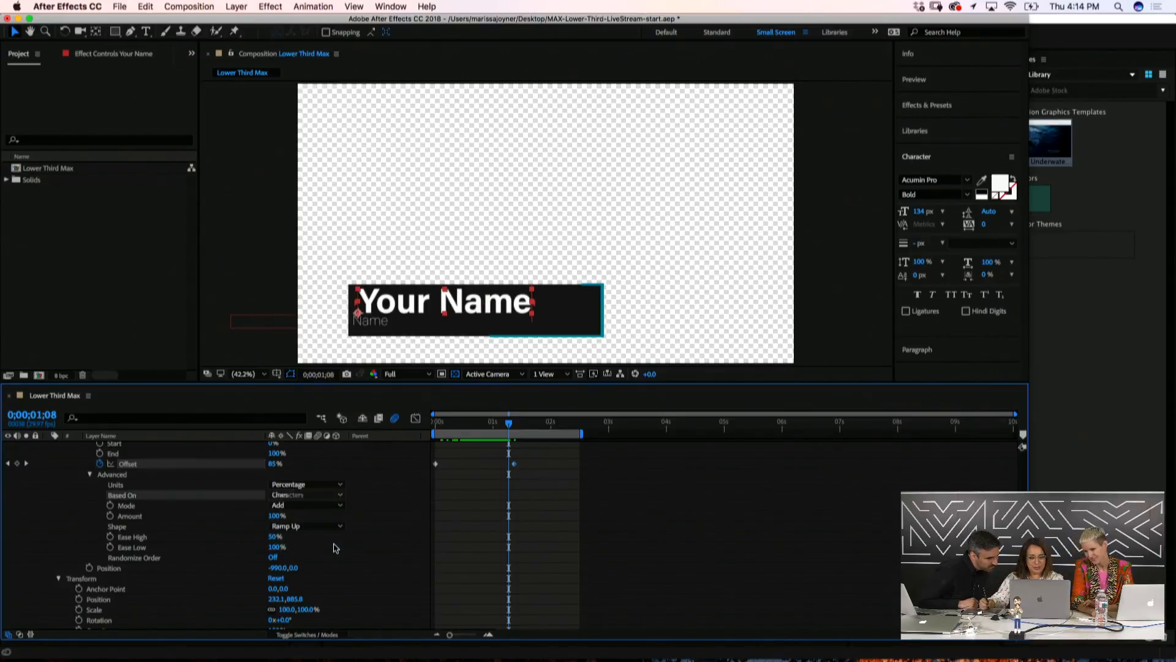
pyautogui.moveTo(447, 423); pyautogui.dragTo(540, 444)
# Hide the transparency grid, preview the lower third animating in, and collapse the layer
pyautogui.scroll(3, 124, 526)
pyautogui.scroll(5, 125, 527)
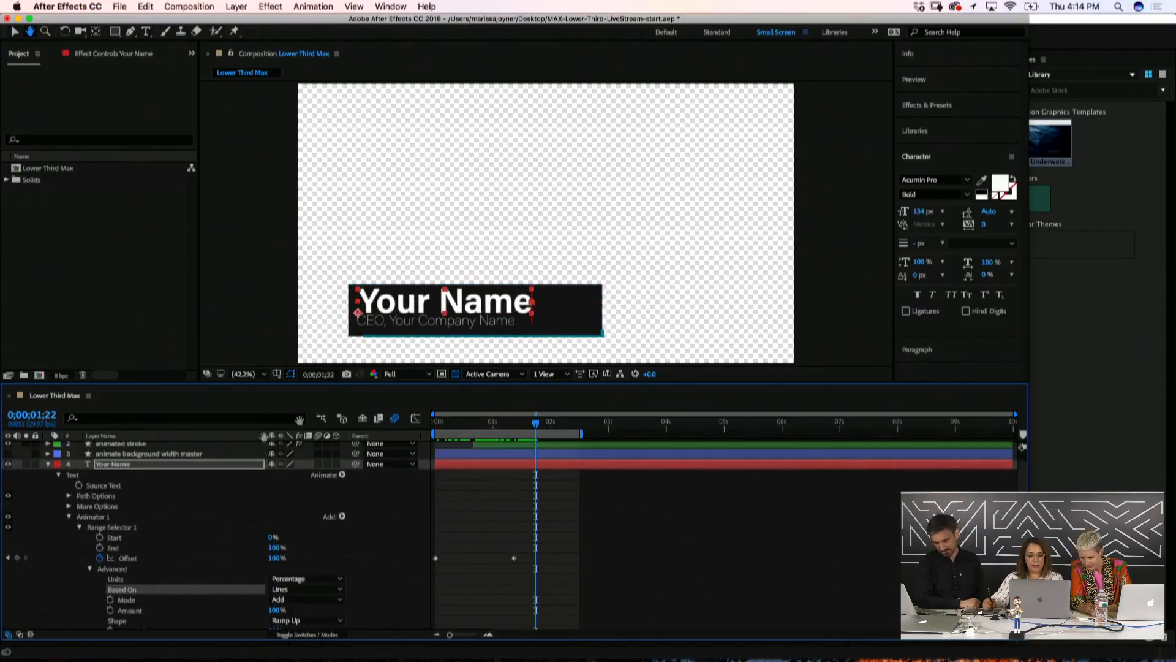
pyautogui.click(456, 373)
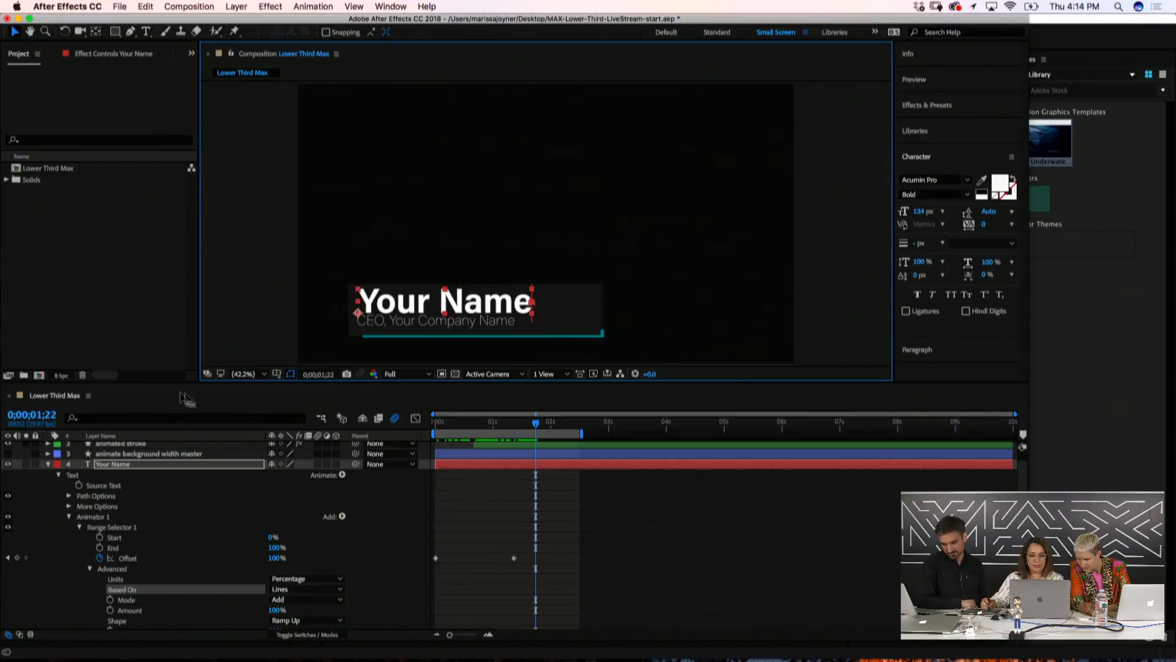
pyautogui.click(464, 424)
pyautogui.moveTo(470, 434); pyautogui.dragTo(519, 427)
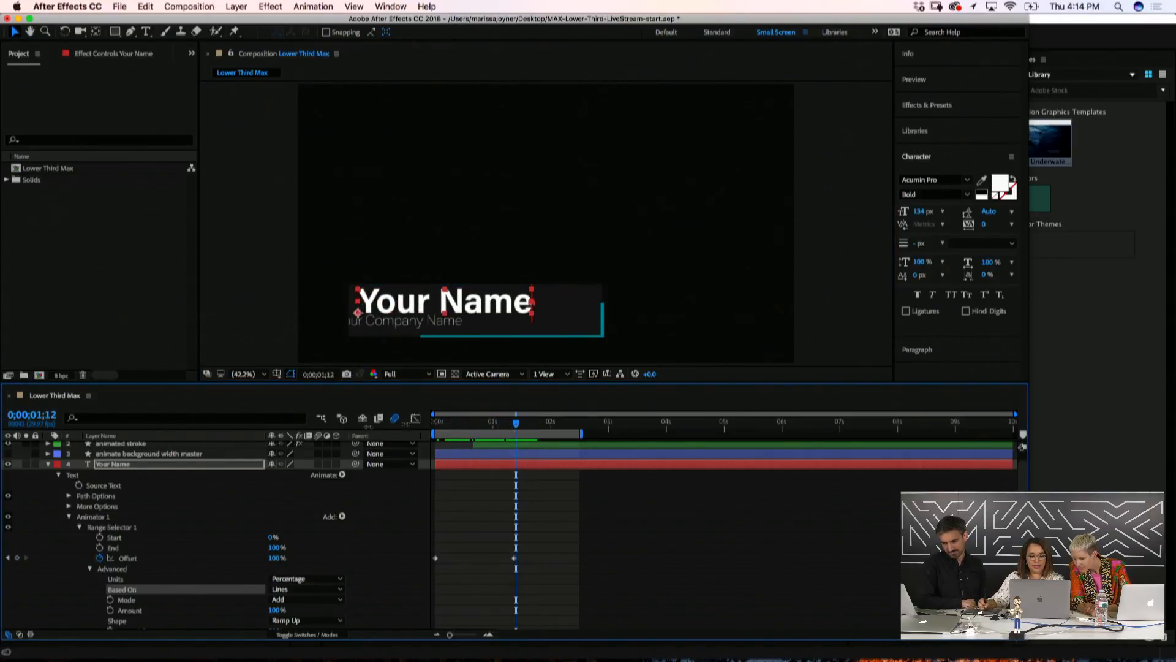
pyautogui.click(49, 465)
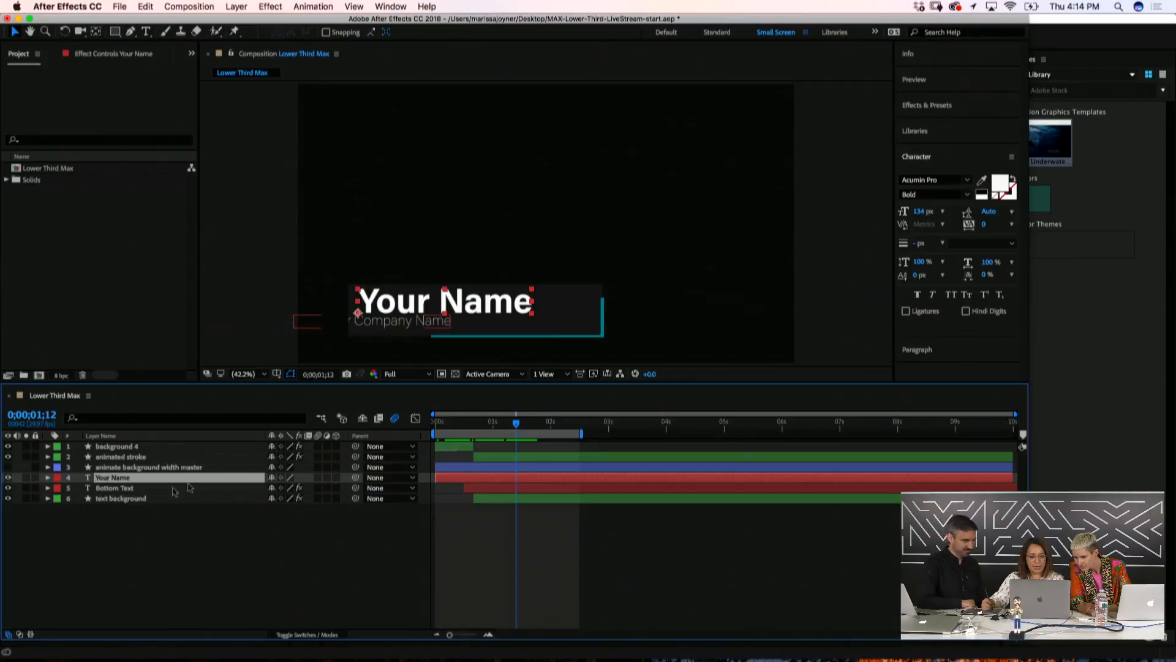
# Apply Set Matte to Your Name, taking the matte from the text background layer
pyautogui.click(939, 110)
pyautogui.click(937, 125)
pyautogui.write('set m')
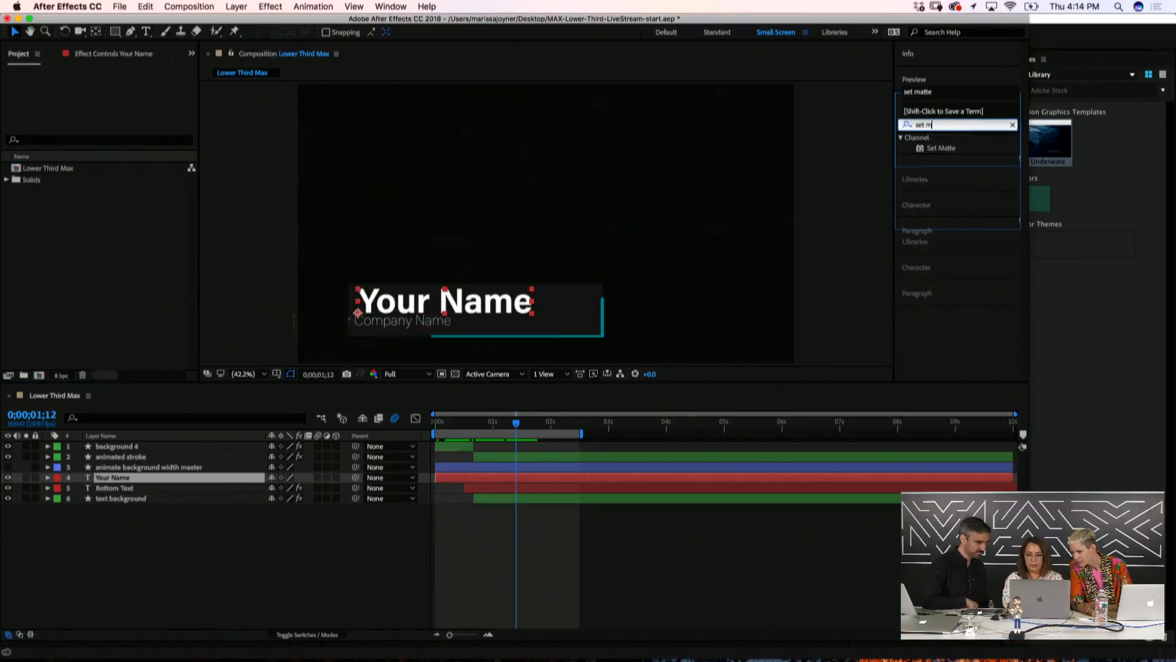
pyautogui.write('atte')
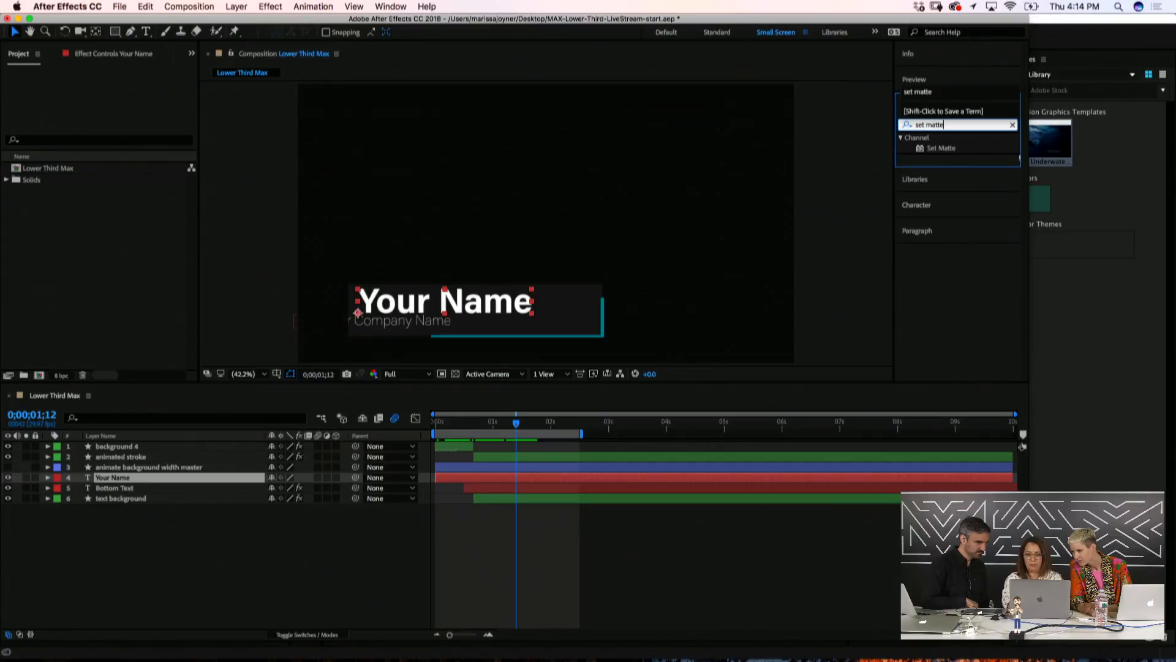
pyautogui.doubleClick(938, 149)
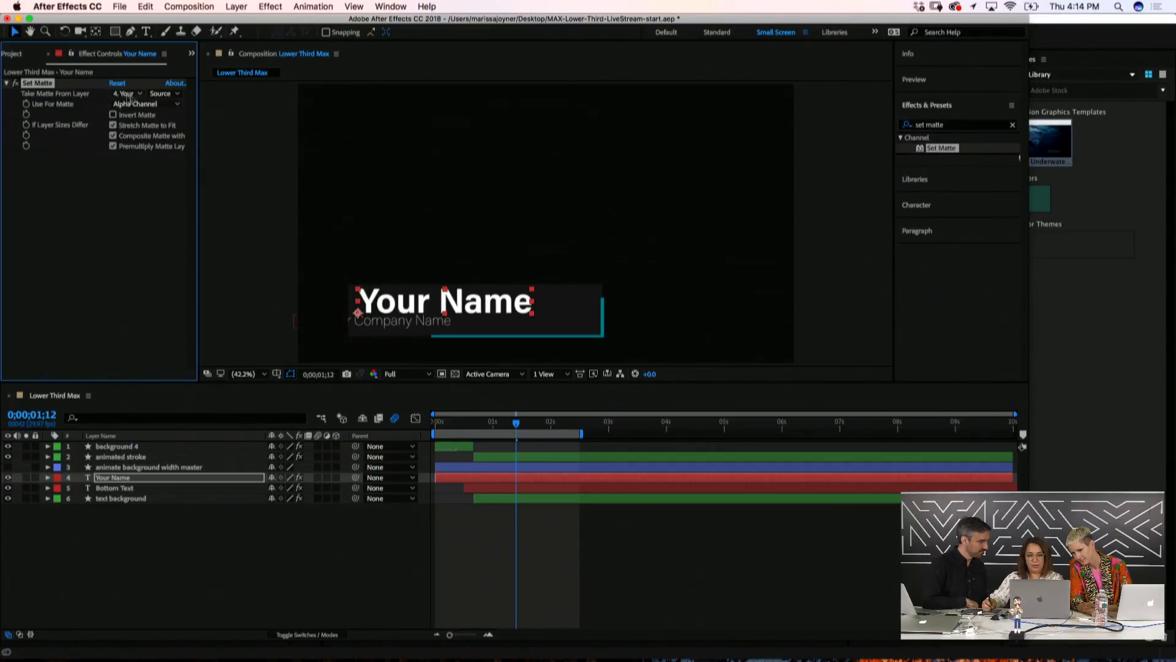
pyautogui.click(127, 98)
pyautogui.click(142, 183)
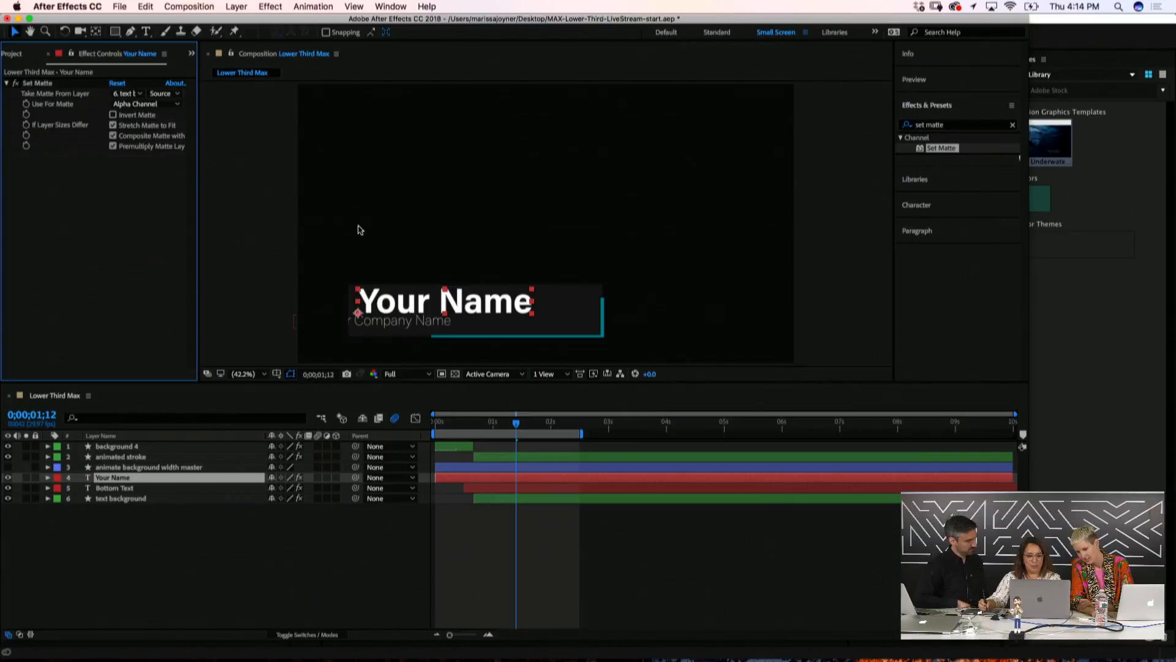
# Save the project and shift the Your Name layer to start a few frames later
pyautogui.press('super+s')
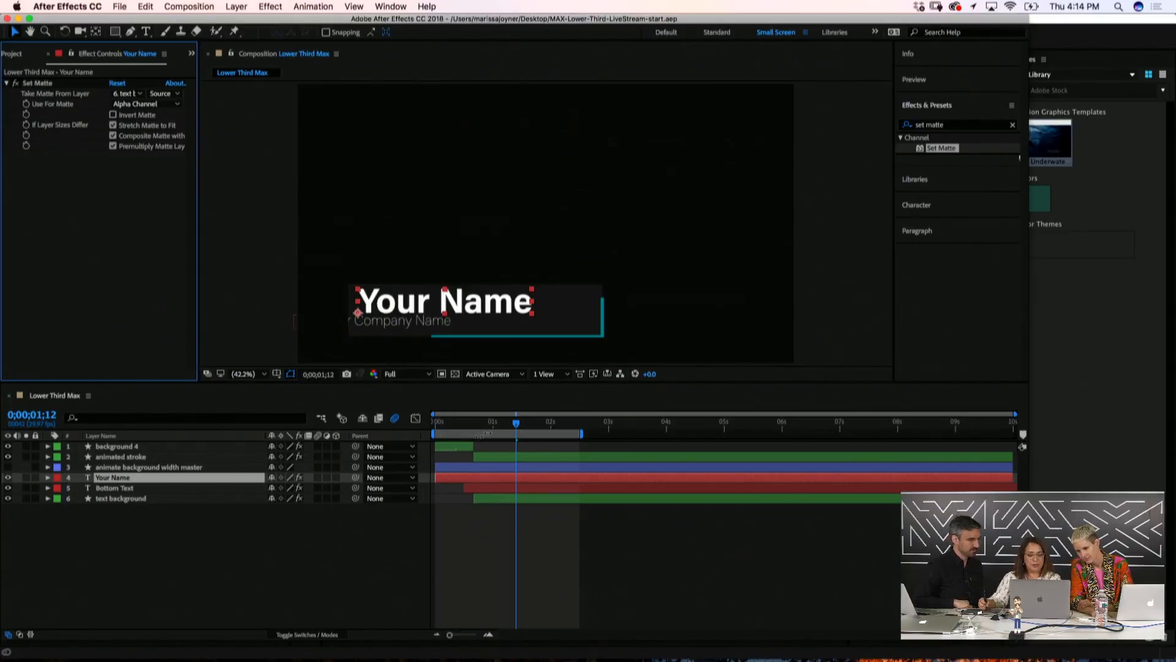
pyautogui.moveTo(516, 423); pyautogui.dragTo(539, 436)
pyautogui.moveTo(467, 480); pyautogui.dragTo(479, 481)
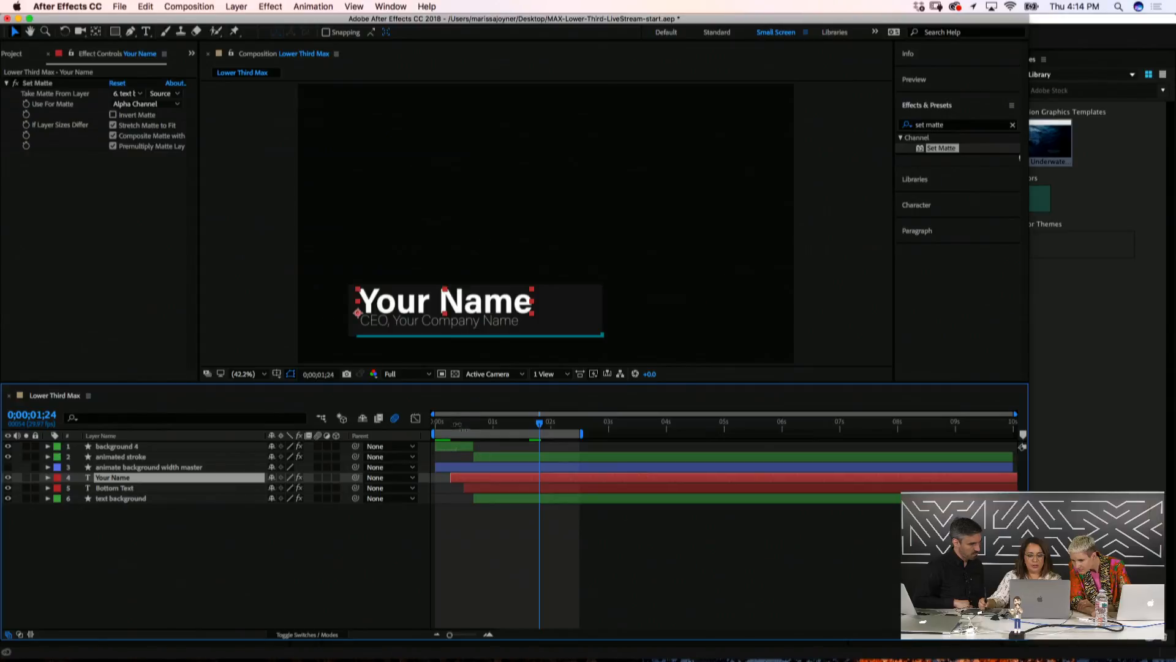
pyautogui.moveTo(451, 423); pyautogui.dragTo(554, 452)
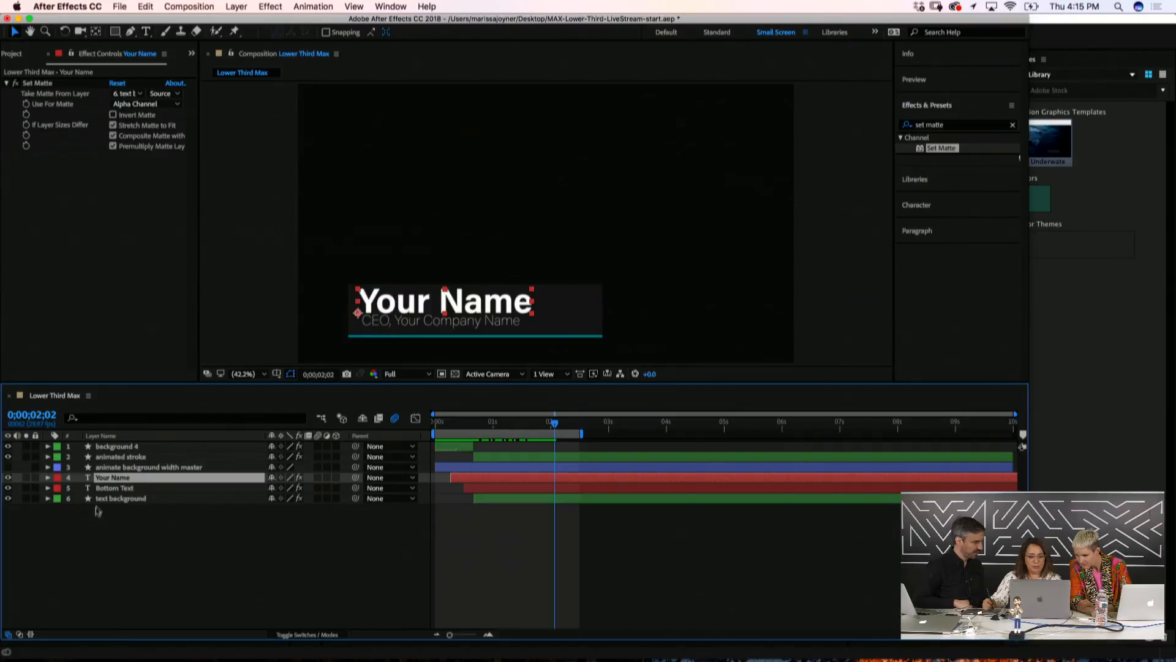
pyautogui.click(108, 487)
# Lower the Bottom Text subtitle to Position 251.7, 957.1 and preview the animation
pyautogui.press('p')
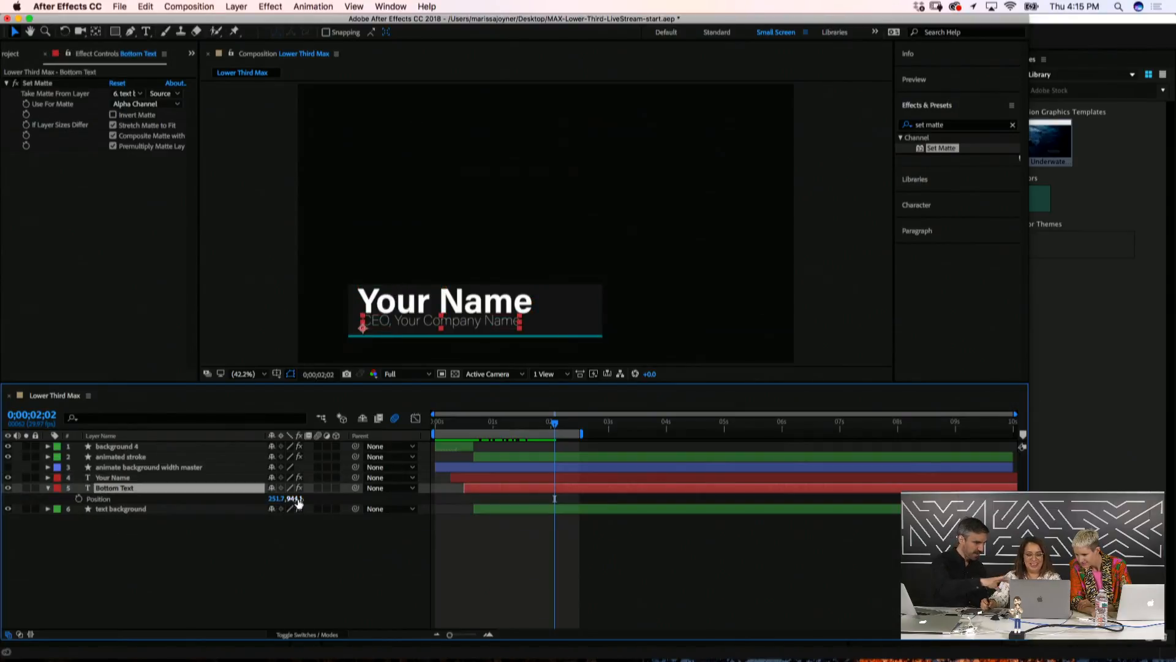
pyautogui.moveTo(298, 503); pyautogui.dragTo(305, 499)
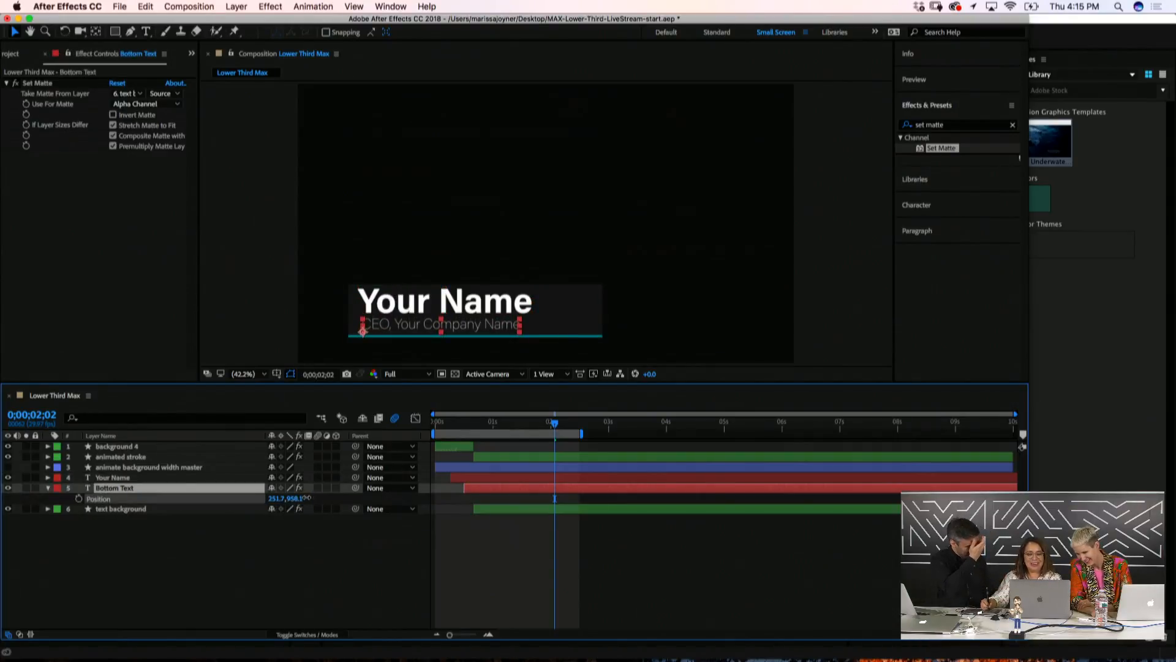
pyautogui.click(245, 554)
pyautogui.moveTo(441, 424); pyautogui.dragTo(557, 450)
pyautogui.press('space')
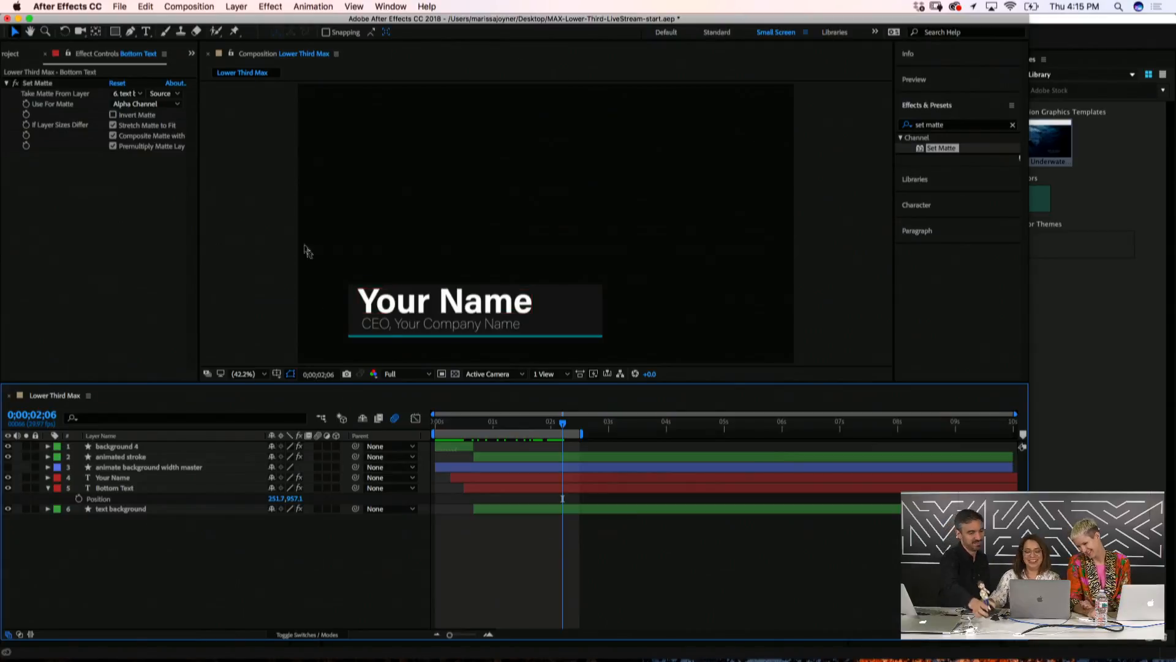
# Reveal the Your Name keyframes and select both Offset keyframes
pyautogui.click(435, 429)
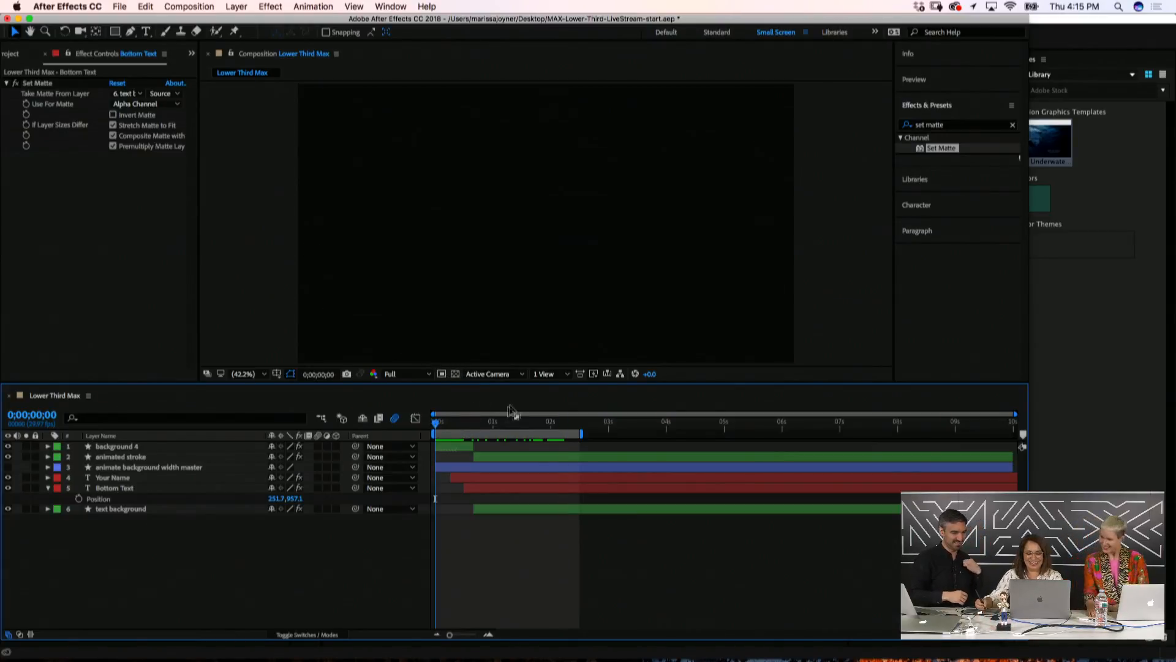
pyautogui.moveTo(440, 423); pyautogui.dragTo(582, 454)
pyautogui.click(343, 477)
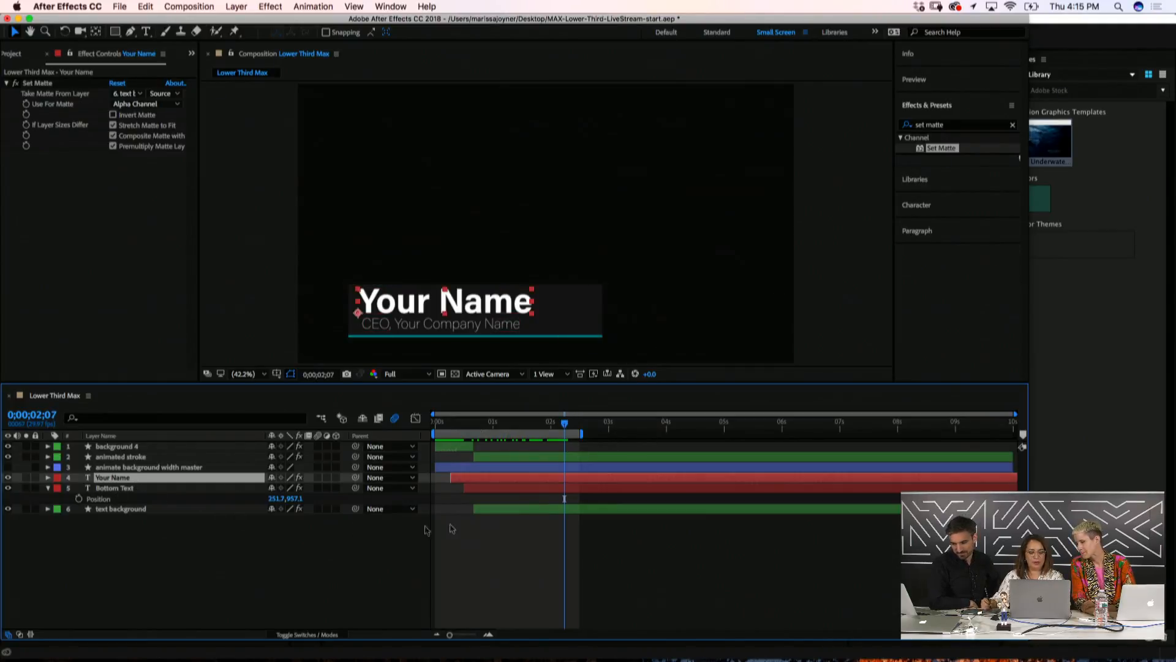
pyautogui.press('u')
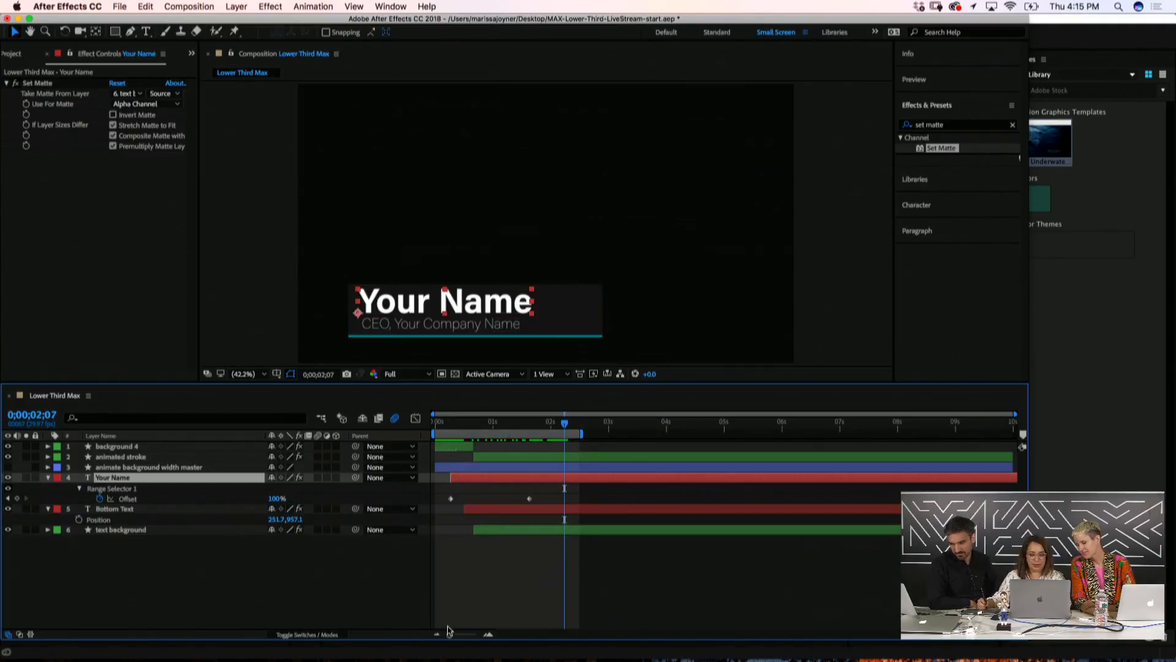
pyautogui.moveTo(538, 495); pyautogui.dragTo(446, 505)
# Paste the Offset keyframes at 8;17 and time-reverse them so the name animates out
pyautogui.moveTo(919, 431); pyautogui.dragTo(930, 447)
pyautogui.press('super+v')
pyautogui.rightClick(931, 498)
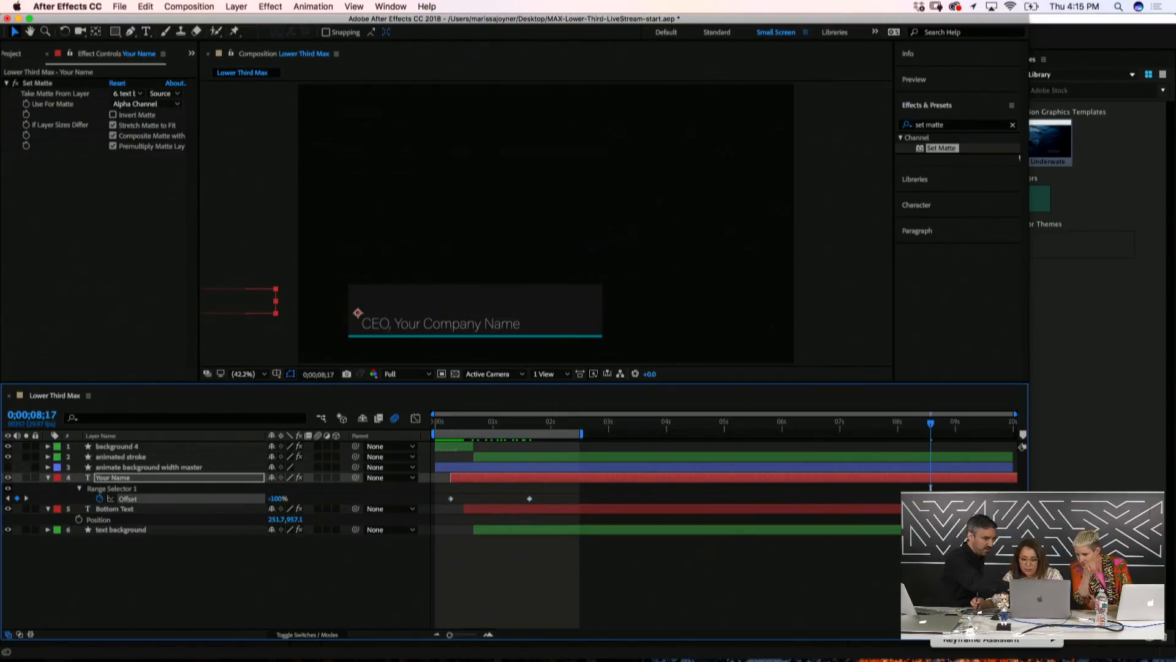
pyautogui.moveTo(945, 643)
pyautogui.click(894, 646)
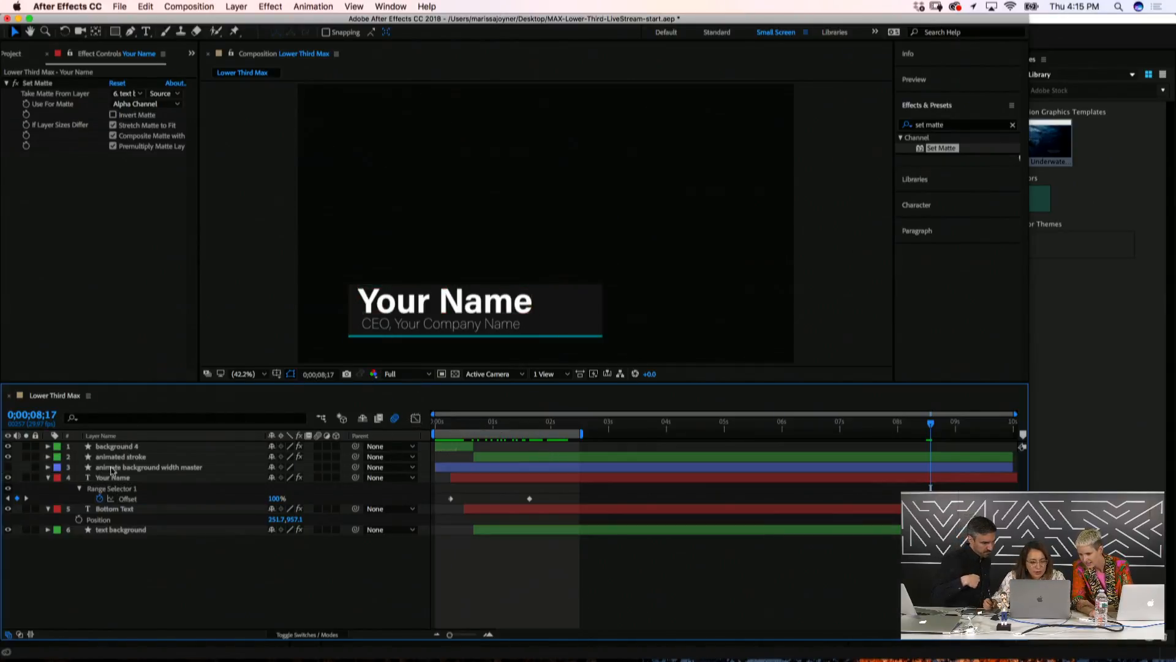
pyautogui.click(116, 456)
pyautogui.moveTo(475, 423); pyautogui.dragTo(514, 432)
pyautogui.click(48, 456)
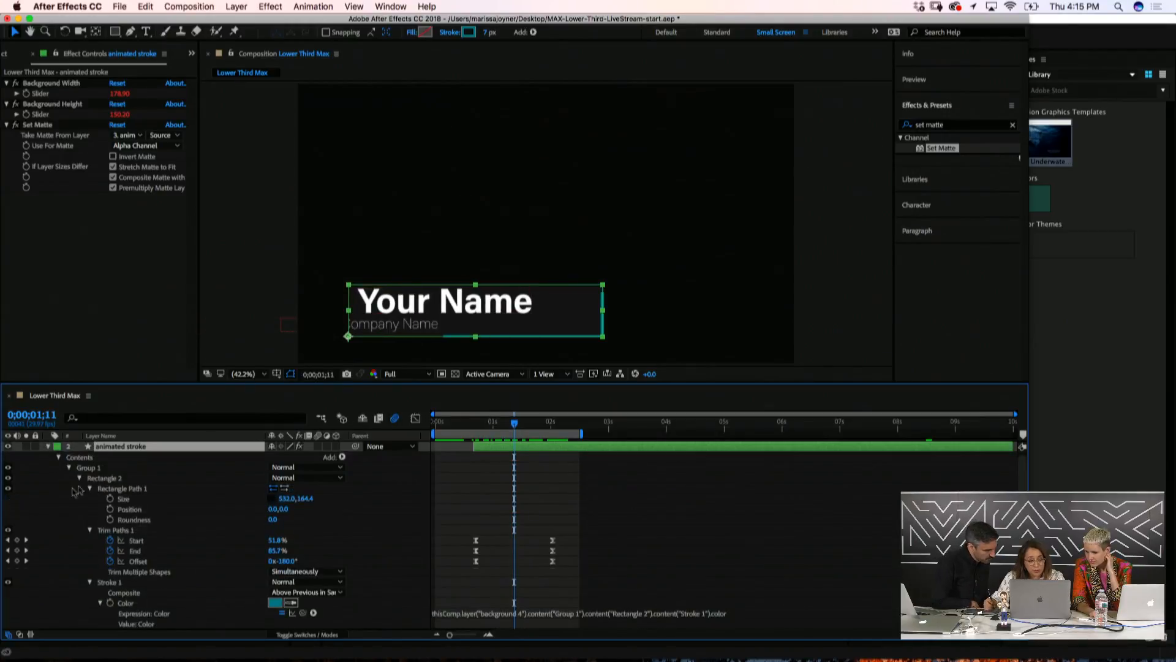
pyautogui.click(105, 479)
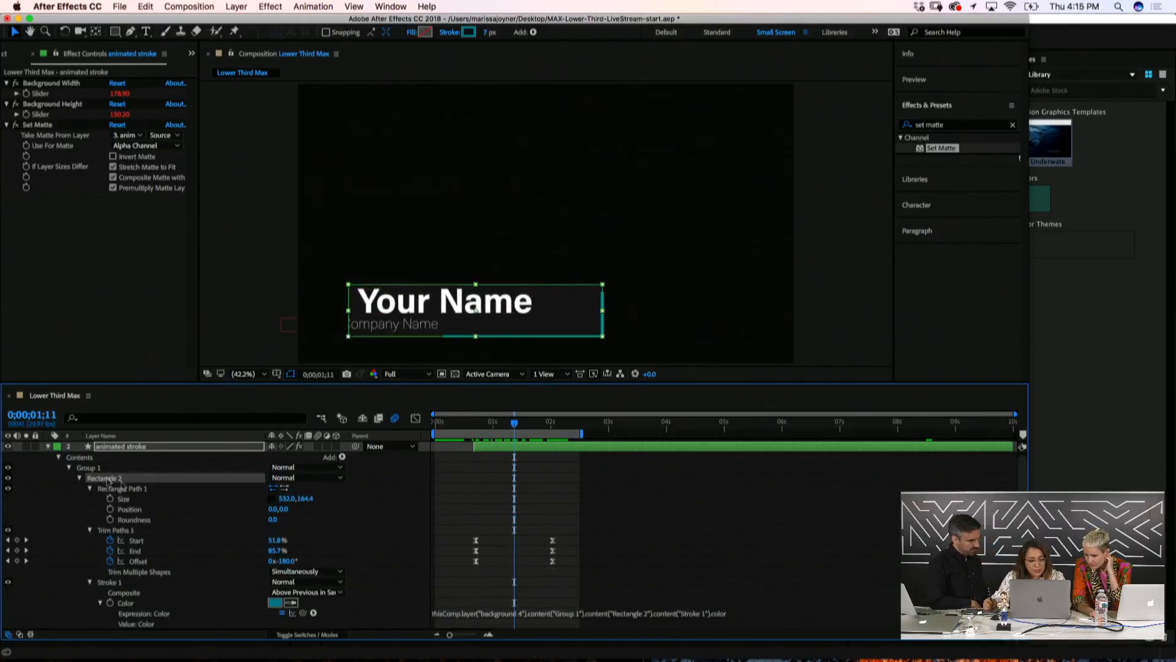
pyautogui.click(105, 532)
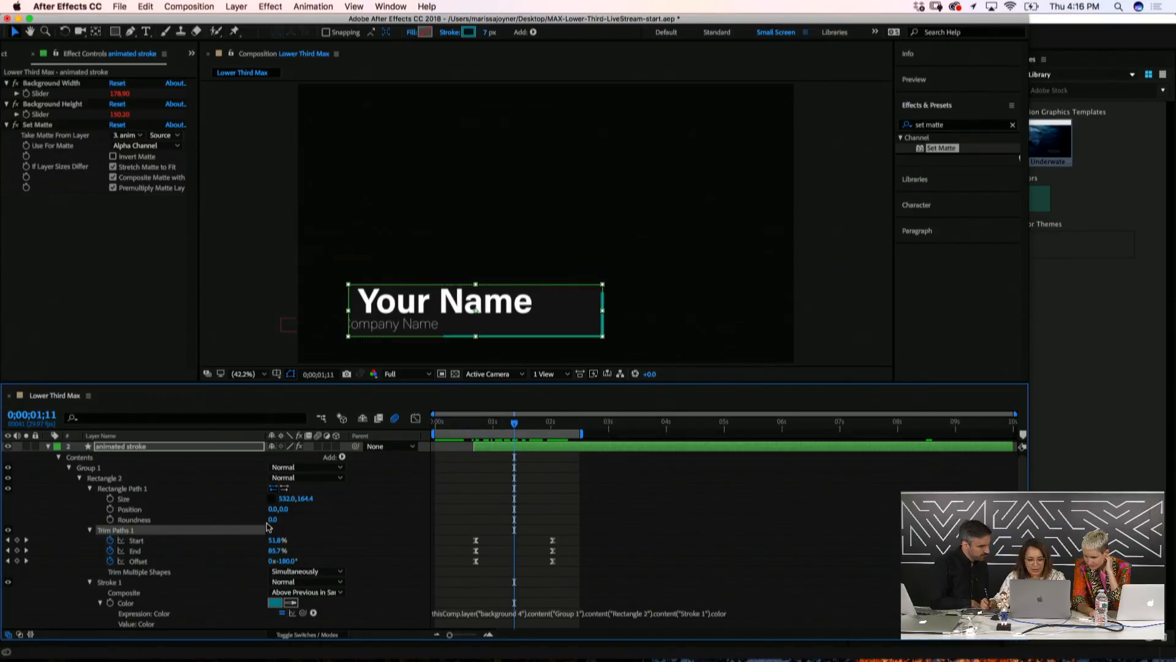
pyautogui.click(343, 457)
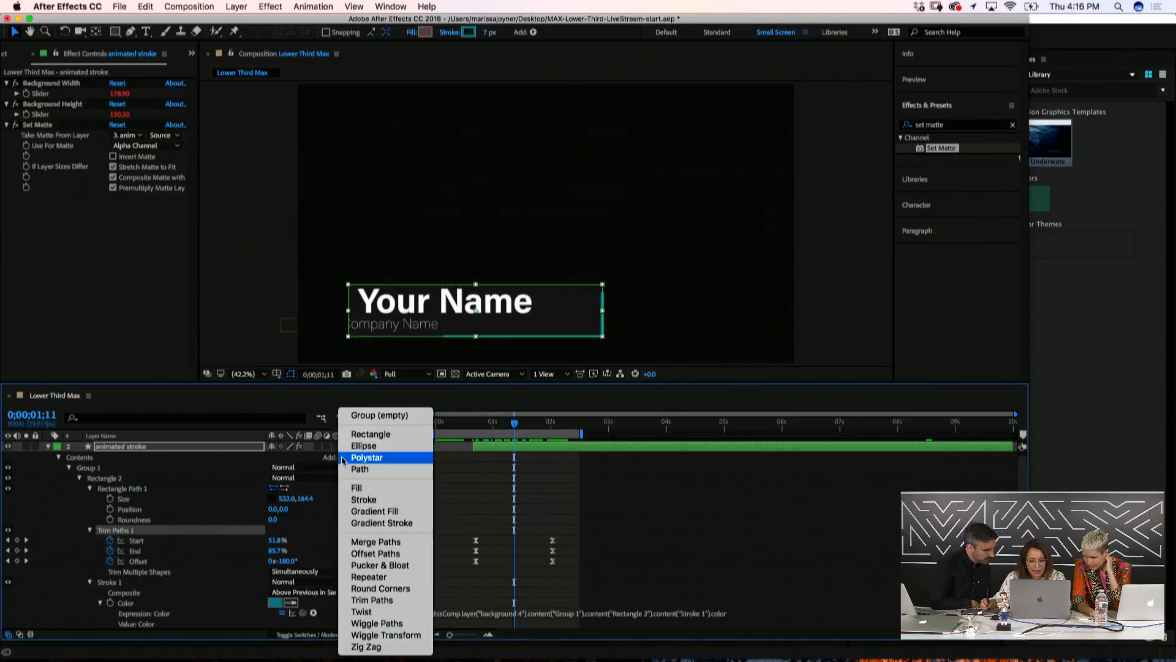
pyautogui.click(487, 503)
pyautogui.click(487, 504)
pyautogui.moveTo(475, 423)
pyautogui.mouseDown()
pyautogui.moveTo(550, 448)
pyautogui.moveTo(498, 462)
pyautogui.mouseUp()
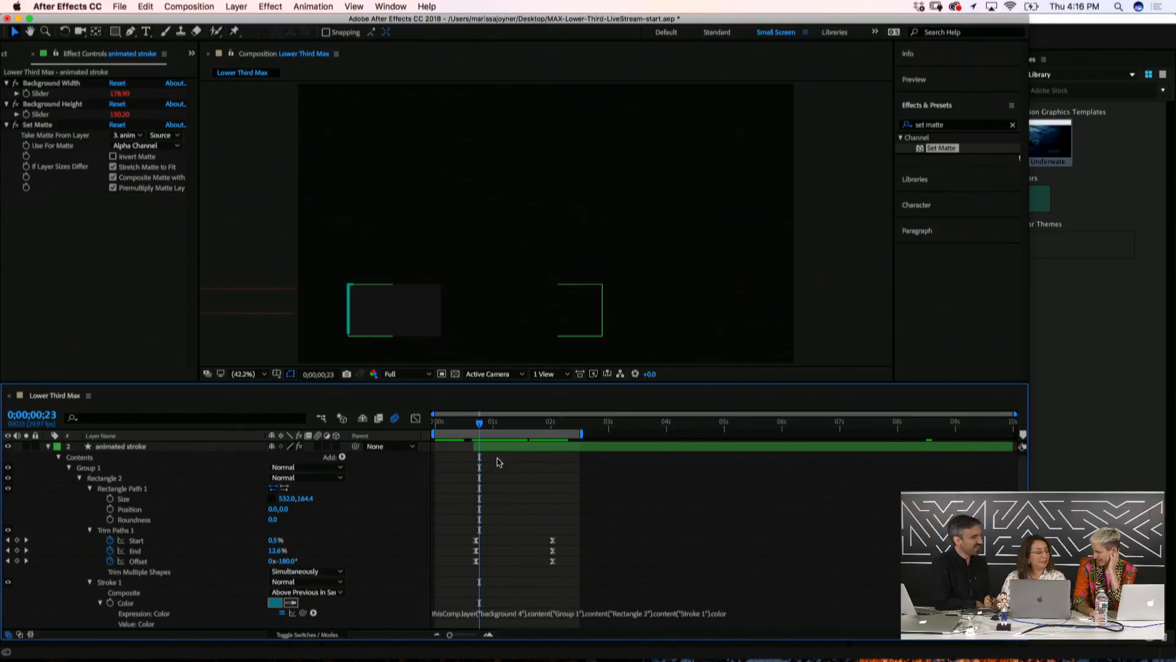
pyautogui.moveTo(488, 423)
pyautogui.mouseDown()
pyautogui.moveTo(577, 447)
pyautogui.moveTo(448, 462)
pyautogui.moveTo(547, 477)
pyautogui.moveTo(559, 426)
pyautogui.moveTo(570, 425)
pyautogui.mouseUp()
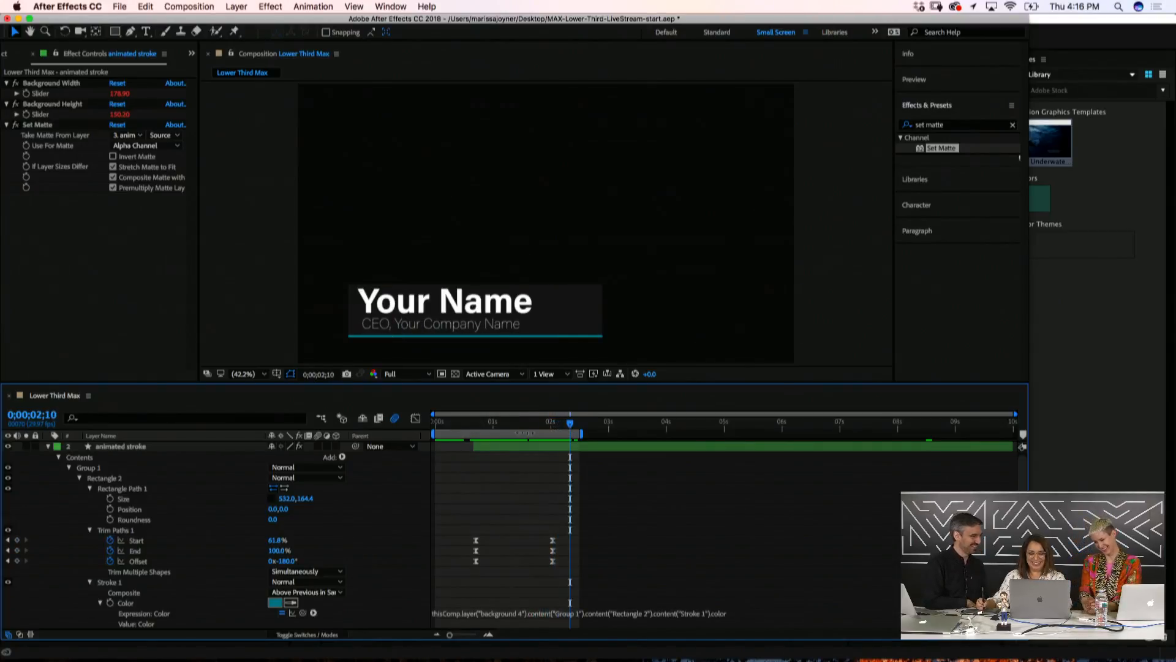
pyautogui.click(48, 446)
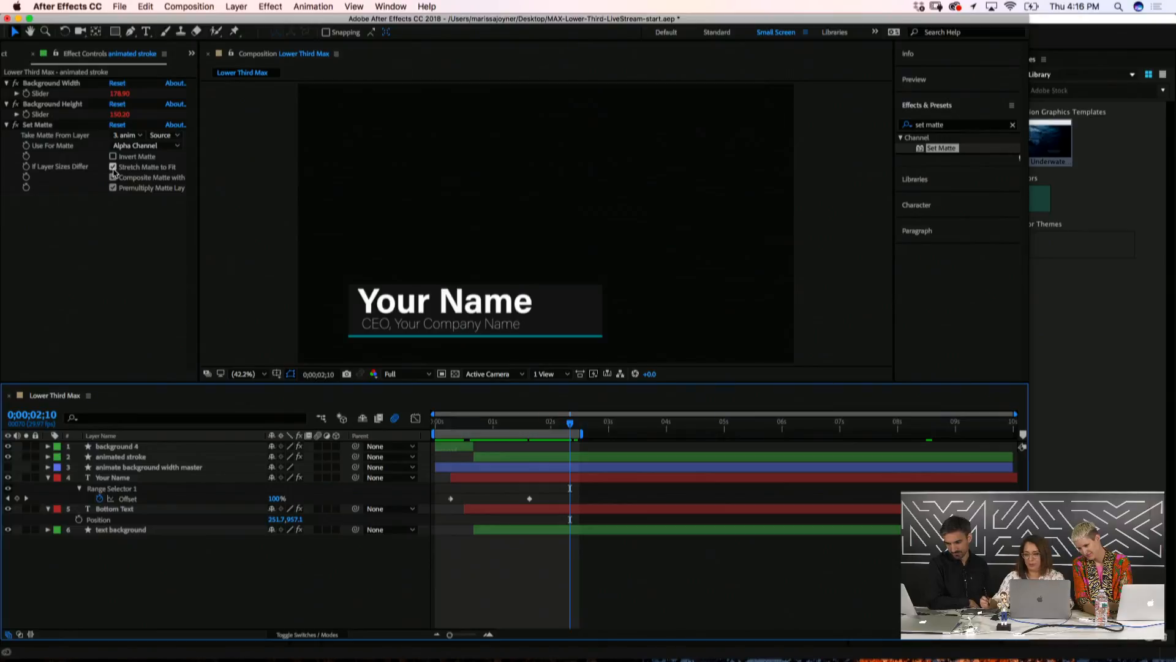
# Maximize the After Effects window and show the Essential Graphics panel from the Window menu
pyautogui.click(29, 18)
pyautogui.click(391, 6)
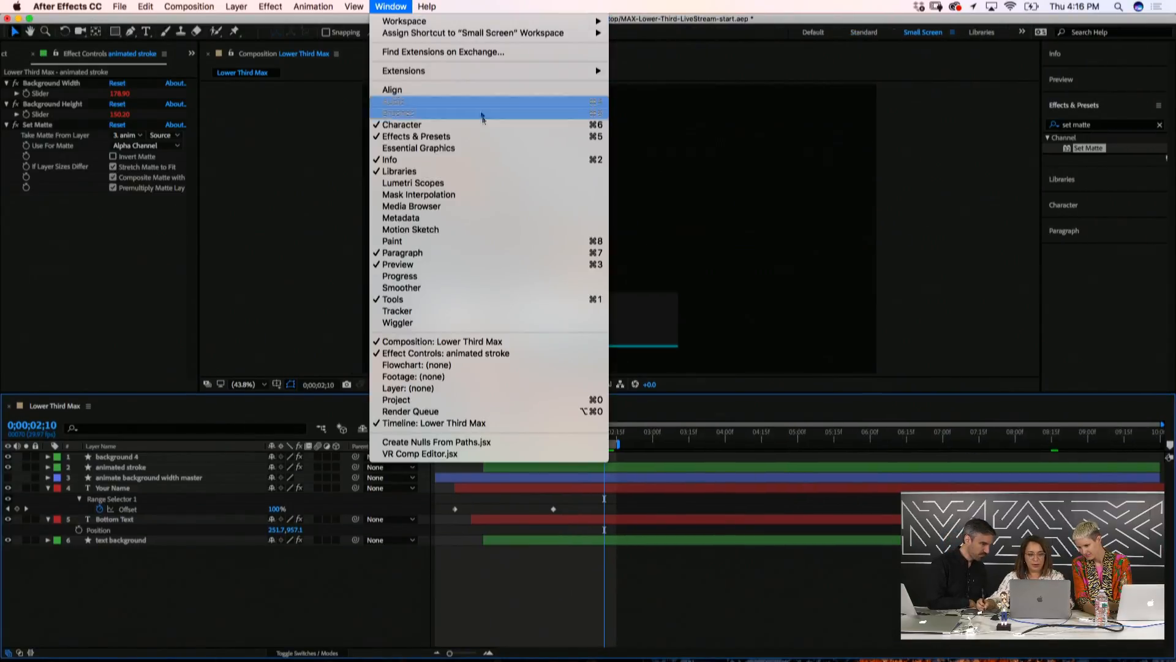
pyautogui.click(429, 150)
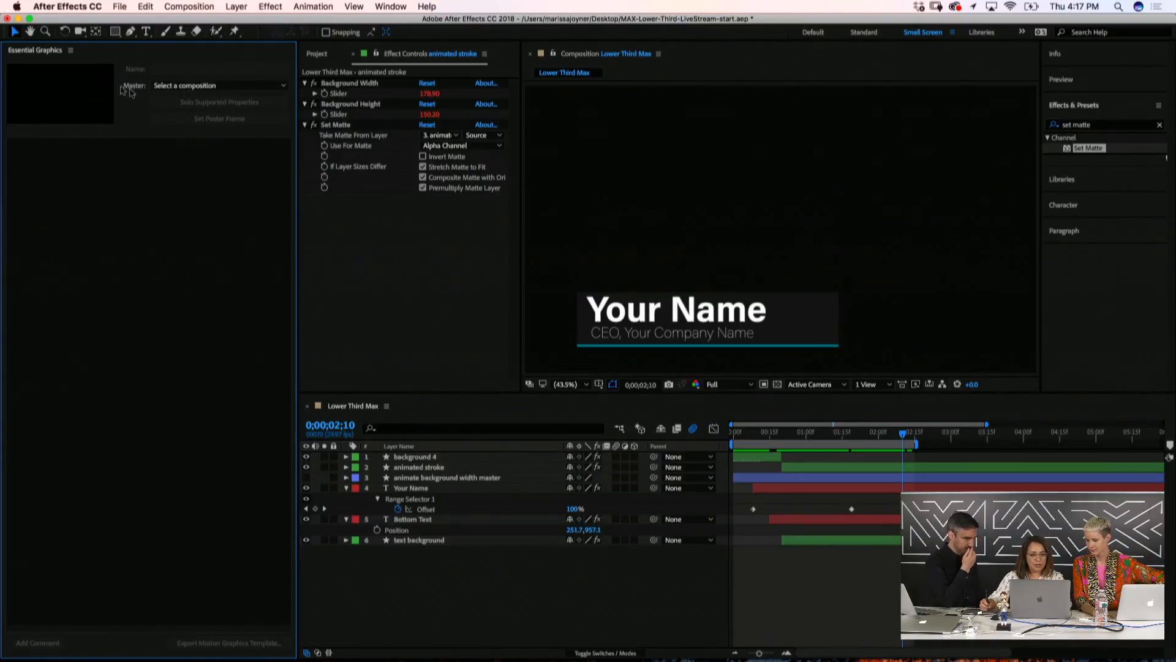
# Choose Lower Third Max as the Master composition and name the template 'Lower Third Max'
pyautogui.click(176, 88)
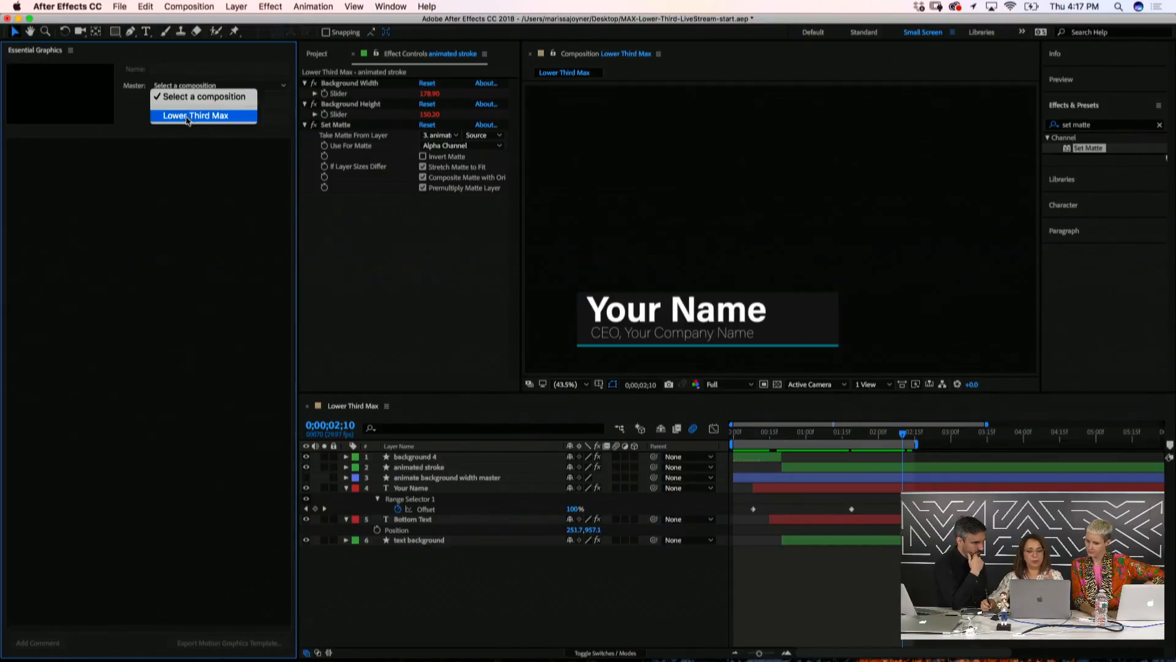
pyautogui.click(189, 117)
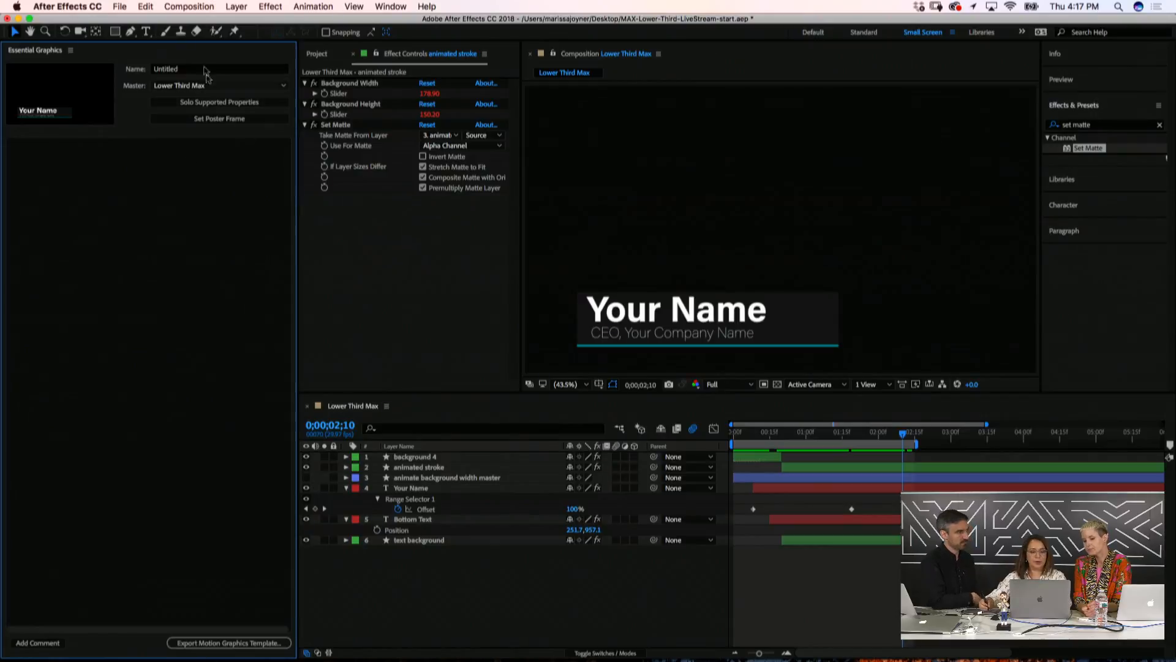
pyautogui.click(183, 69)
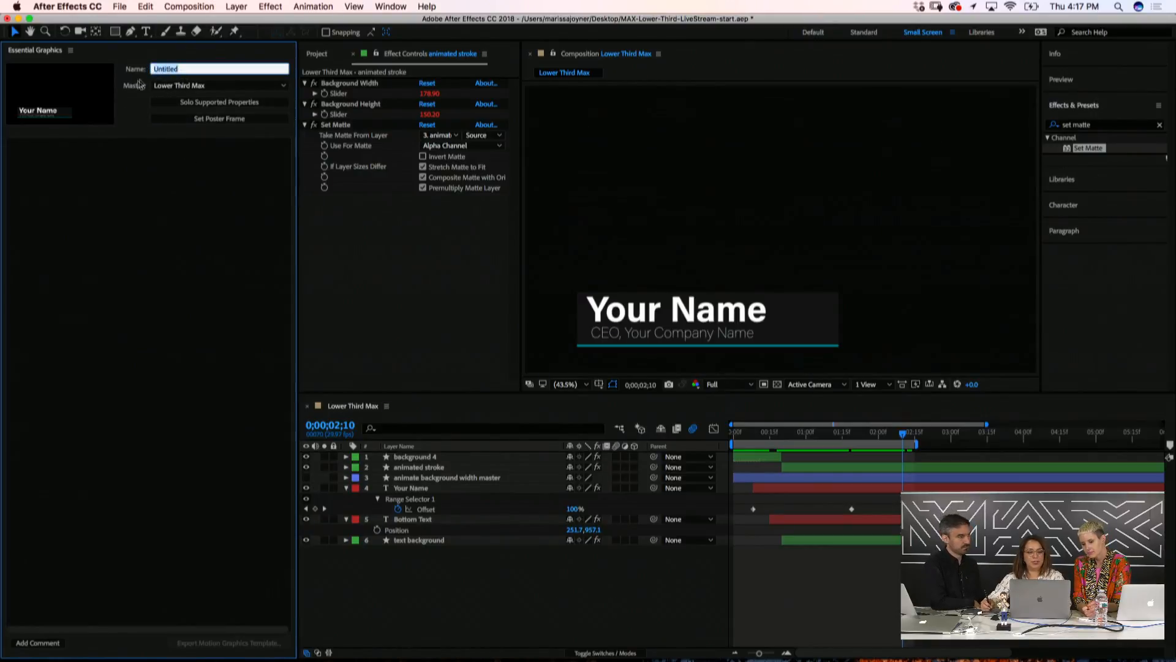
pyautogui.write('Low')
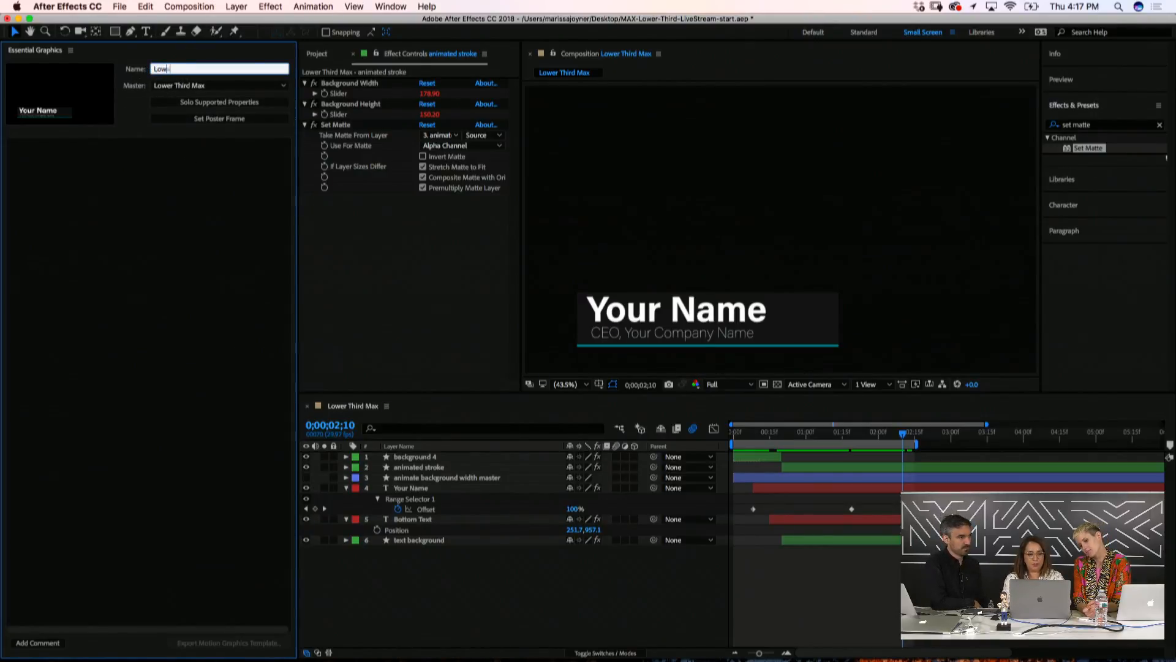
pyautogui.write('er Th')
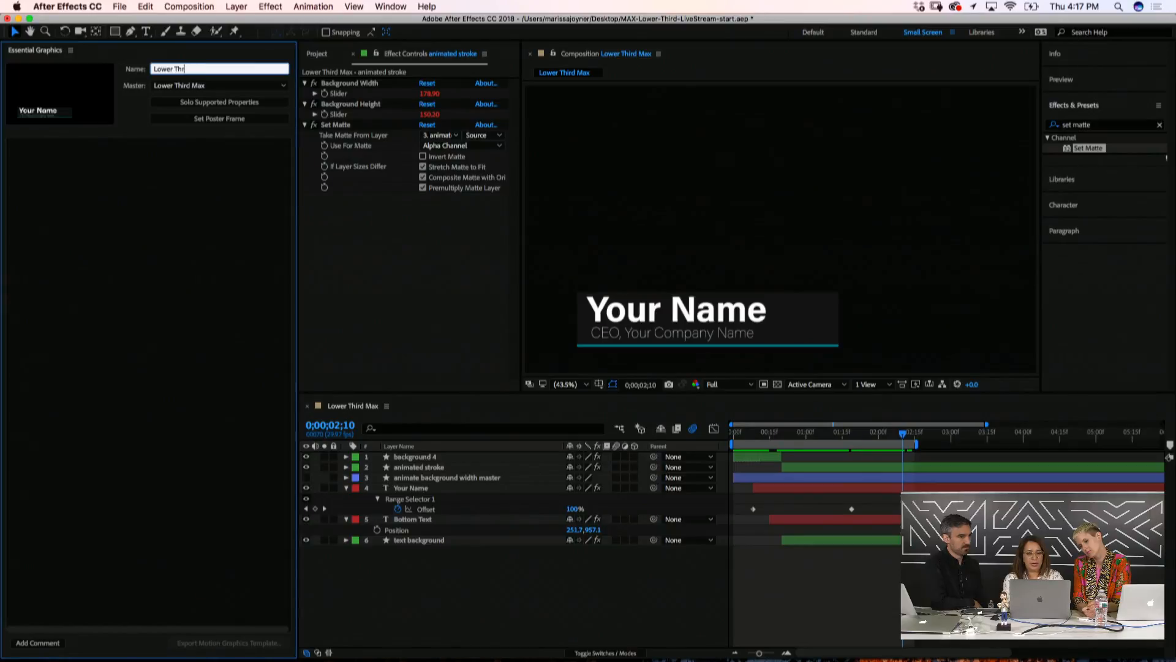
pyautogui.write('ird Max')
pyautogui.press('Return')
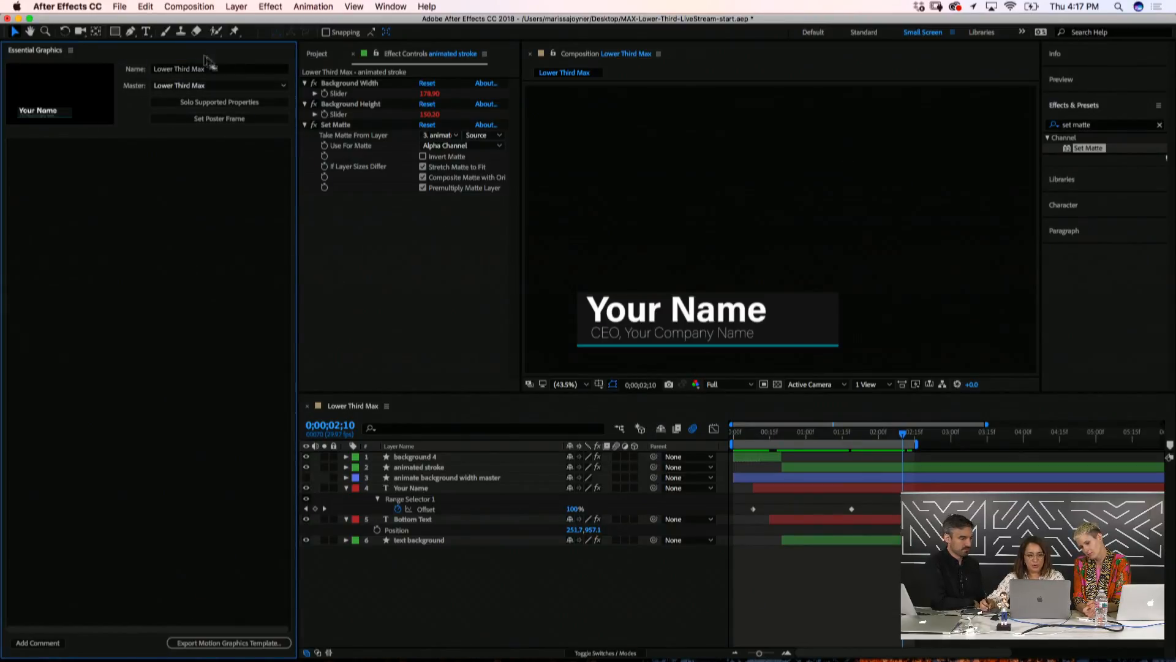
# Check the Lower Third clip in Premiere Pro's sequence, then return to After Effects
pyautogui.moveTo(409, 641)
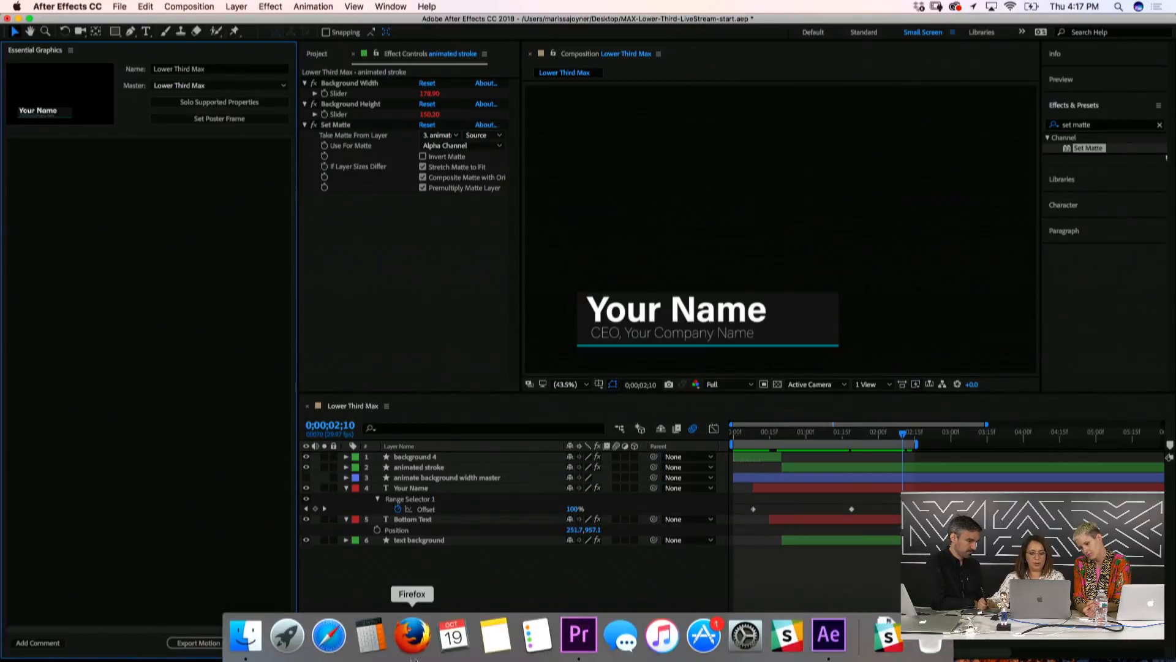
pyautogui.click(583, 641)
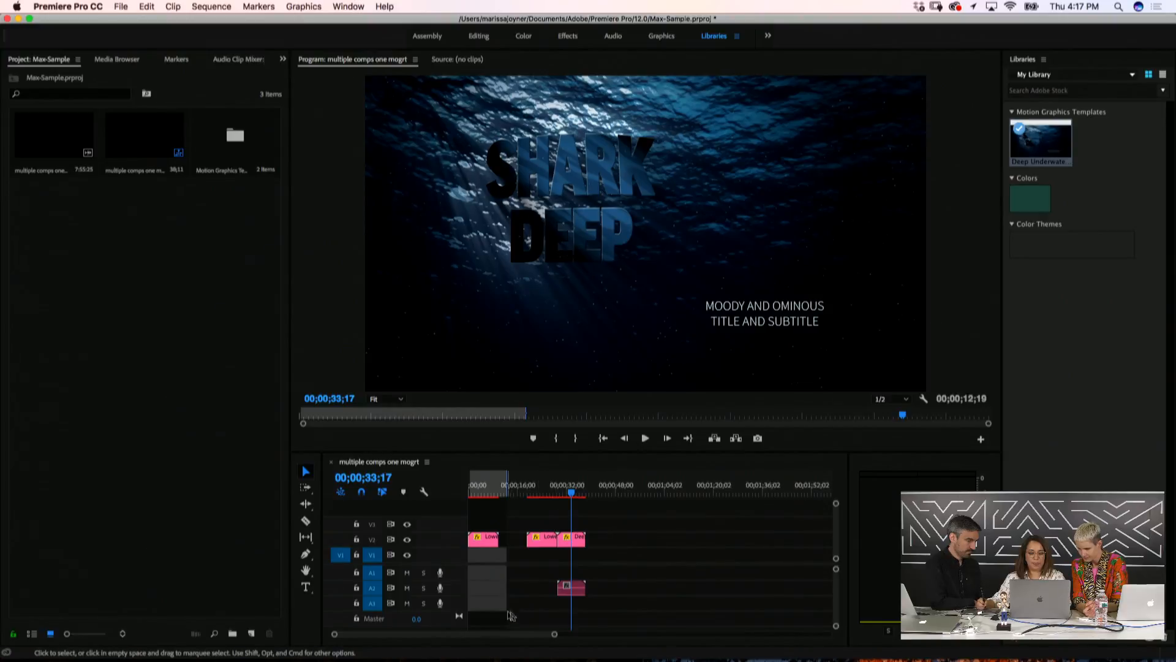
pyautogui.click(554, 635)
pyautogui.moveTo(555, 638); pyautogui.dragTo(465, 635)
pyautogui.click(554, 488)
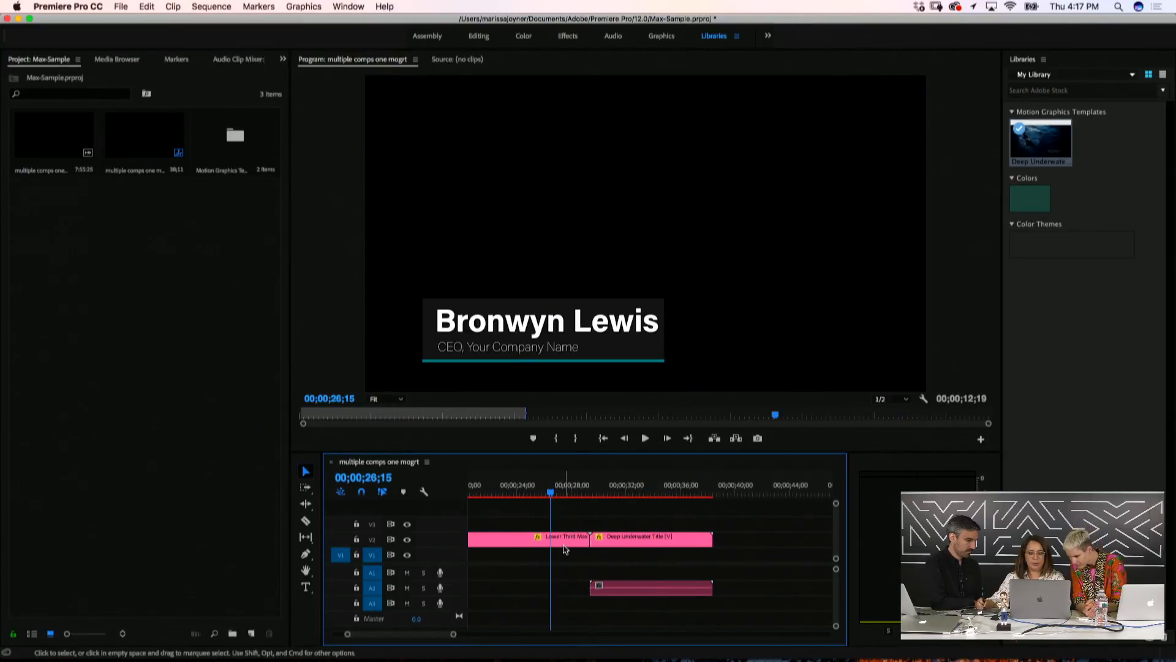
pyautogui.click(567, 543)
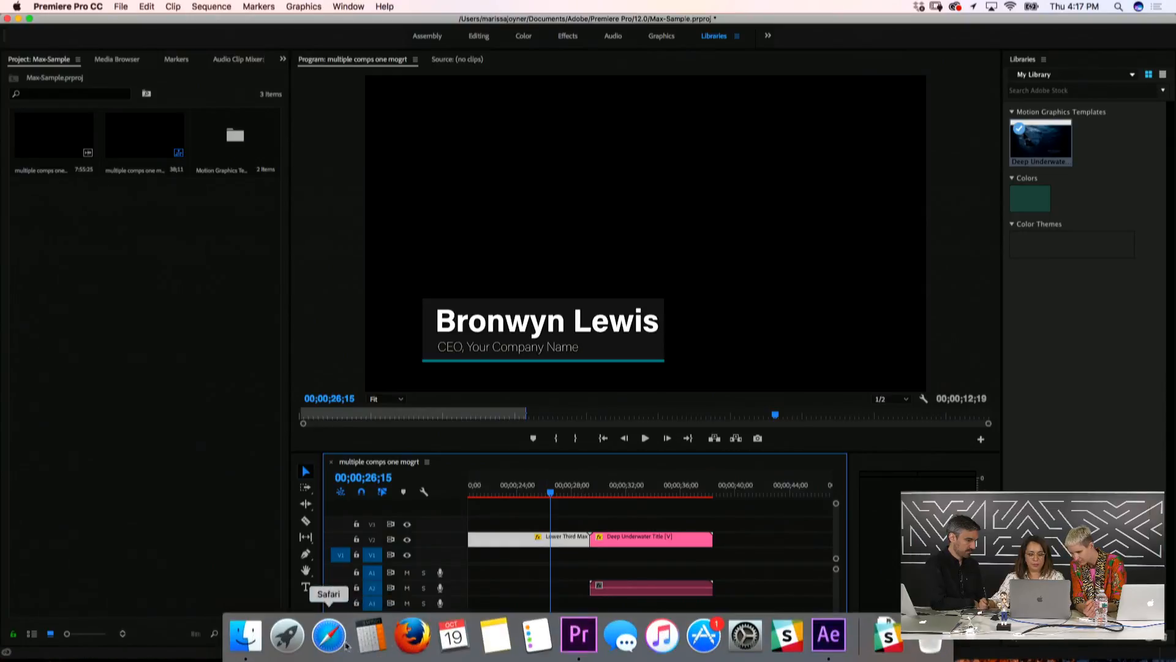
pyautogui.click(830, 635)
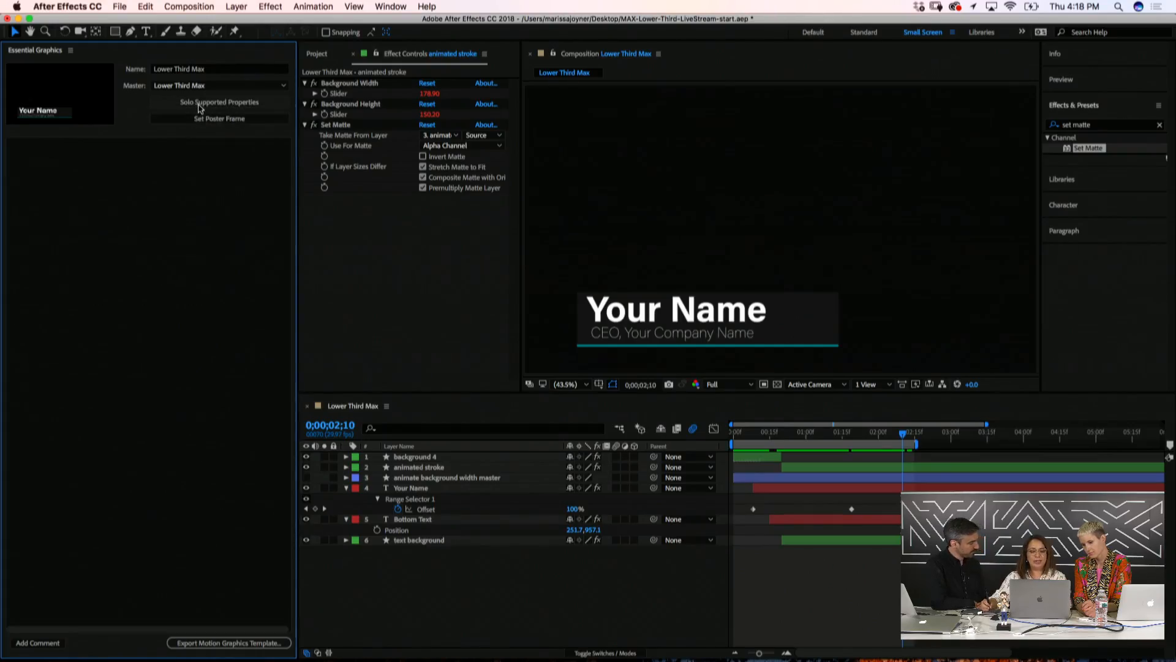
# Solo the supported properties, enlarge the timeline to review them, then collapse the layers back
pyautogui.click(204, 105)
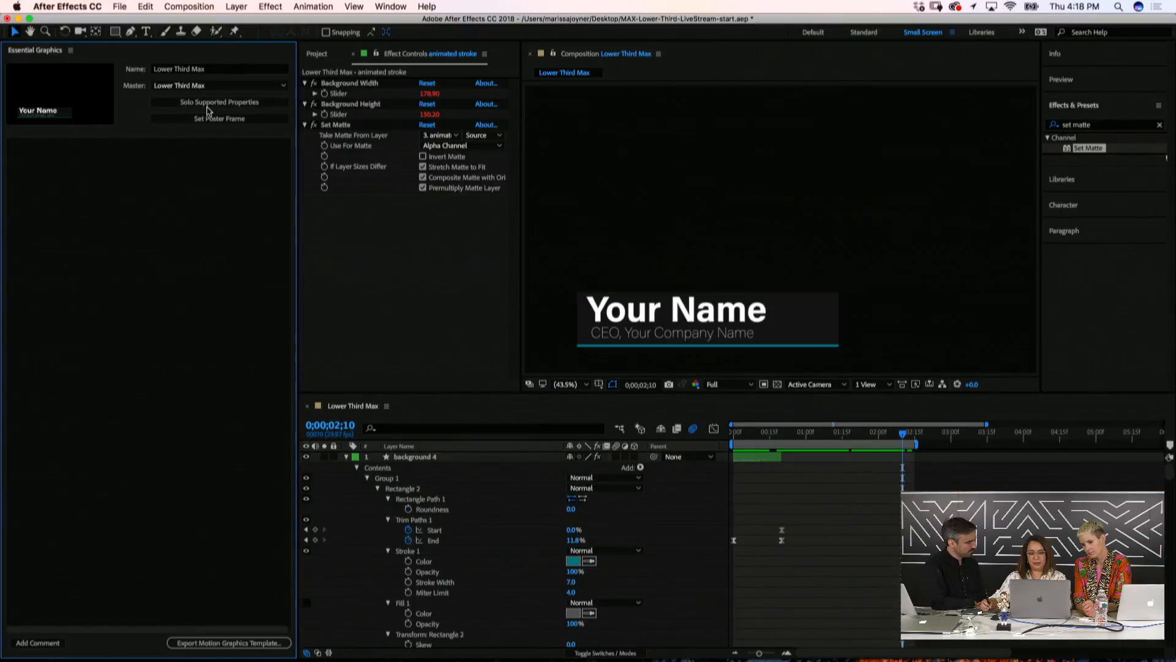
pyautogui.moveTo(625, 397); pyautogui.dragTo(640, 303)
pyautogui.moveTo(644, 211); pyautogui.dragTo(641, 140)
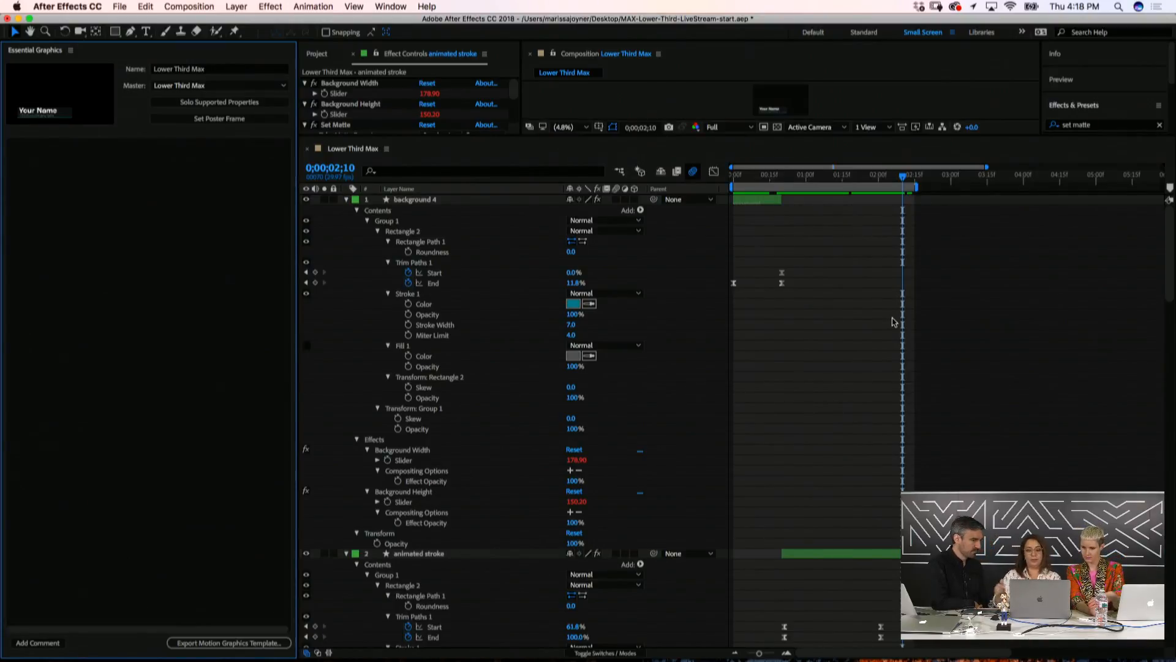
pyautogui.moveTo(1172, 226)
pyautogui.mouseDown()
pyautogui.moveTo(1169, 352)
pyautogui.moveTo(1171, 211)
pyautogui.mouseUp()
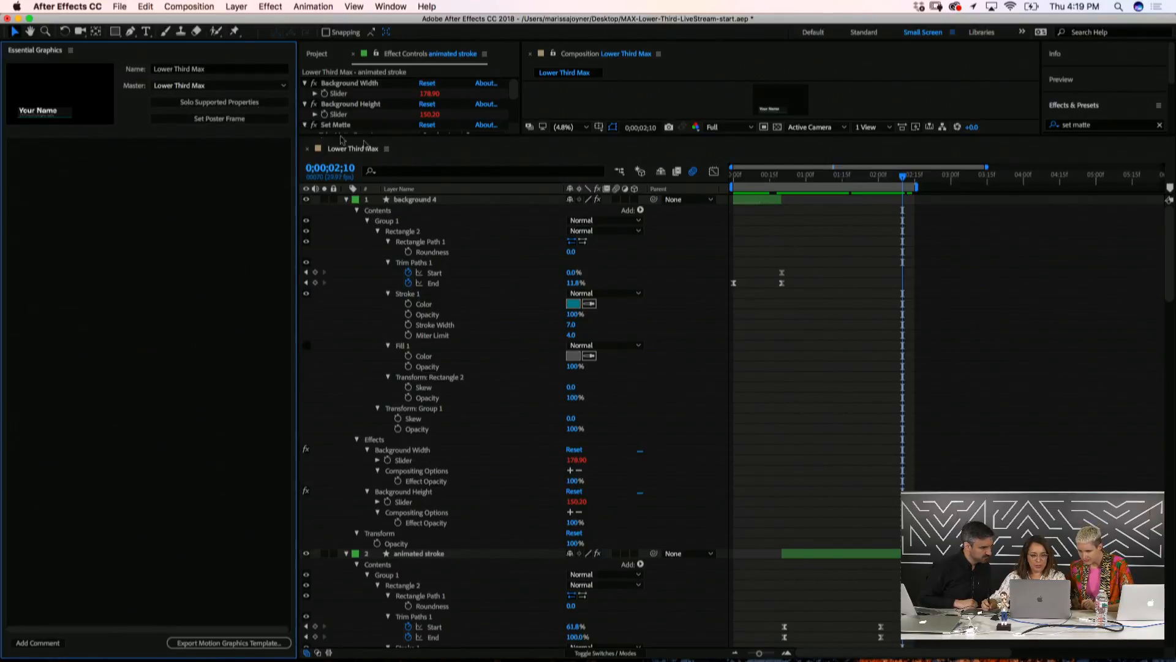
pyautogui.click(192, 112)
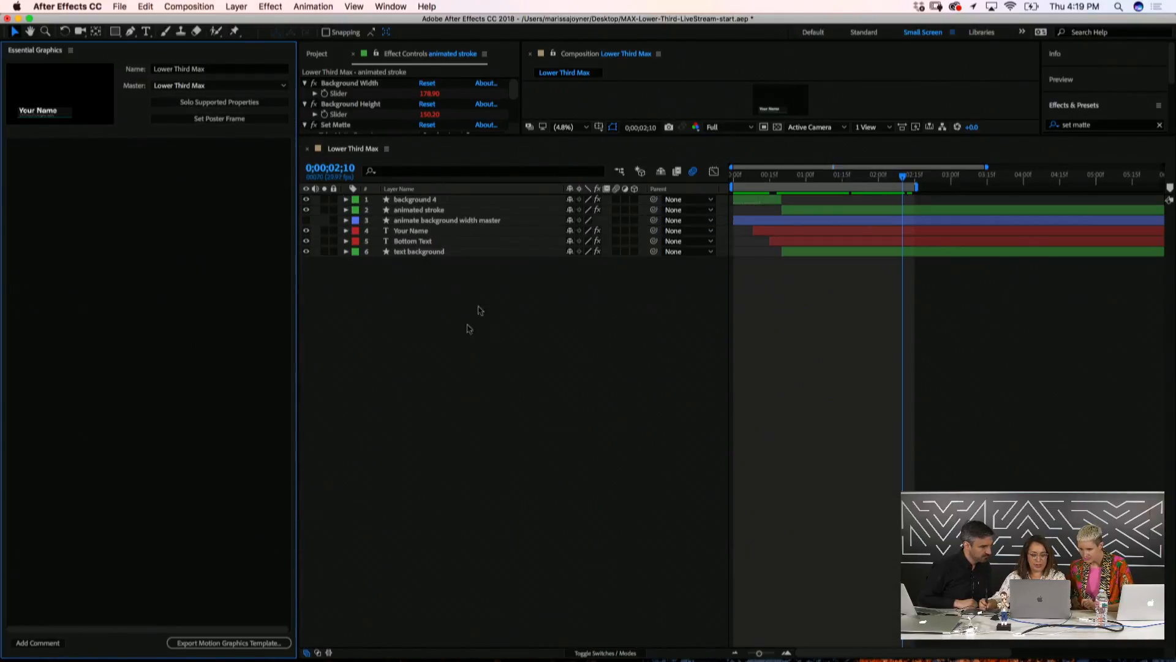
# Enlarge the composition viewer again and select the Your Name text layer
pyautogui.click(440, 356)
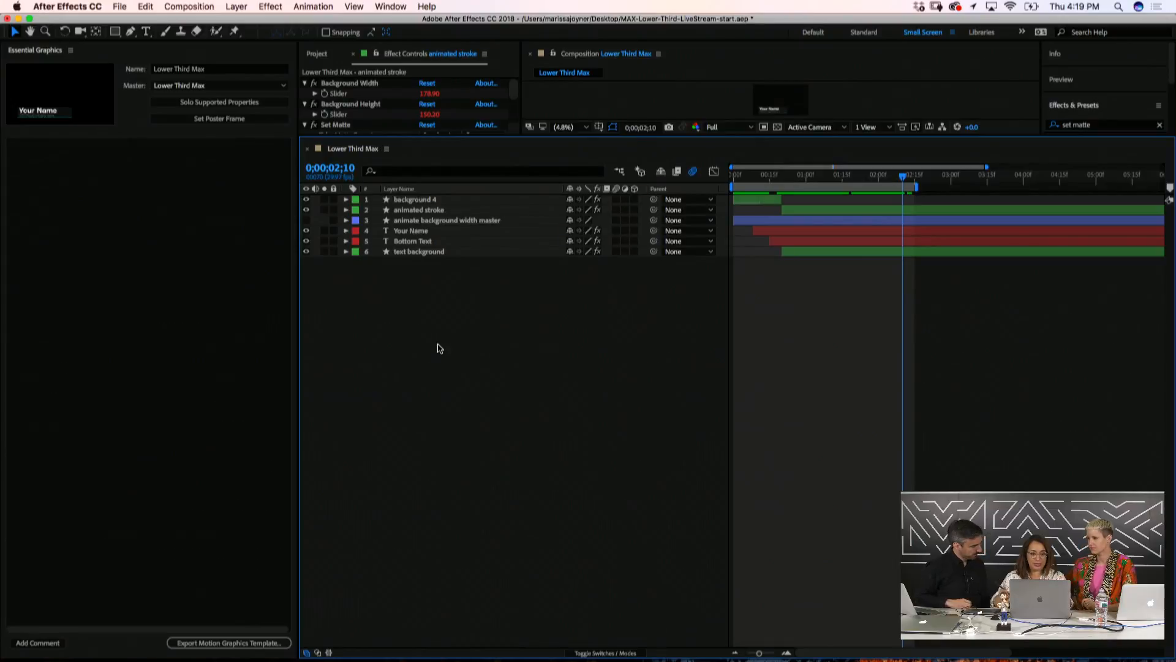
pyautogui.moveTo(565, 137); pyautogui.dragTo(572, 321)
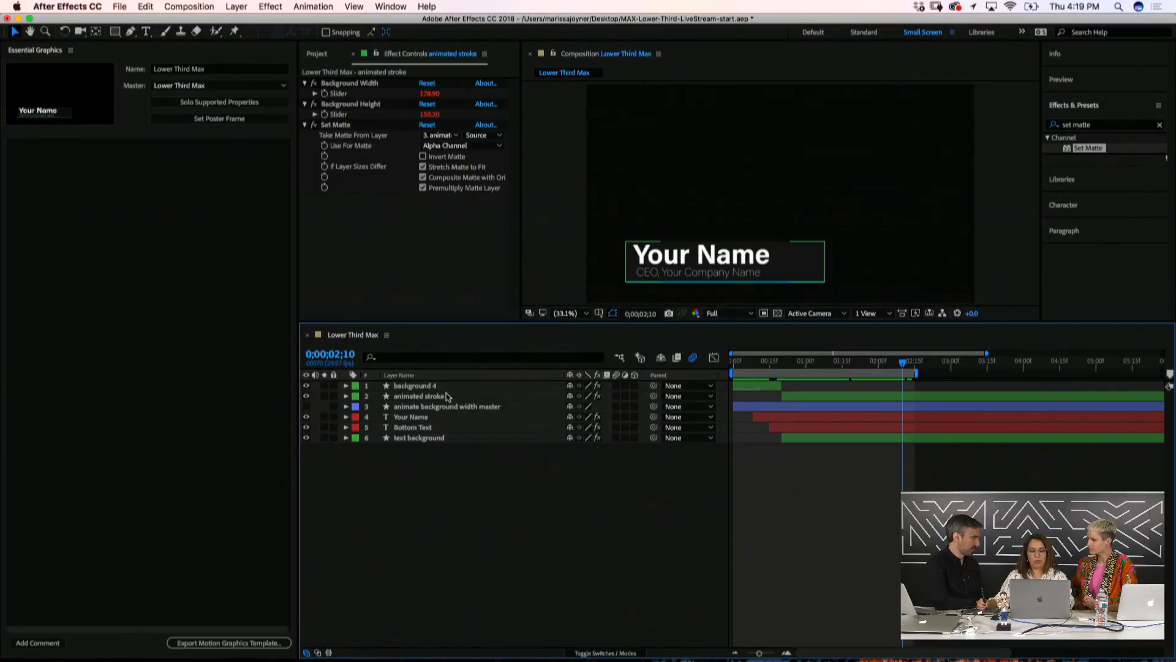
pyautogui.click(404, 419)
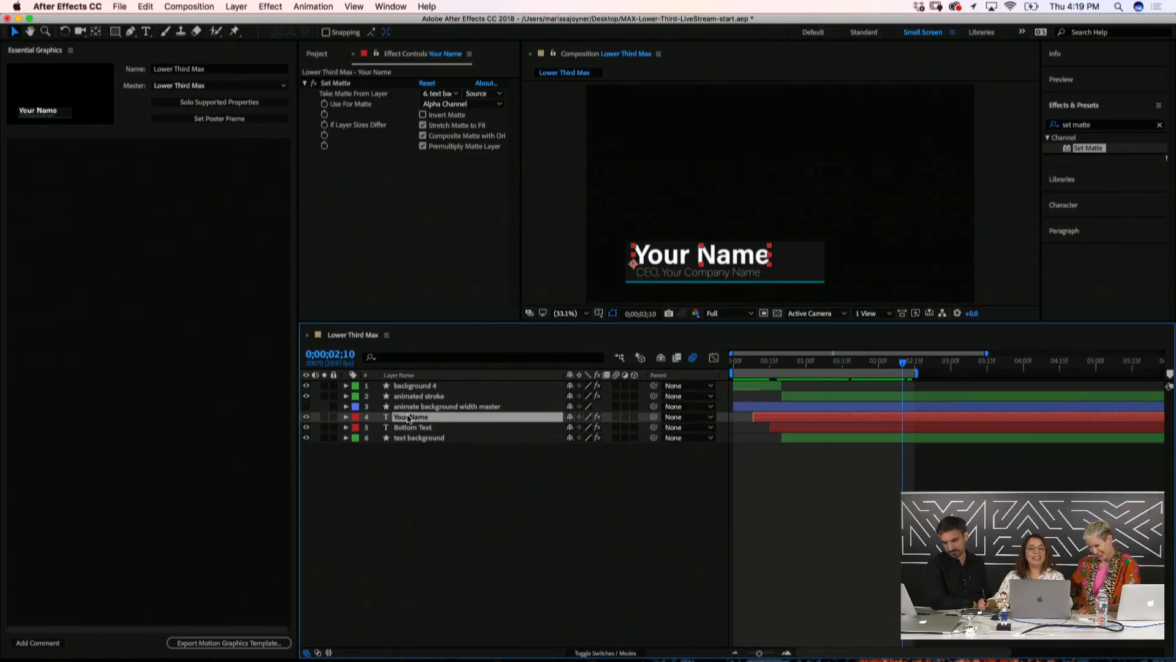
# Set an initial poster frame for the template and reselect the Your Name layer
pyautogui.click(412, 497)
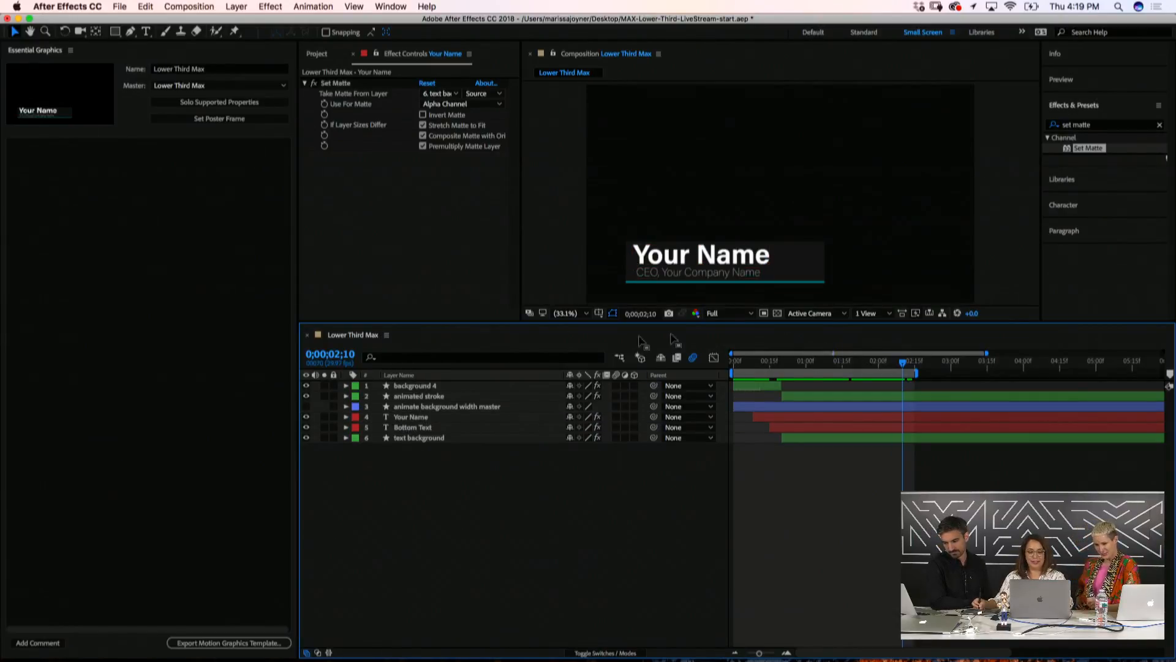
pyautogui.click(25, 82)
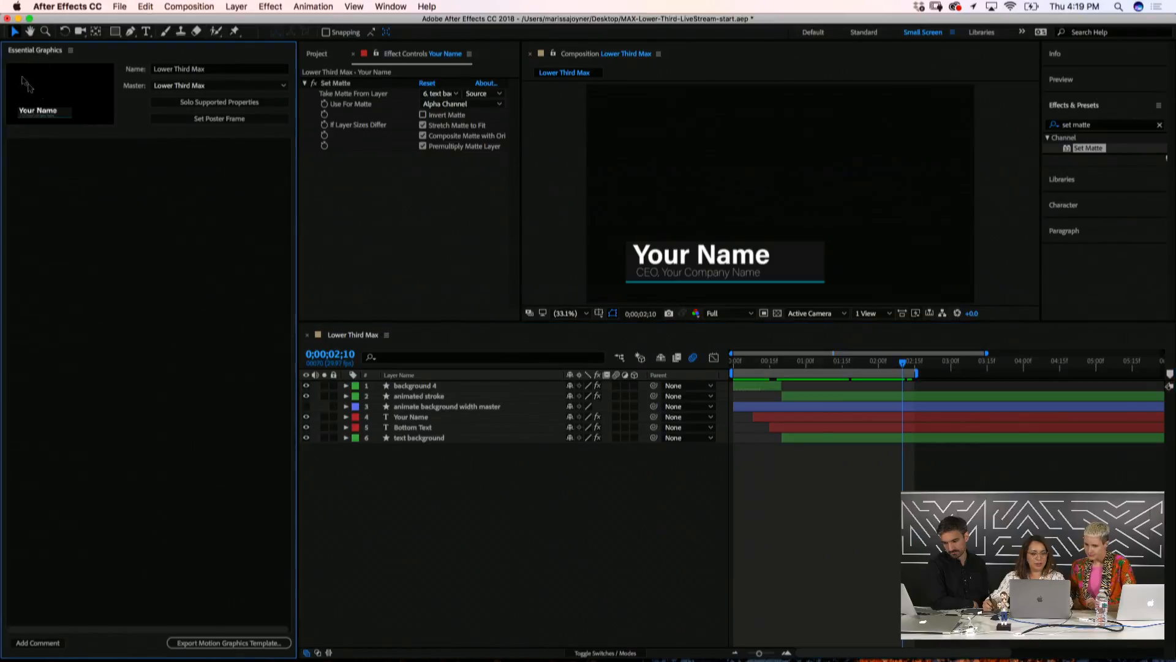
pyautogui.click(213, 120)
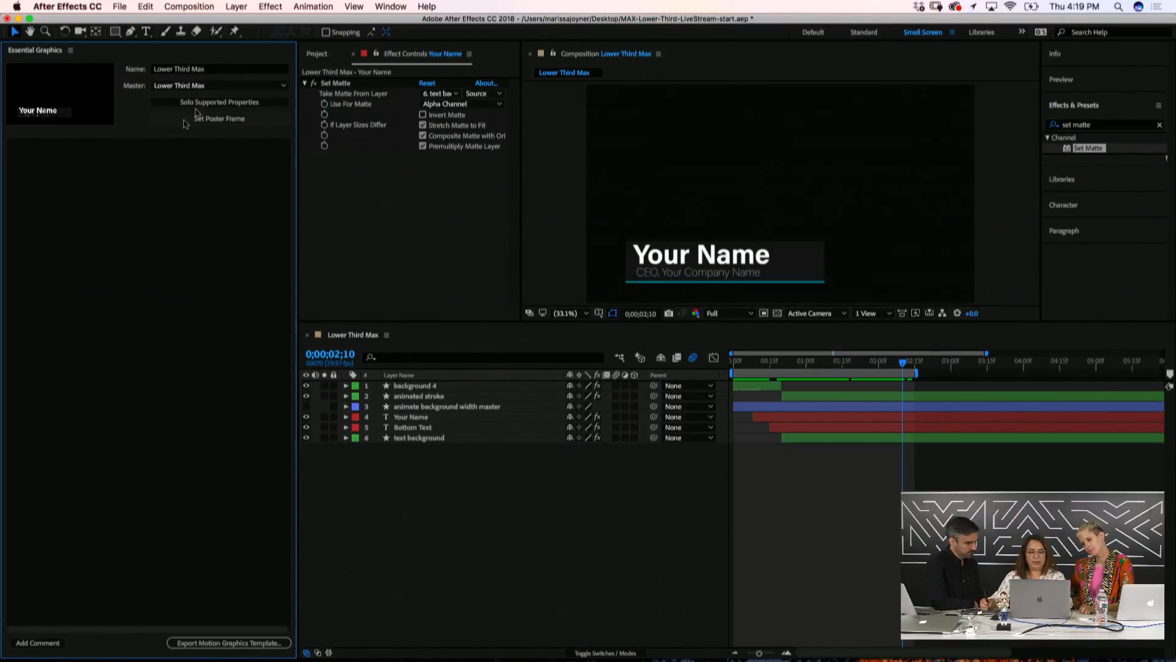
pyautogui.click(484, 519)
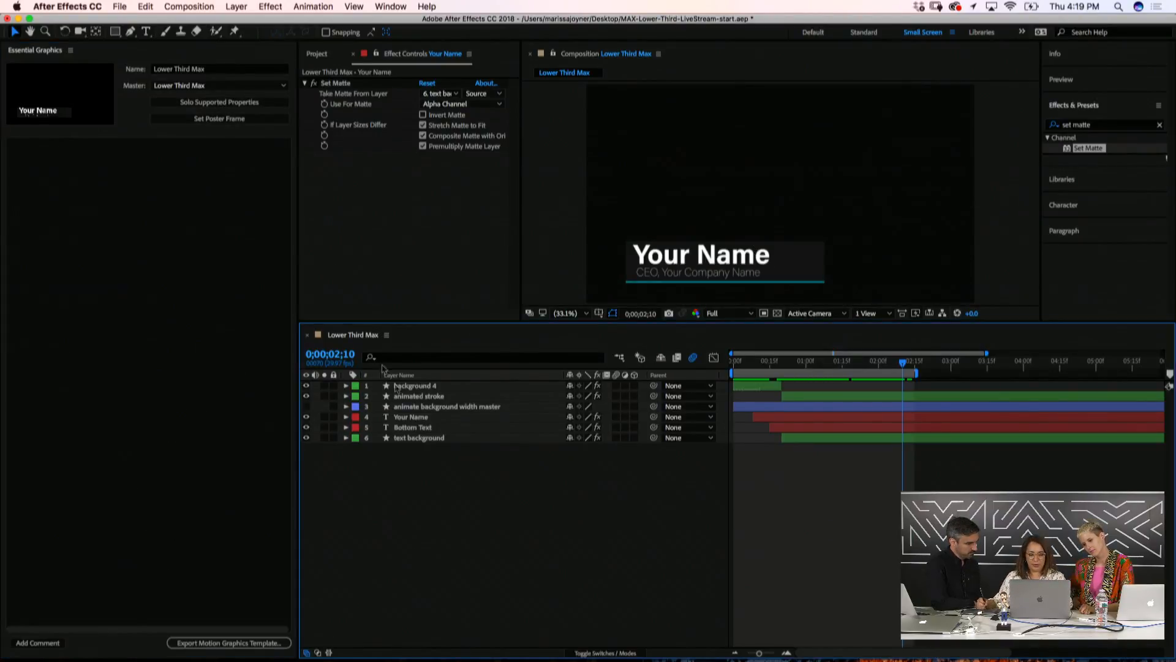
pyautogui.click(408, 419)
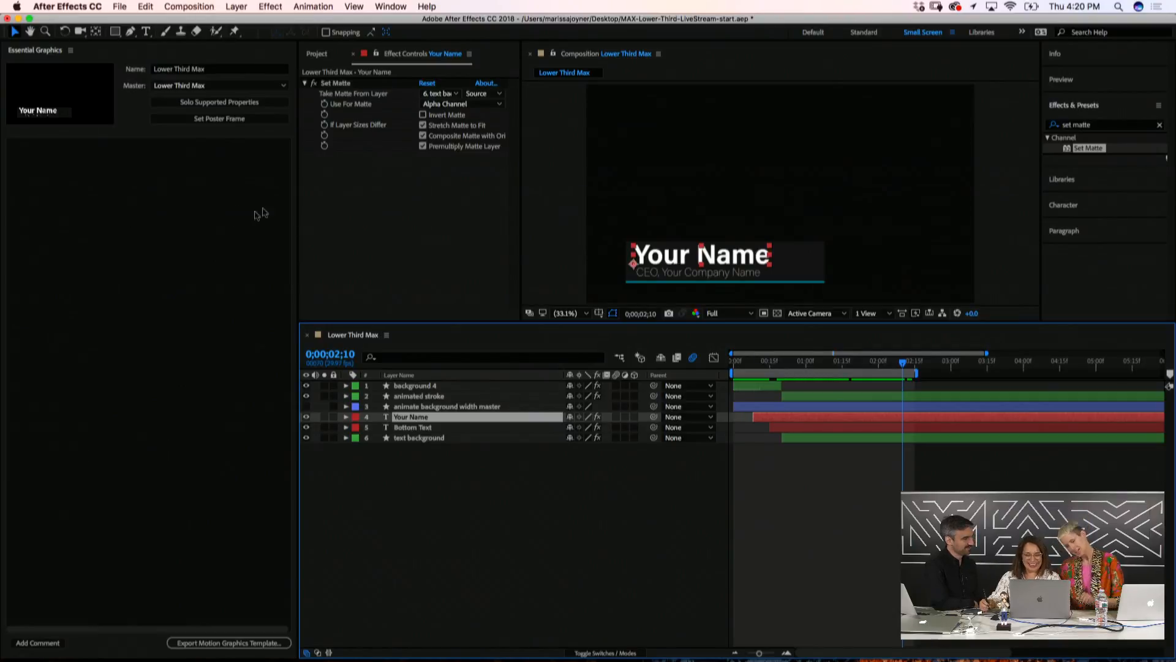
# Scrub the animation and set the poster frame at 0;00;02;01, showing the full lower third
pyautogui.click(765, 361)
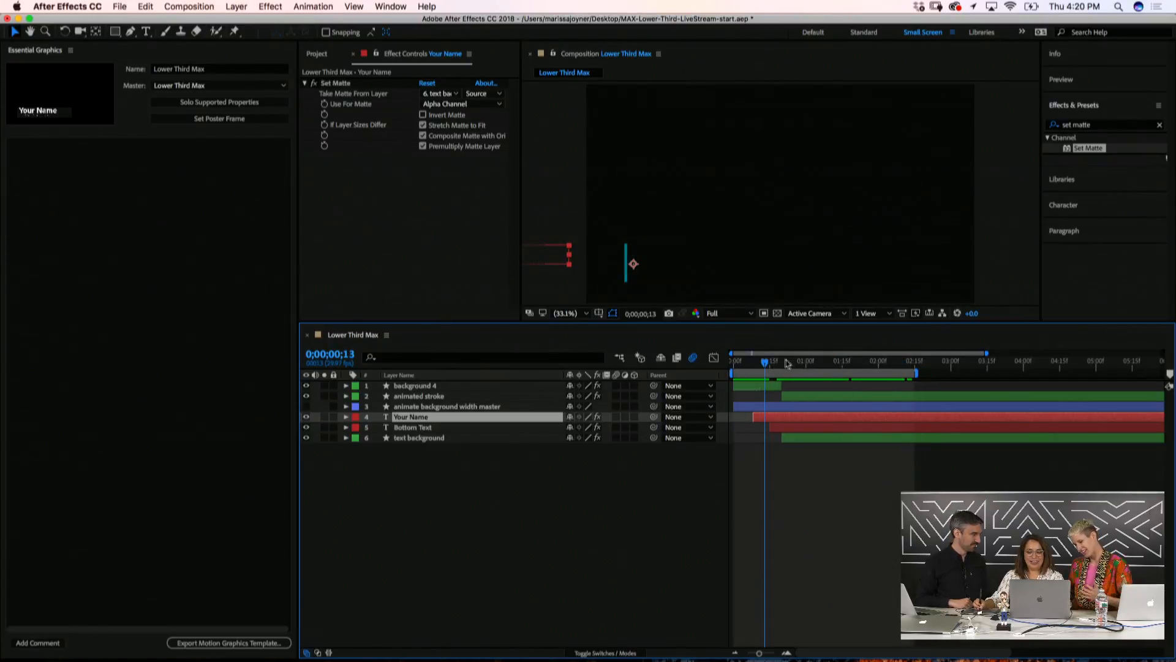
pyautogui.moveTo(766, 363); pyautogui.dragTo(875, 366)
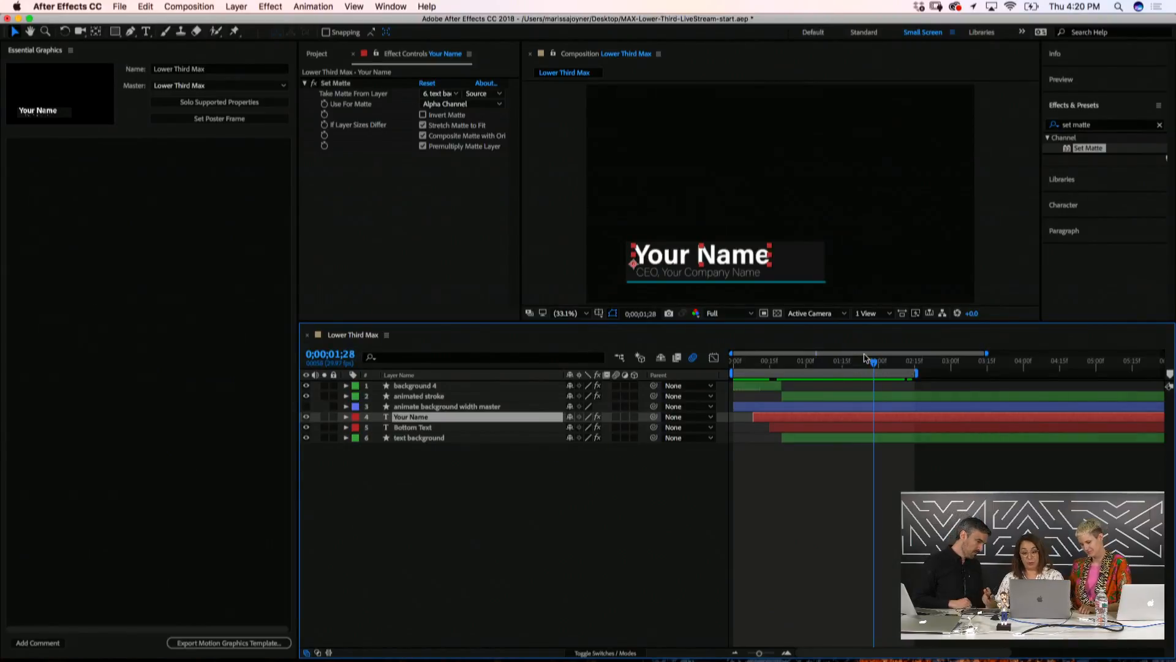
pyautogui.moveTo(874, 361); pyautogui.dragTo(798, 373)
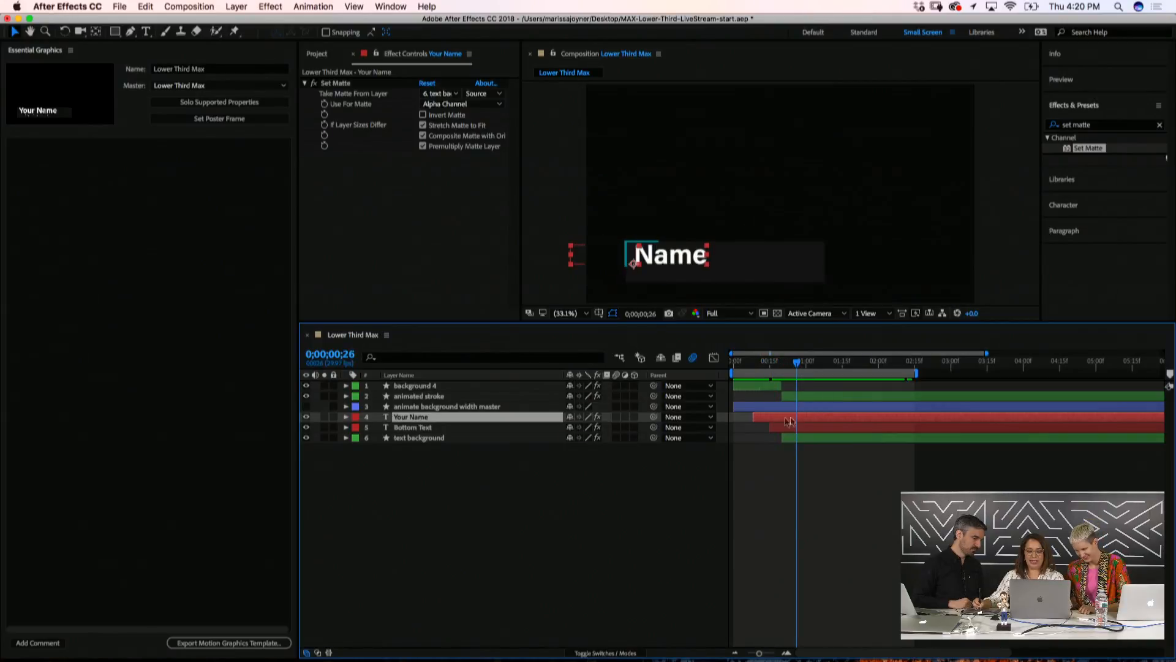
pyautogui.click(249, 118)
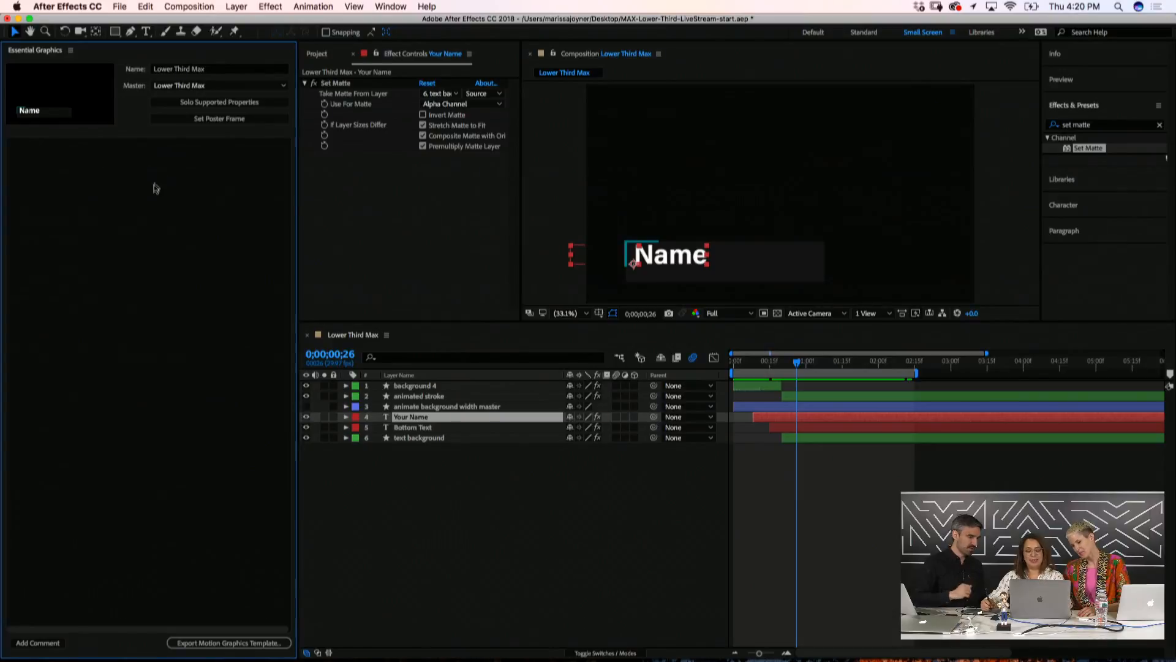
pyautogui.click(882, 364)
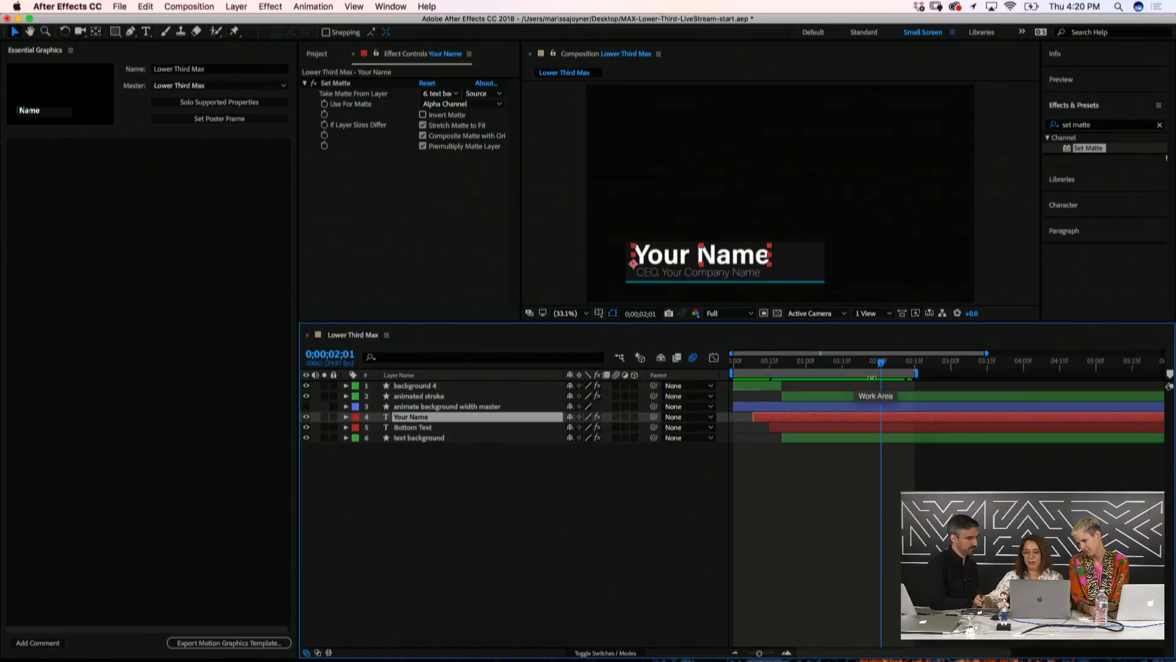
pyautogui.click(233, 119)
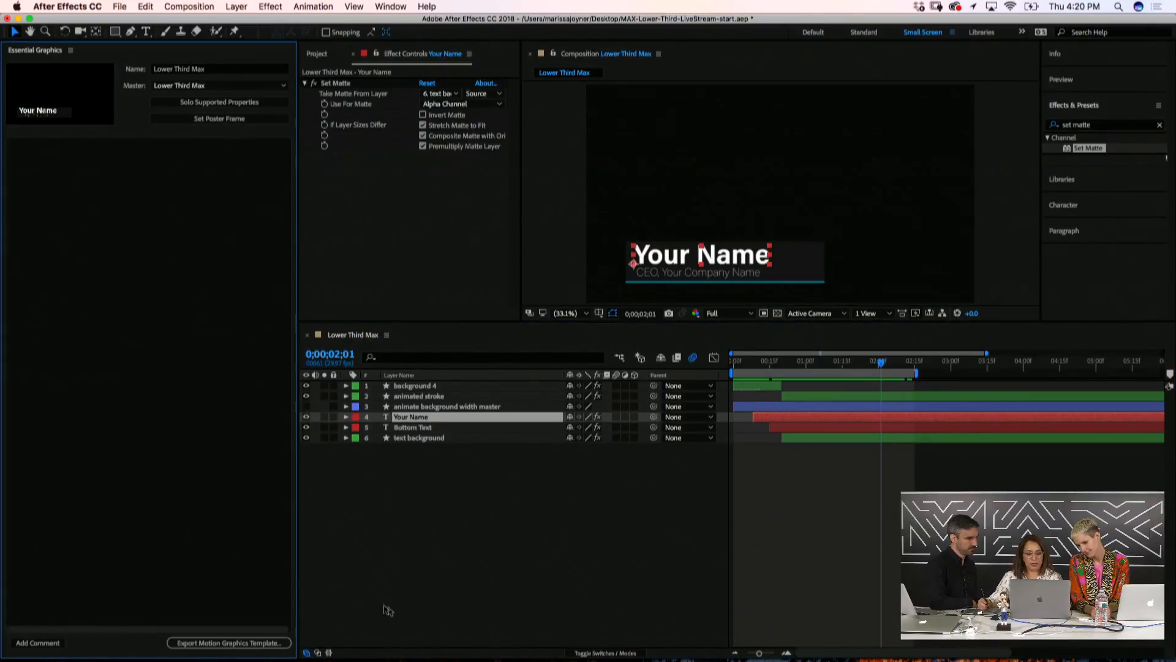
# Reselect the Your Name layer and expand its property groups
pyautogui.click(490, 551)
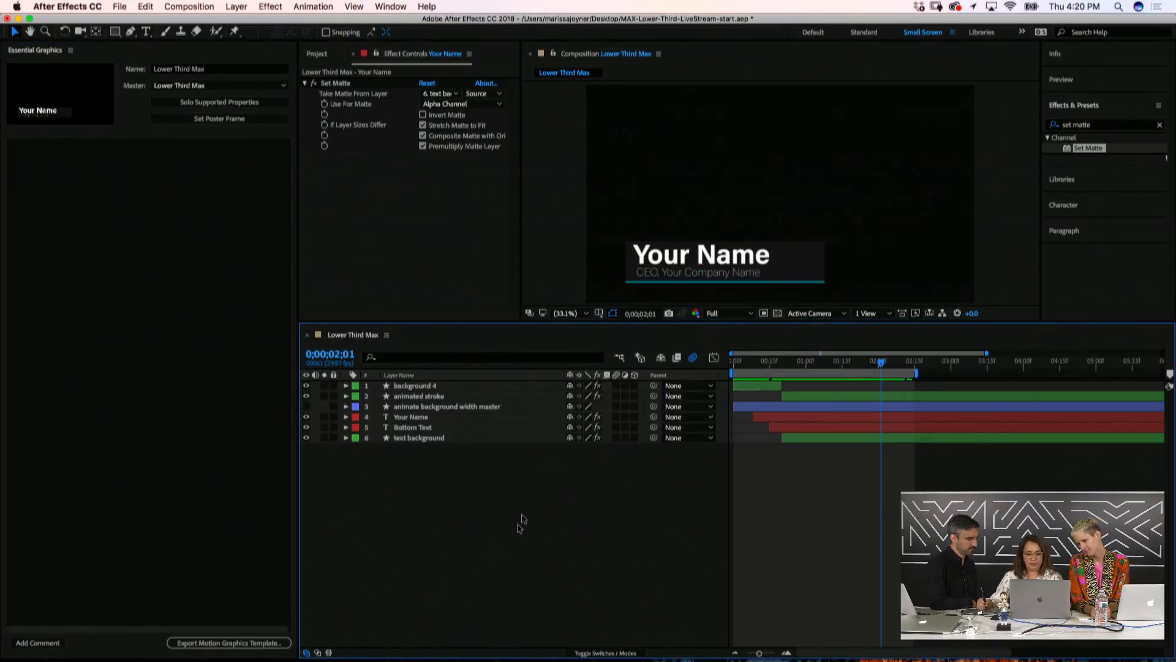
pyautogui.click(420, 418)
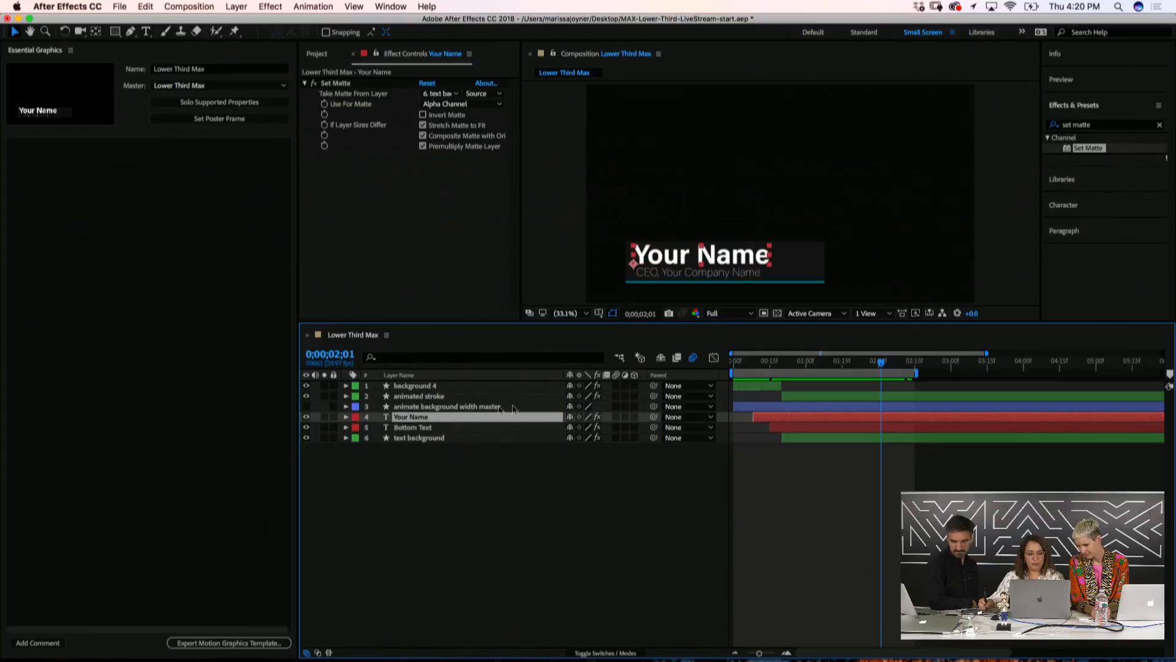
pyautogui.click(346, 417)
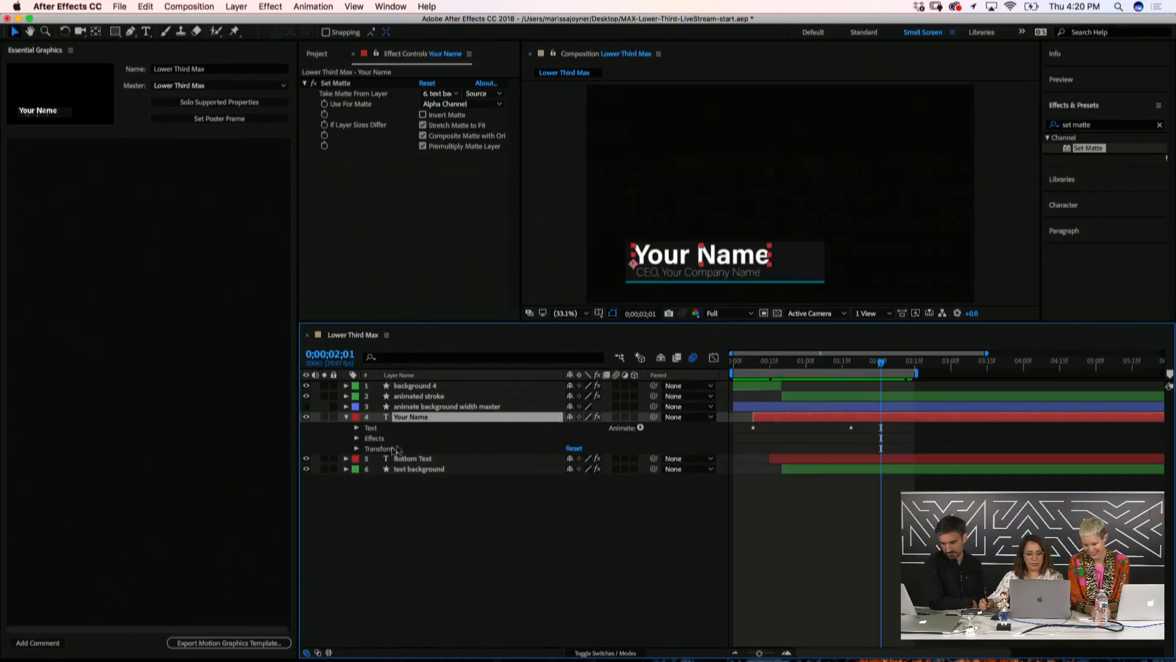
# Add the Your Name source text to Essential Graphics as a control labelled 'Top Text'
pyautogui.click(356, 429)
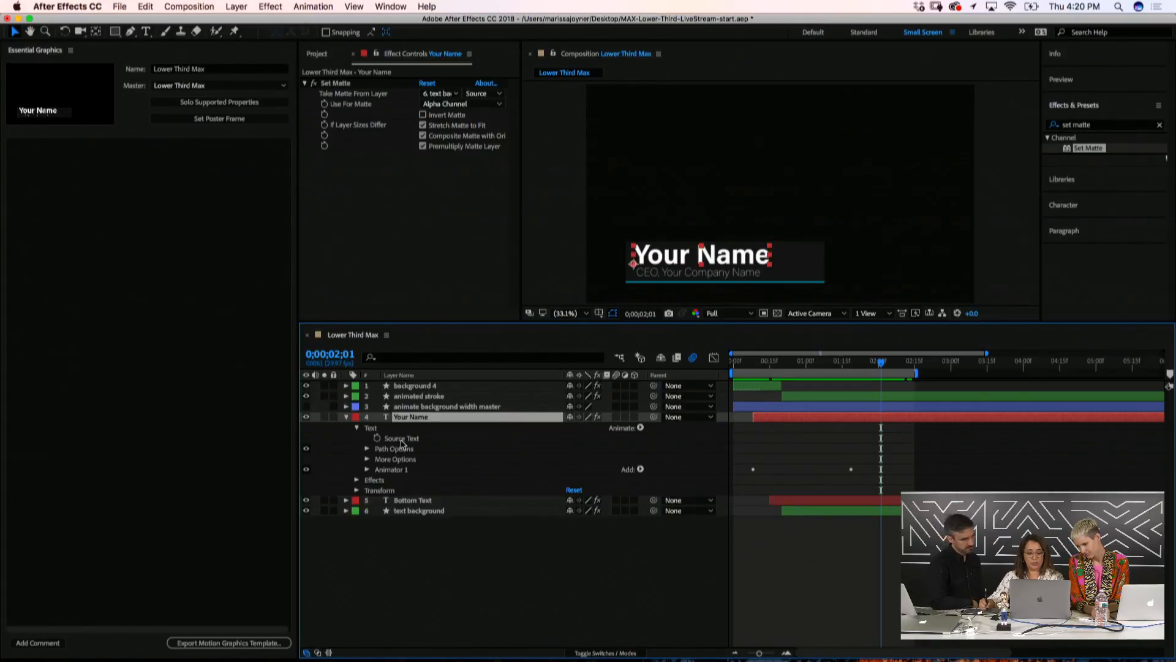
pyautogui.moveTo(410, 442); pyautogui.dragTo(125, 228)
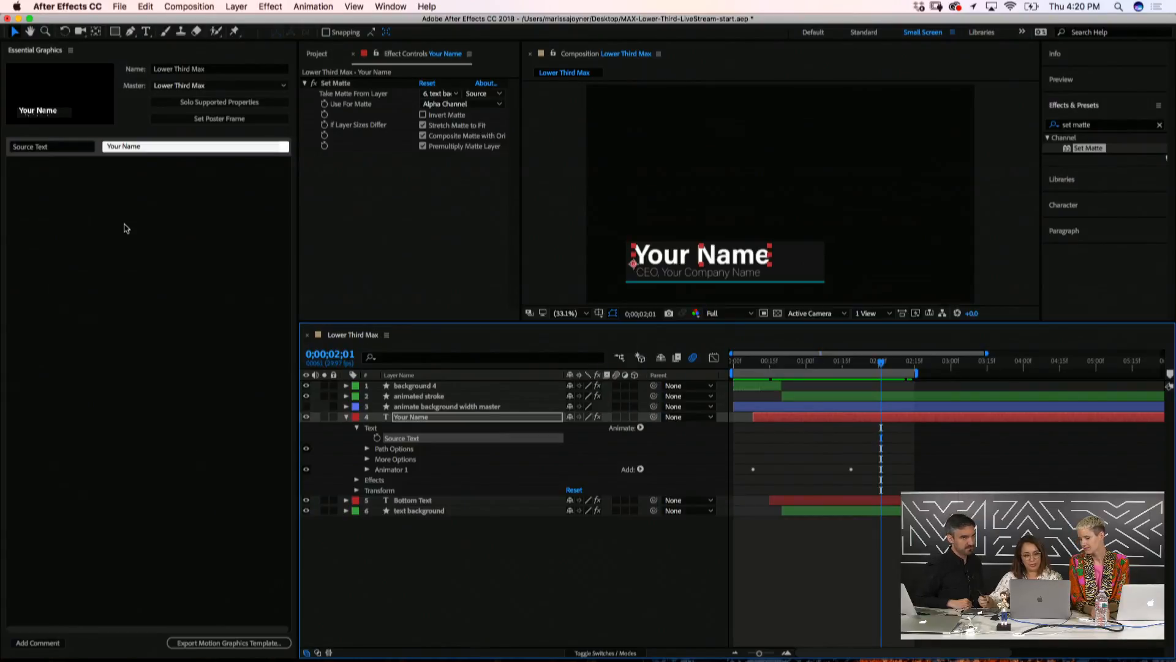
pyautogui.click(58, 147)
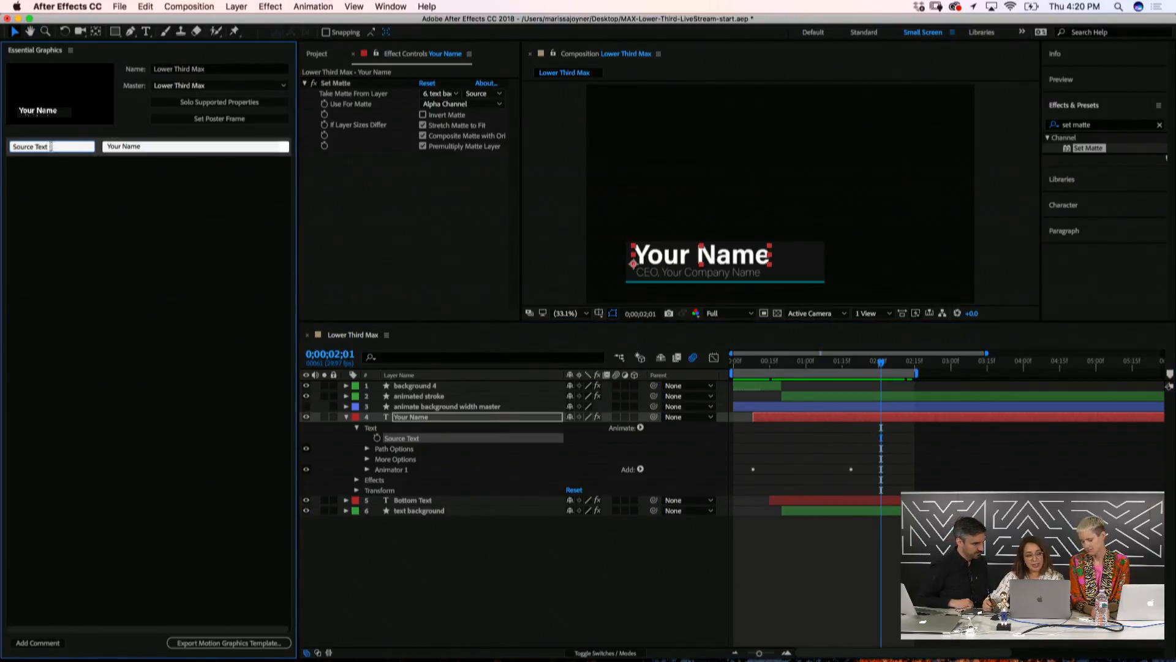
pyautogui.press('super+a')
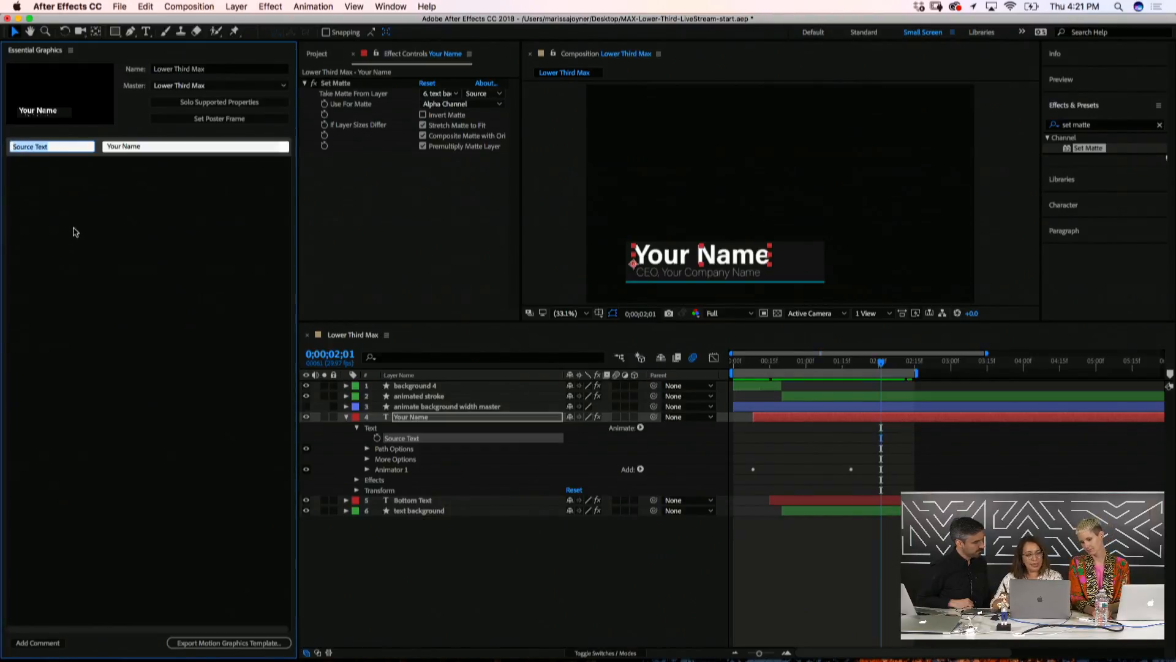
pyautogui.write('T')
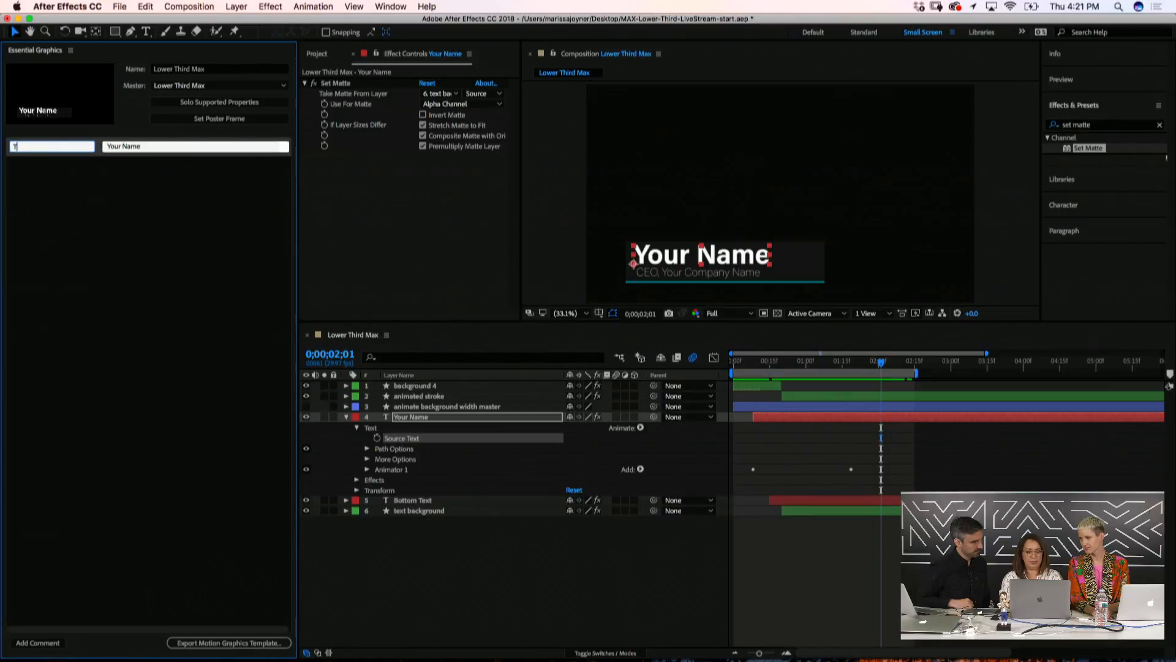
pyautogui.write('op Text')
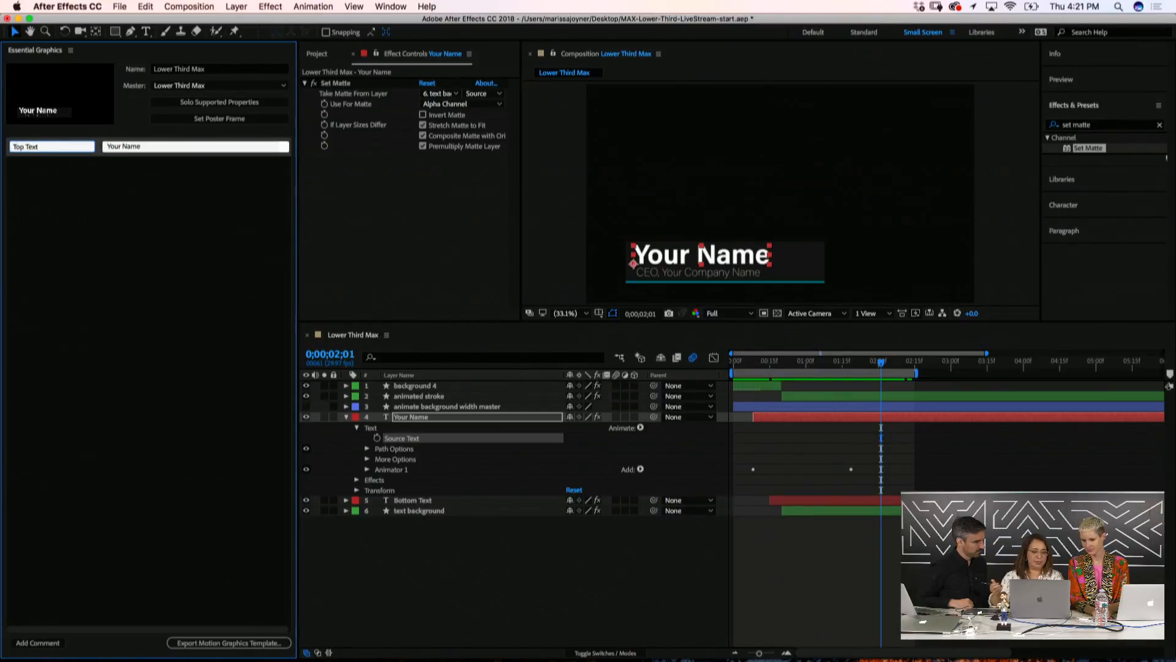
pyautogui.click(60, 224)
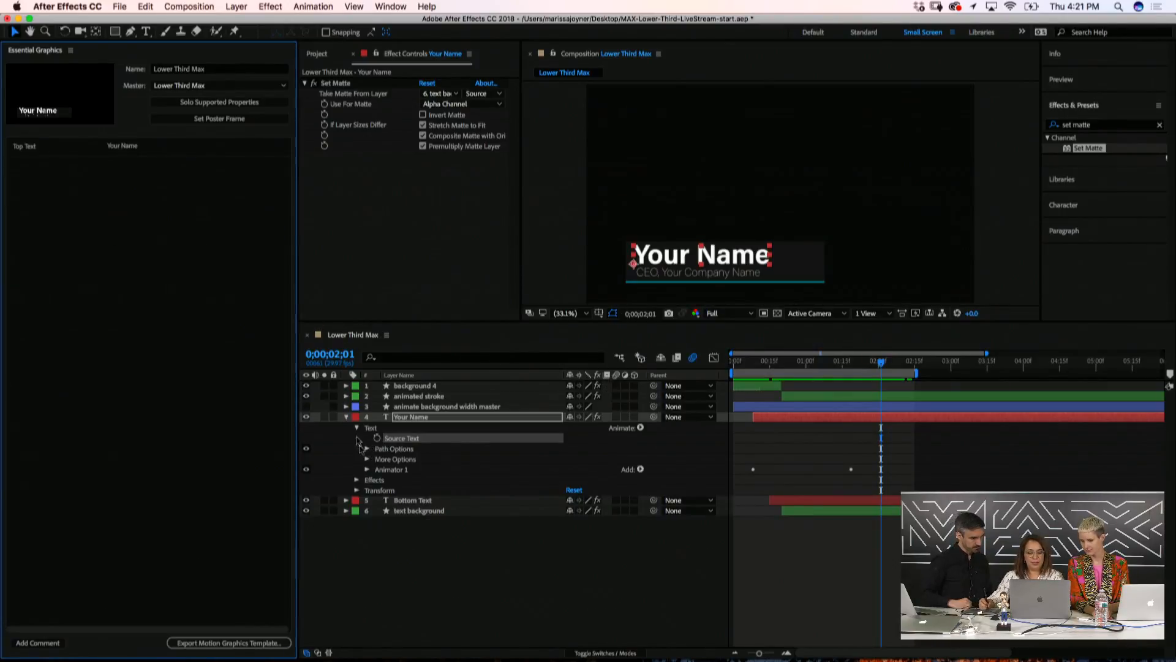
# Select the Your Name layer and pick its Transform Scale property (100.0,100.0%)
pyautogui.click(358, 446)
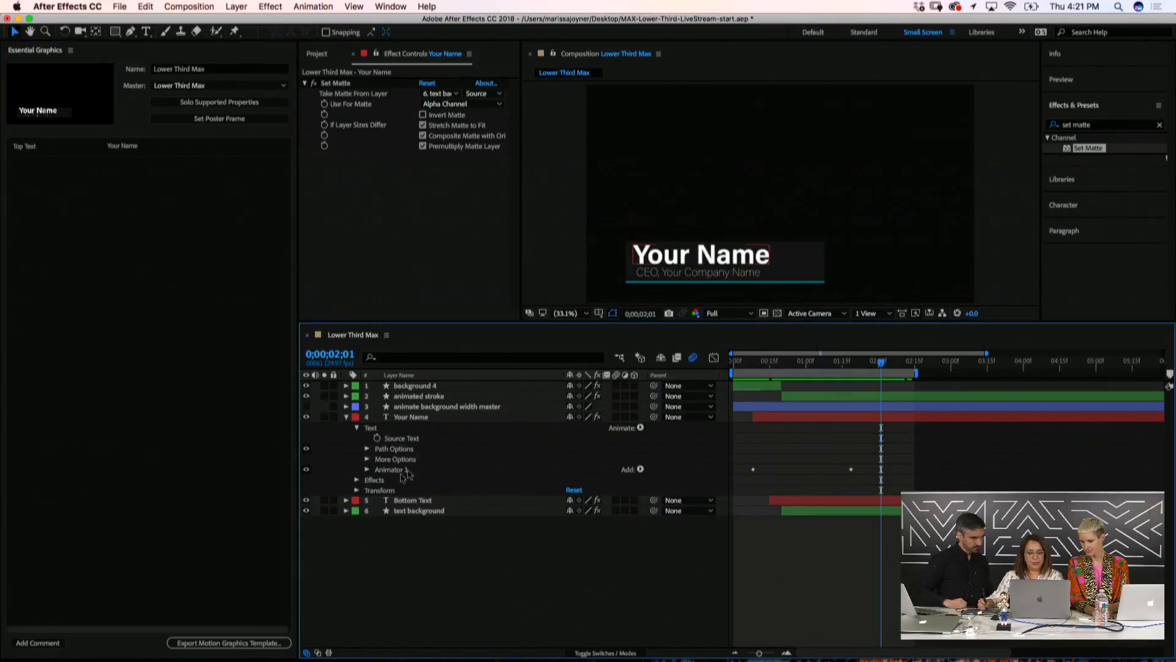
pyautogui.click(410, 418)
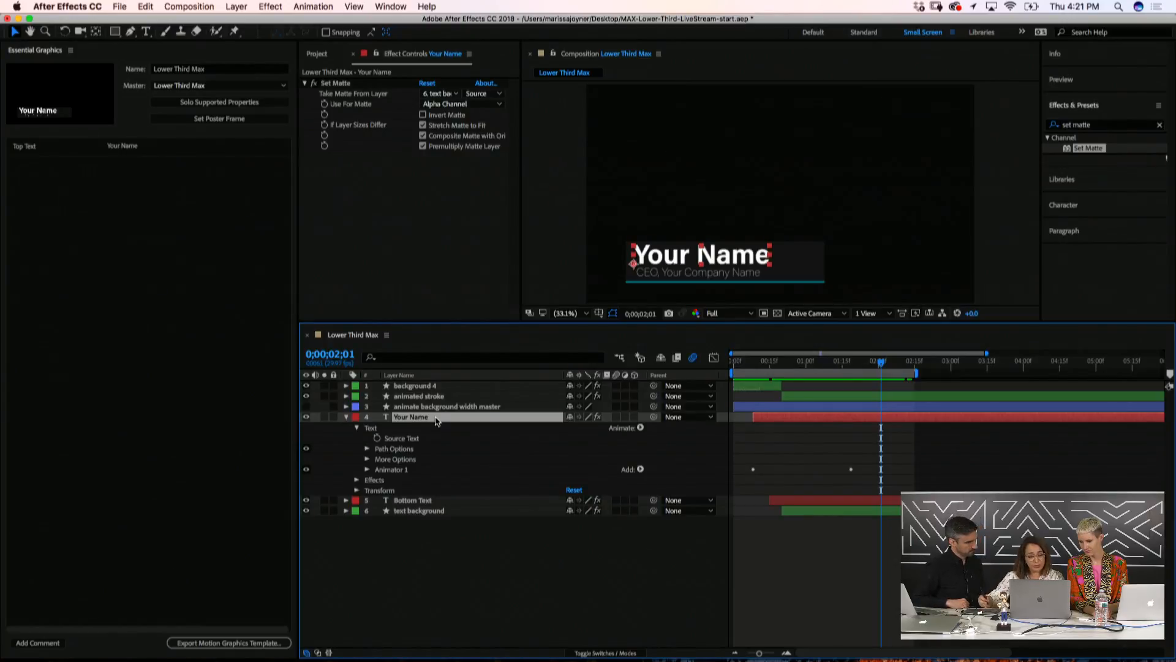
pyautogui.click(357, 492)
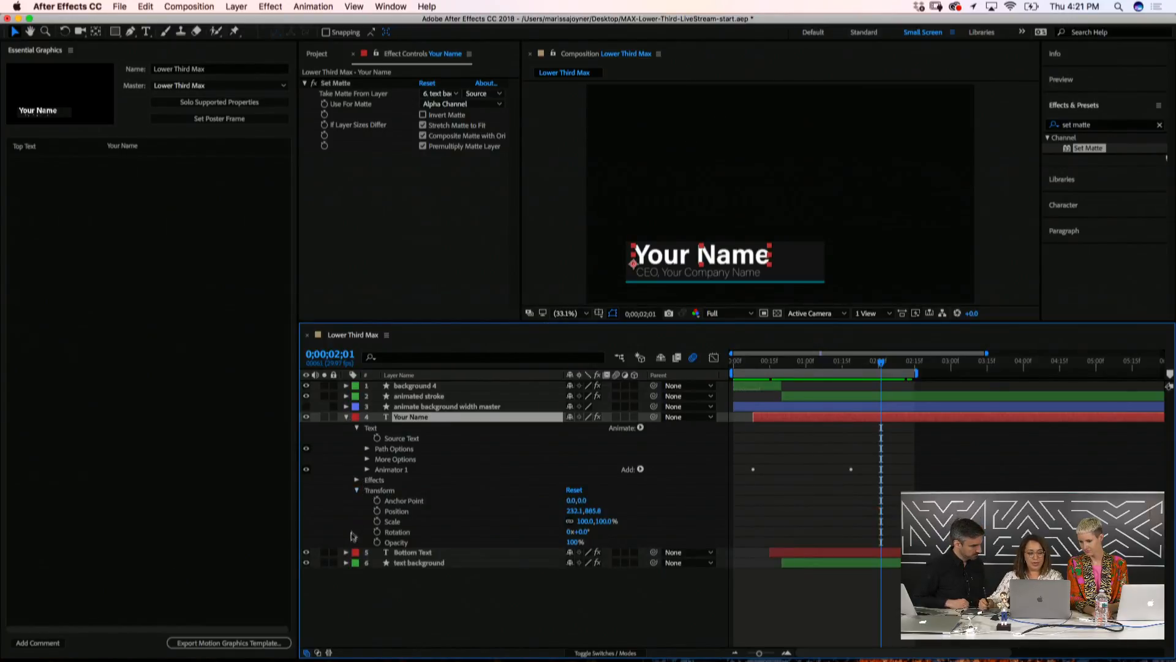
pyautogui.click(397, 524)
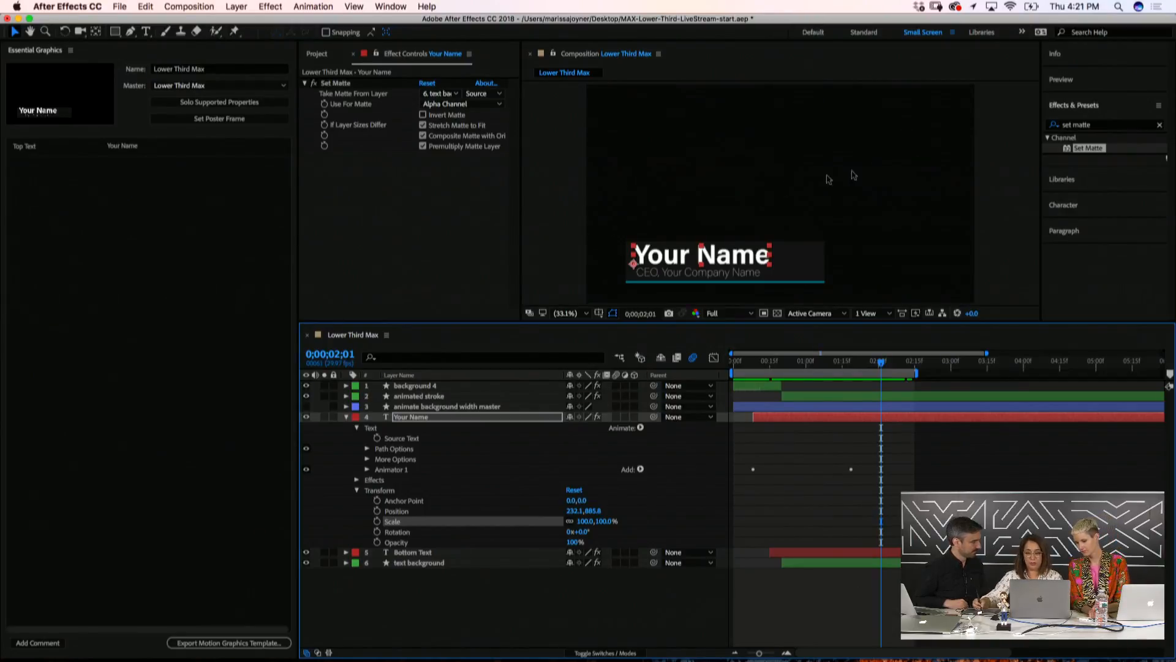
# Apply a Slider Control effect to the Your Name layer
pyautogui.click(1077, 124)
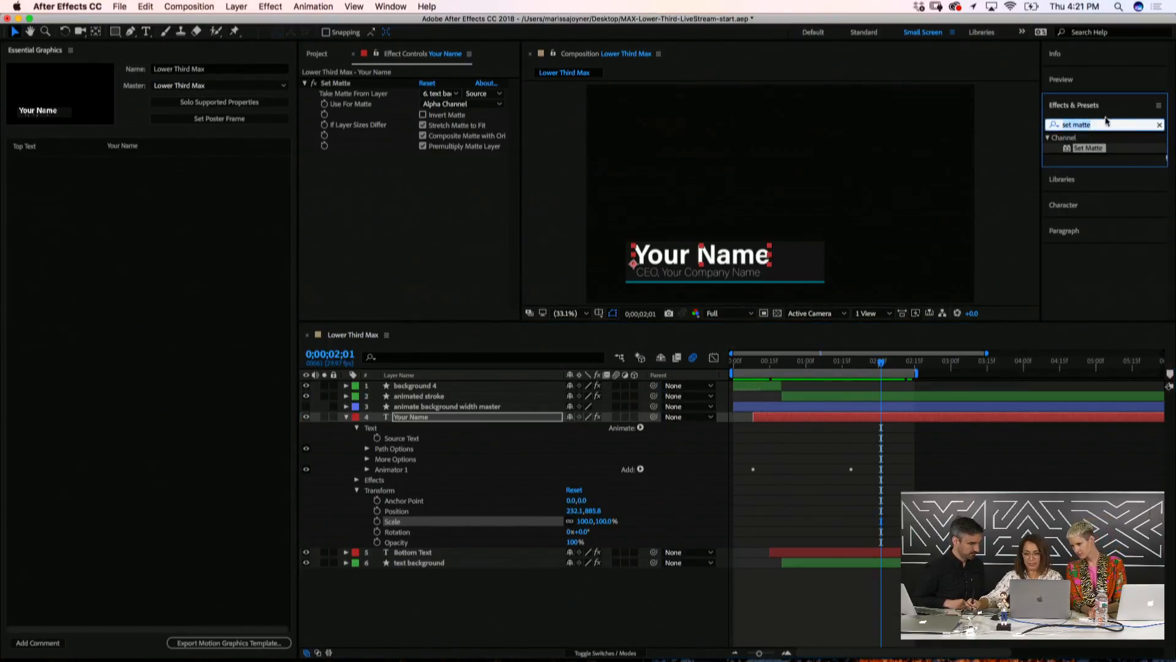
pyautogui.write('slider')
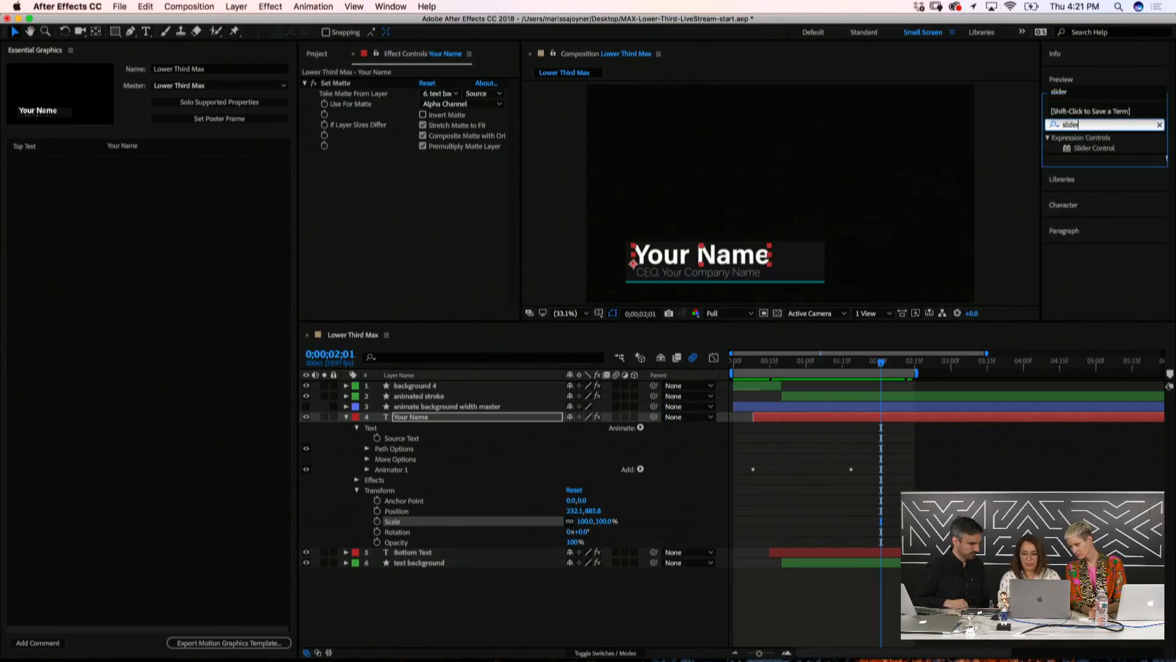
pyautogui.doubleClick(1090, 151)
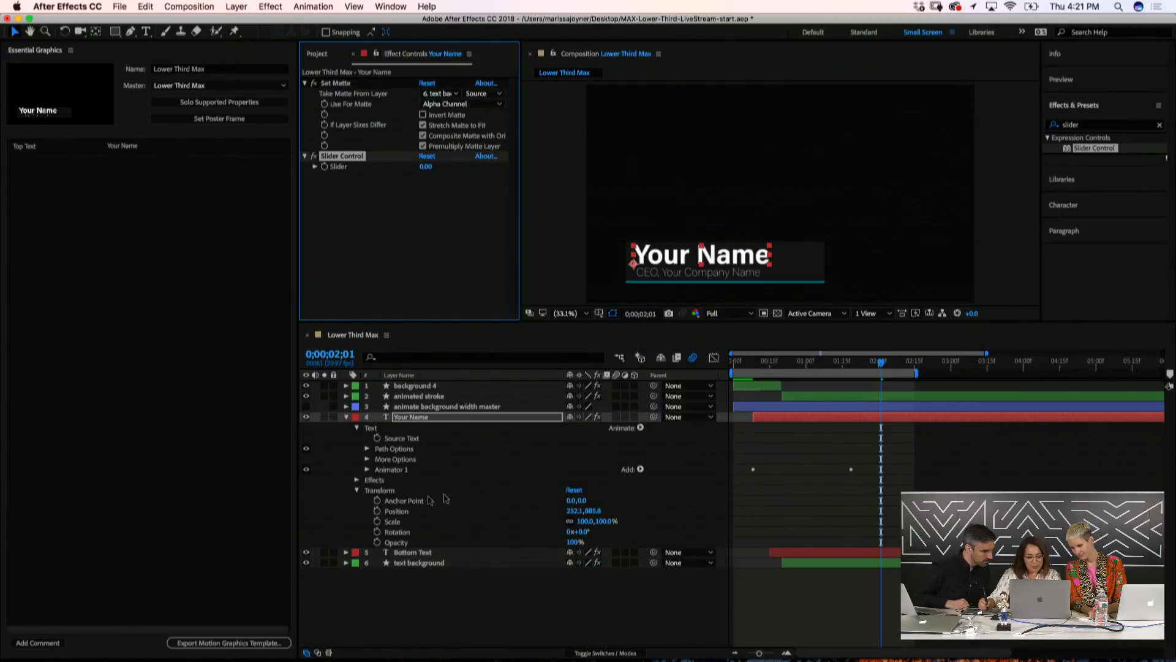
# Link Scale's expression to the Slider, set the Slider to 100, and show the layer's effects
pyautogui.keyDown('alt'); pyautogui.click(376, 522); pyautogui.keyUp('alt')
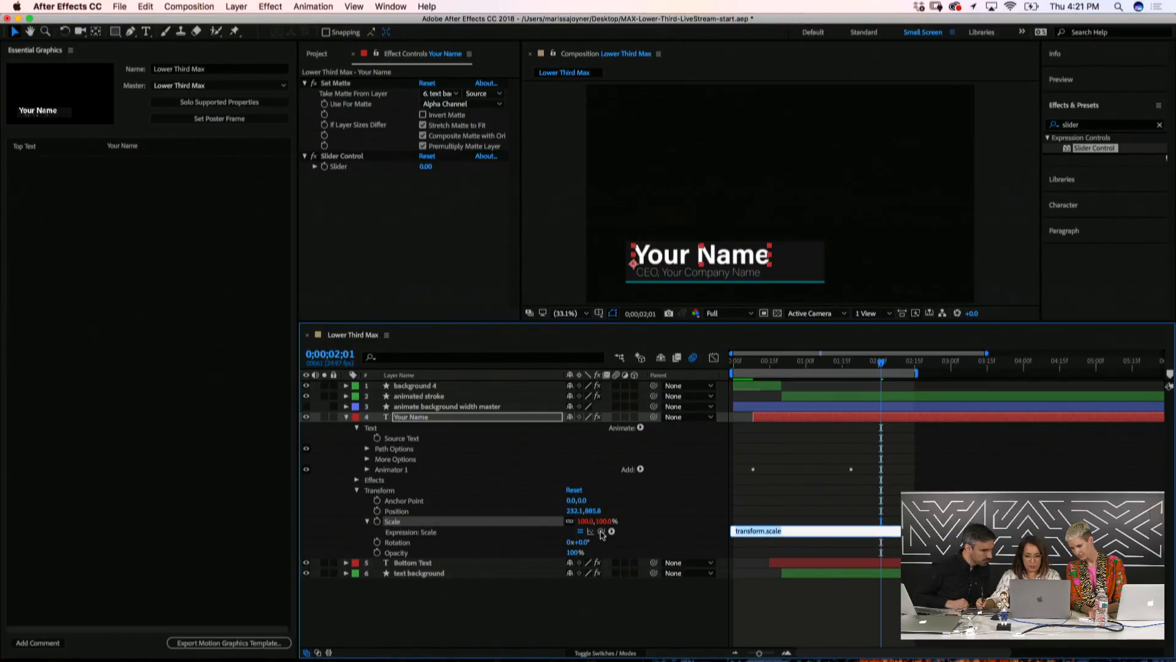
pyautogui.moveTo(601, 531); pyautogui.dragTo(340, 171)
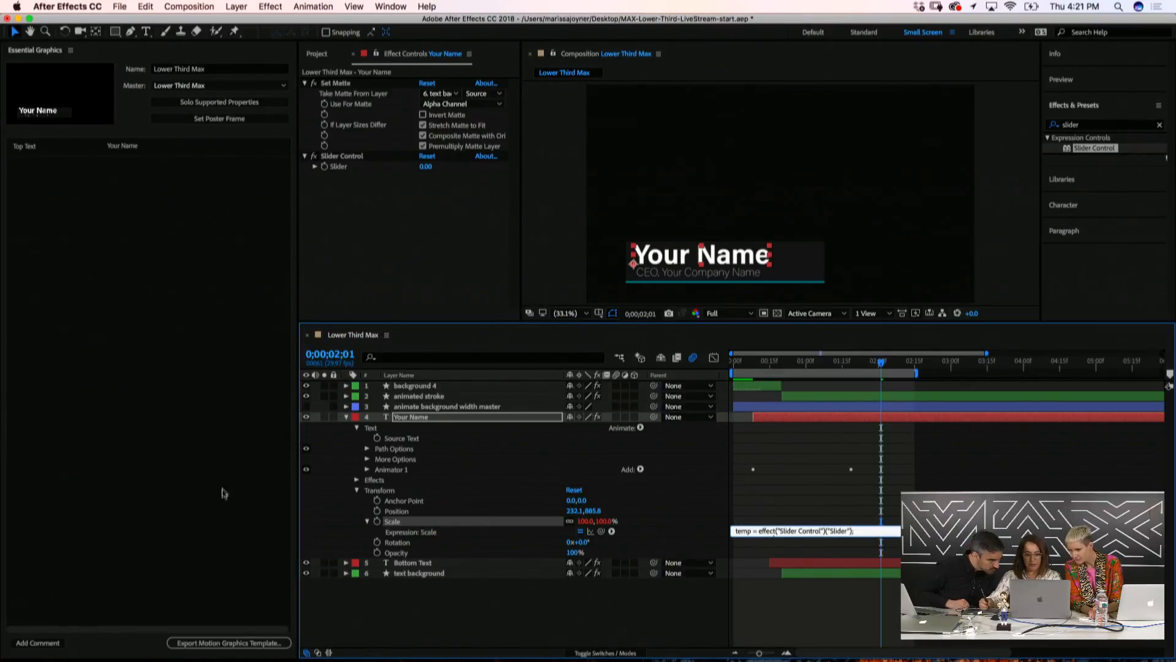
pyautogui.click(331, 530)
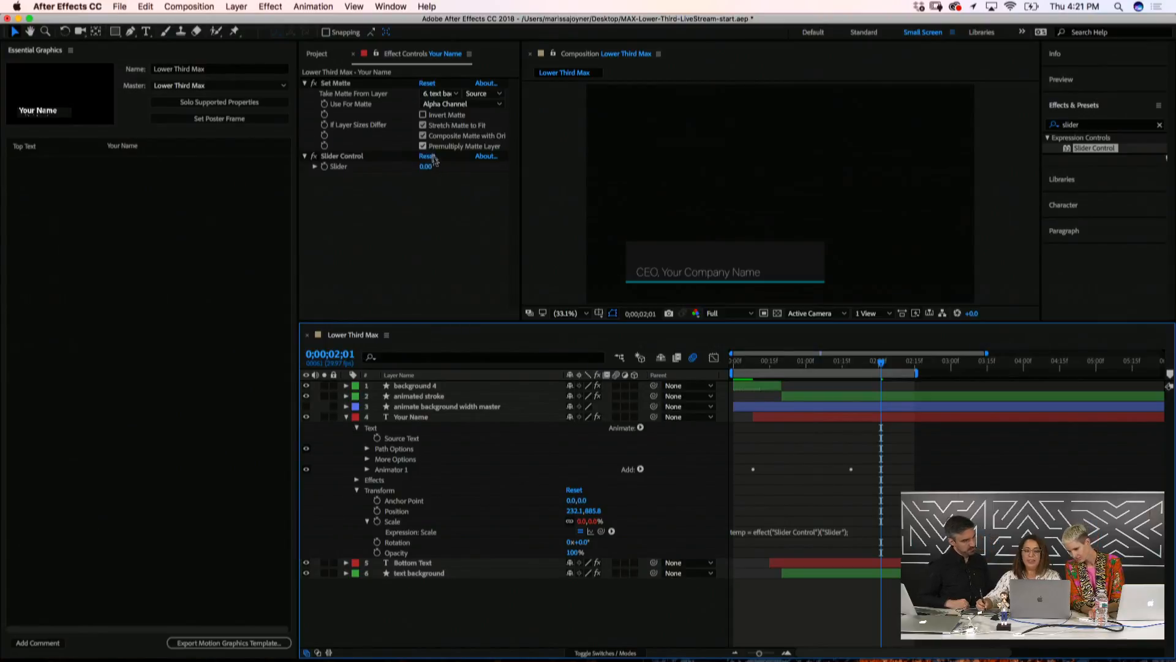
pyautogui.click(427, 166)
pyautogui.write('1')
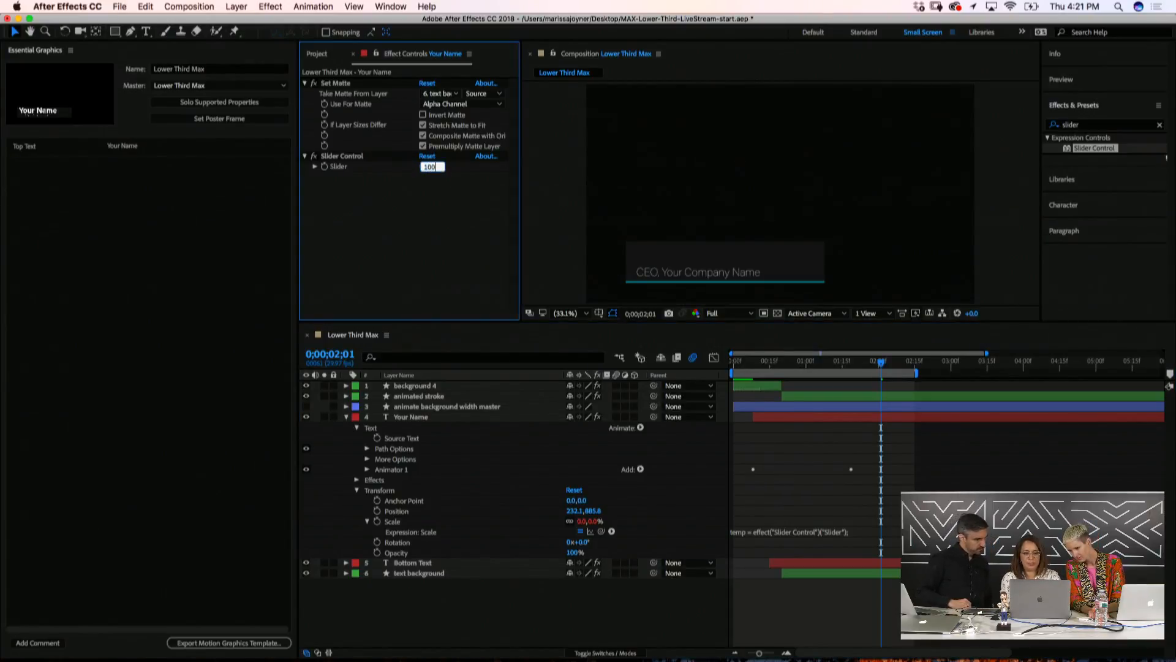
pyautogui.write('00')
pyautogui.press('Return')
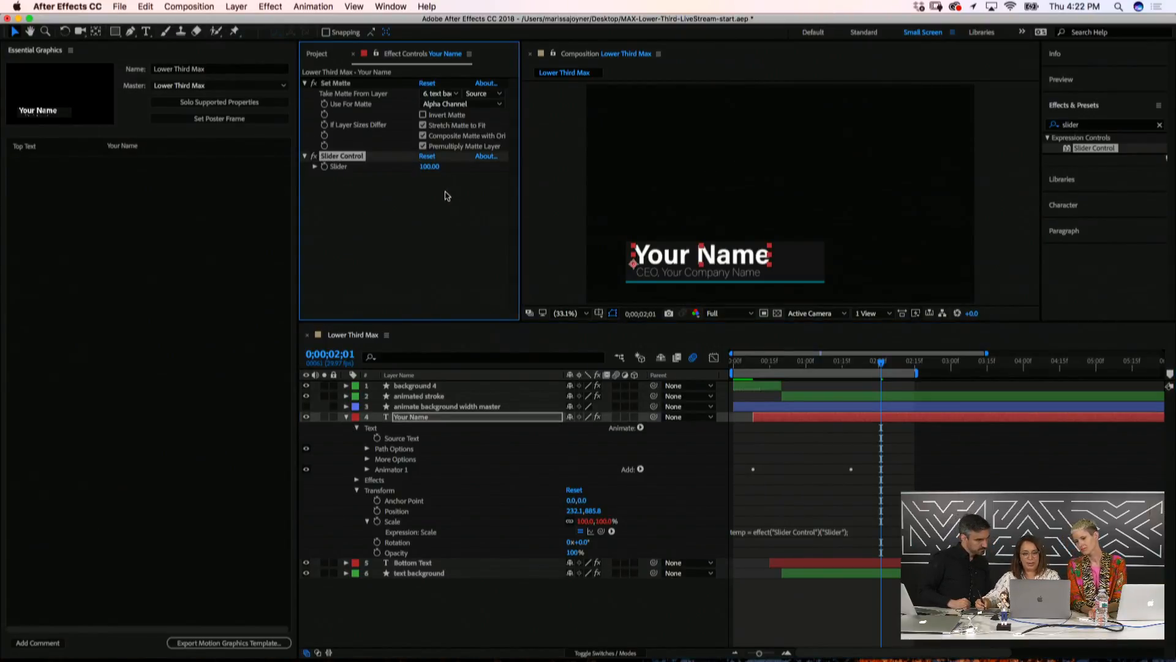
pyautogui.click(412, 418)
pyautogui.press('e')
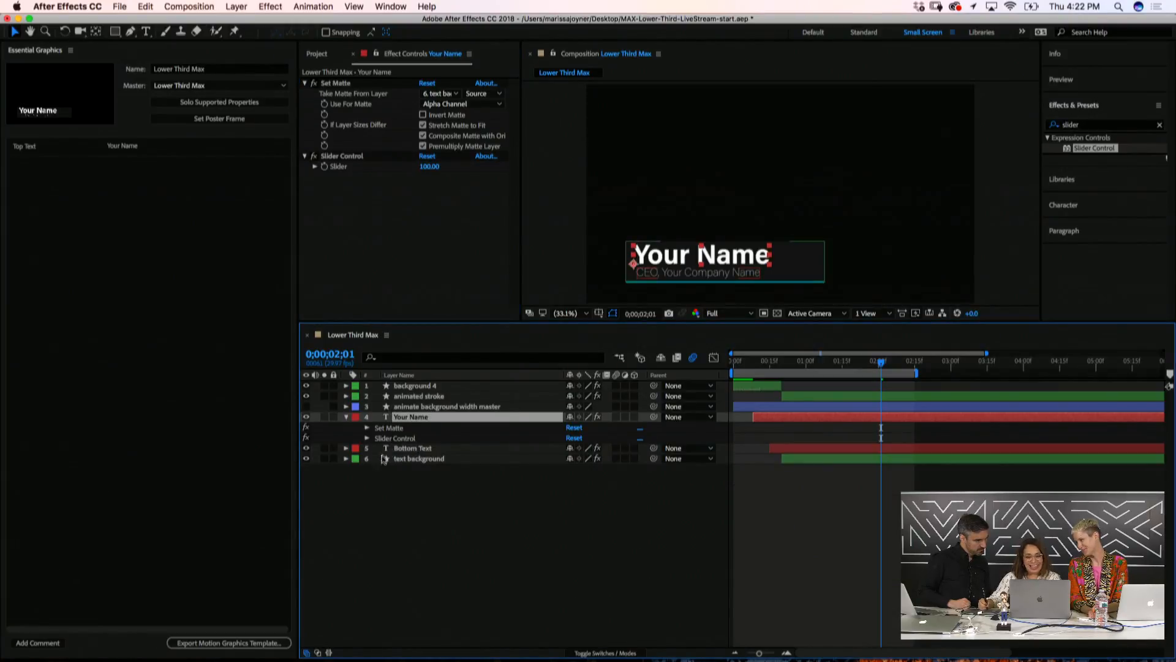
# Rename the Slider Control effect to 'scale'
pyautogui.click(367, 438)
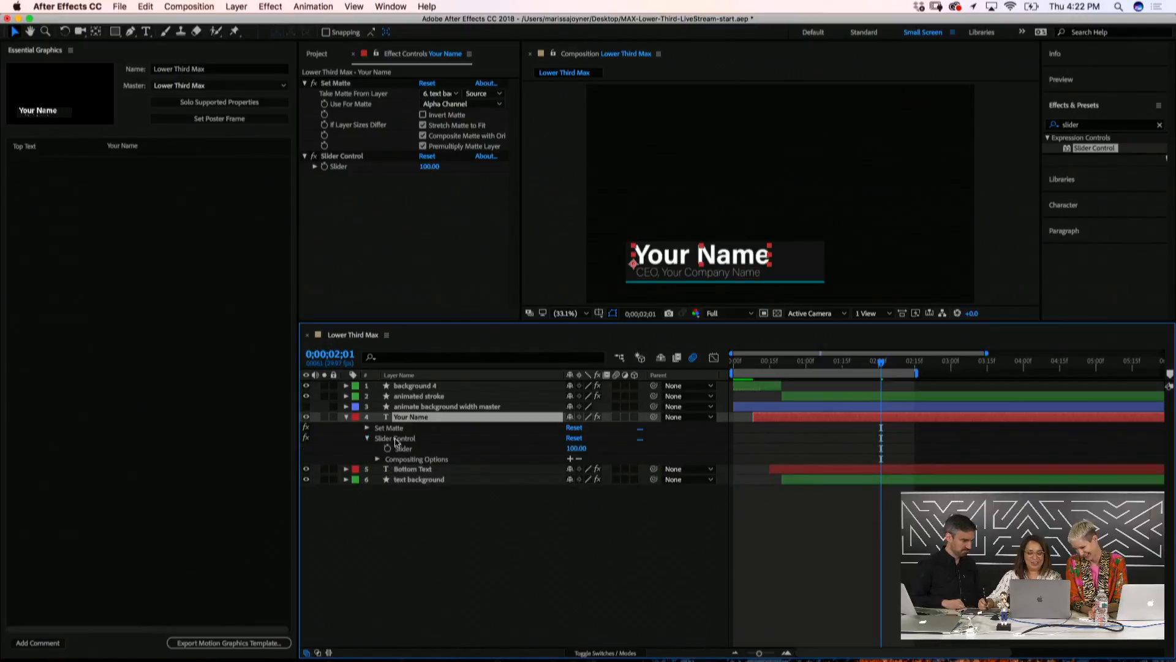
pyautogui.click(397, 438)
pyautogui.press('Return')
pyautogui.press('BackSpace')
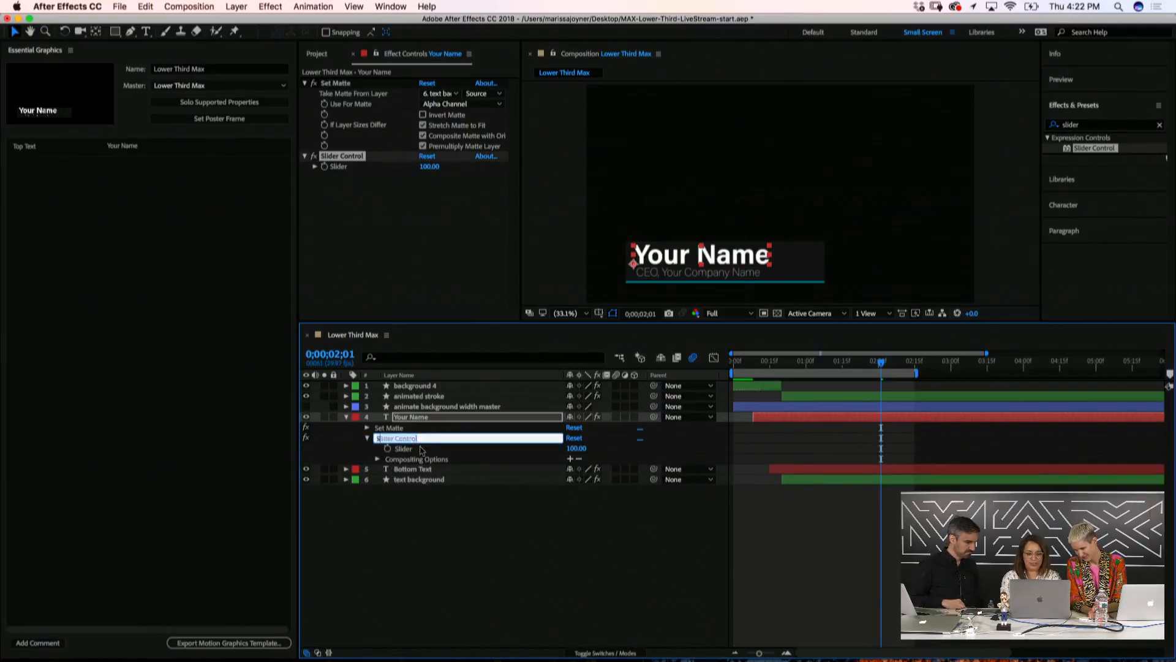
pyautogui.write('scale')
pyautogui.press('Return')
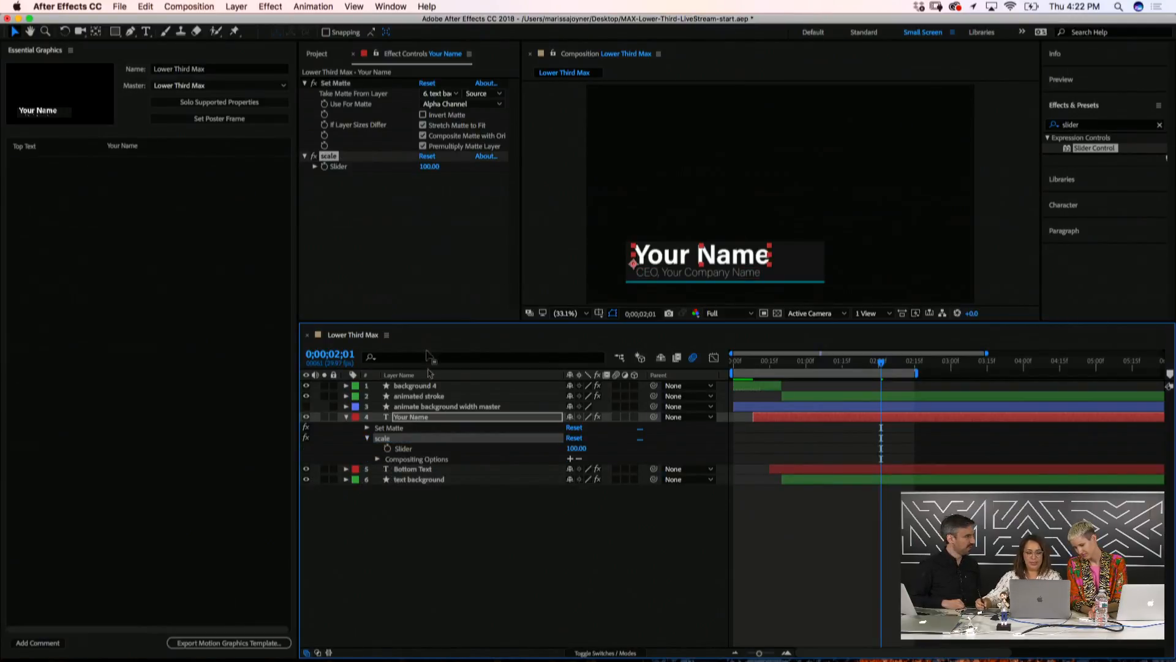
# Add the scale Slider to Essential Graphics as a control named 'Top Text Size'
pyautogui.click(403, 451)
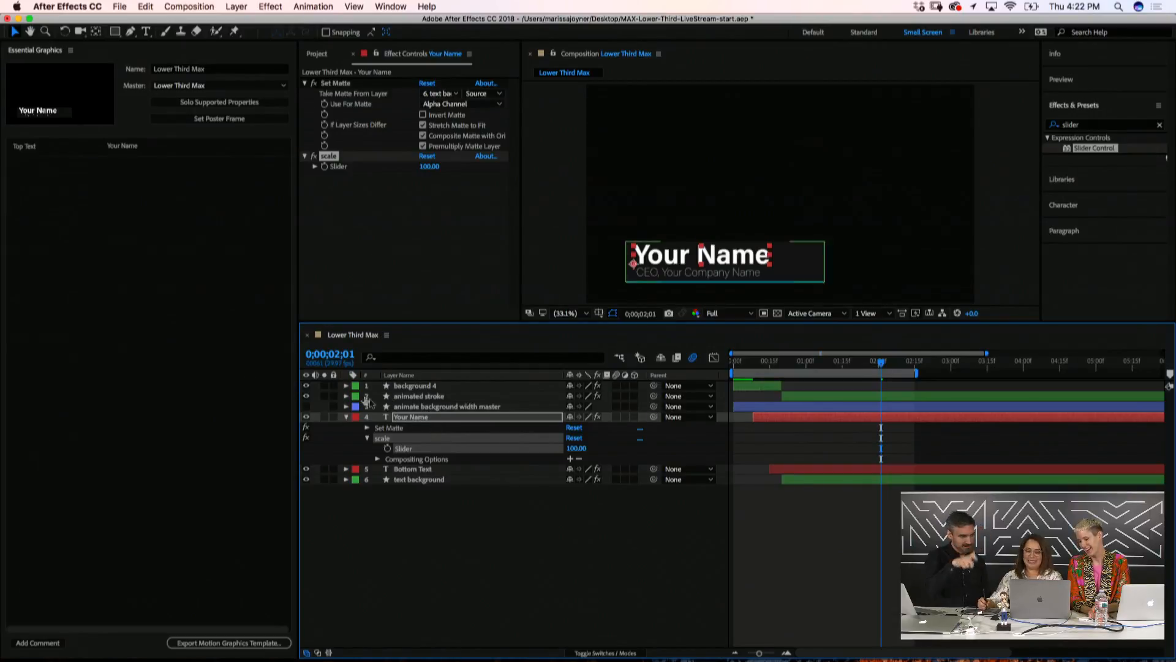
pyautogui.moveTo(403, 448); pyautogui.dragTo(158, 275)
pyautogui.click(38, 167)
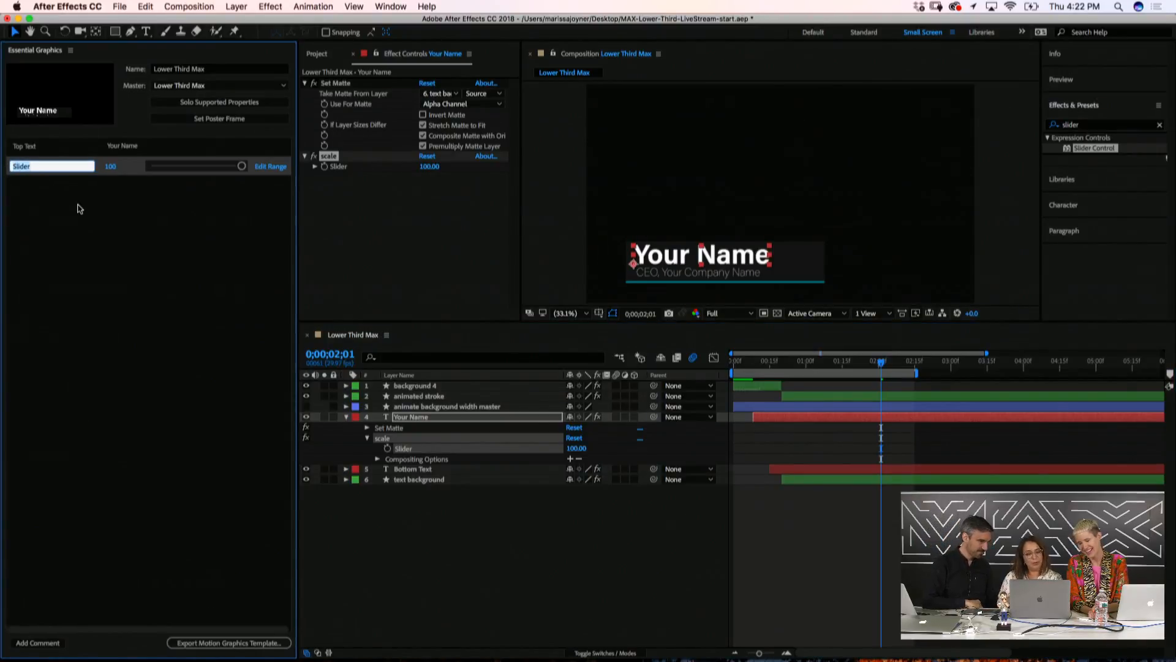
pyautogui.write('Text Siz')
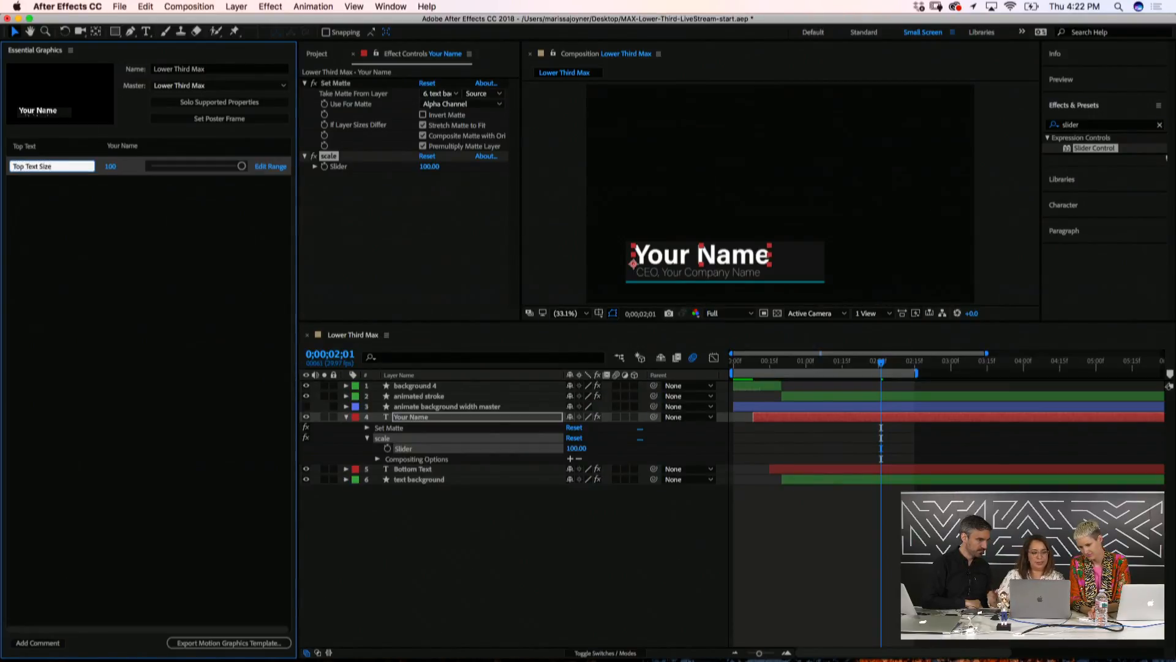
pyautogui.press('Return')
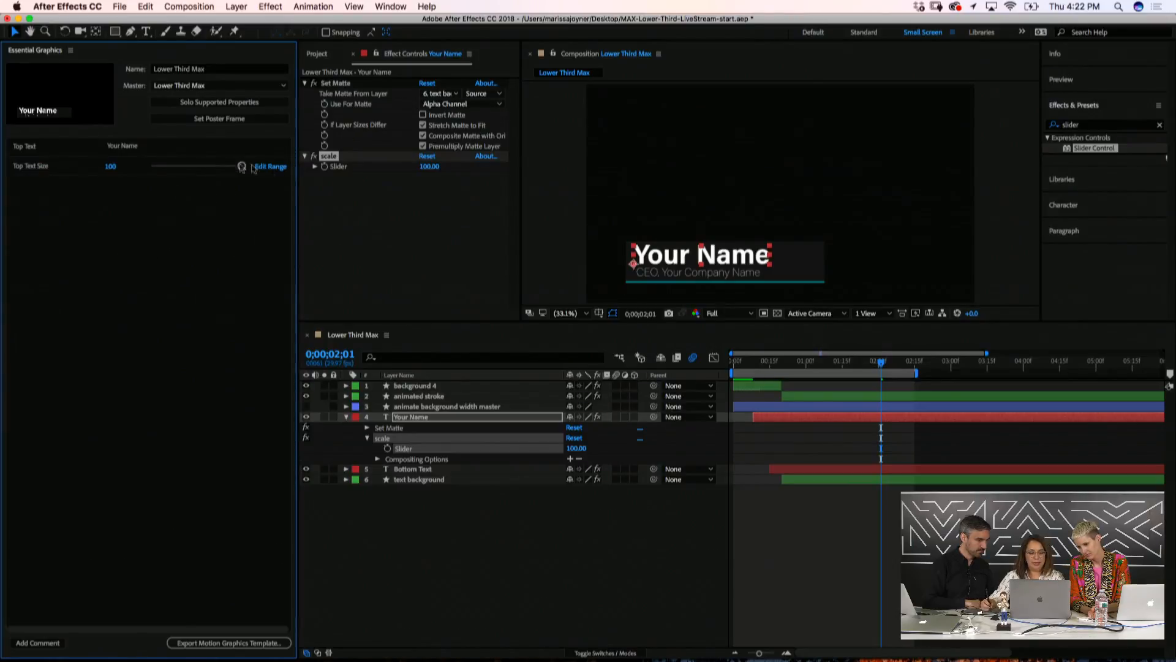
# Extend Top Text Size's range to 0–150 and drag it to about 88
pyautogui.moveTo(242, 168)
pyautogui.mouseDown()
pyautogui.moveTo(188, 171)
pyautogui.moveTo(250, 176)
pyautogui.mouseUp()
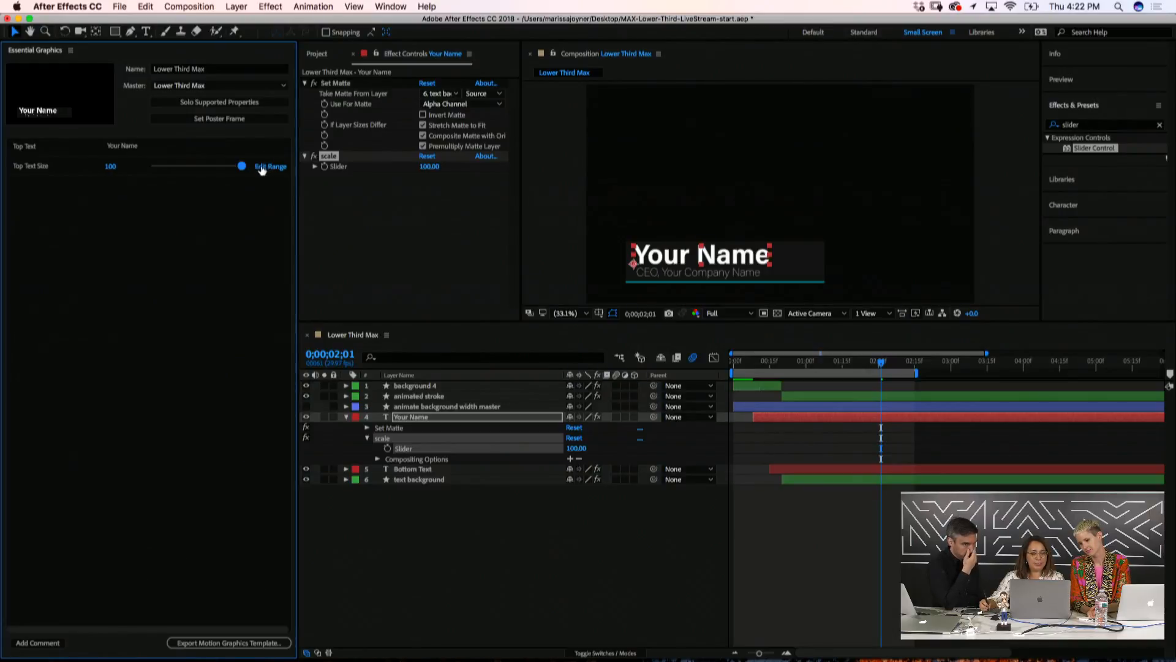
pyautogui.click(271, 167)
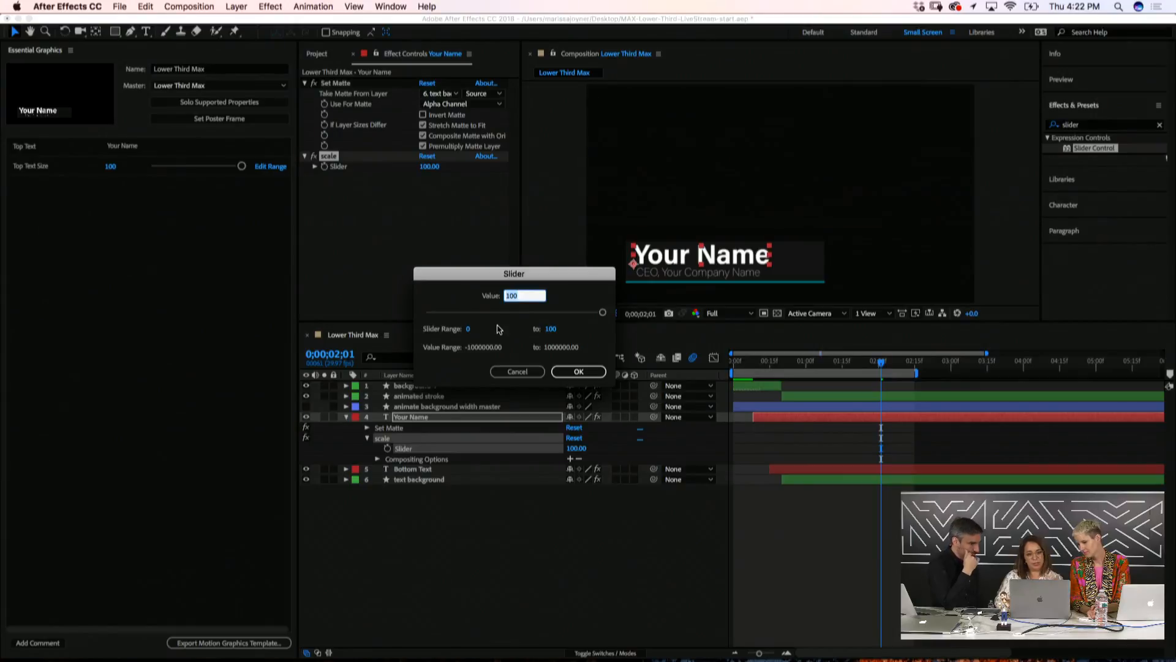
pyautogui.click(551, 329)
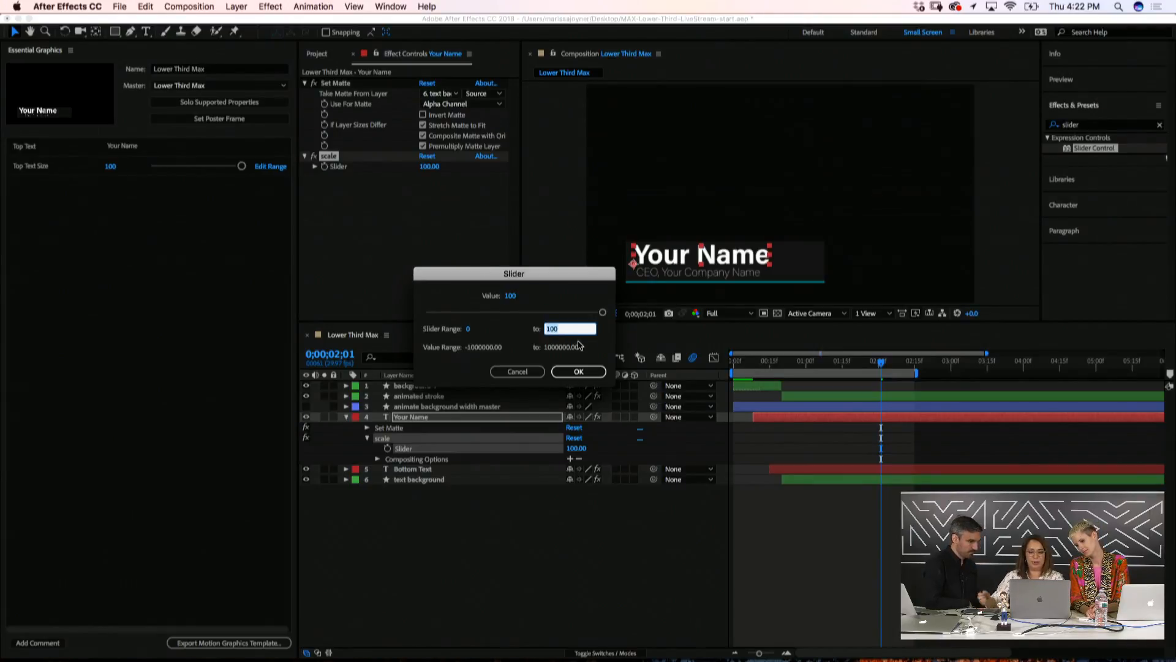
pyautogui.write('150')
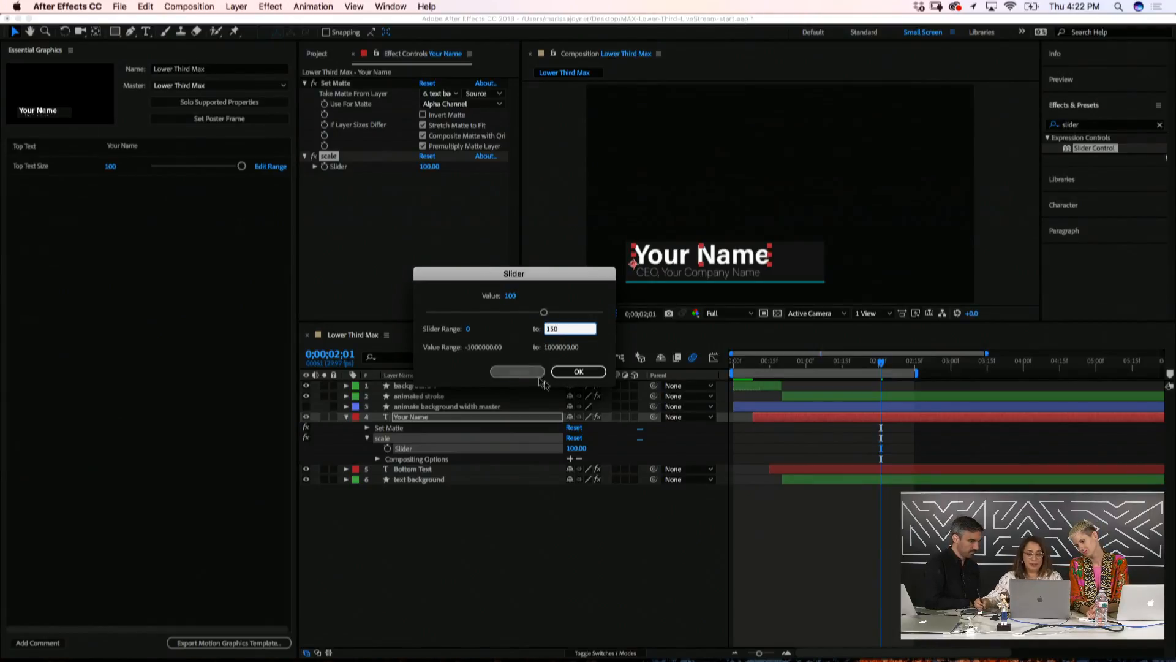
pyautogui.click(579, 371)
pyautogui.moveTo(213, 170)
pyautogui.mouseDown()
pyautogui.moveTo(250, 164)
pyautogui.moveTo(188, 180)
pyautogui.moveTo(222, 178)
pyautogui.moveTo(206, 179)
pyautogui.mouseUp()
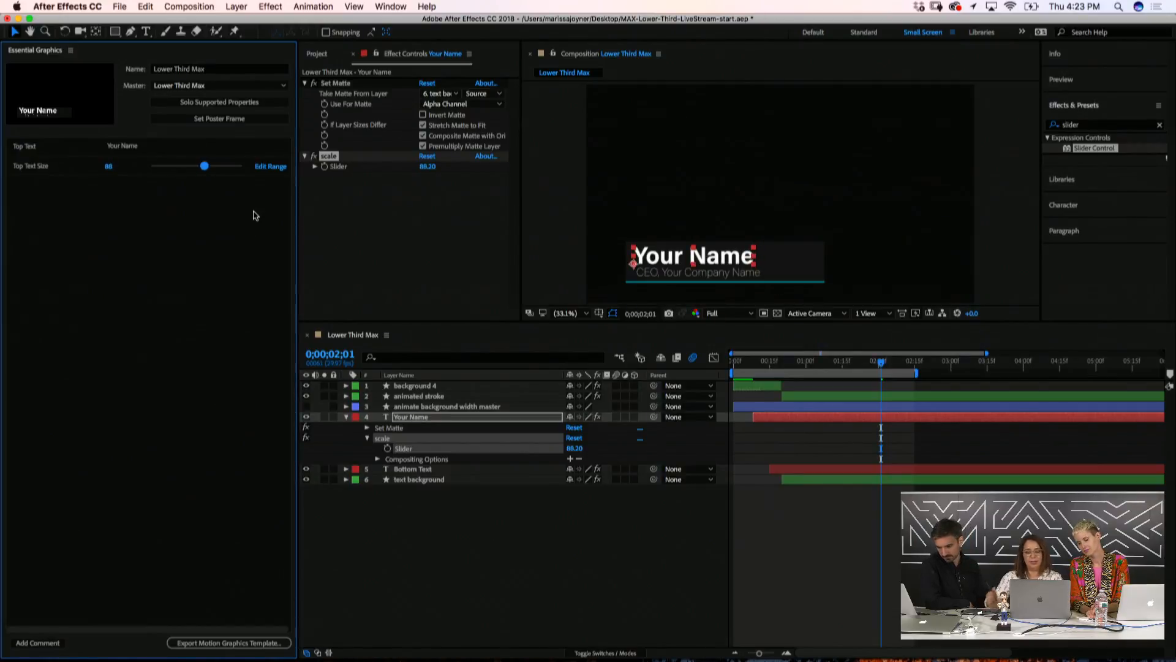
# Collapse and re-expand the Your Name layer to list its Text, Effects and Transform groups
pyautogui.click(407, 534)
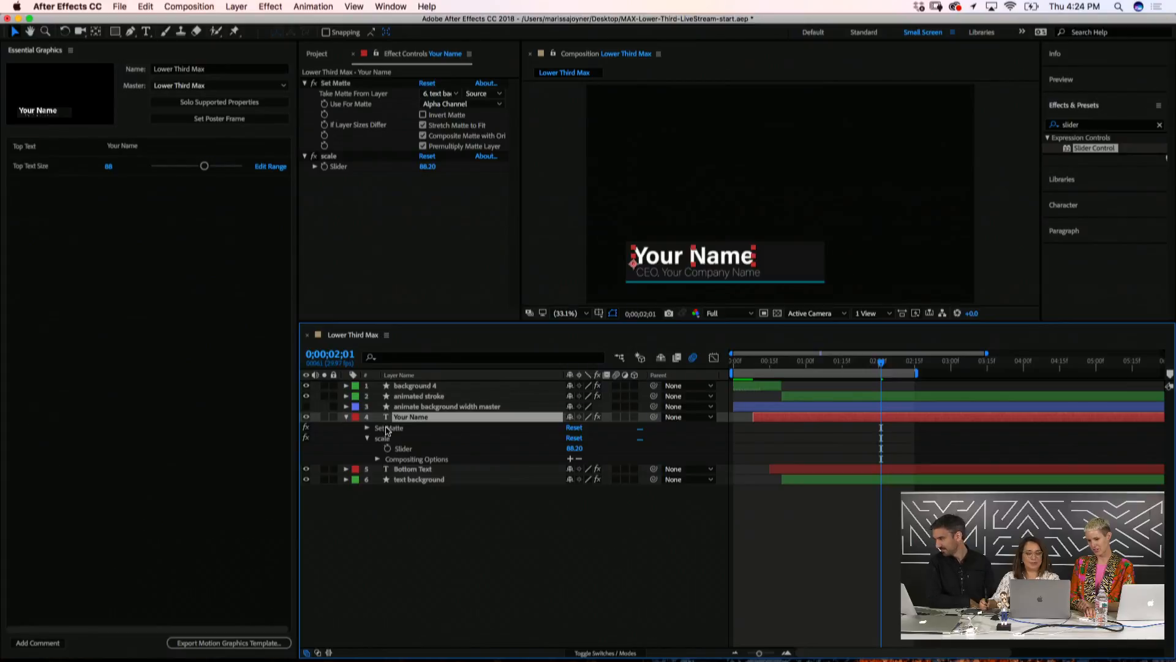
pyautogui.click(347, 417)
pyautogui.click(347, 417)
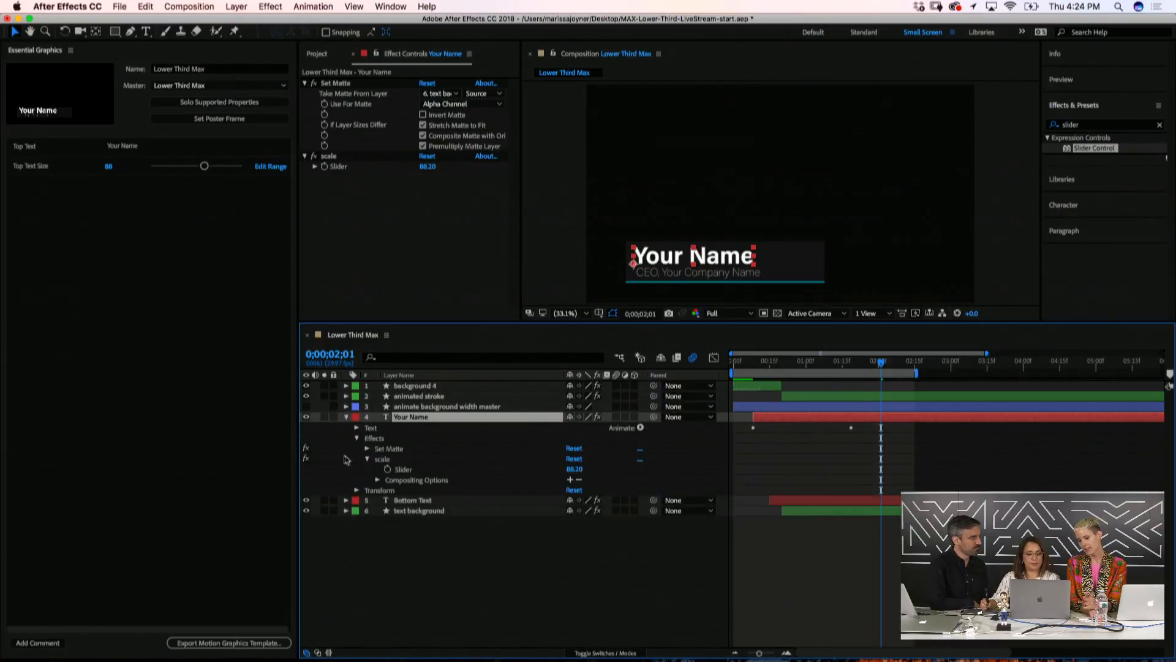
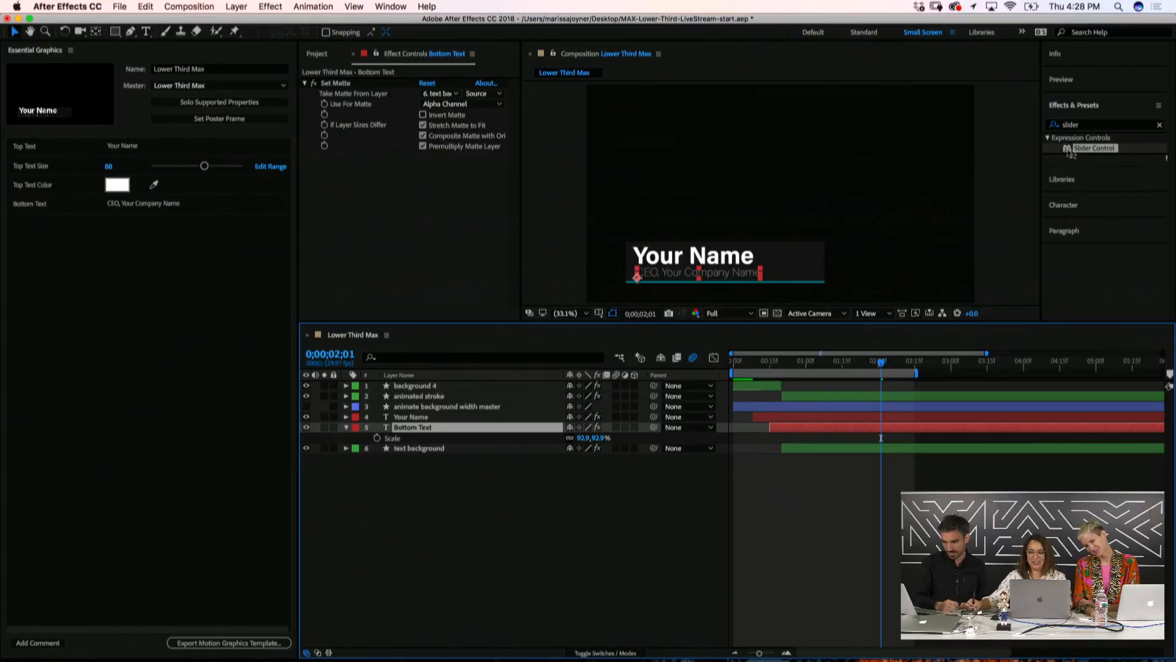
# Add a Slider Control effect to the Bottom Text layer and name it 'scale'
pyautogui.doubleClick(1069, 152)
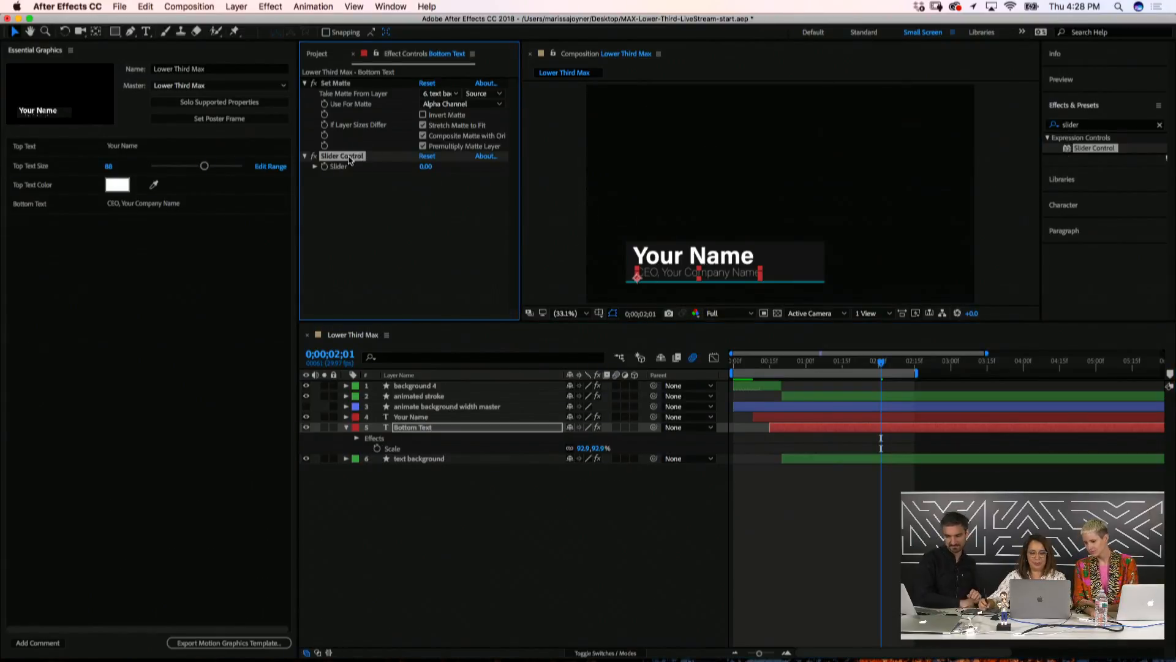
pyautogui.press('Return')
pyautogui.write('xc')
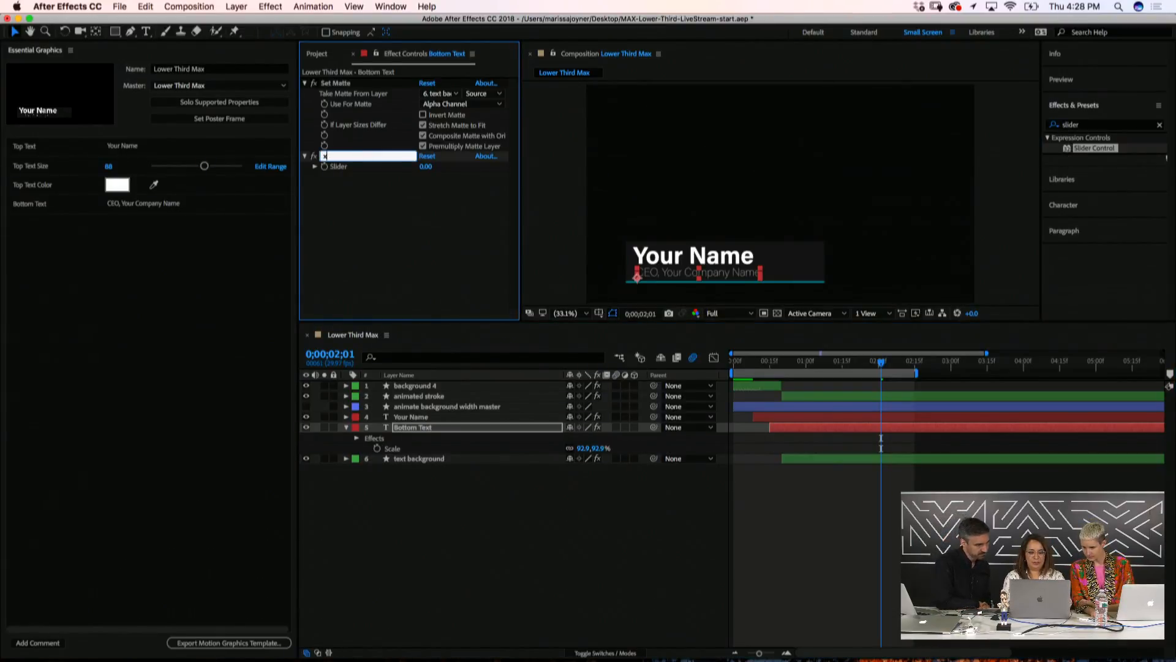
pyautogui.write('ale')
pyautogui.press('Return')
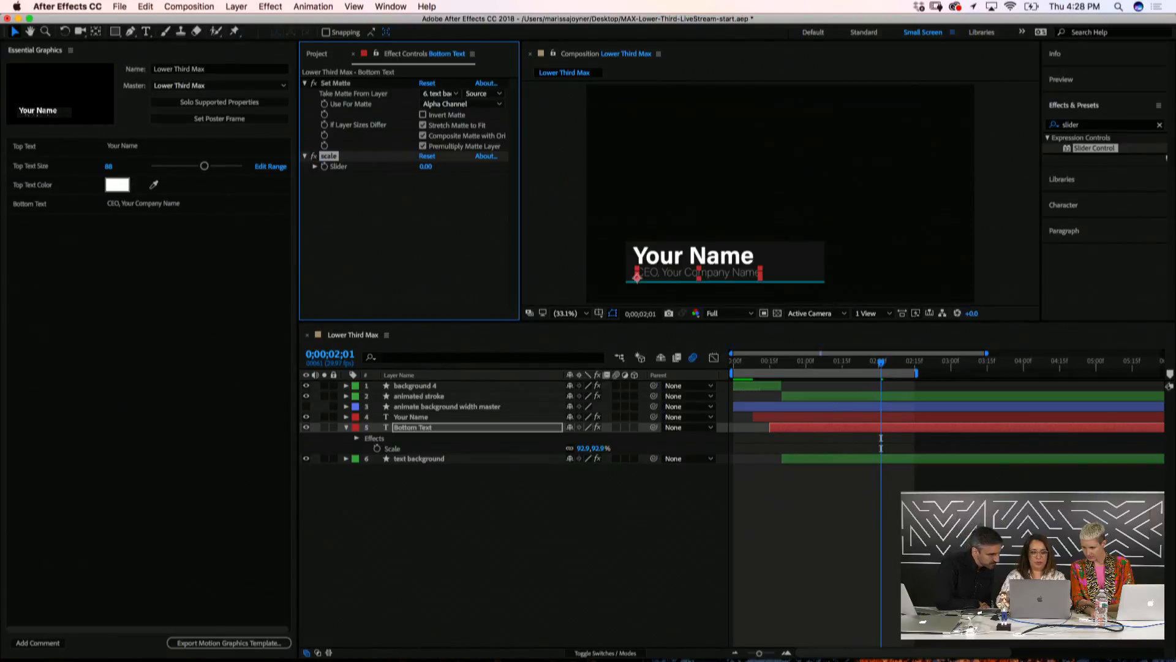
# Link Bottom Text's Scale to the scale slider by expression and set the slider to 100
pyautogui.click(377, 448)
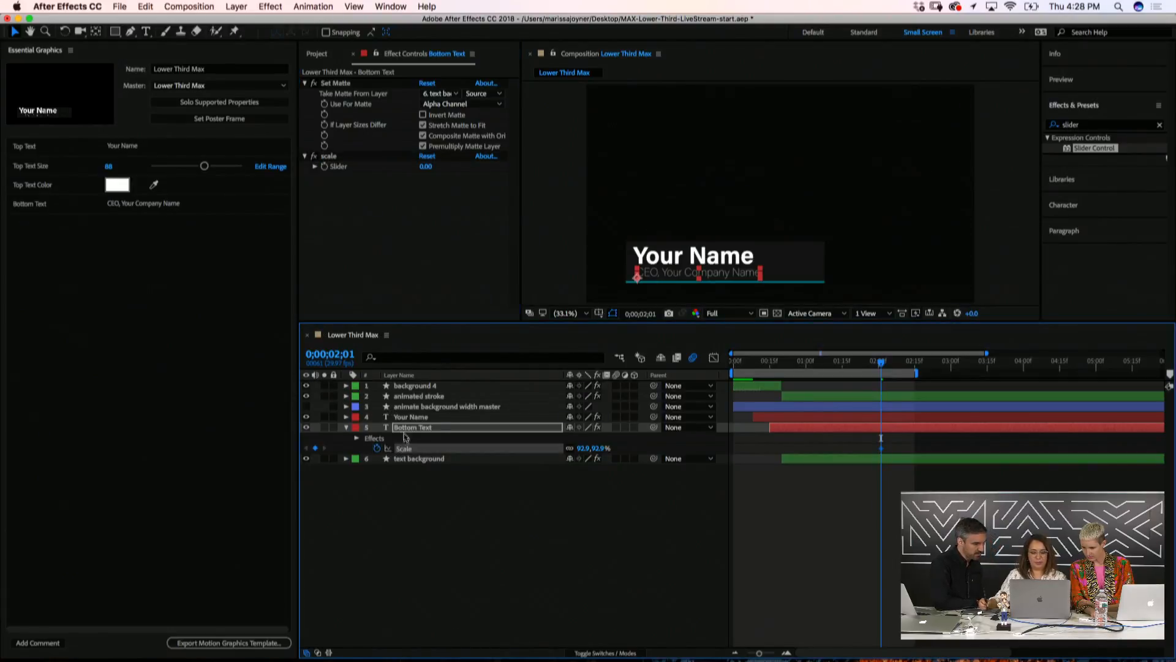
pyautogui.click(377, 447)
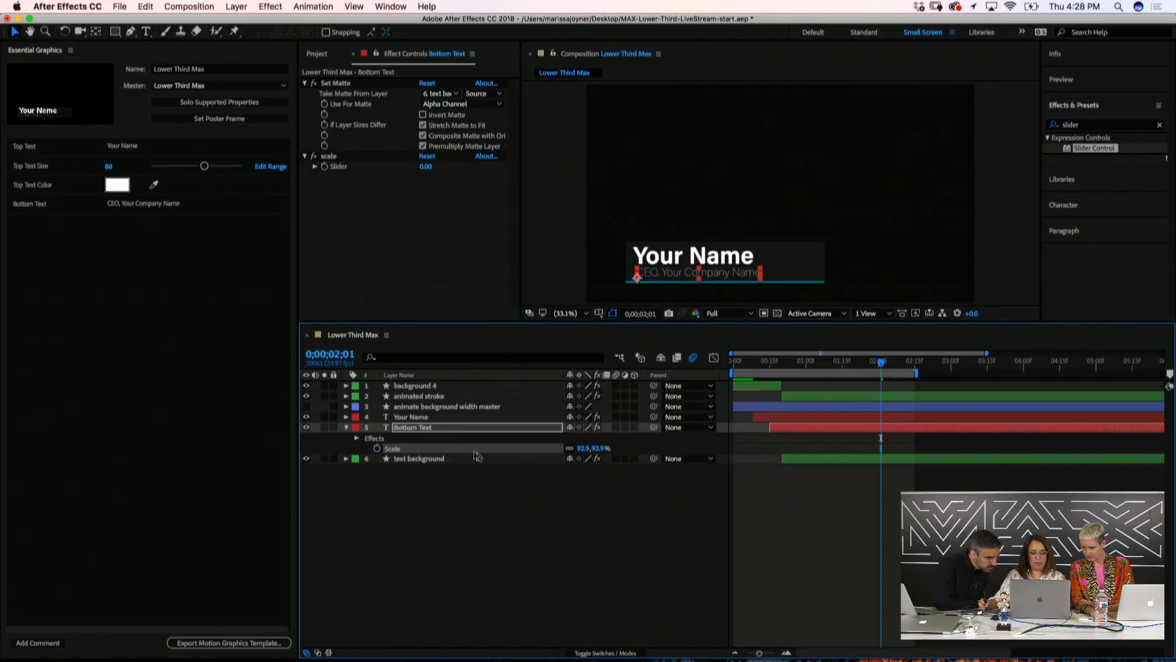
pyautogui.keyDown('alt'); pyautogui.click(377, 447); pyautogui.keyUp('alt')
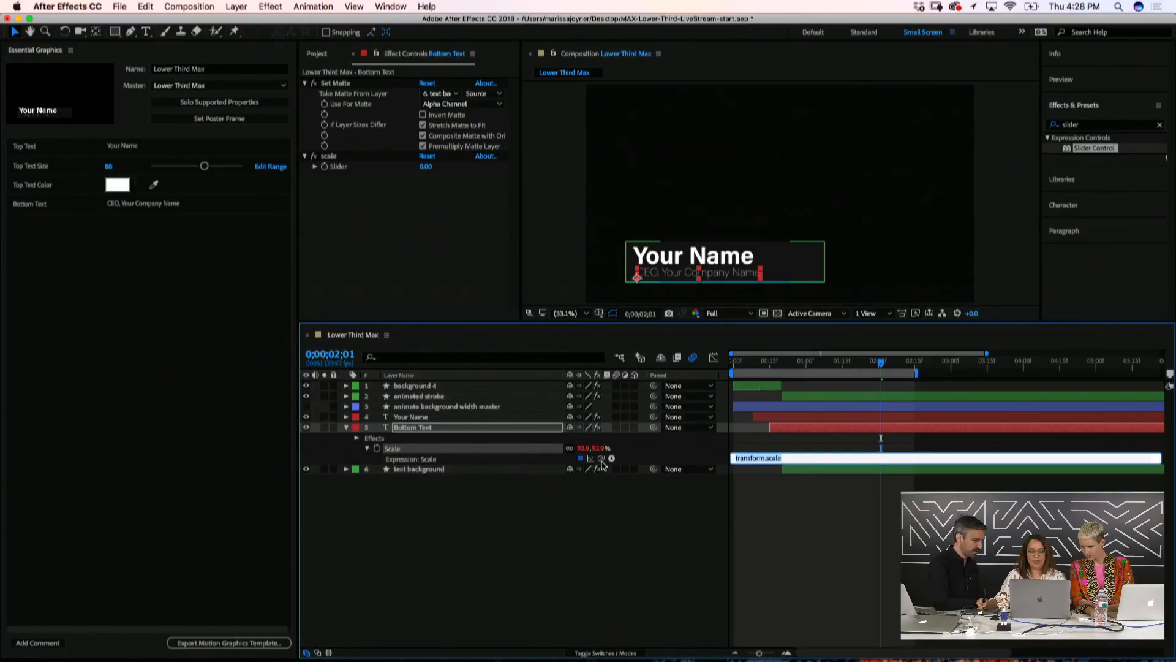
pyautogui.moveTo(596, 460); pyautogui.dragTo(338, 166)
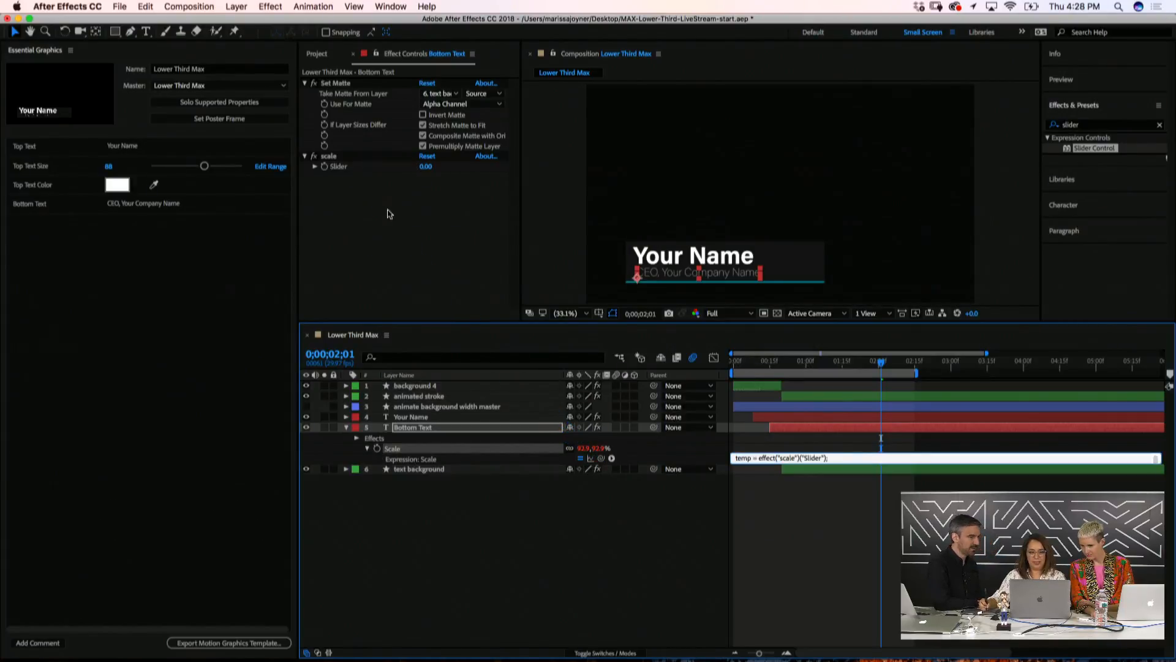
pyautogui.click(427, 186)
pyautogui.click(426, 167)
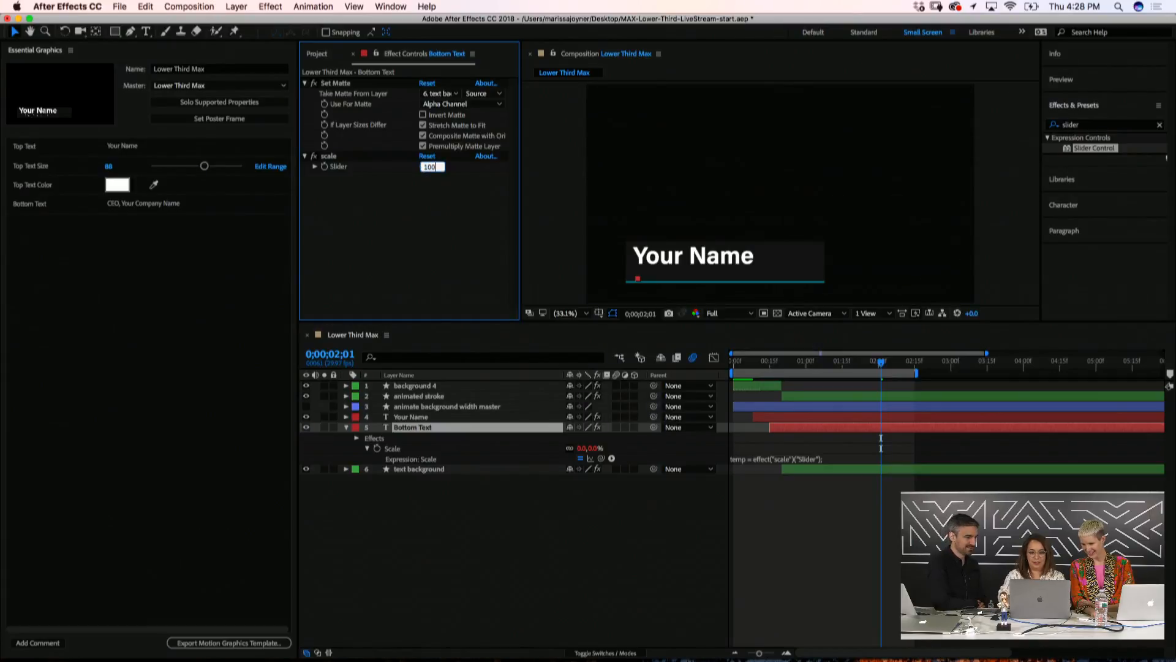
pyautogui.press('Return')
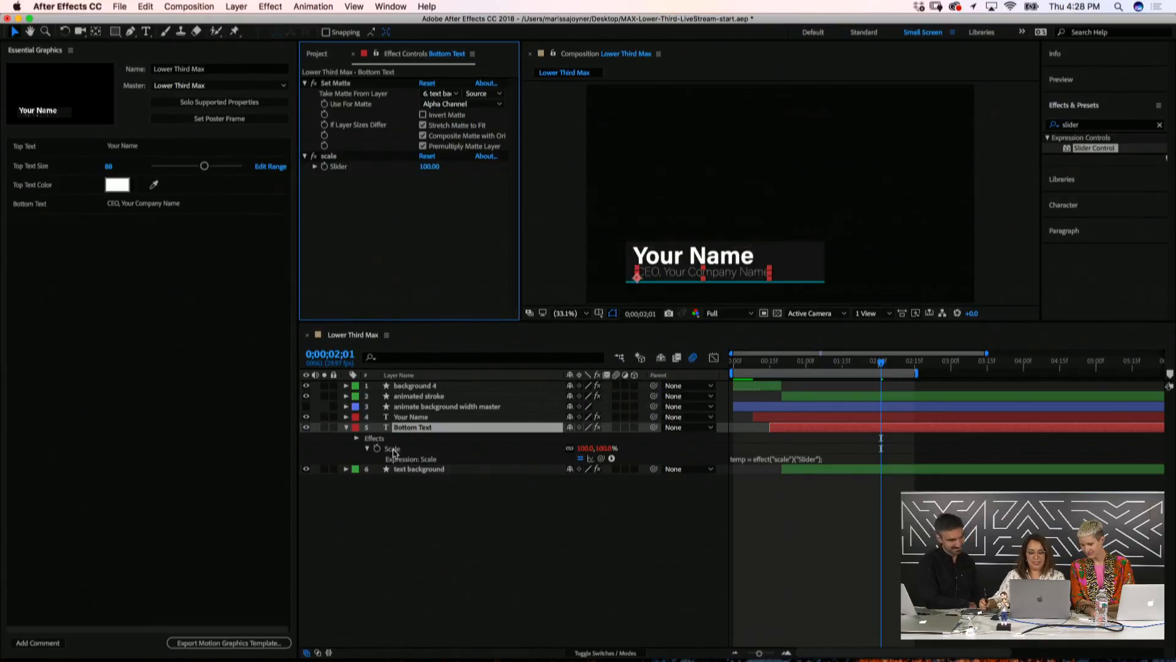
# Drag the scale slider into Essential Graphics as a template property
pyautogui.press('e')
pyautogui.click(367, 465)
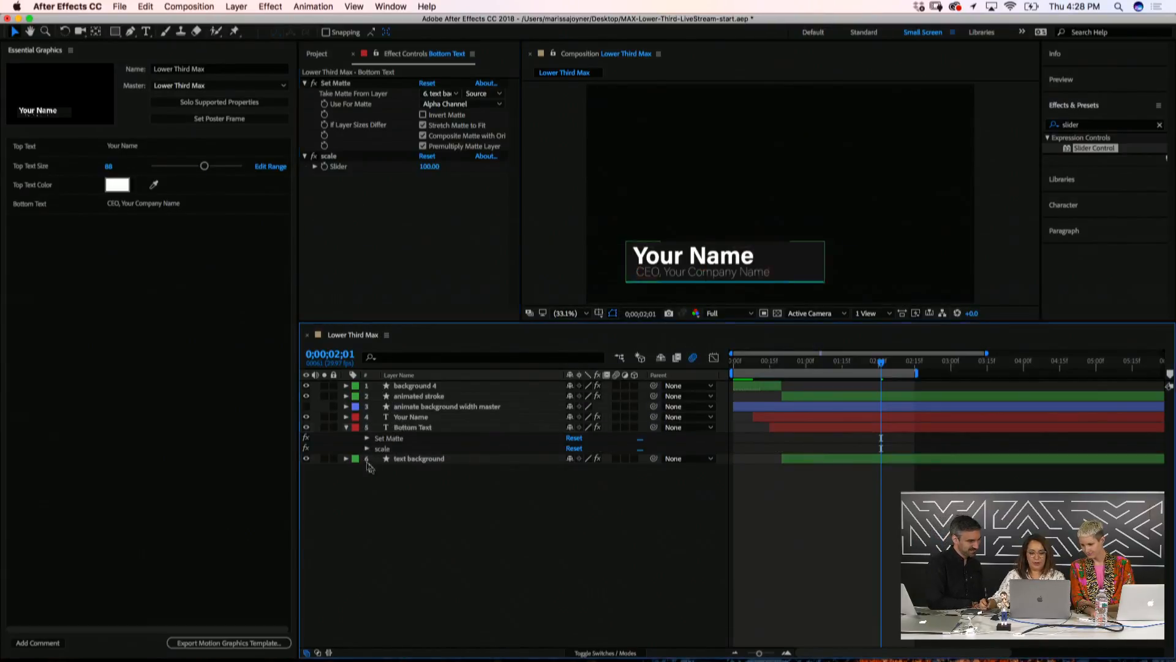
pyautogui.click(366, 449)
pyautogui.moveTo(392, 459); pyautogui.dragTo(43, 234)
# Name the new template slider 'Bottom Text Size'
pyautogui.click(27, 226)
pyautogui.write('B')
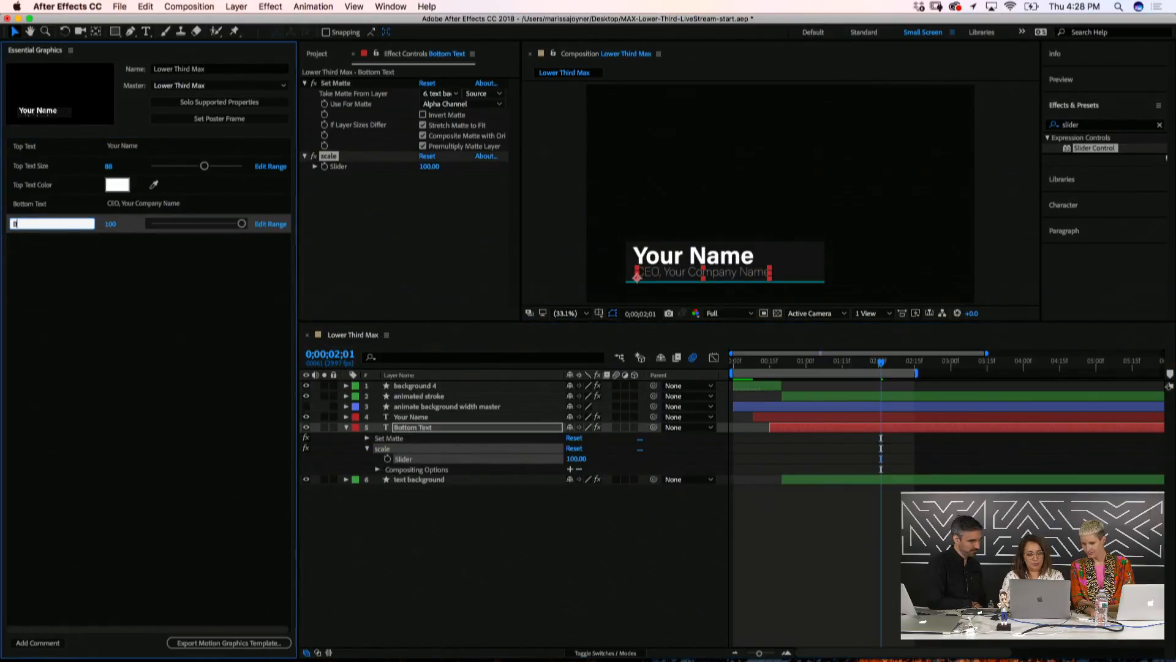
pyautogui.write('ottom ')
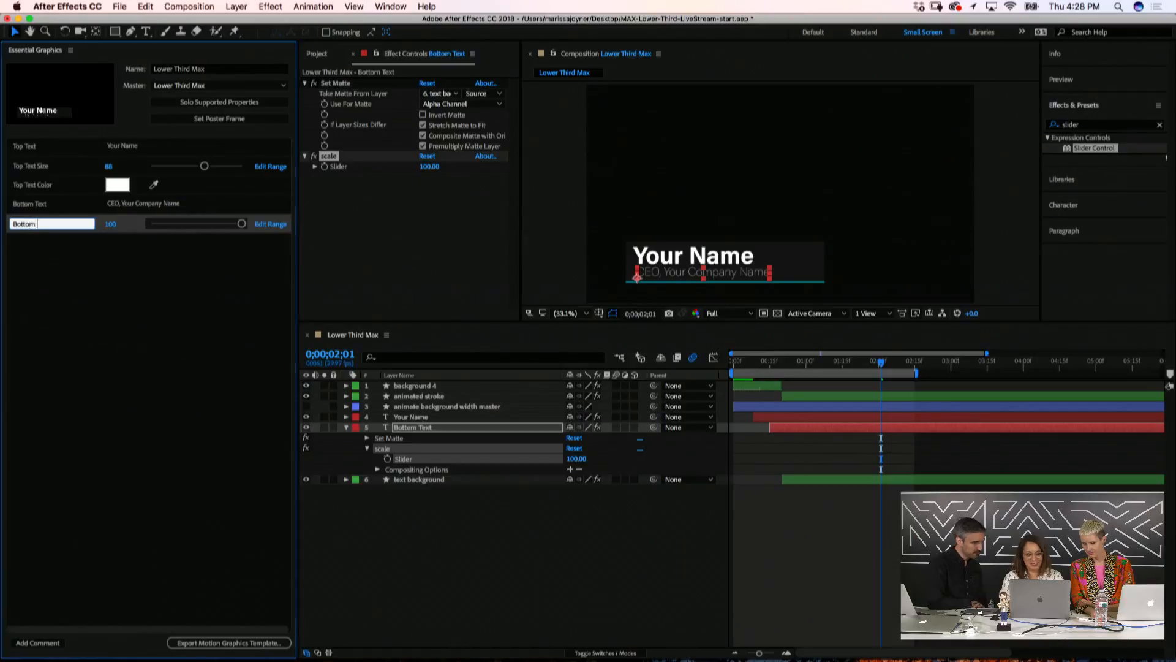
pyautogui.write('Text Size')
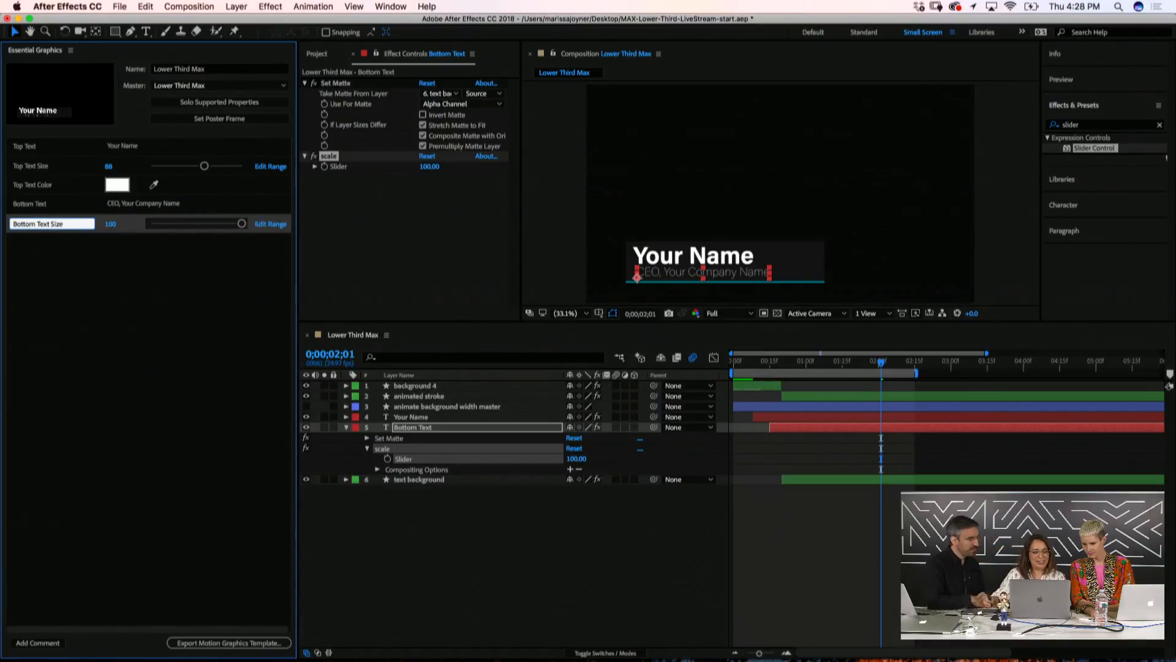
pyautogui.click(130, 283)
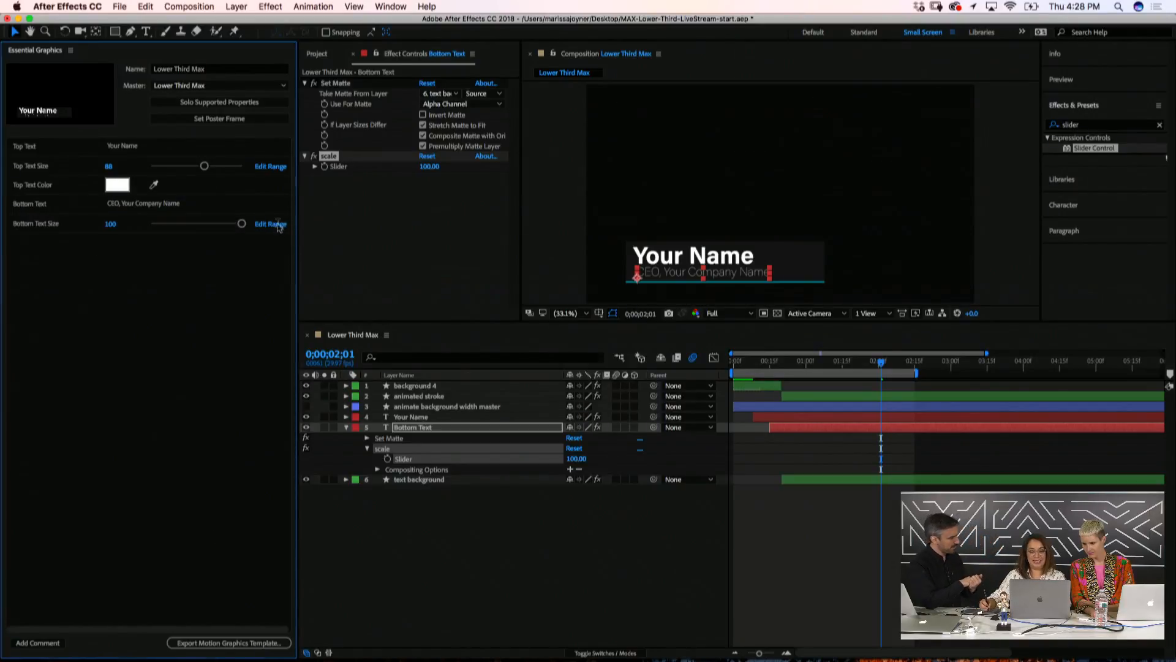
# Change Bottom Text Size's slider range maximum from 100 to 150
pyautogui.click(277, 225)
pyautogui.doubleClick(554, 329)
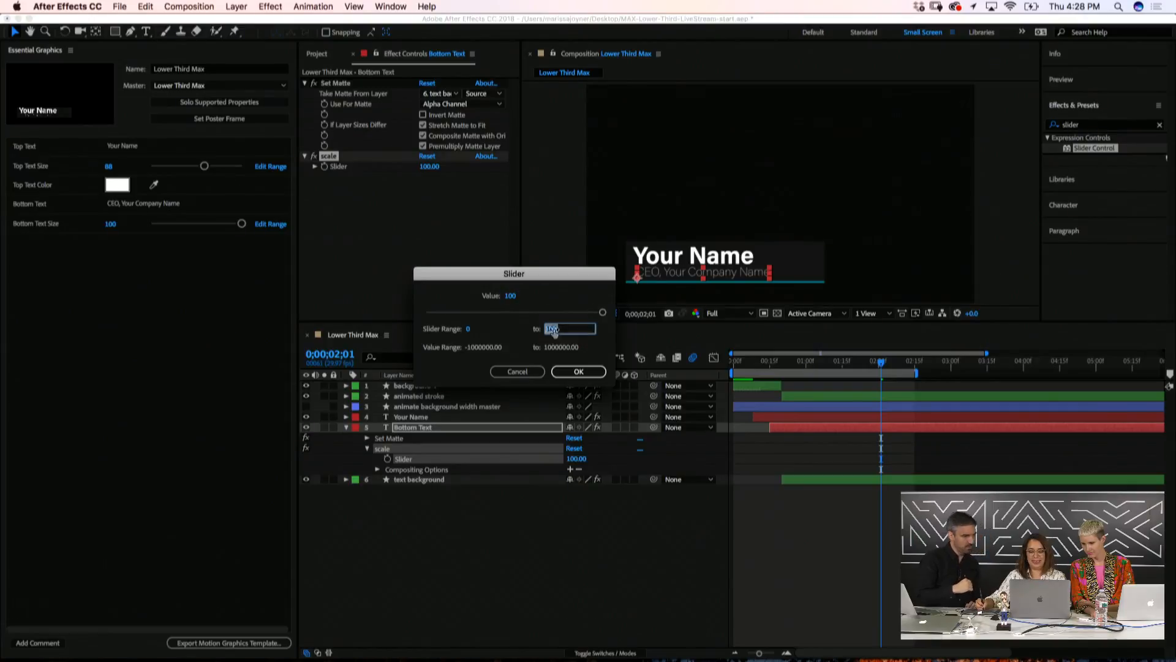
pyautogui.write('150')
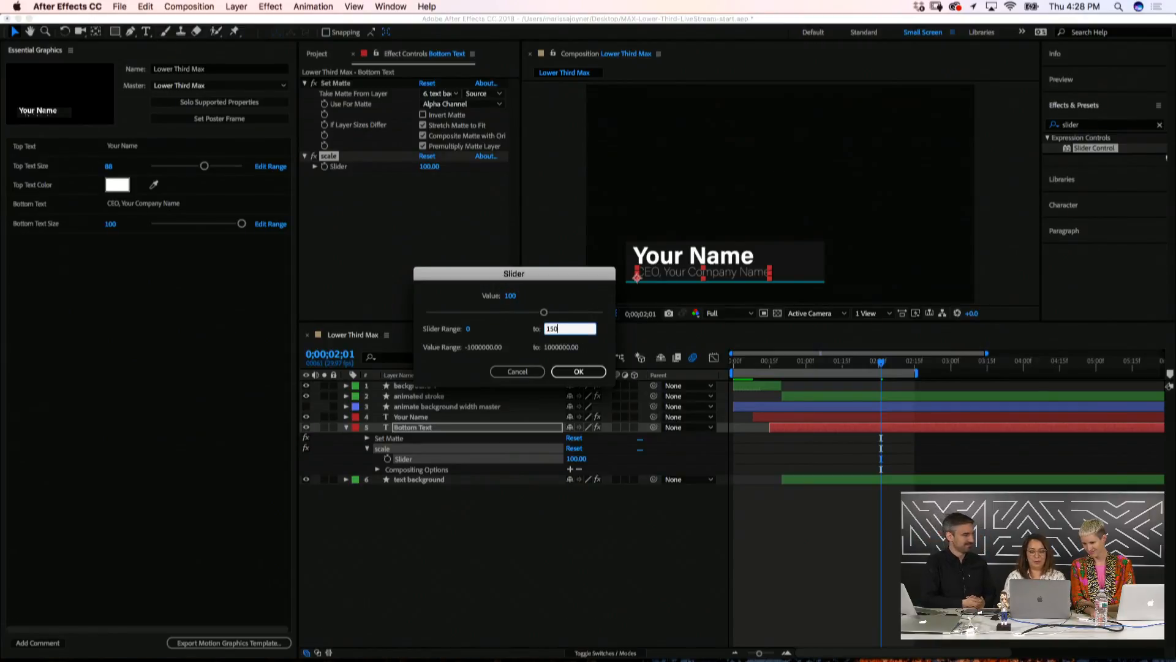
pyautogui.click(578, 372)
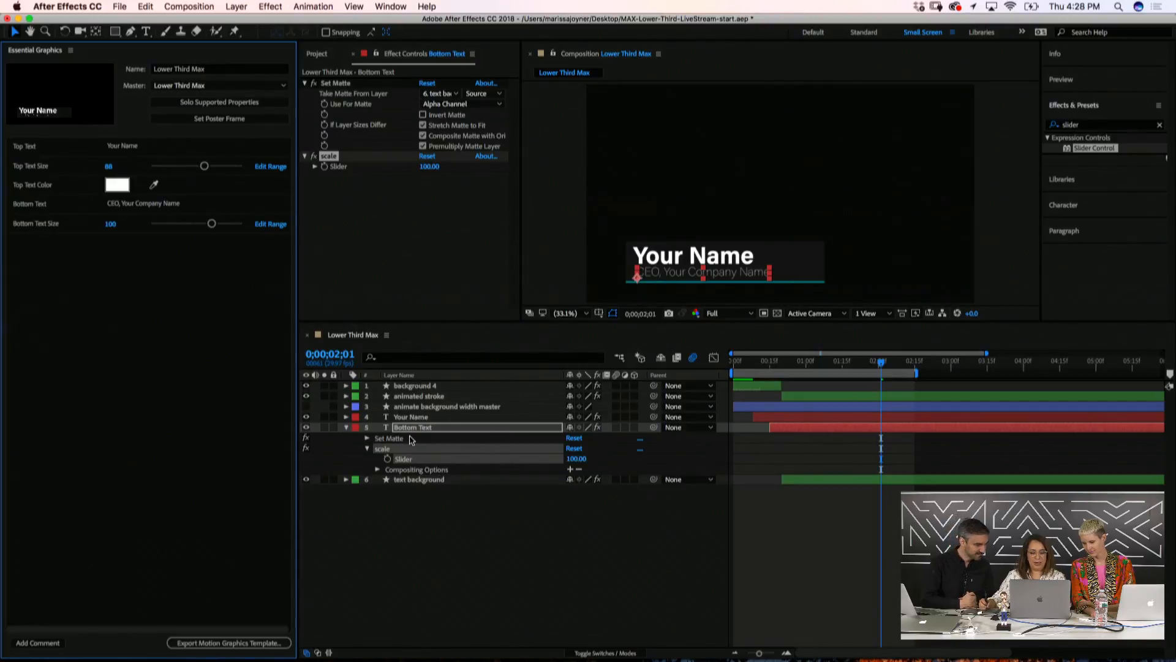
pyautogui.click(401, 432)
pyautogui.click(346, 428)
pyautogui.click(346, 428)
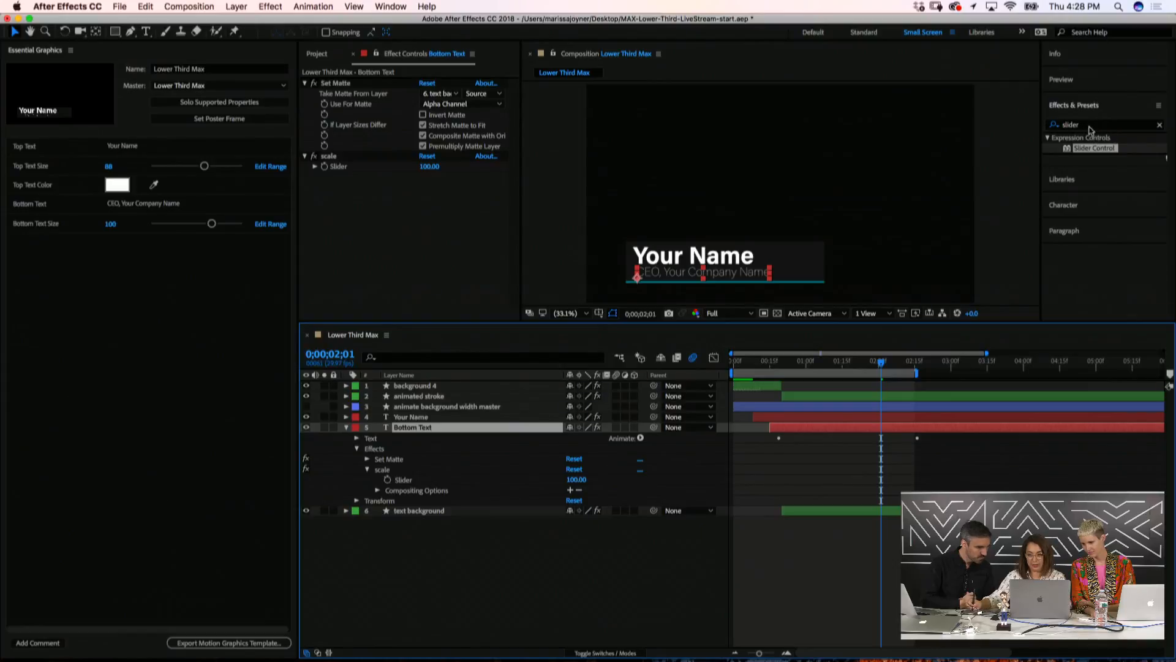
# Add a Fill effect to Bottom Text, expose its colour in Essential Graphics, and set it to white
pyautogui.click(1054, 126)
pyautogui.write('fill')
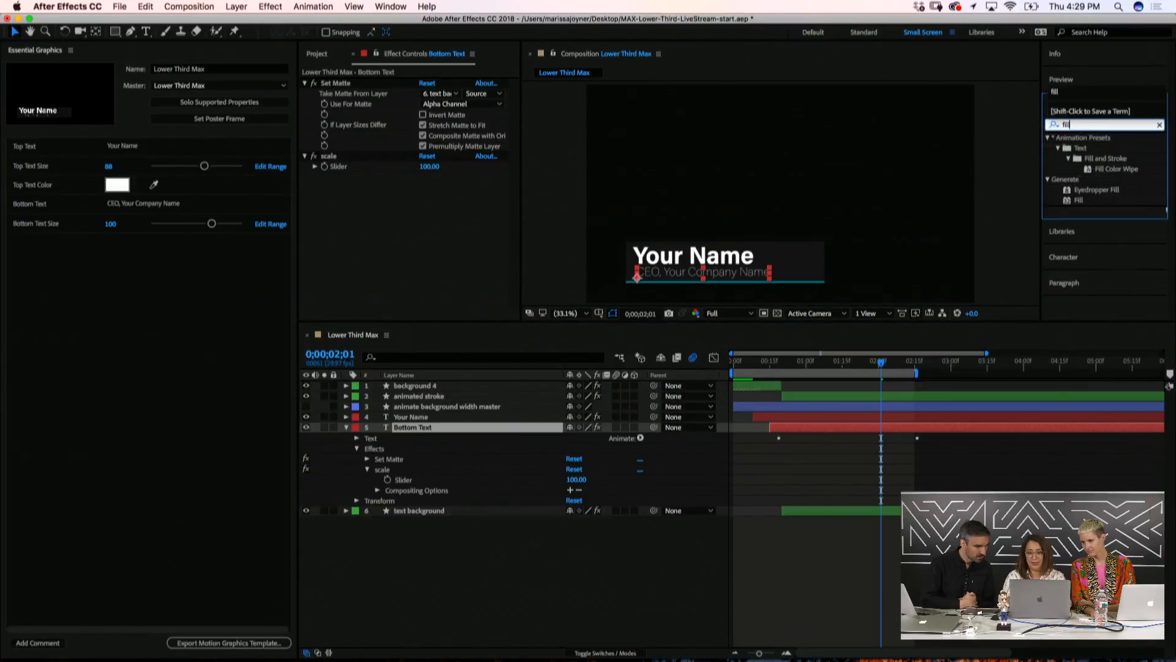
pyautogui.doubleClick(1078, 199)
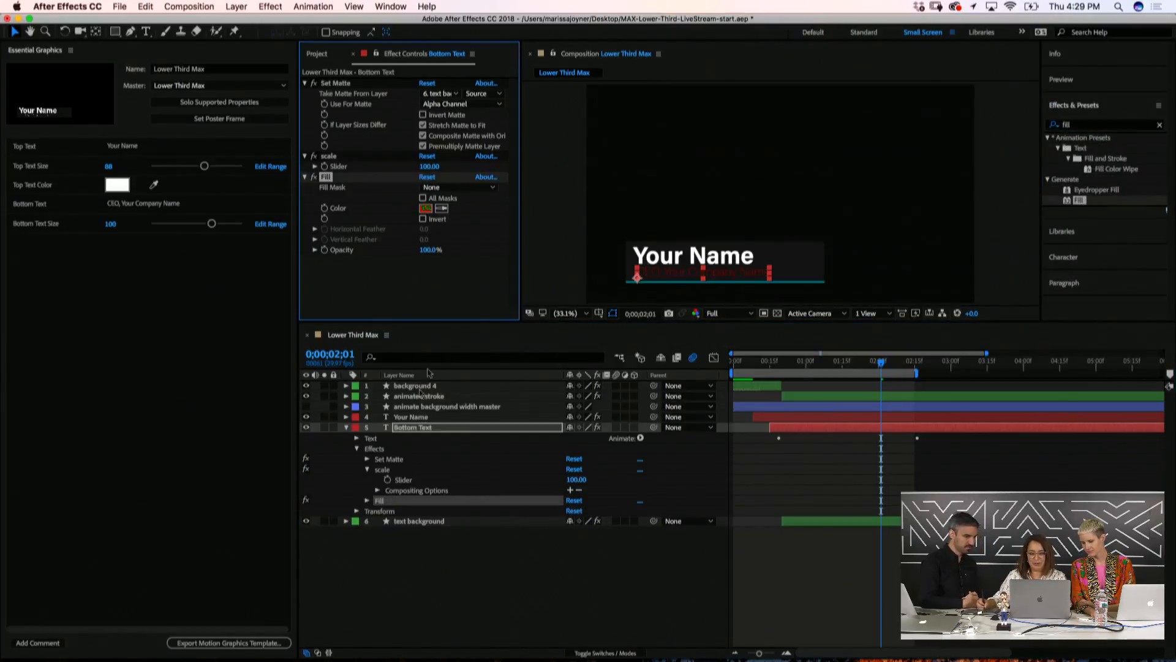
pyautogui.click(411, 429)
pyautogui.press('e')
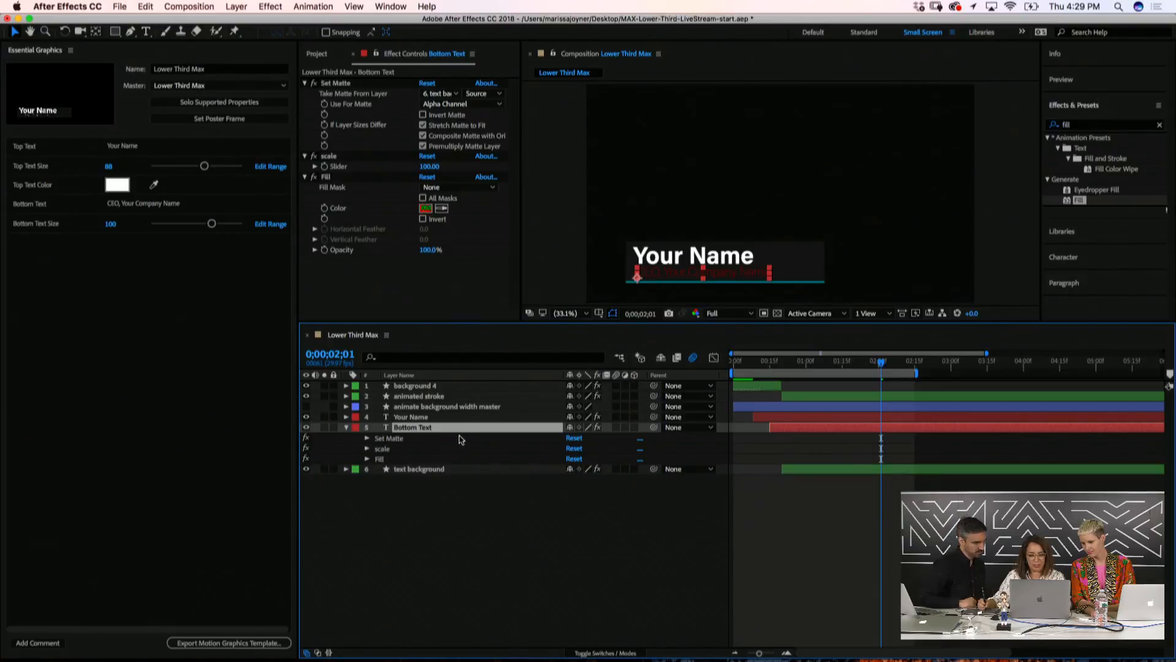
pyautogui.click(367, 458)
pyautogui.moveTo(402, 491); pyautogui.dragTo(129, 322)
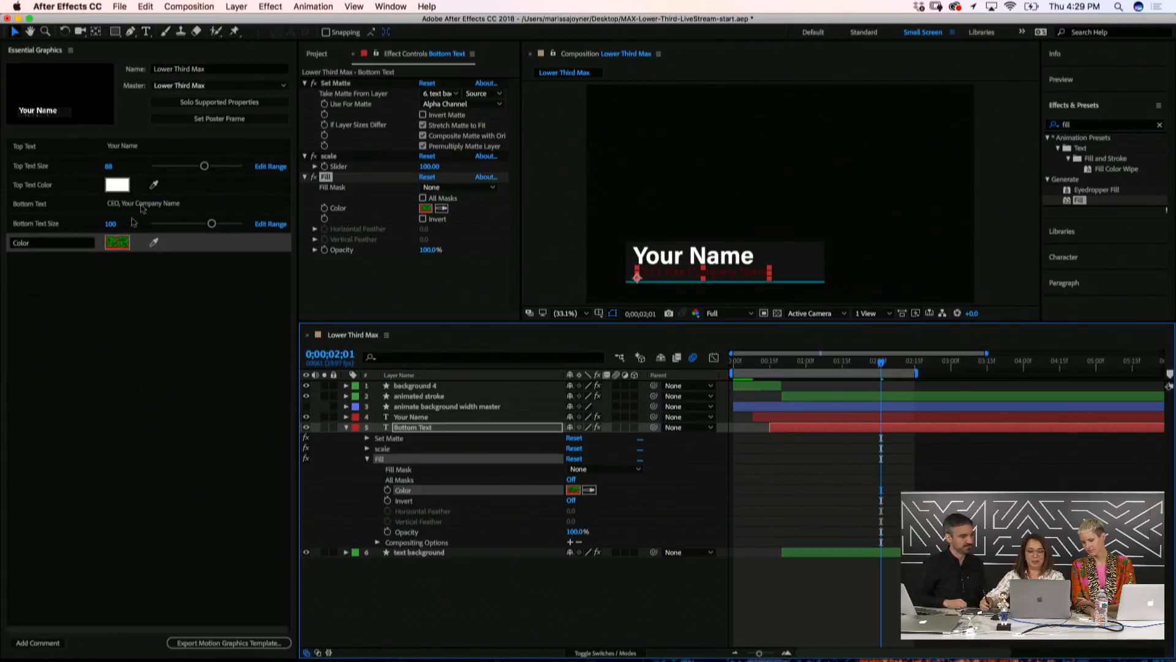
pyautogui.click(117, 242)
pyautogui.click(616, 260)
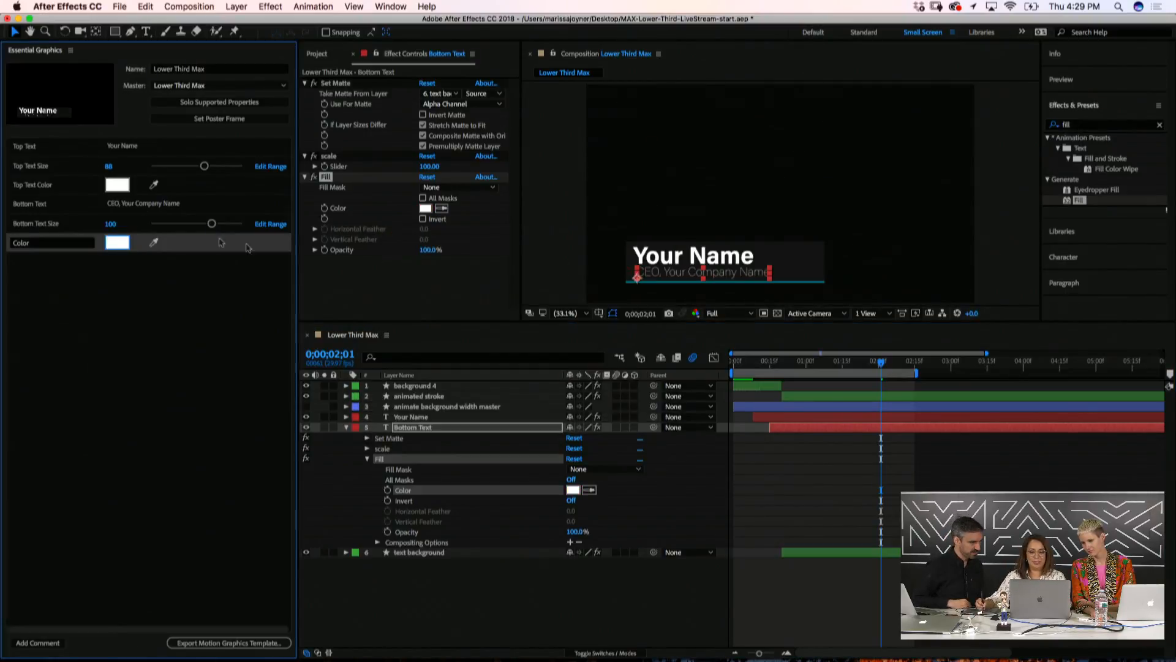
# Rename the colour property 'Bottom Text Color' and collapse the Bottom Text layer
pyautogui.click(41, 244)
pyautogui.write('Bot')
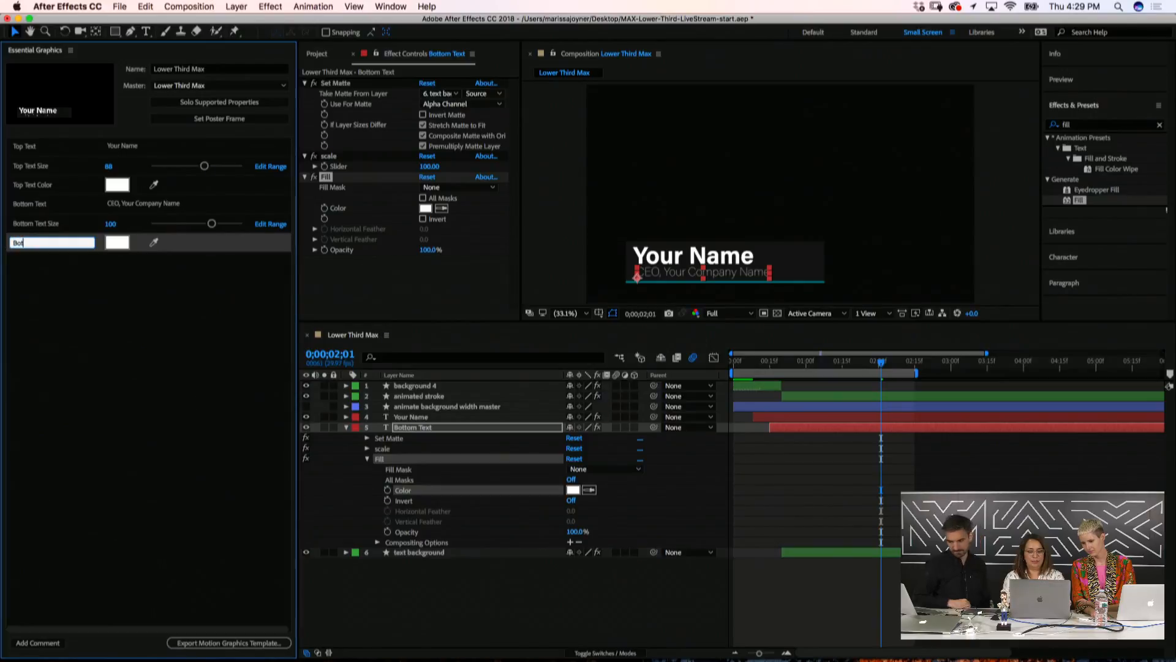
pyautogui.write('tom Text Co')
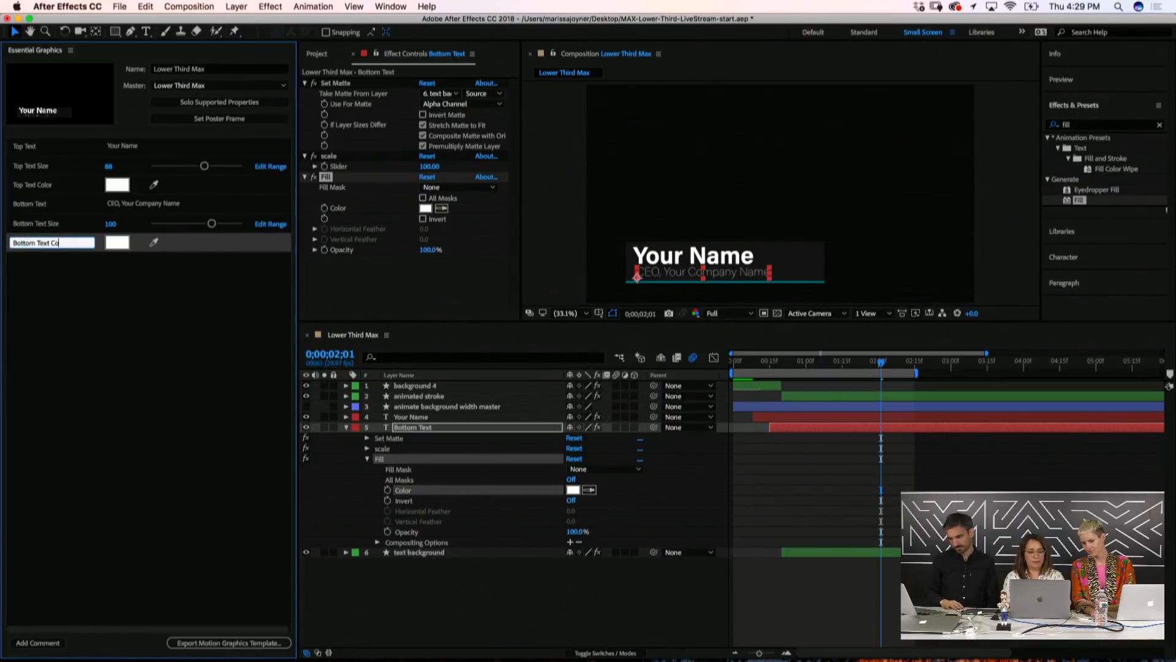
pyautogui.write('lkor')
pyautogui.press('Return')
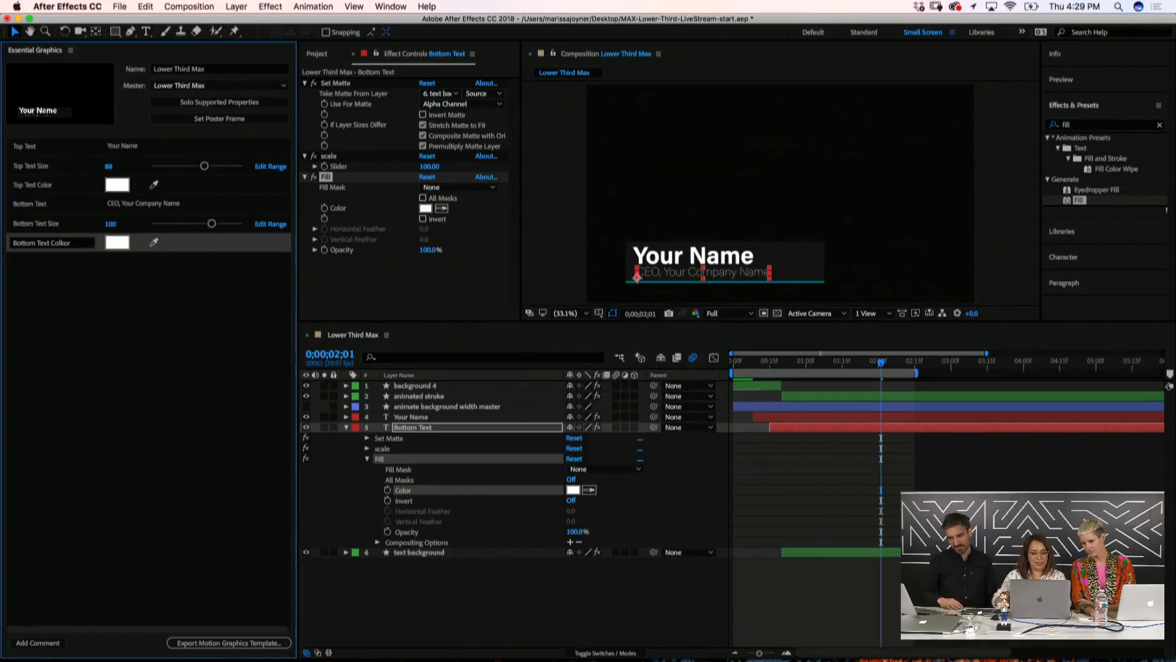
pyautogui.click(78, 244)
pyautogui.press('Return')
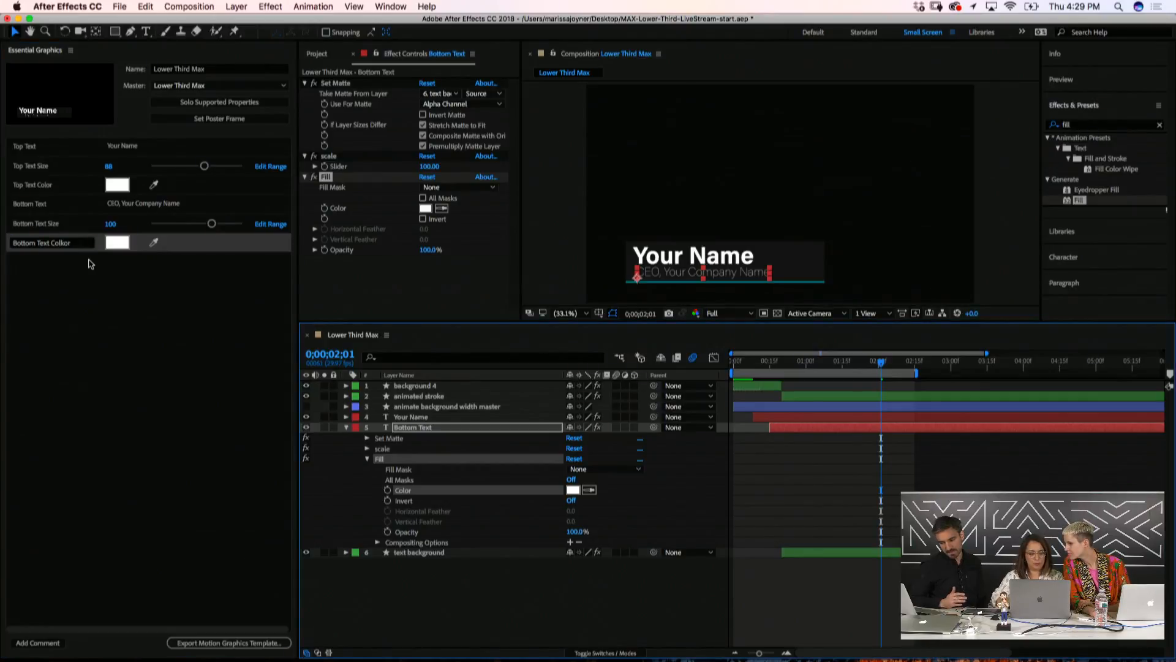
pyautogui.click(79, 243)
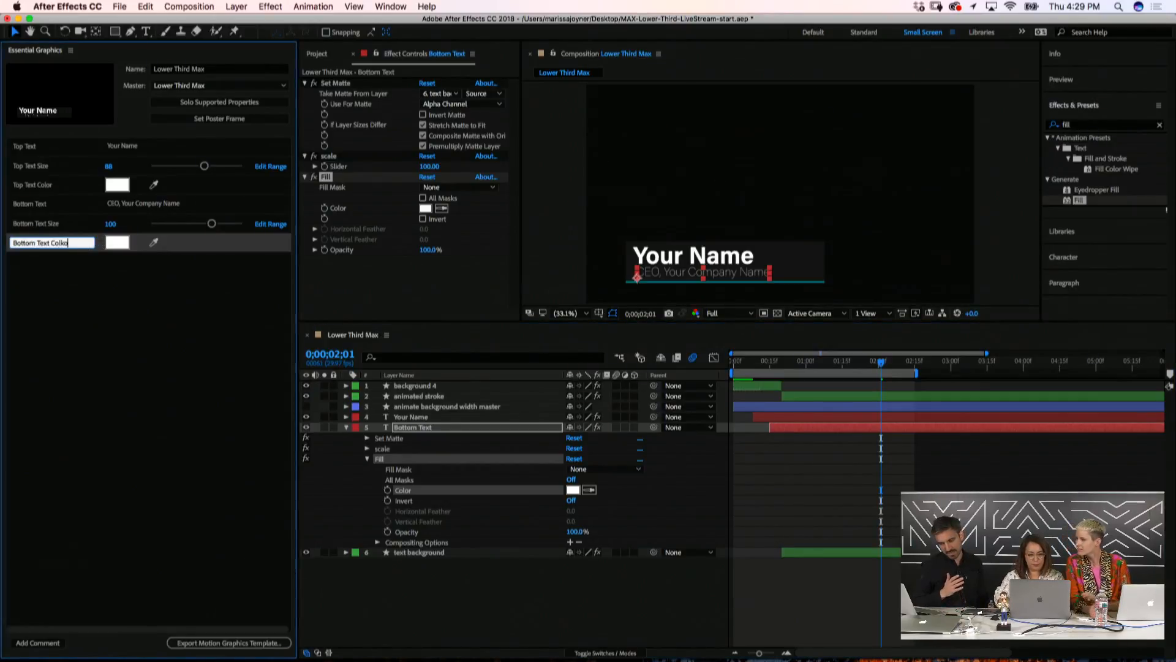
pyautogui.press('BackSpace')
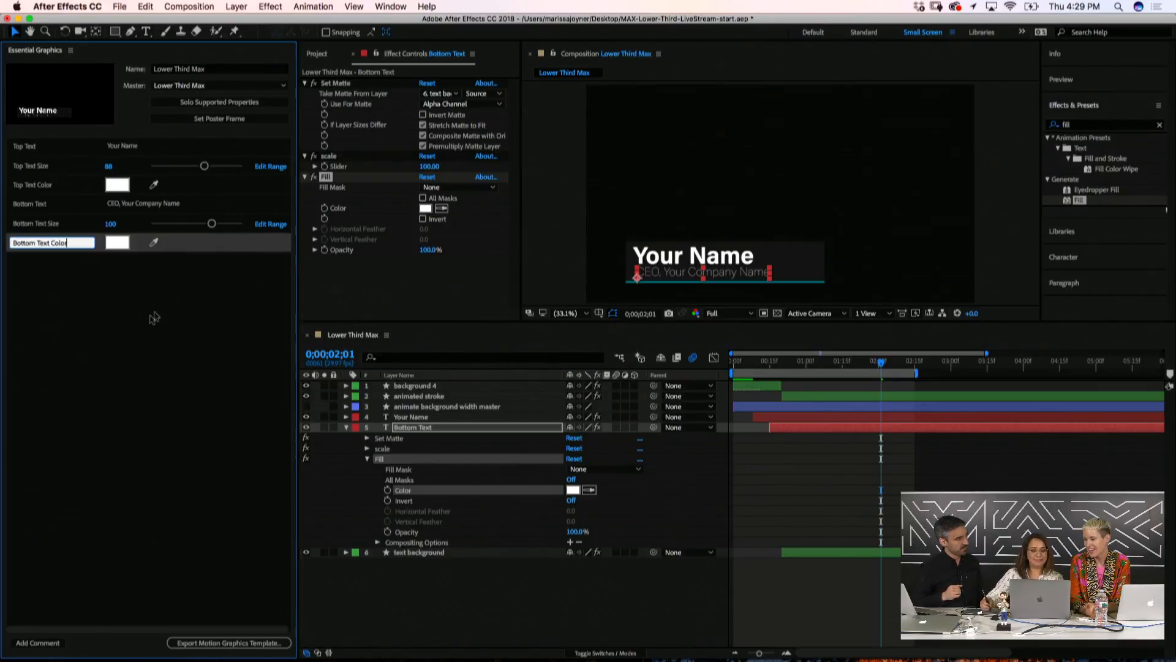
pyautogui.press('Return')
pyautogui.click(347, 427)
pyautogui.click(410, 503)
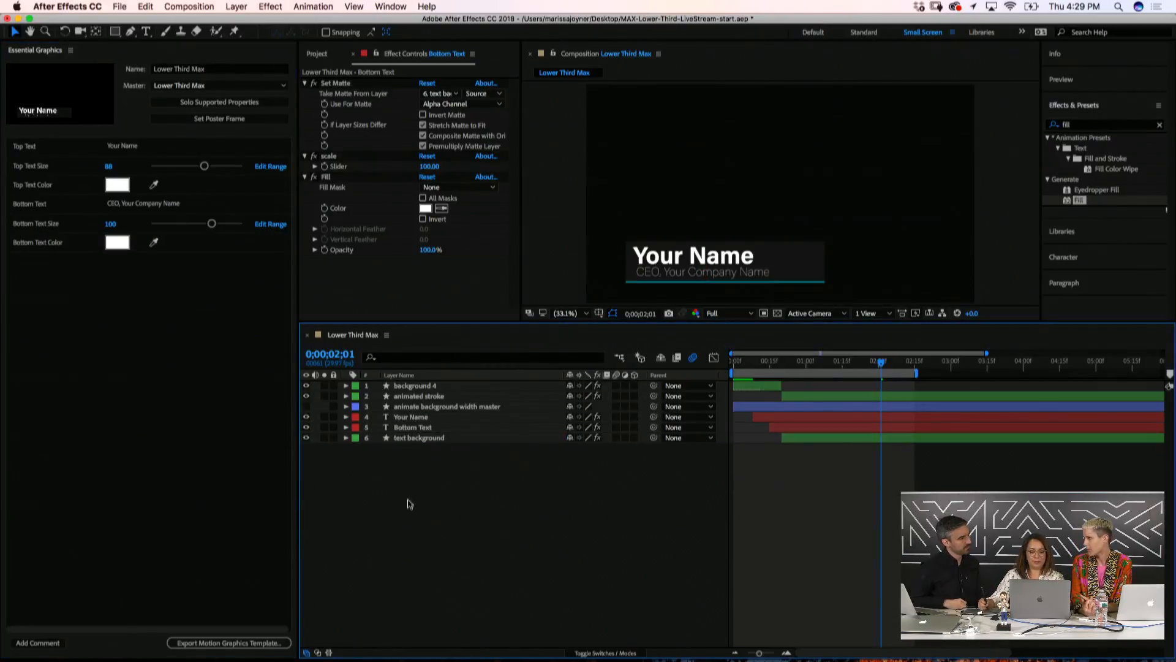
pyautogui.click(404, 438)
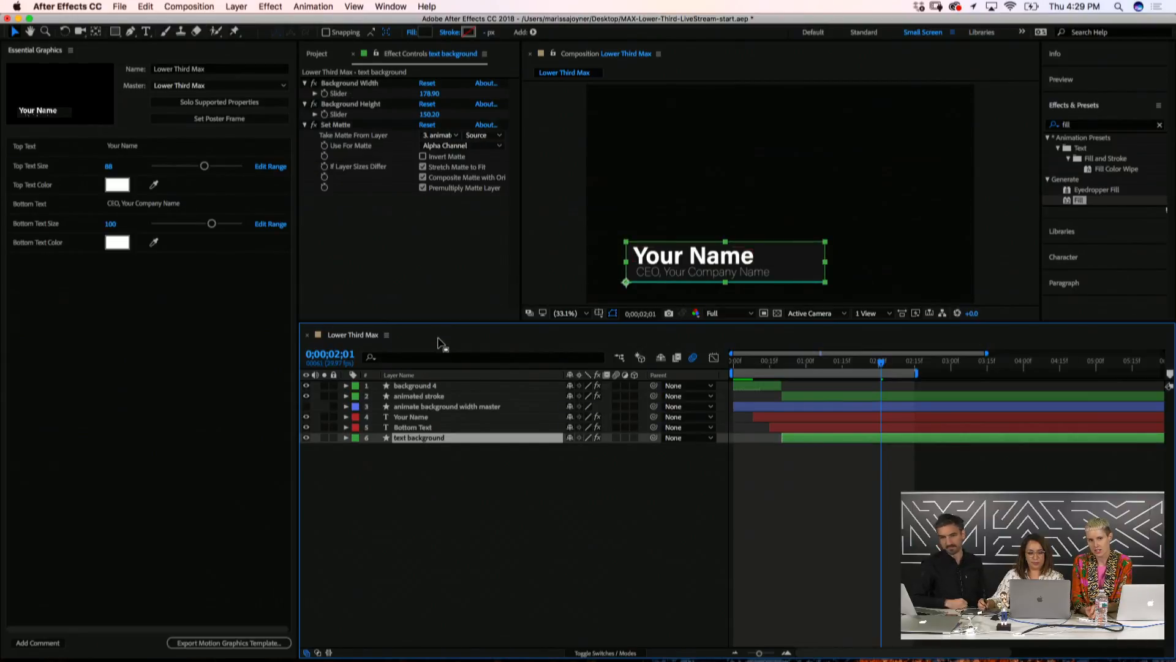
pyautogui.click(405, 427)
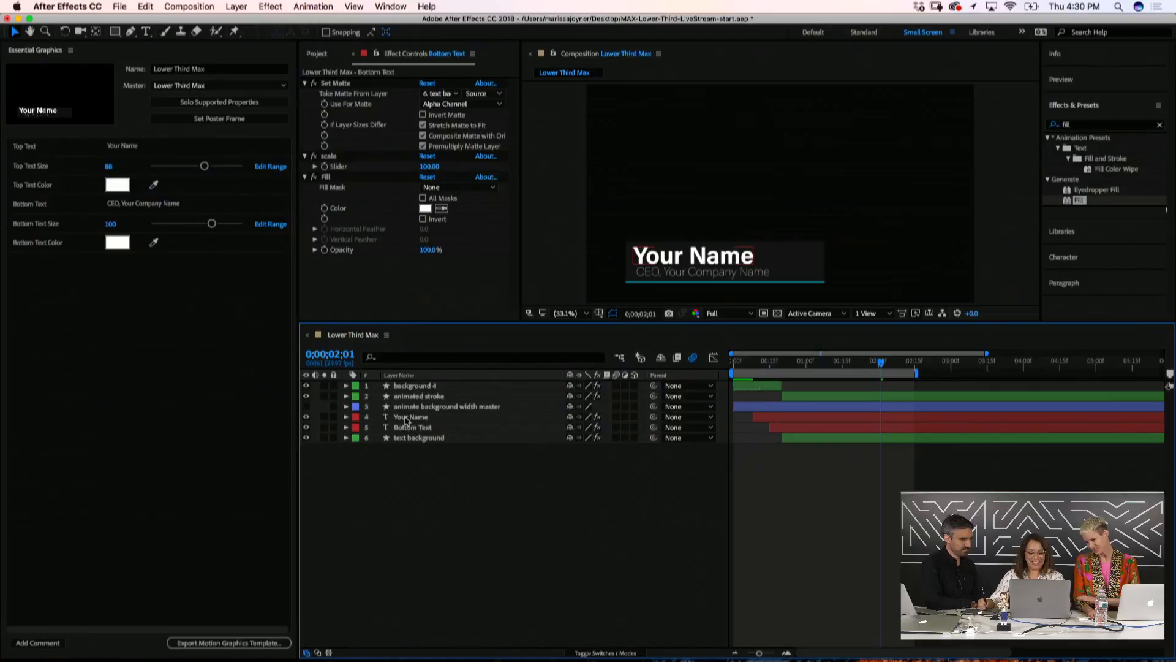
pyautogui.click(406, 427)
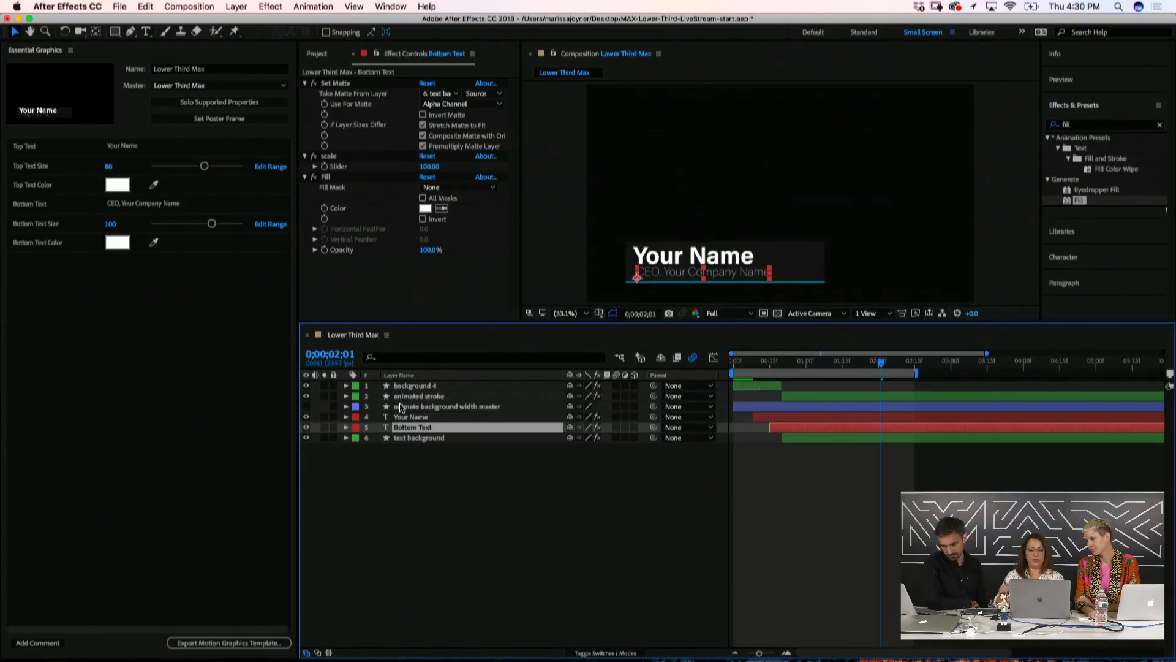
# Search Effects & Presets for 'checkbox' and apply Checkbox Control to Bottom Text
pyautogui.click(350, 495)
pyautogui.click(415, 427)
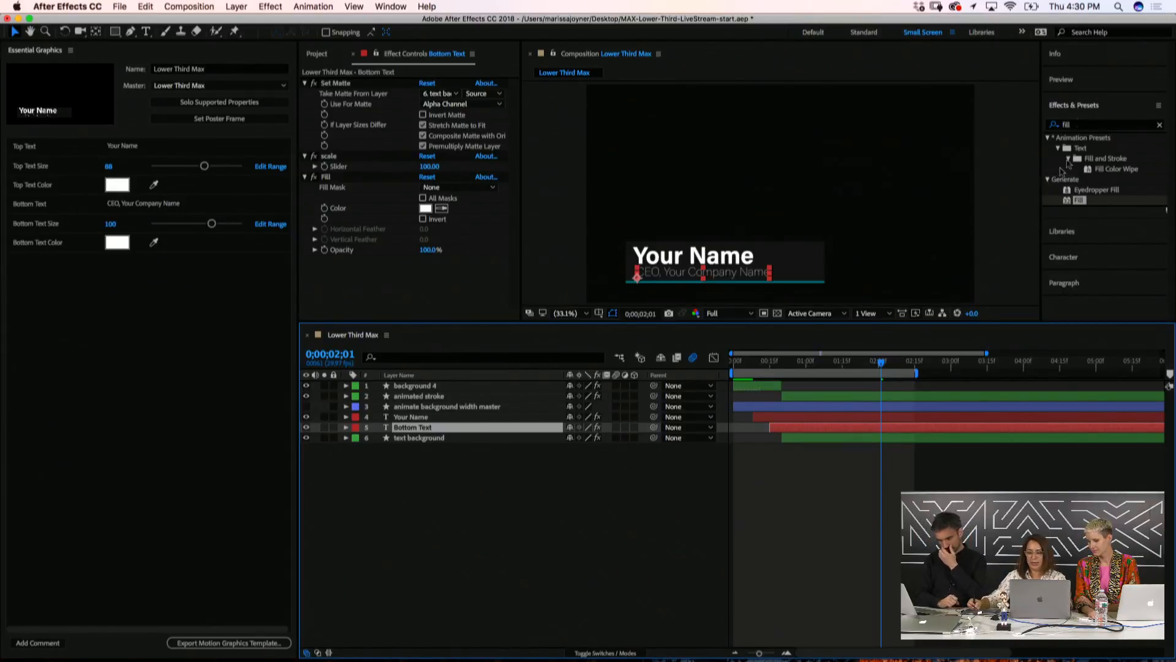
pyautogui.click(1054, 126)
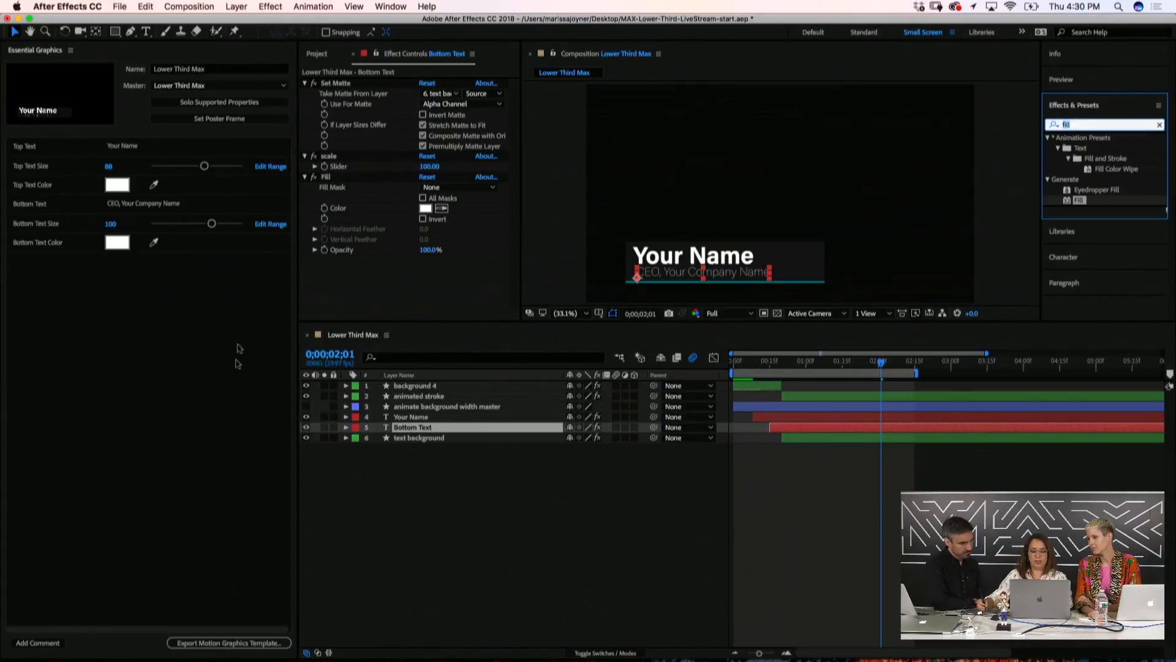
pyautogui.write('checkbox')
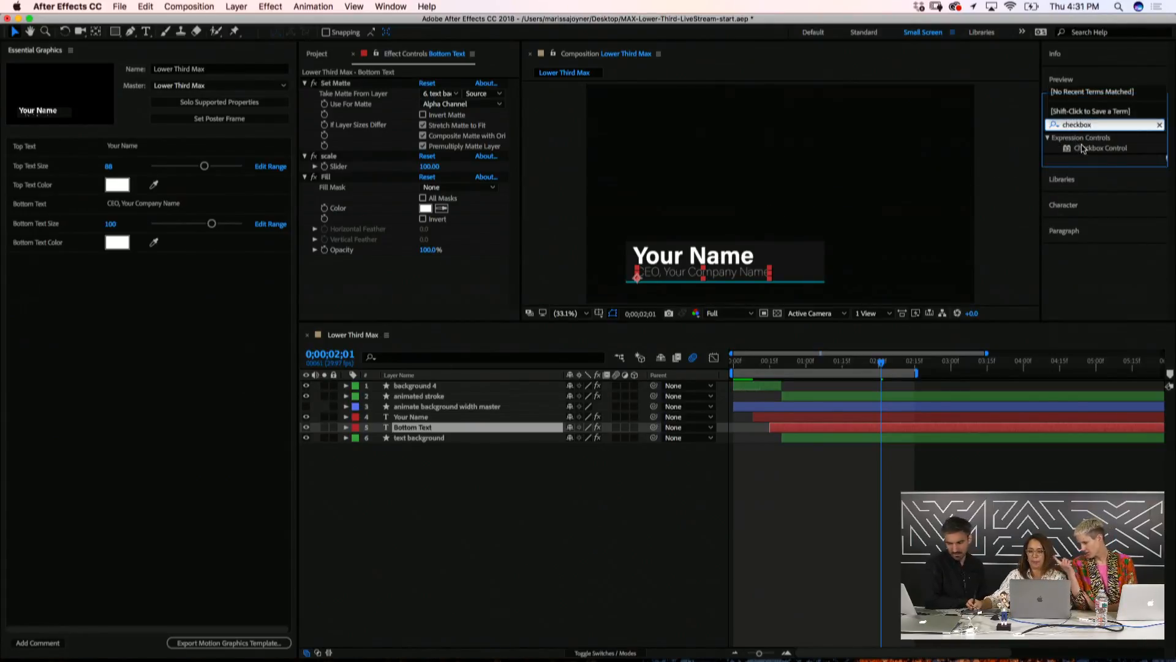
pyautogui.moveTo(1101, 147); pyautogui.dragTo(349, 264)
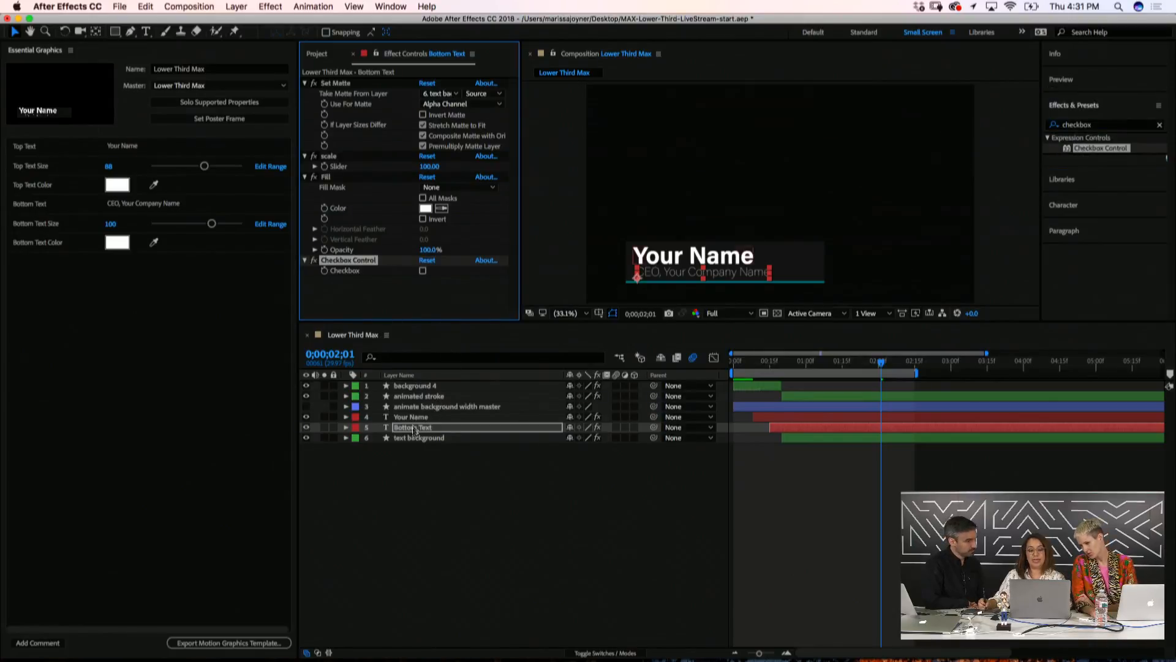
# Show Bottom Text's Opacity and rename the checkbox effect 'Turn On Bottom Text'
pyautogui.press('t')
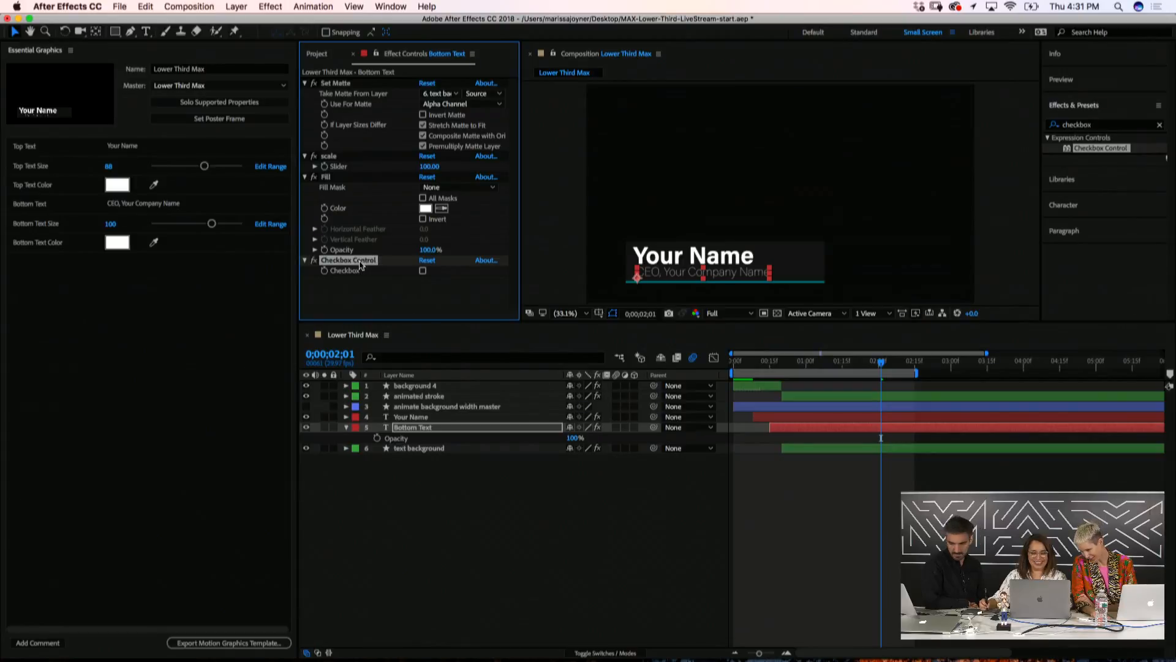
pyautogui.press('Return')
pyautogui.write('Tju')
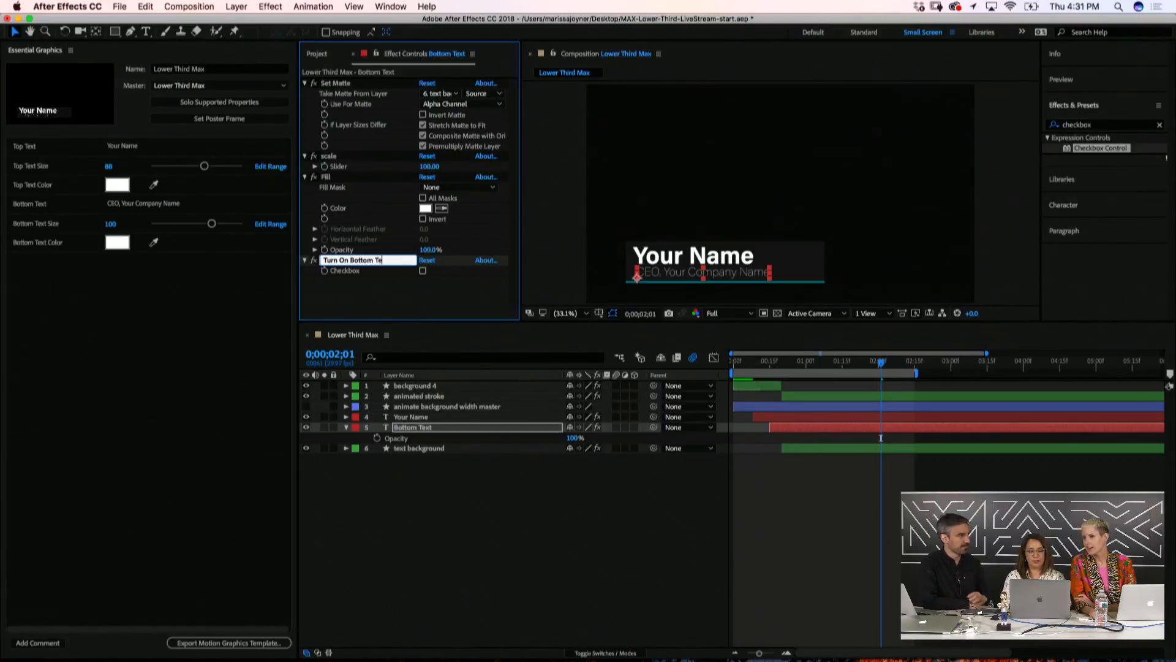
pyautogui.click(363, 507)
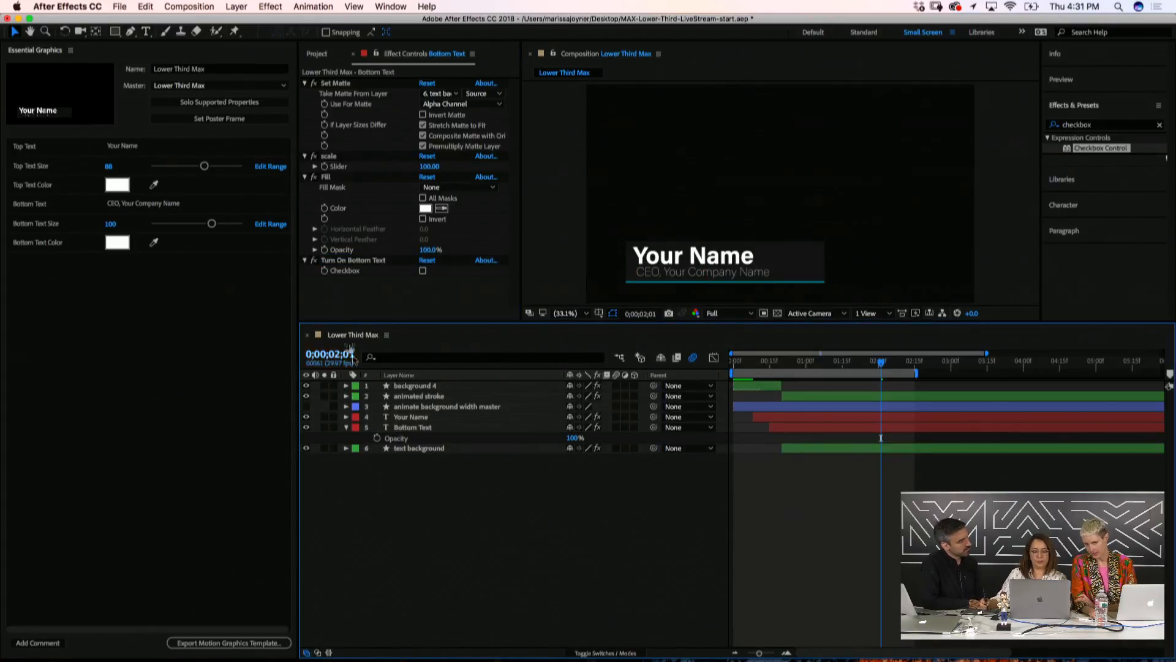
pyautogui.click(365, 427)
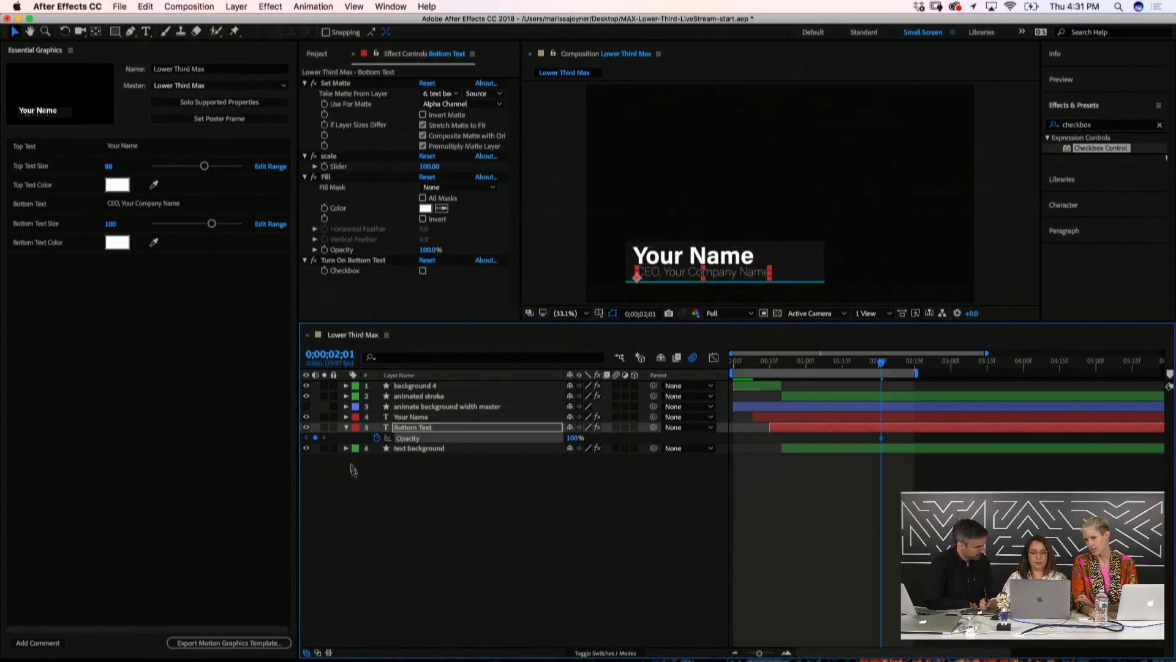
pyautogui.click(397, 503)
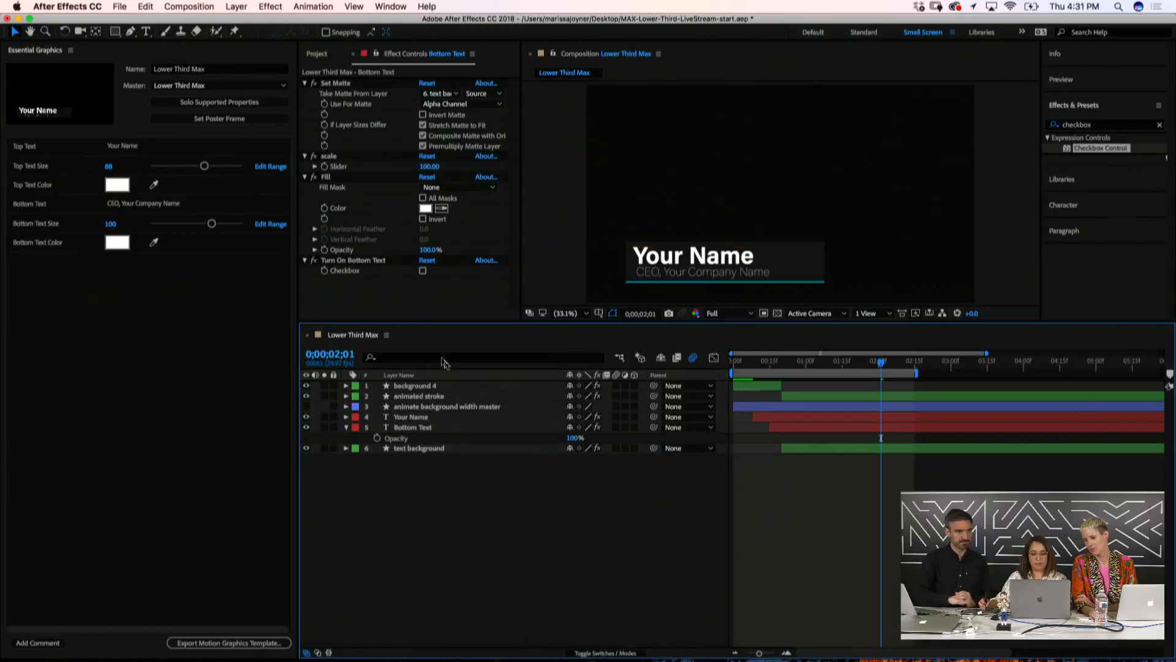
pyautogui.click(411, 428)
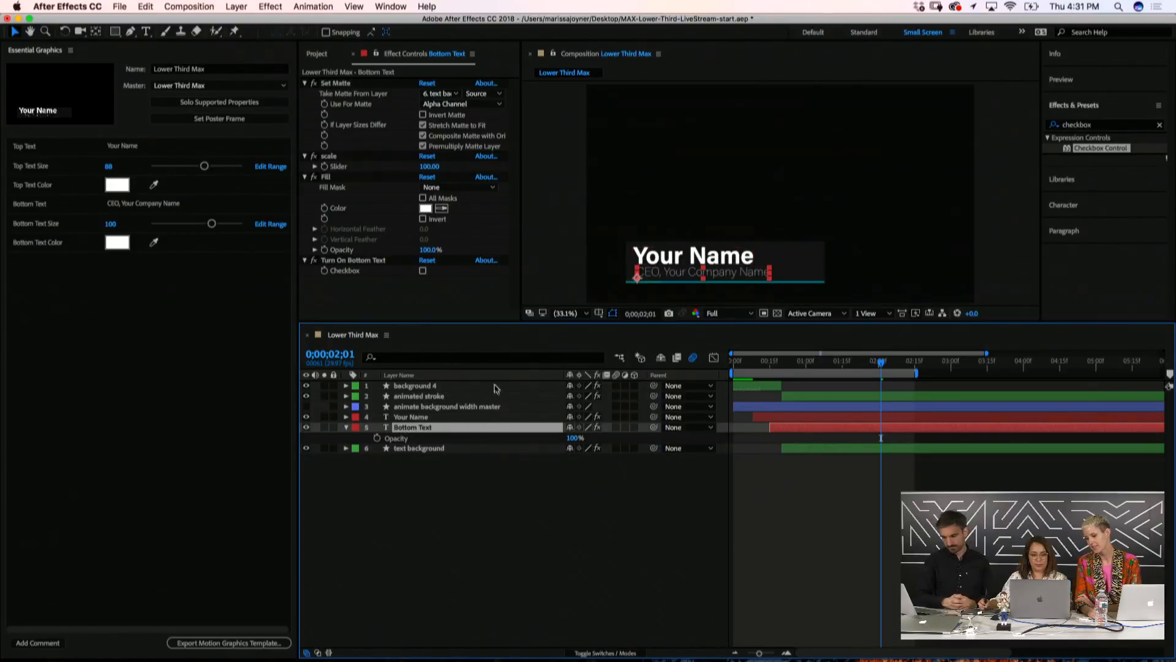
pyautogui.click(413, 448)
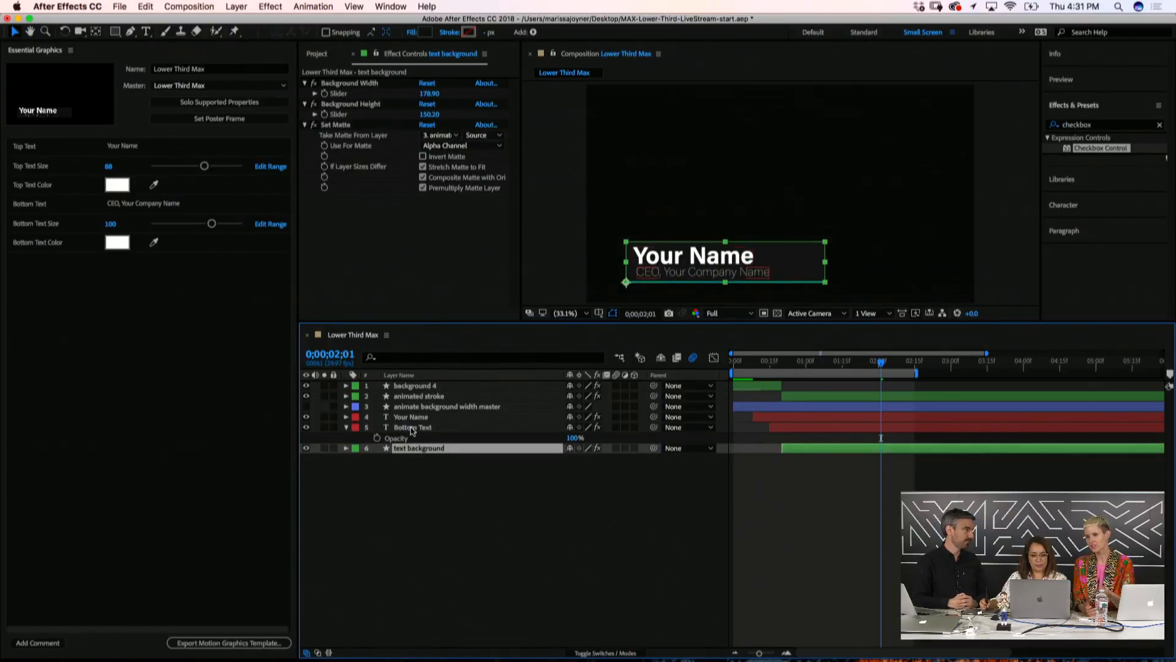
pyautogui.click(414, 428)
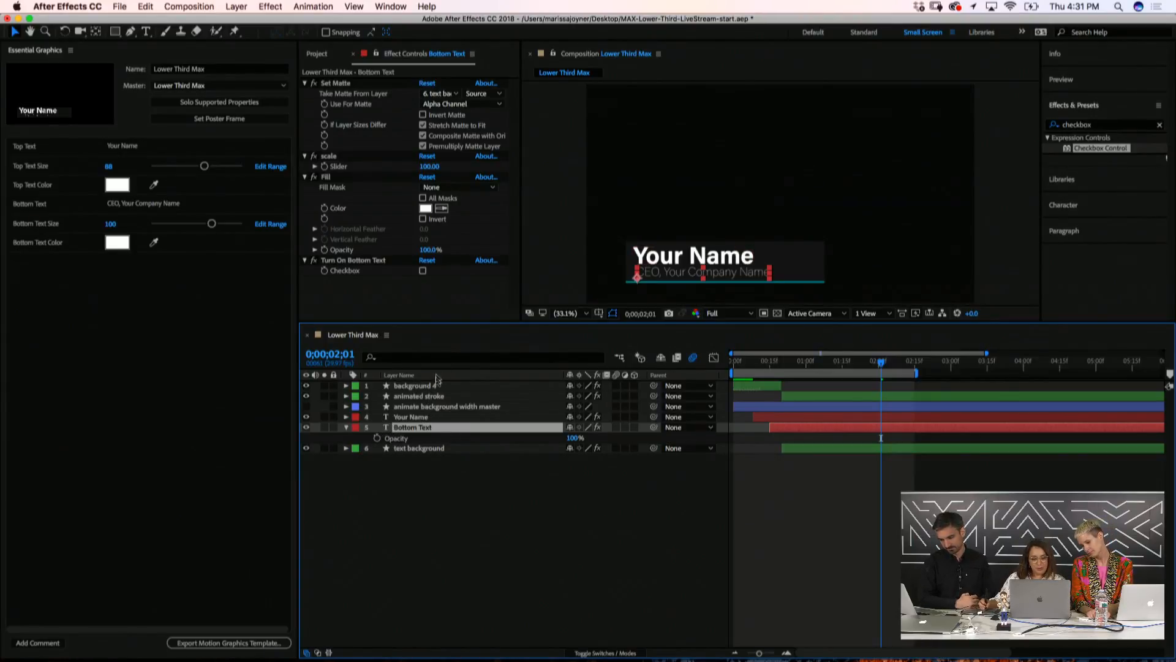
# Give Bottom Text's Opacity the expression effect("Turn On Bottom Text")("Checkbox")*100
pyautogui.keyDown('alt'); pyautogui.click(377, 438); pyautogui.keyUp('alt')
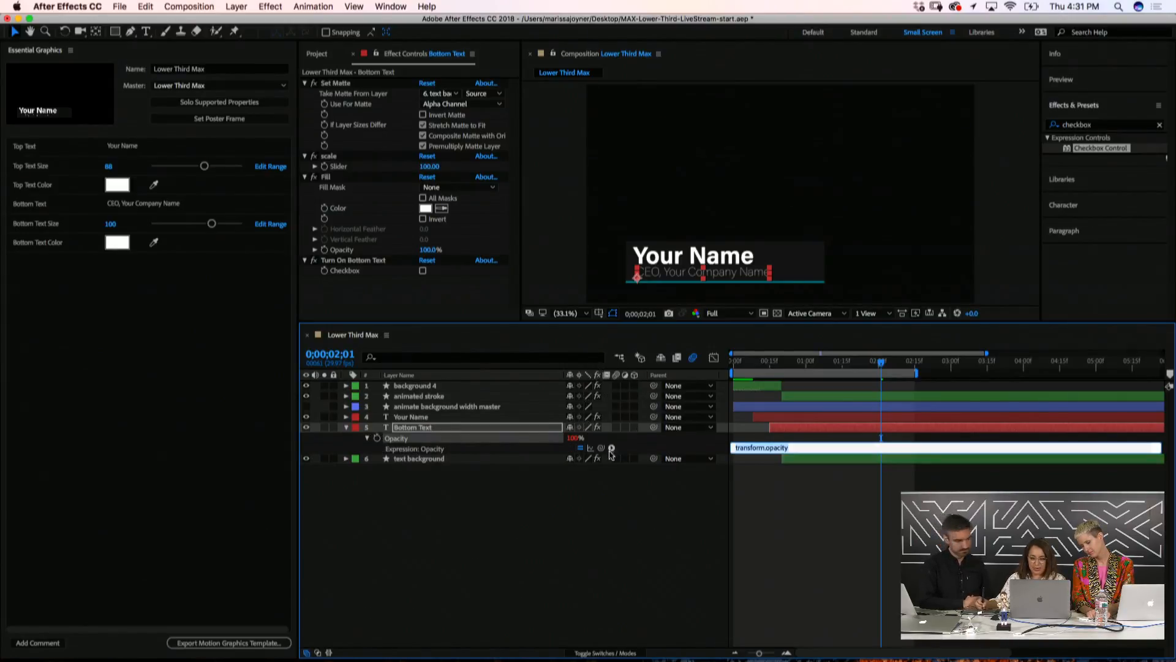
pyautogui.moveTo(601, 447); pyautogui.dragTo(345, 275)
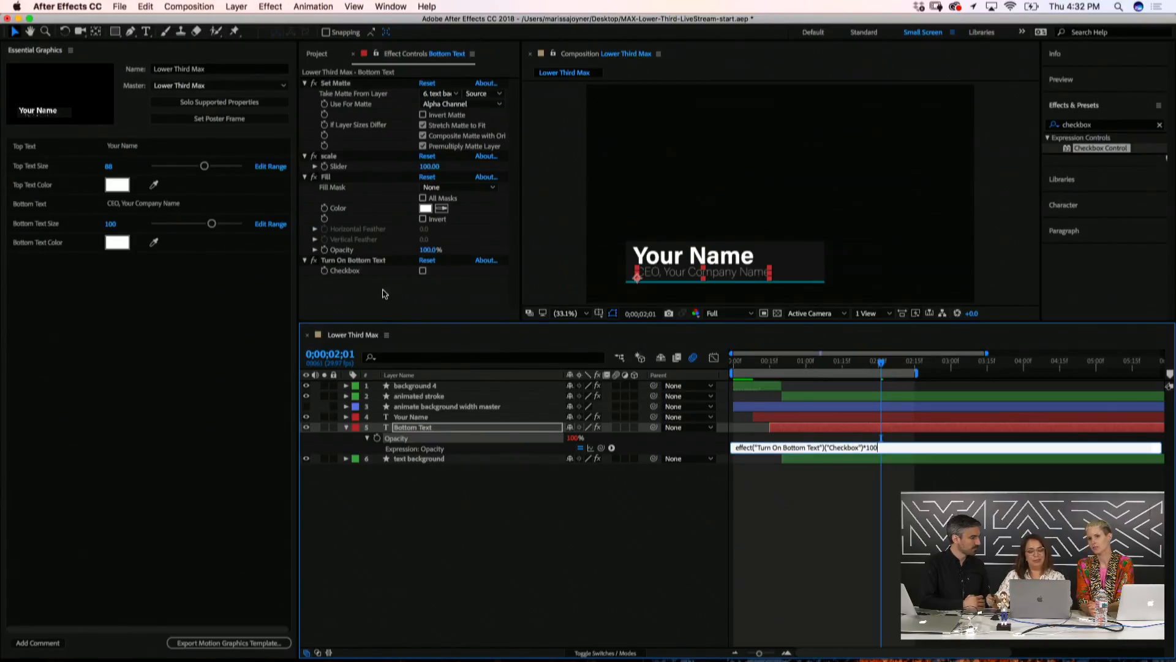
pyautogui.click(295, 504)
pyautogui.click(366, 506)
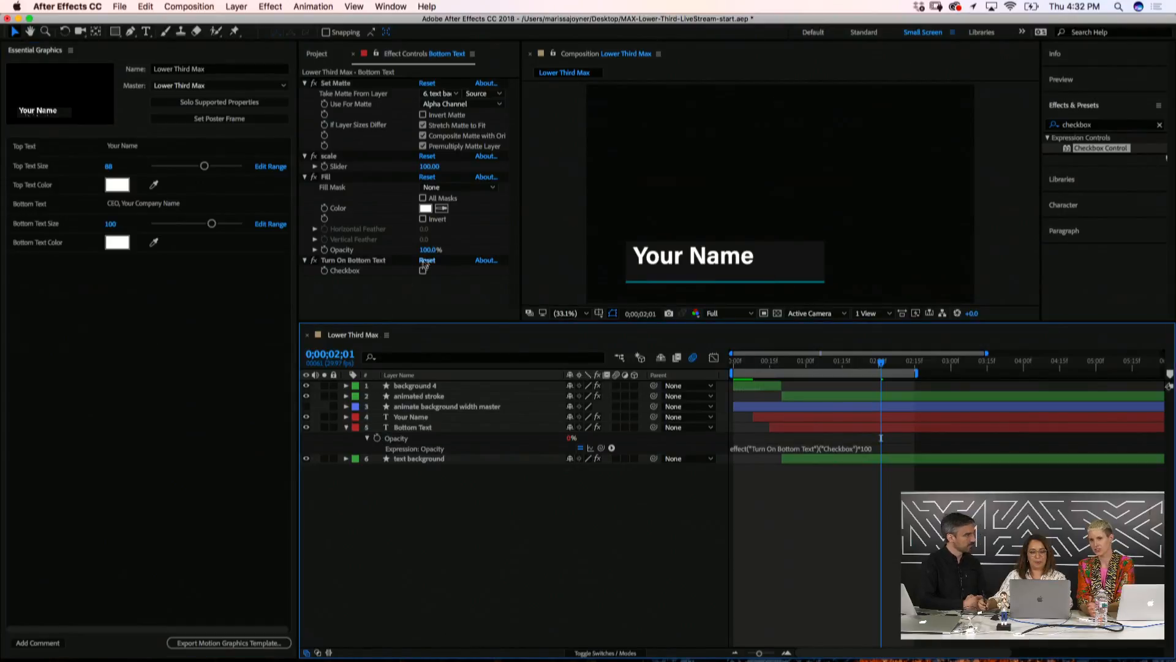
pyautogui.click(440, 283)
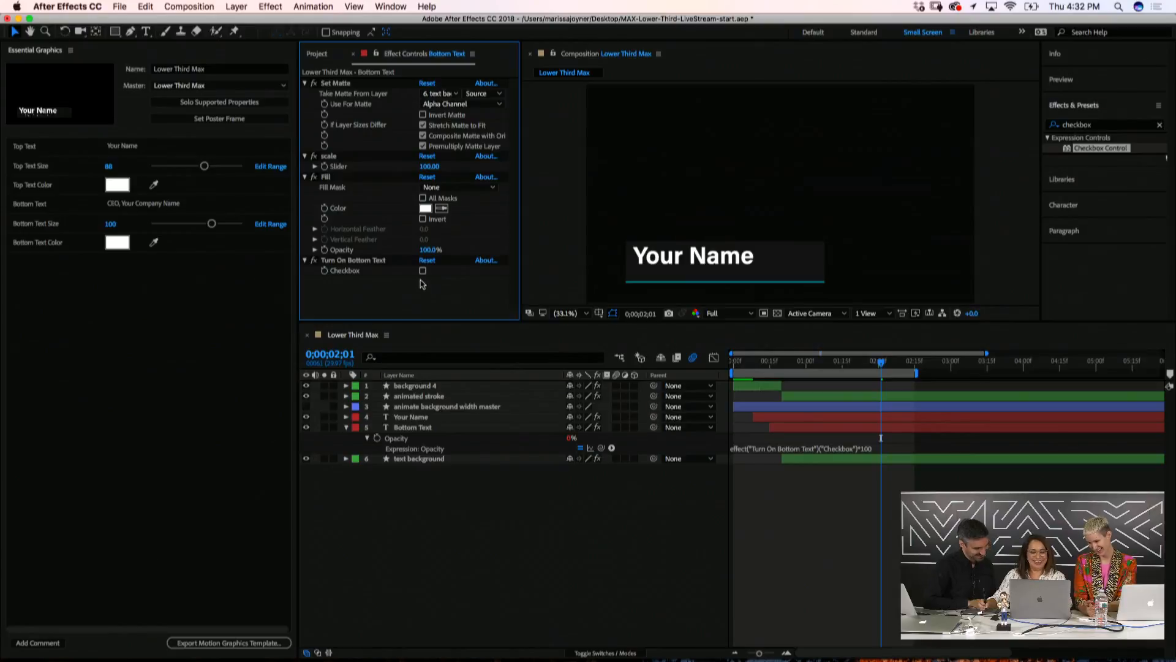
# Hide the animate background width layer and add Bottom Text's checkbox to Essential Graphics
pyautogui.click(409, 429)
pyautogui.press('e')
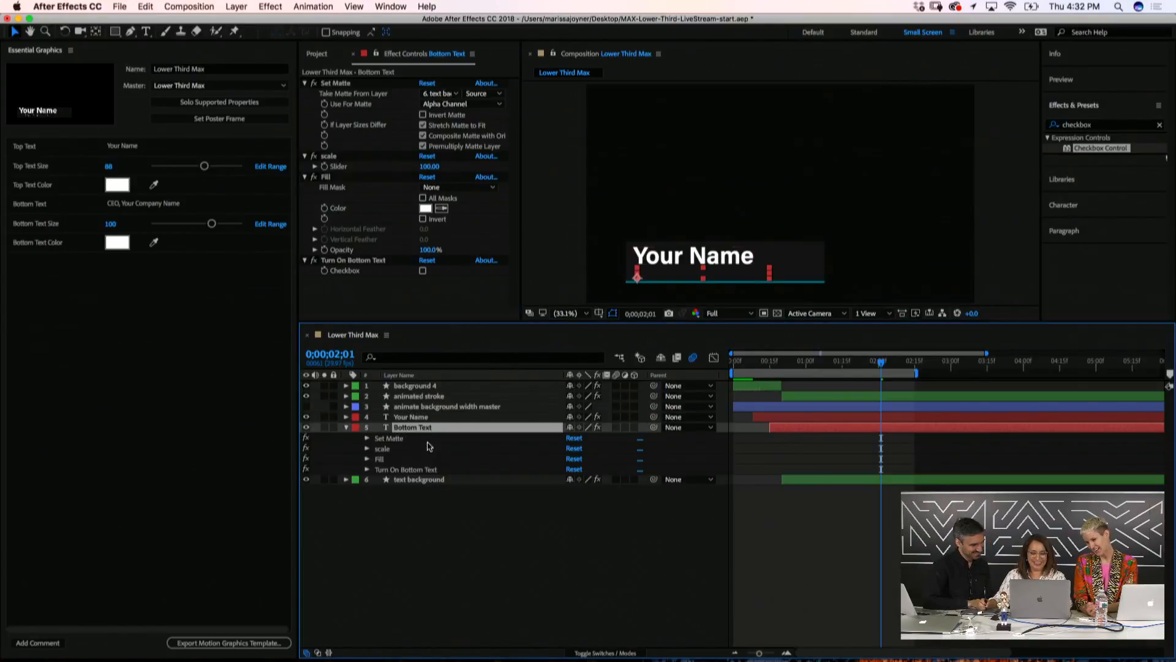
pyautogui.click(368, 470)
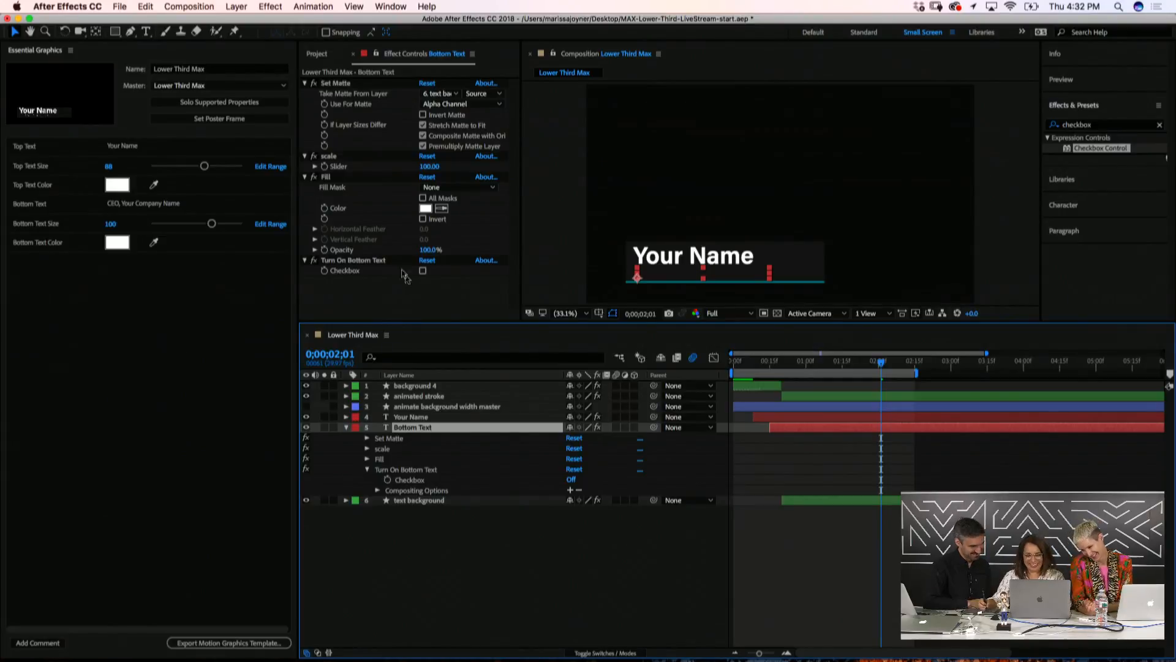
pyautogui.click(397, 297)
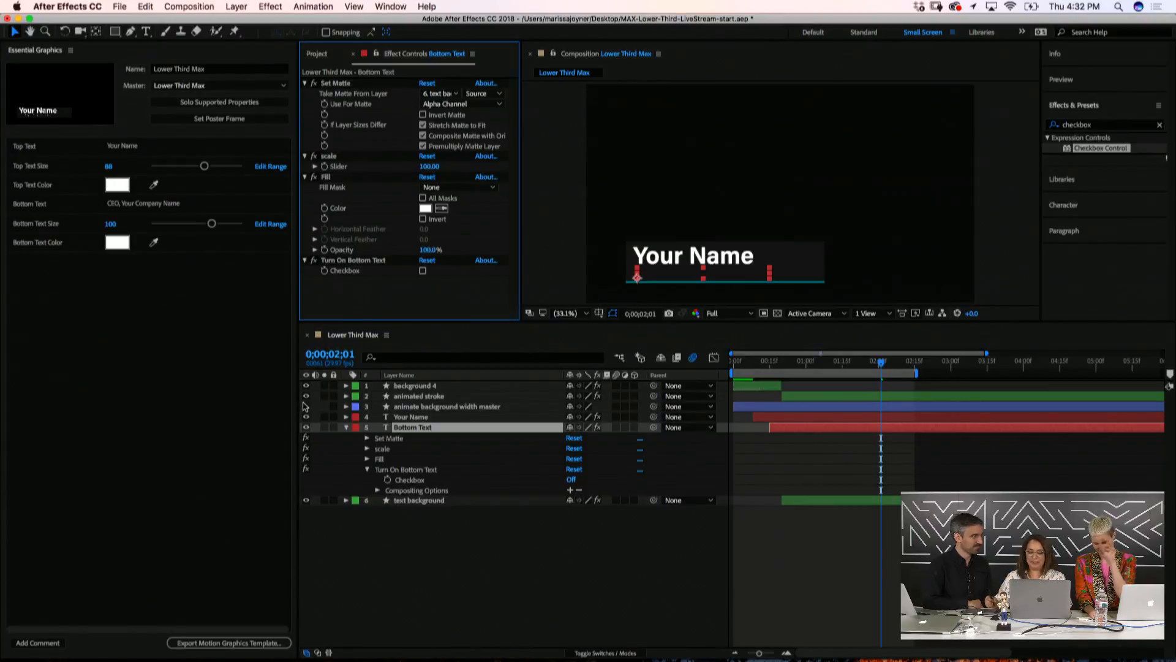
pyautogui.click(305, 407)
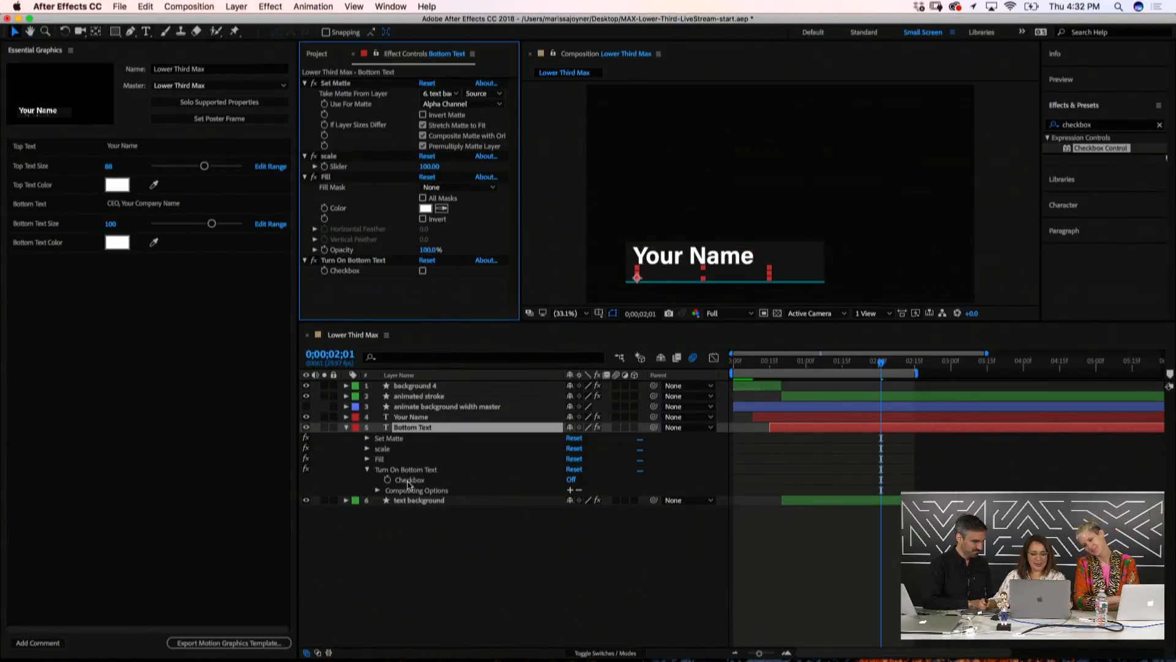
pyautogui.moveTo(409, 481); pyautogui.dragTo(123, 334)
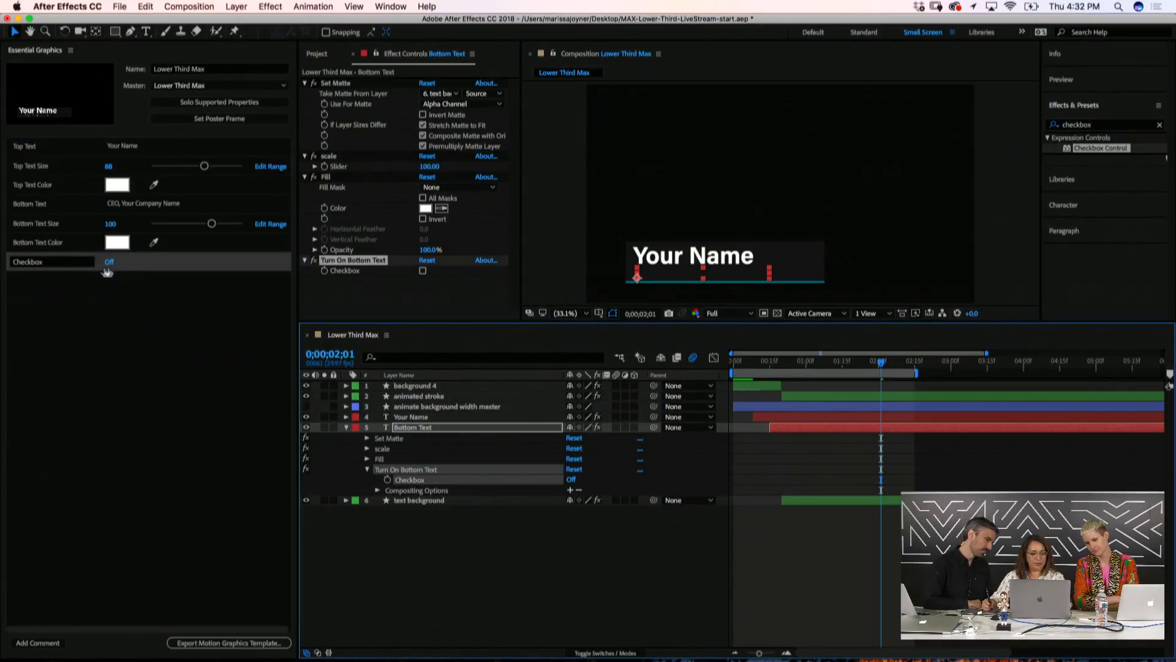
pyautogui.click(111, 263)
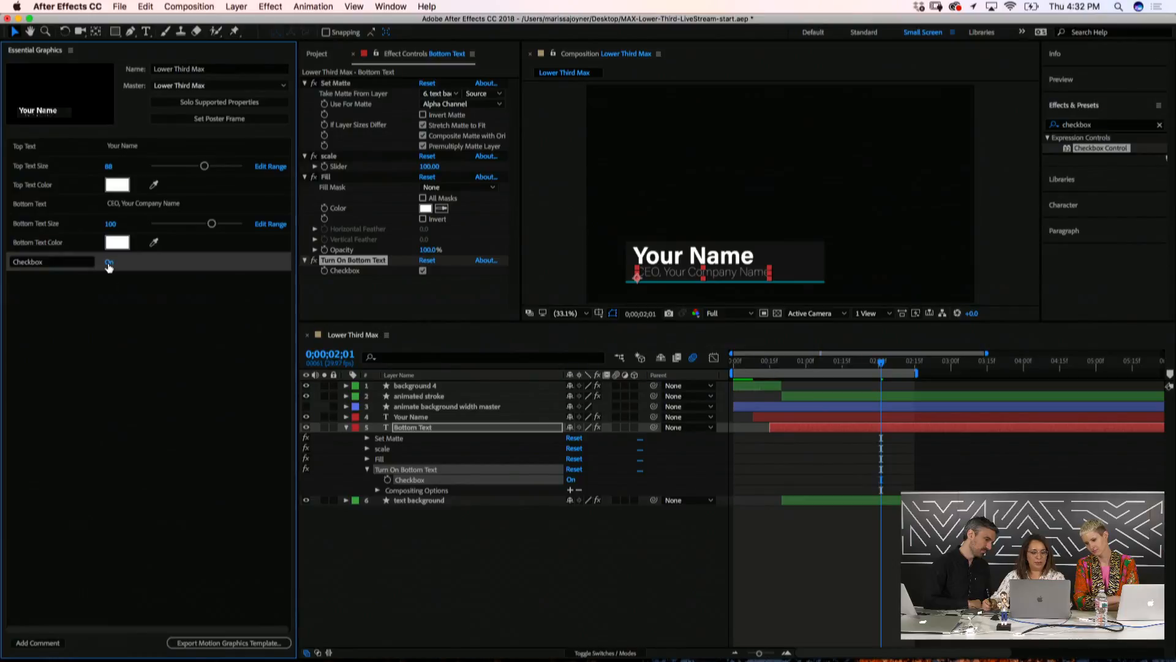
# Rename the checkbox property 'Turn On Lower Text' and switch it on
pyautogui.click(109, 262)
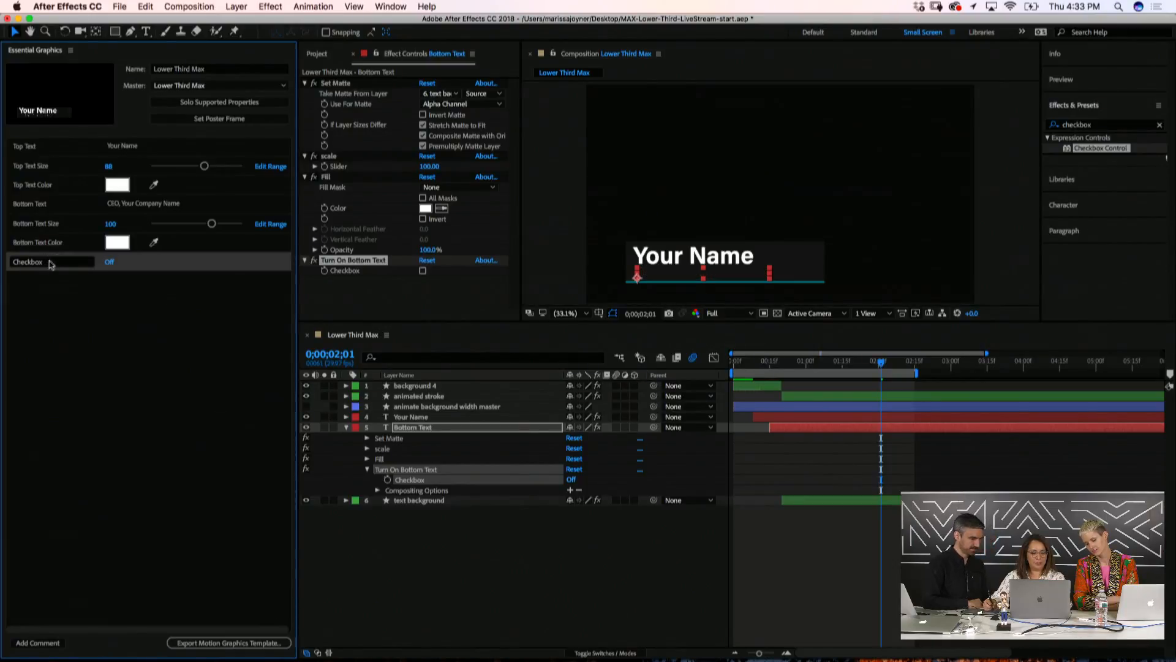
pyautogui.click(52, 263)
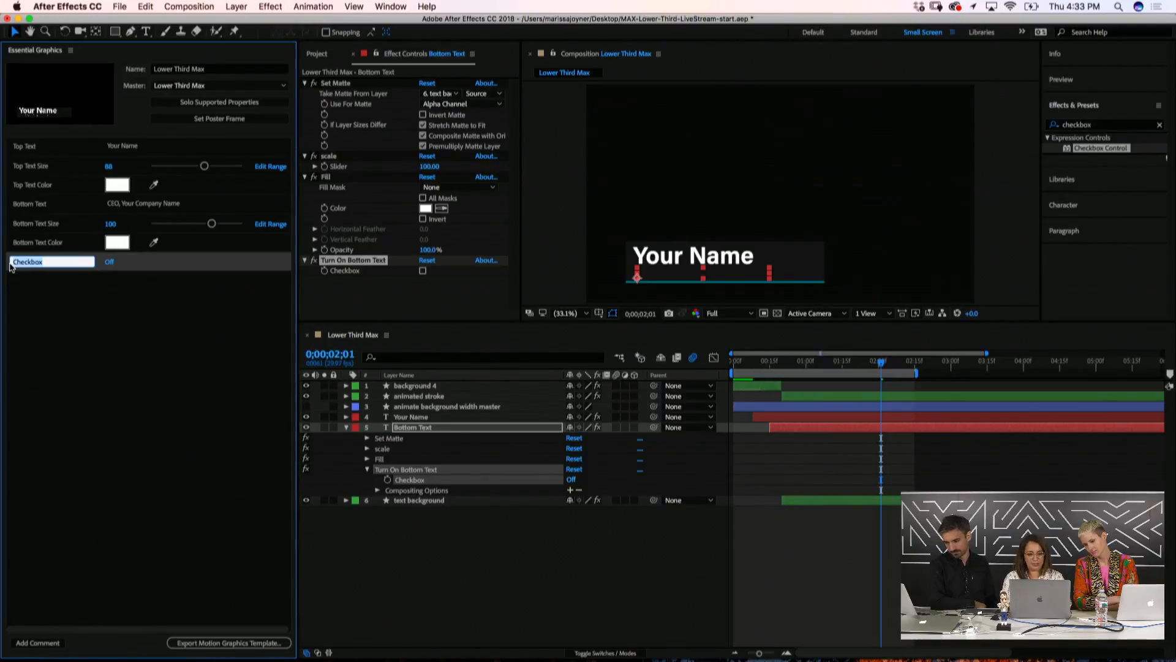
pyautogui.write('Tur')
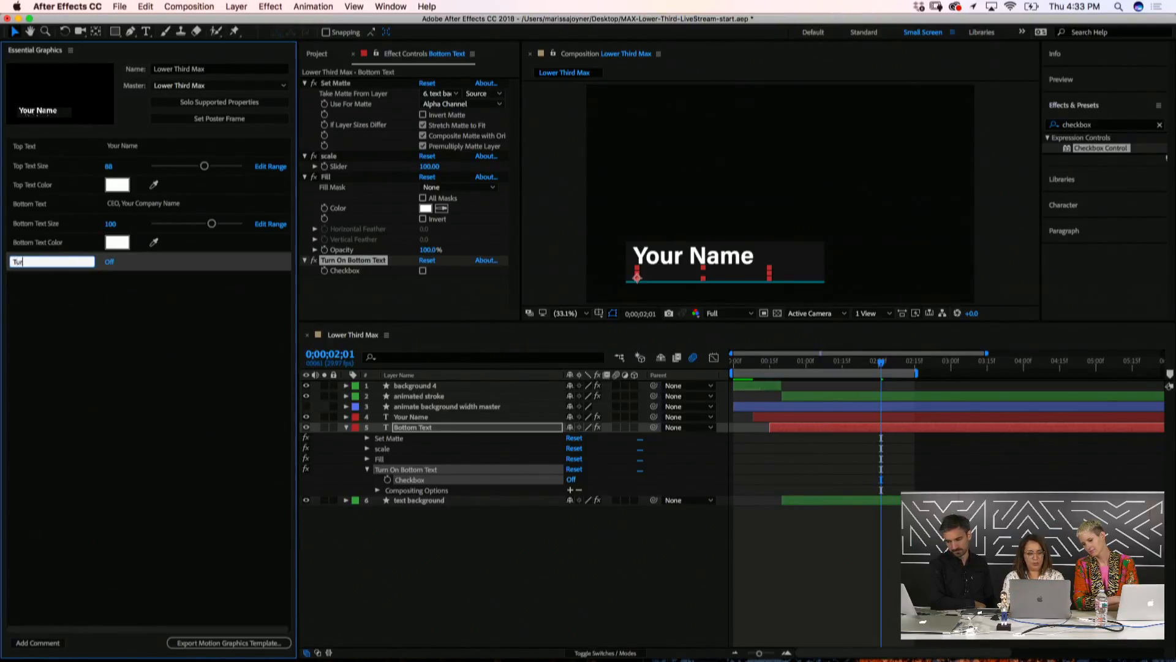
pyautogui.write('n On Low')
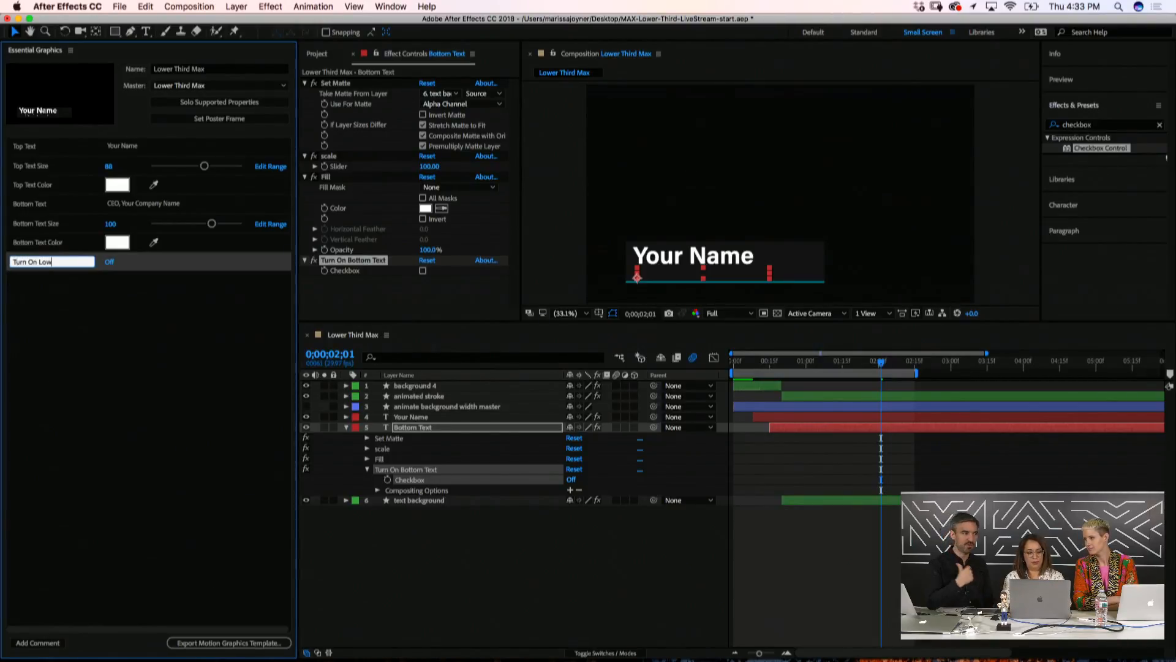
pyautogui.write('er Text')
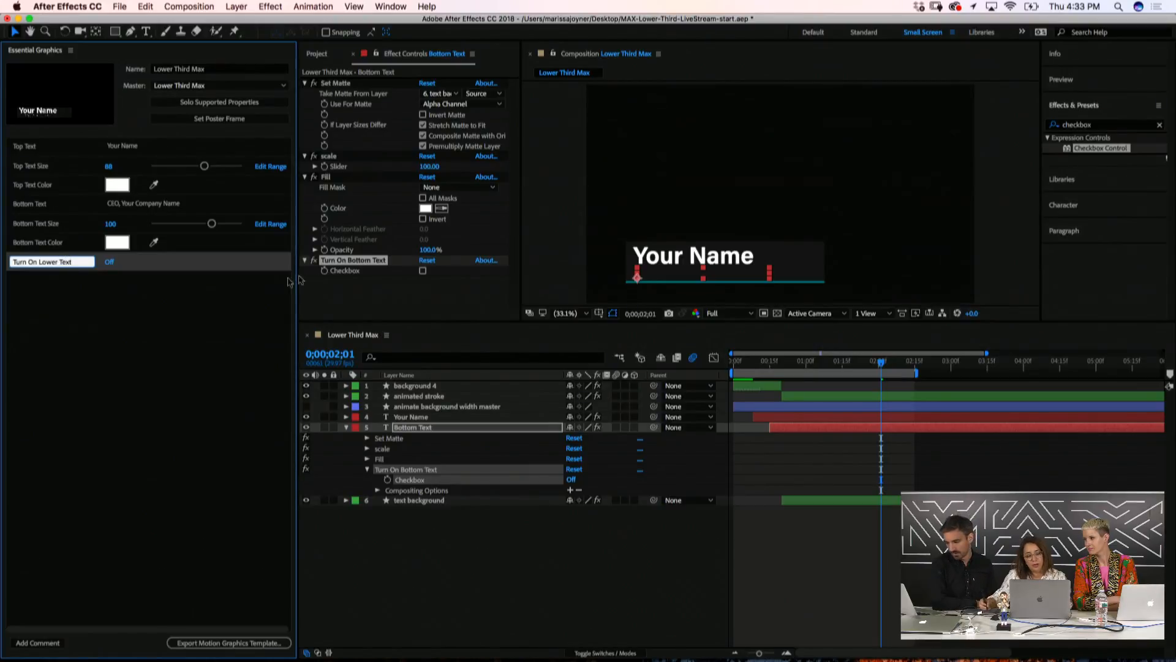
pyautogui.press('Return')
pyautogui.click(115, 263)
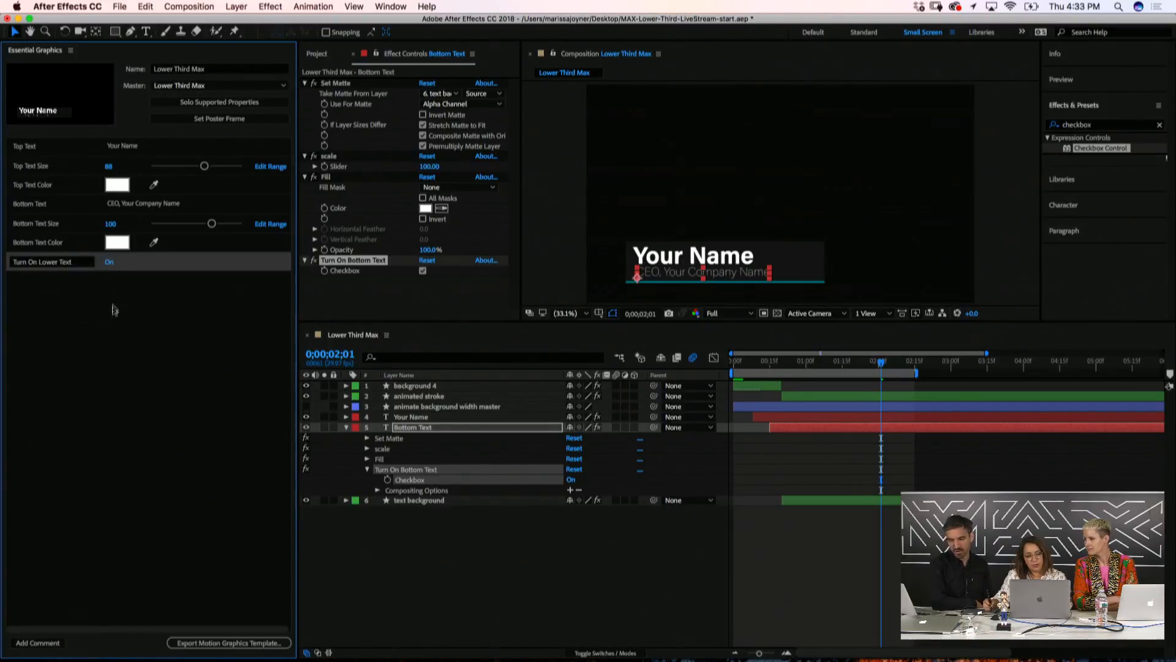
pyautogui.click(437, 576)
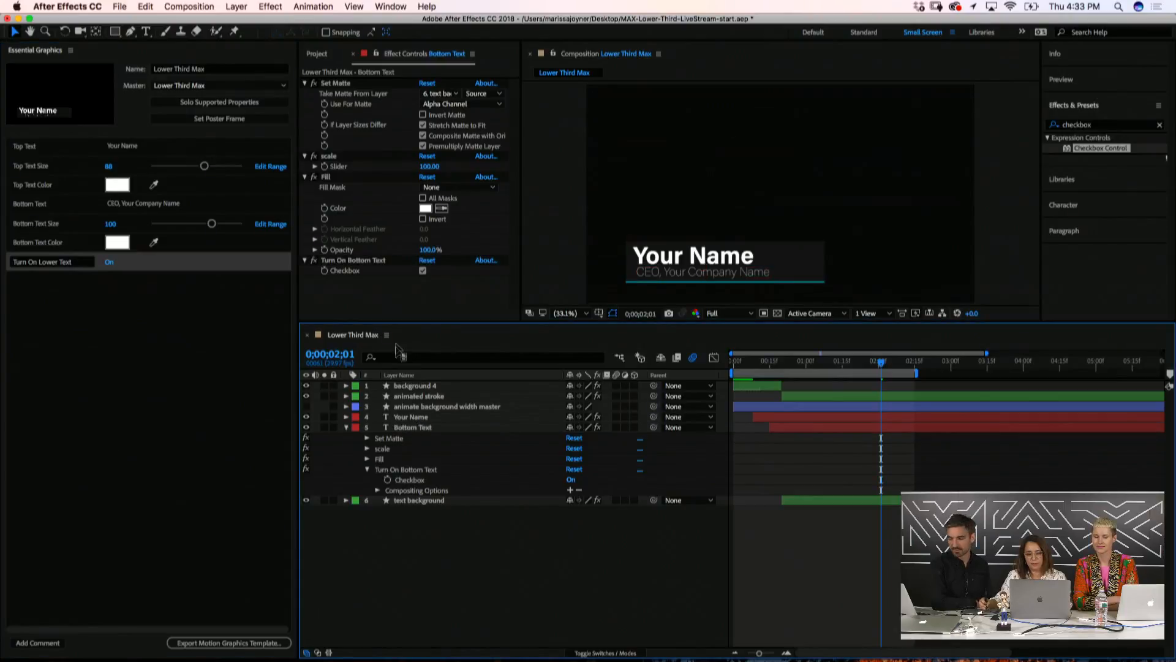
# Expand text background > Contents > Rectangle 1 > Fill 1 to reveal its Color
pyautogui.click(347, 427)
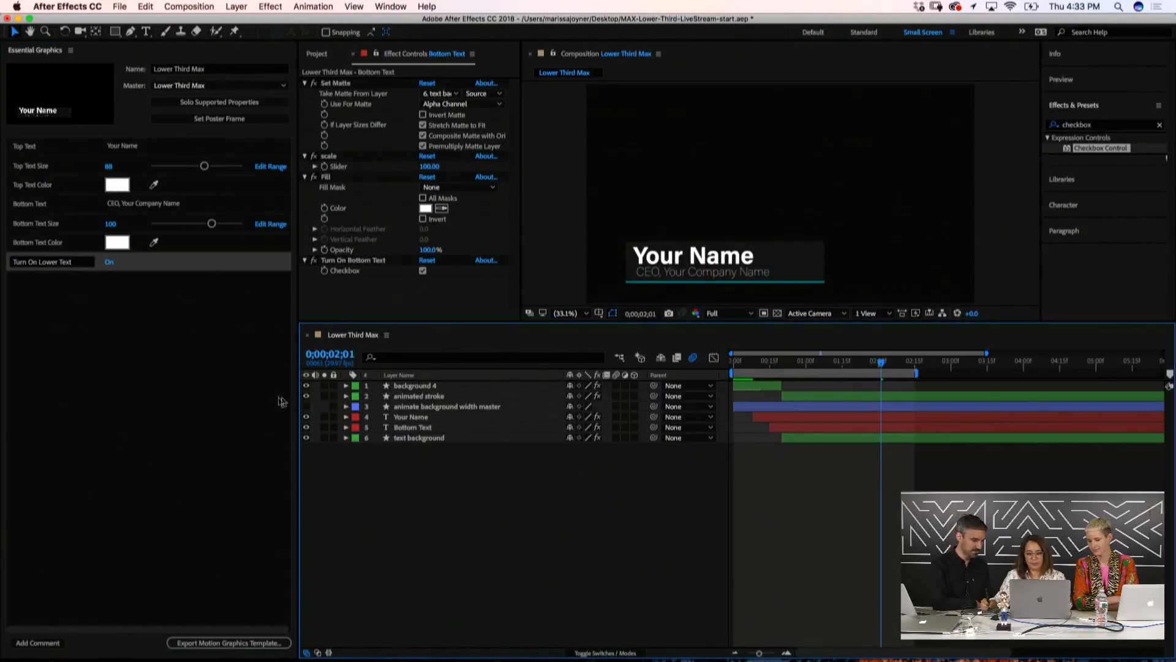
pyautogui.click(408, 438)
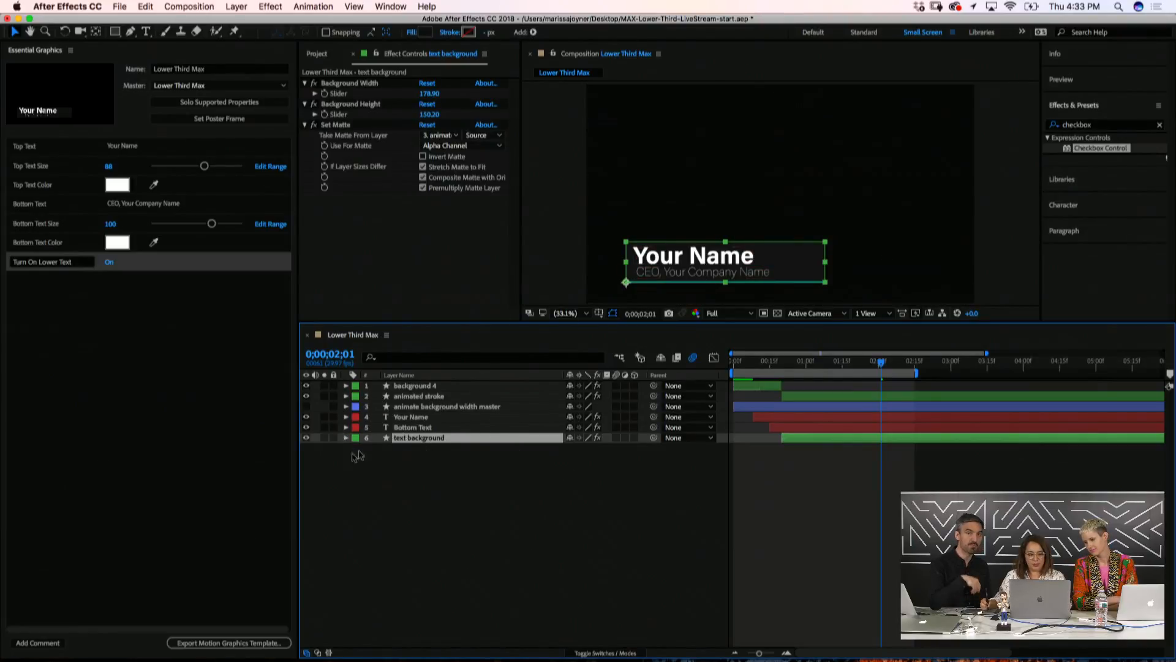
pyautogui.click(381, 469)
pyautogui.click(347, 438)
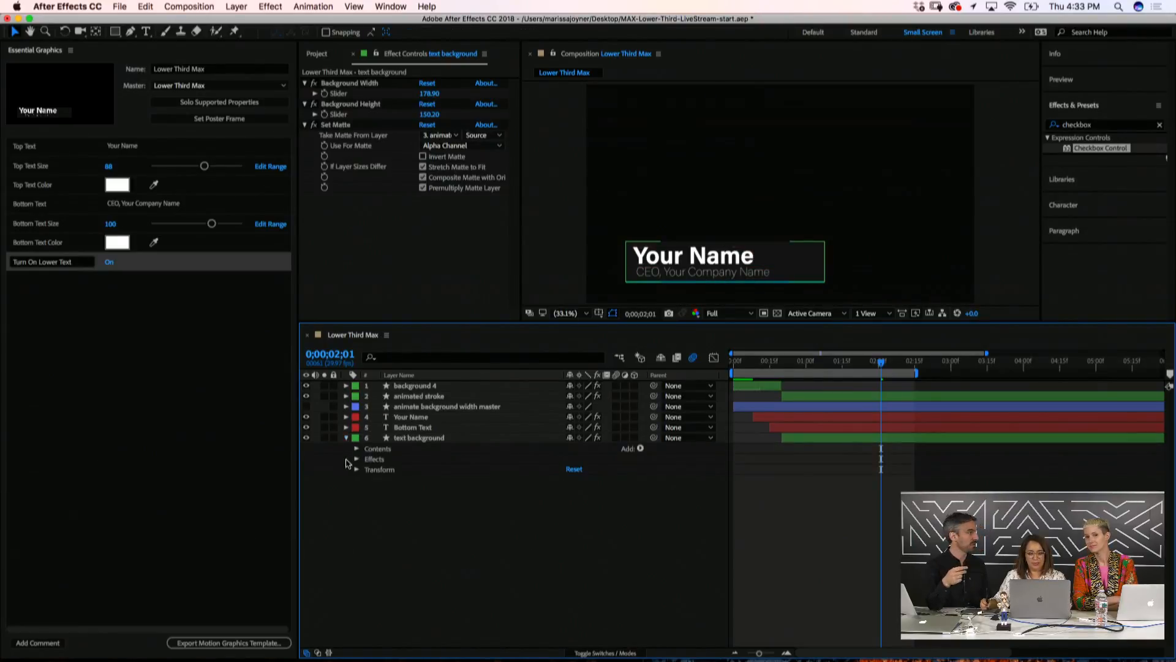
pyautogui.click(357, 449)
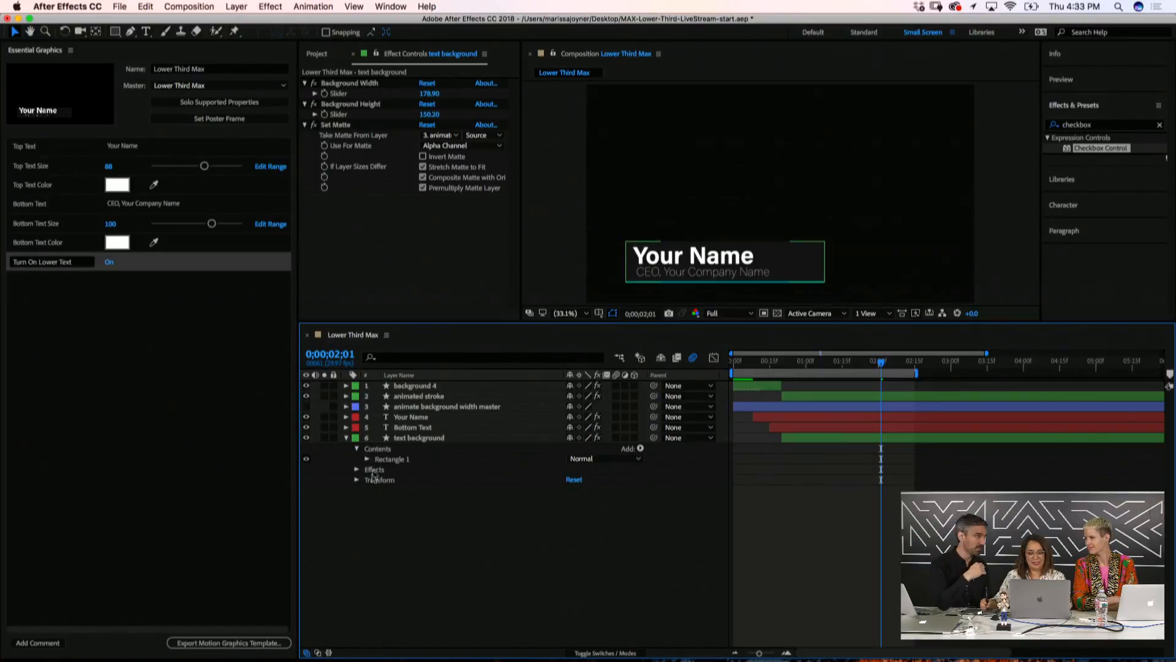
pyautogui.click(368, 458)
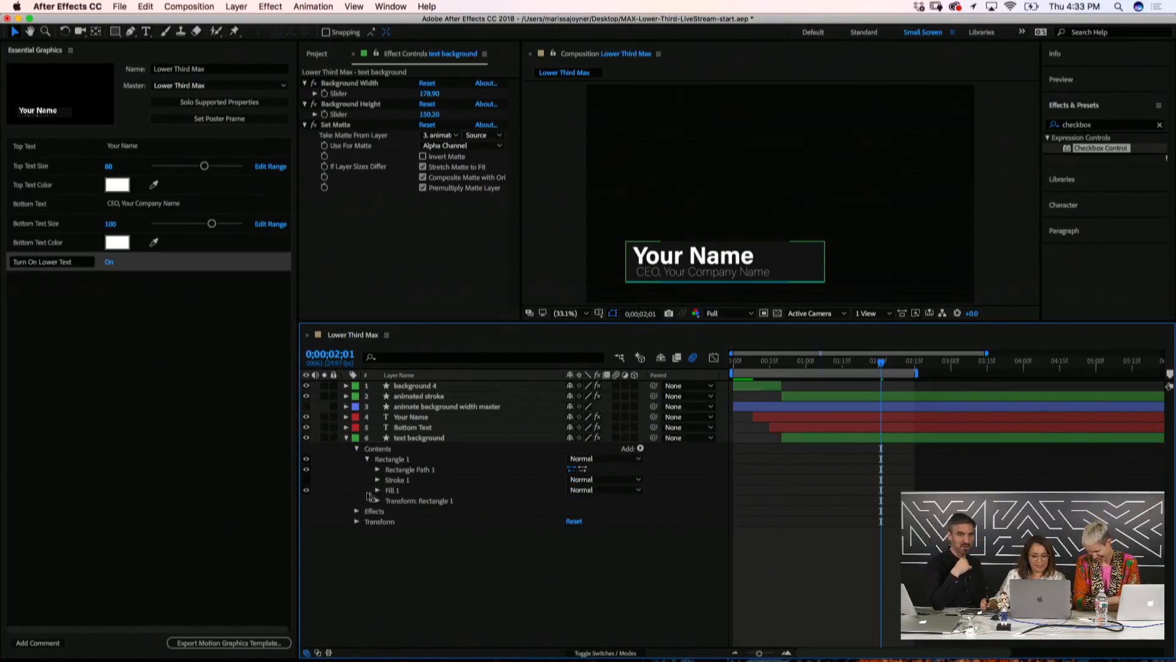
pyautogui.click(377, 490)
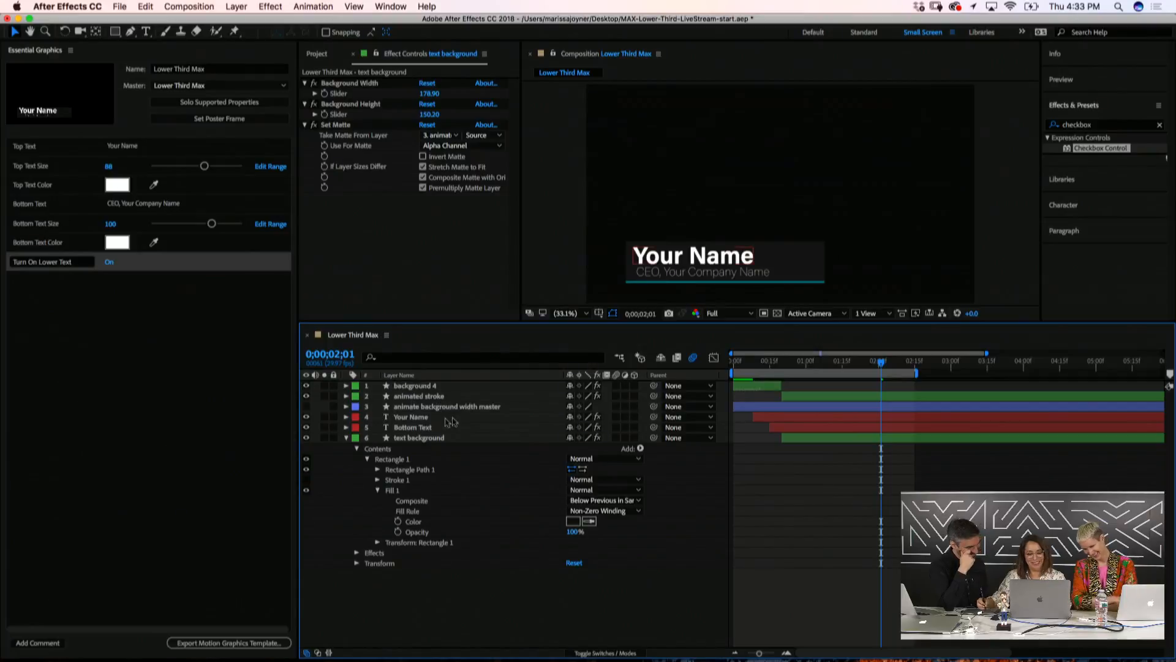
pyautogui.click(468, 438)
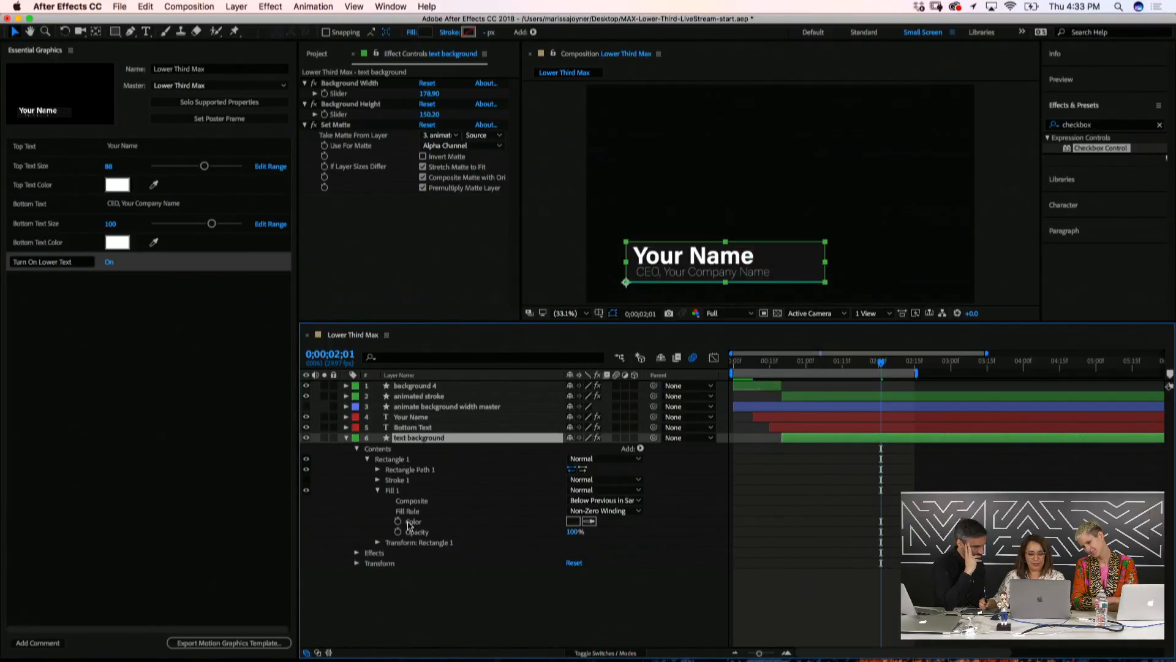
# Add the fill Color to Essential Graphics named 'Background Color' and collapse the layer
pyautogui.moveTo(412, 522); pyautogui.dragTo(25, 281)
pyautogui.click(25, 281)
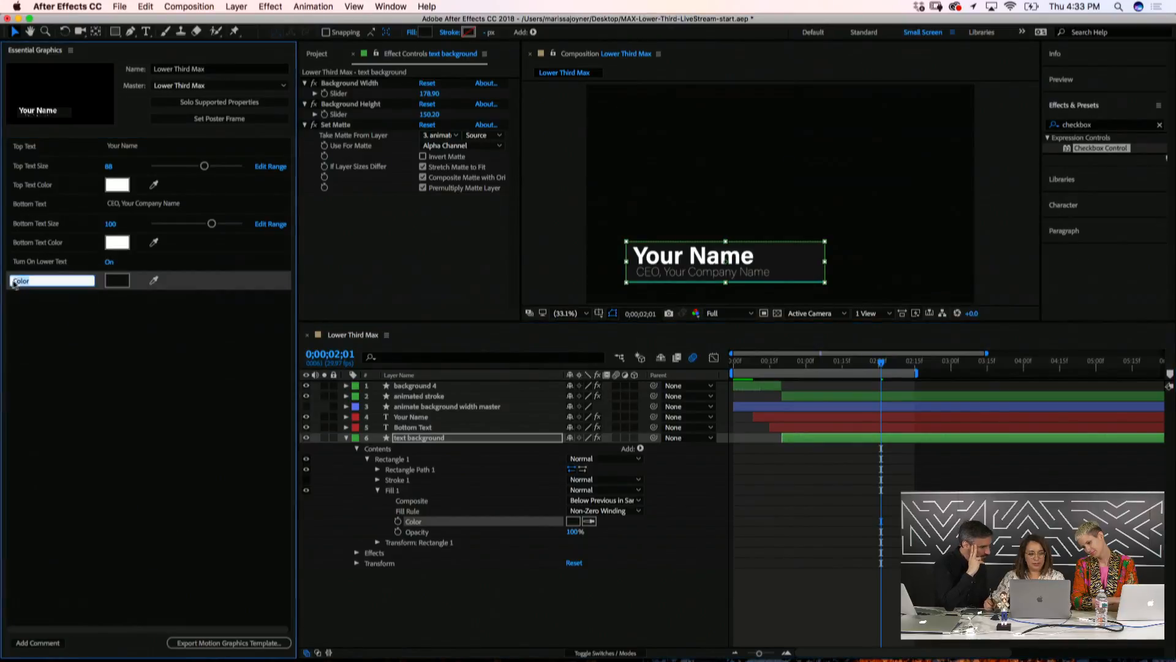
pyautogui.write('Background')
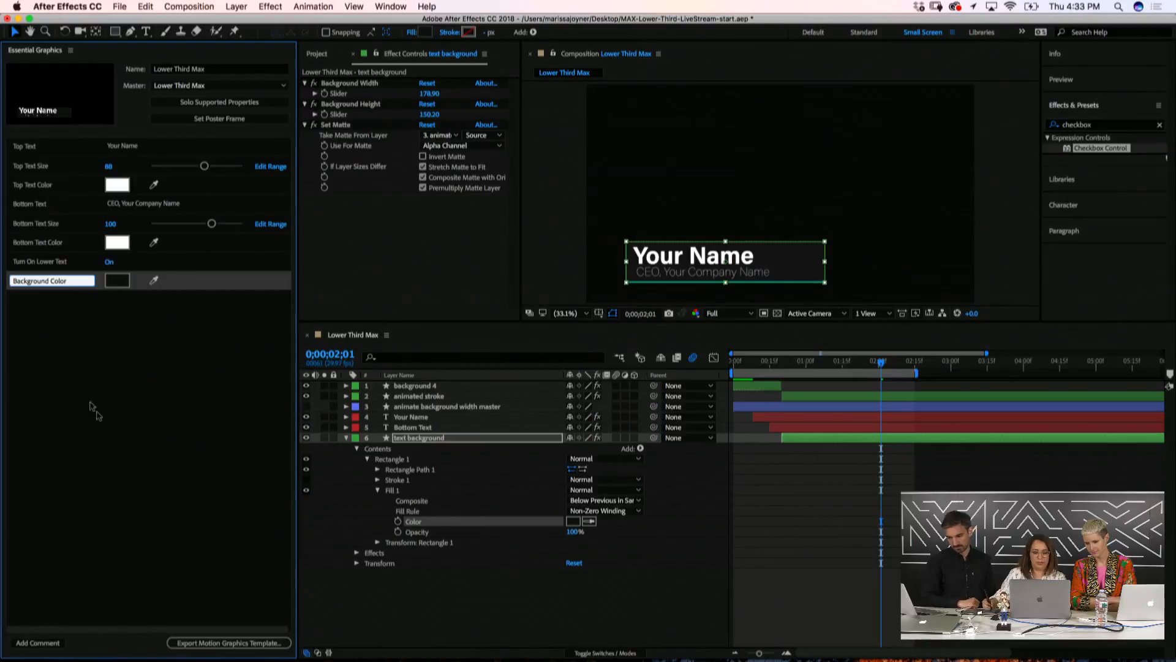
pyautogui.click(143, 432)
pyautogui.click(346, 438)
pyautogui.click(347, 438)
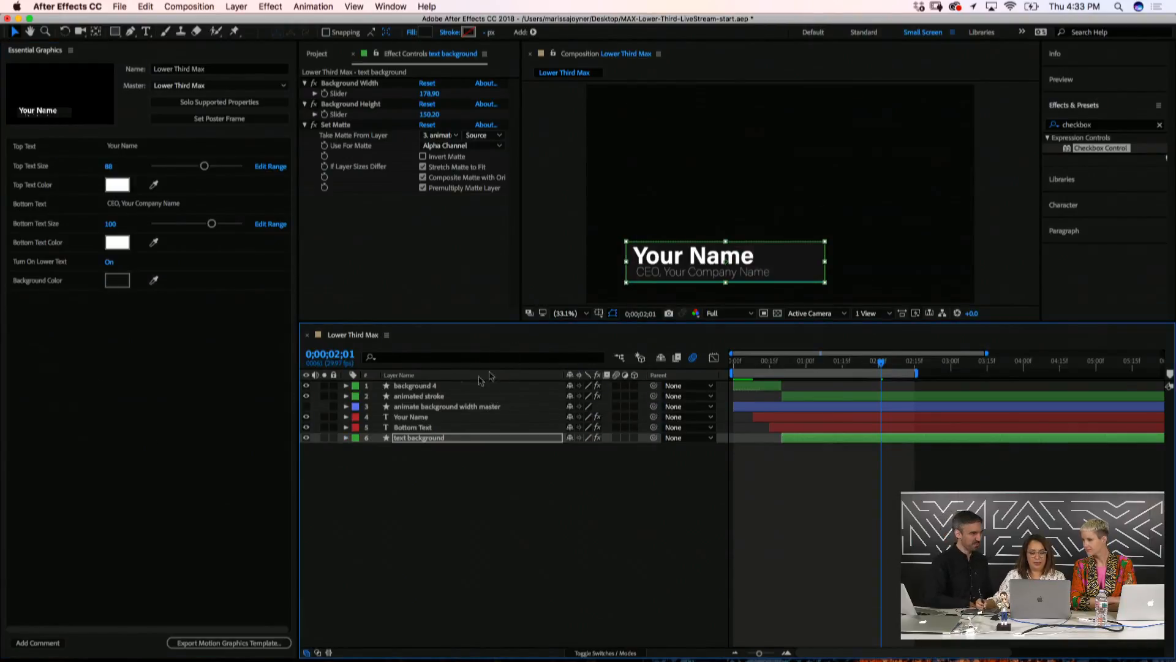
pyautogui.click(407, 396)
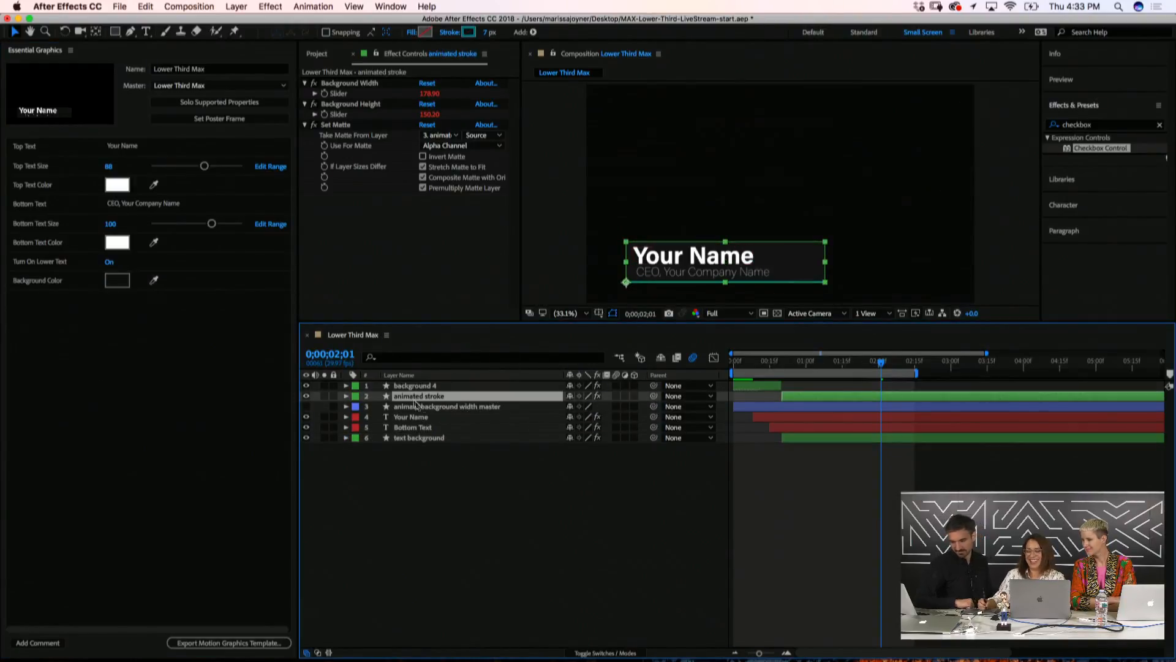
# Reveal the expression on animated stroke's Group 1 > Rectangle 2 > Stroke 1 Color
pyautogui.click(347, 396)
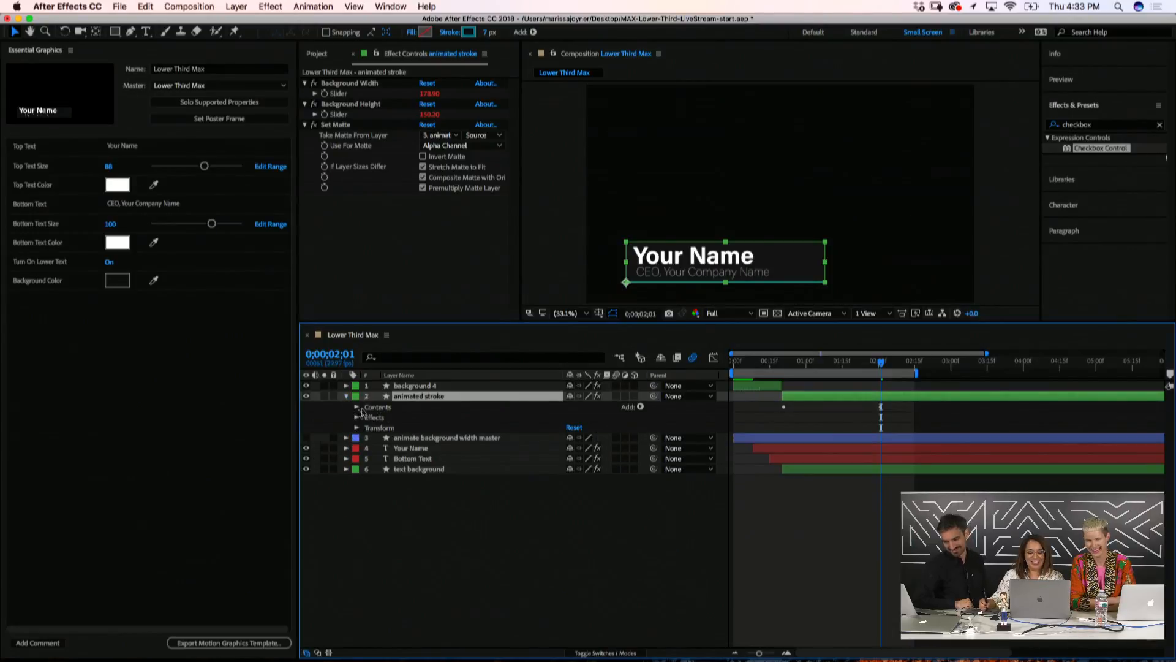
pyautogui.click(357, 407)
pyautogui.click(368, 417)
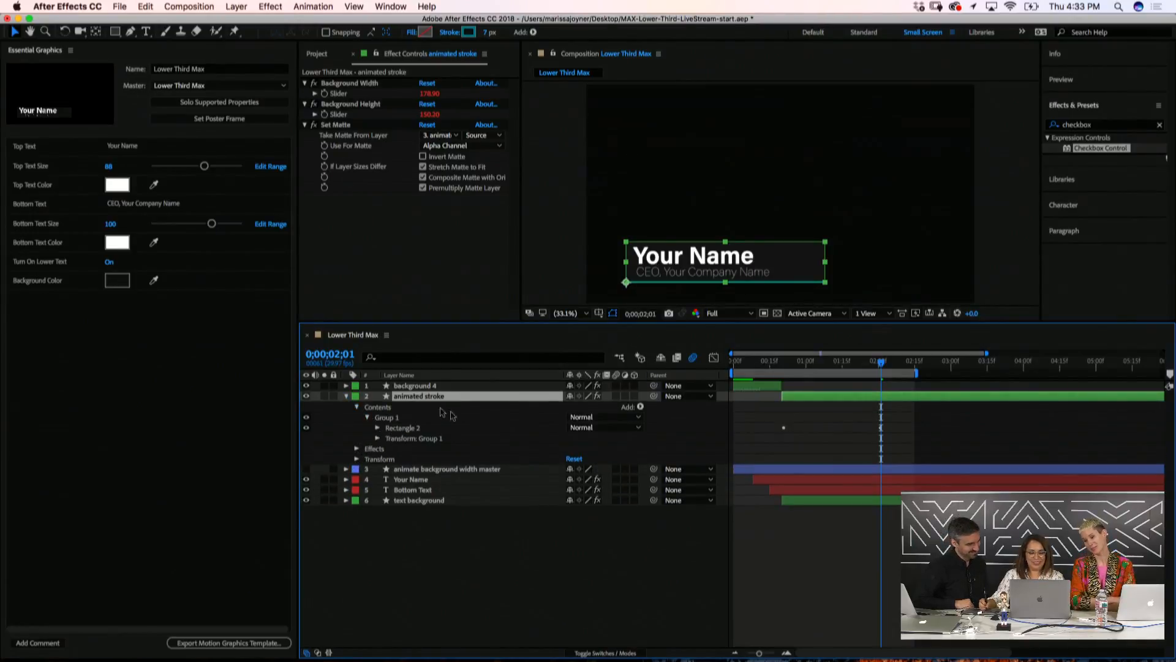
pyautogui.click(378, 428)
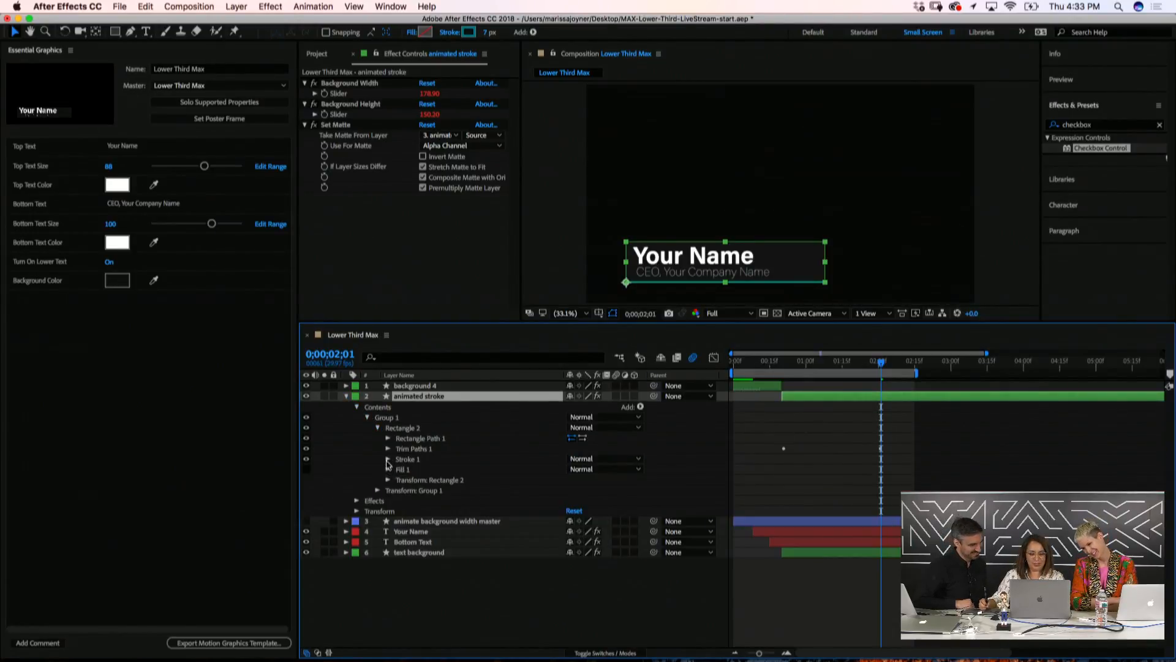
pyautogui.click(388, 460)
pyautogui.click(399, 480)
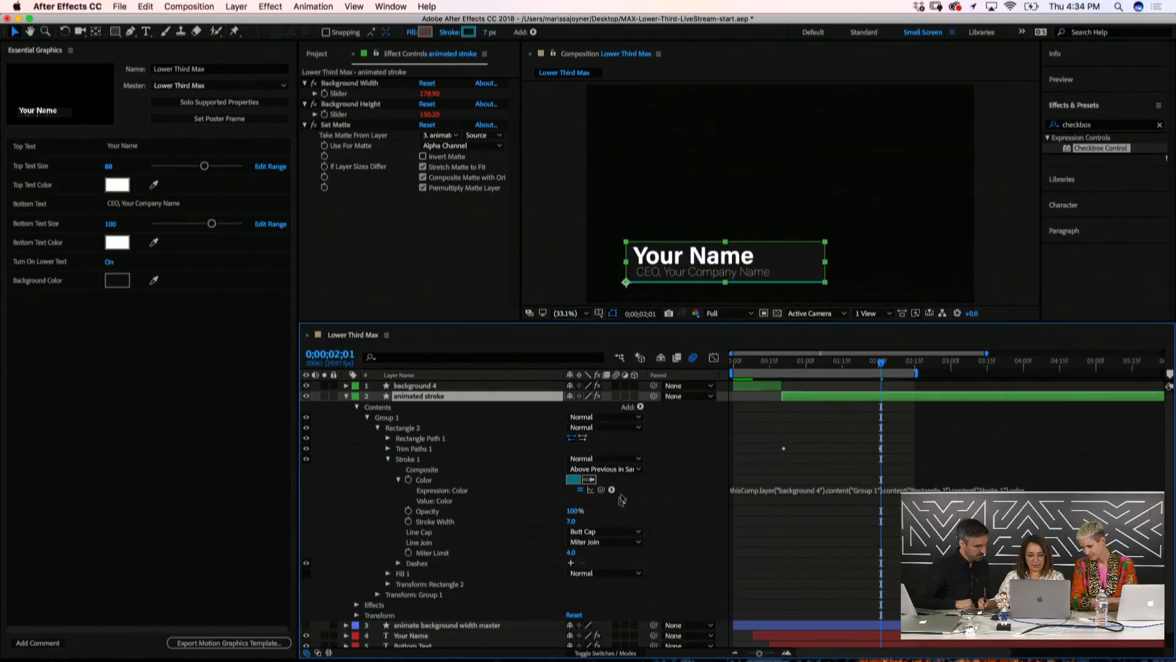
# Expand background 4 > Contents > Group 1 > Rectangle 2 > Stroke 1 to show its Color
pyautogui.click(346, 386)
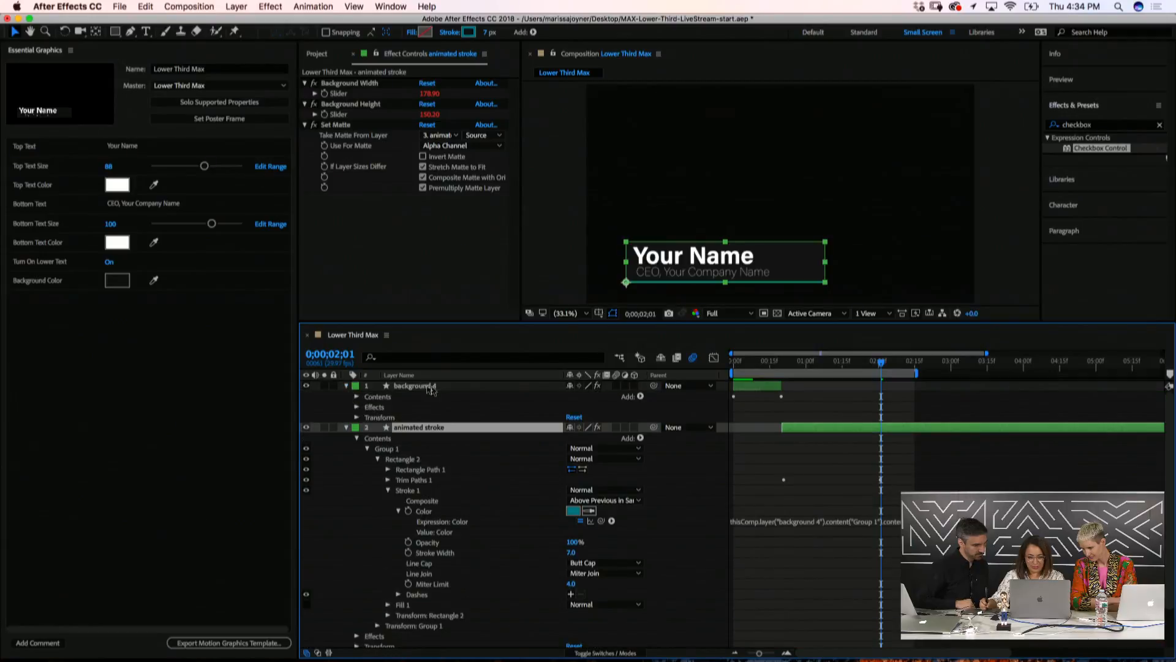
pyautogui.click(416, 386)
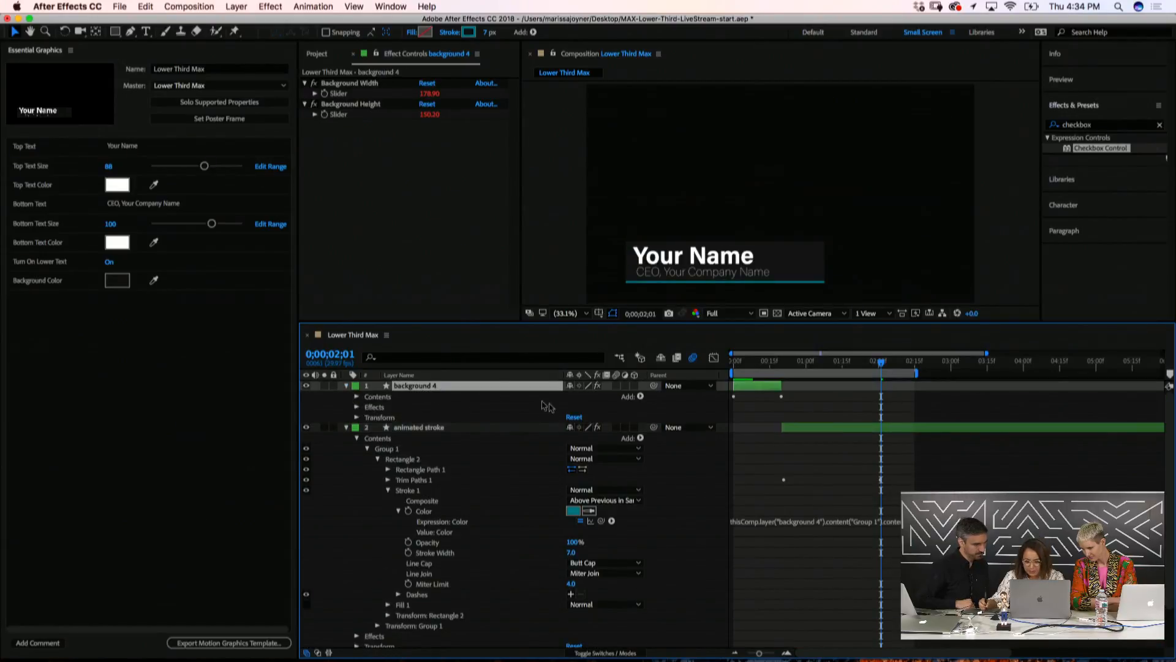
pyautogui.click(356, 396)
pyautogui.click(367, 407)
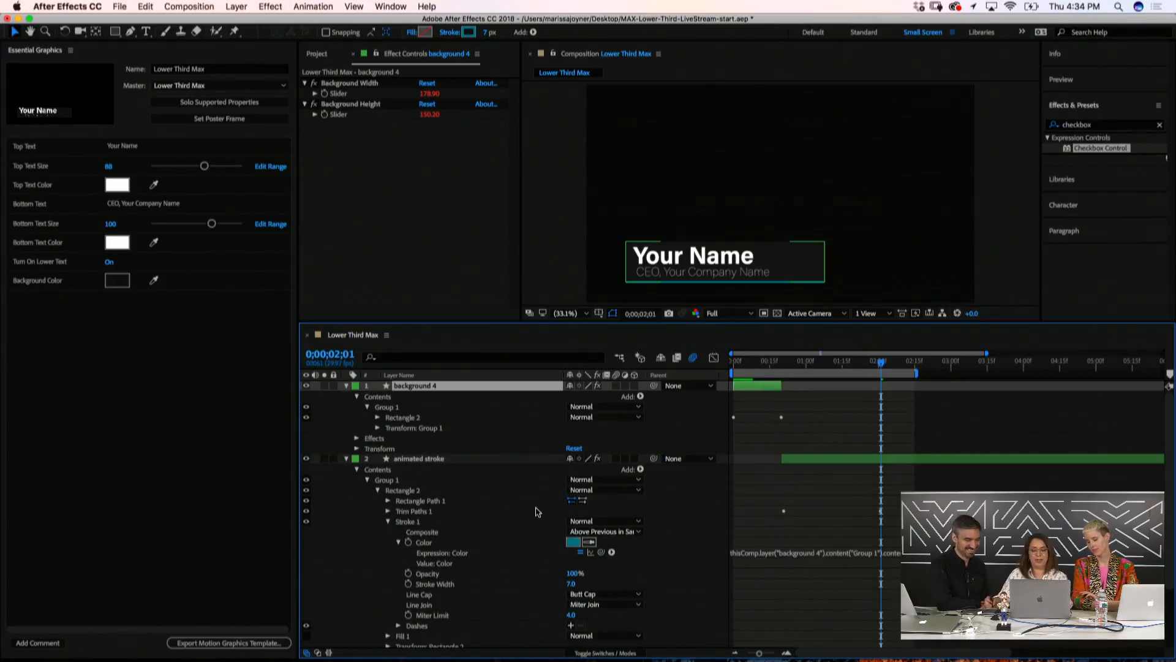
pyautogui.click(377, 417)
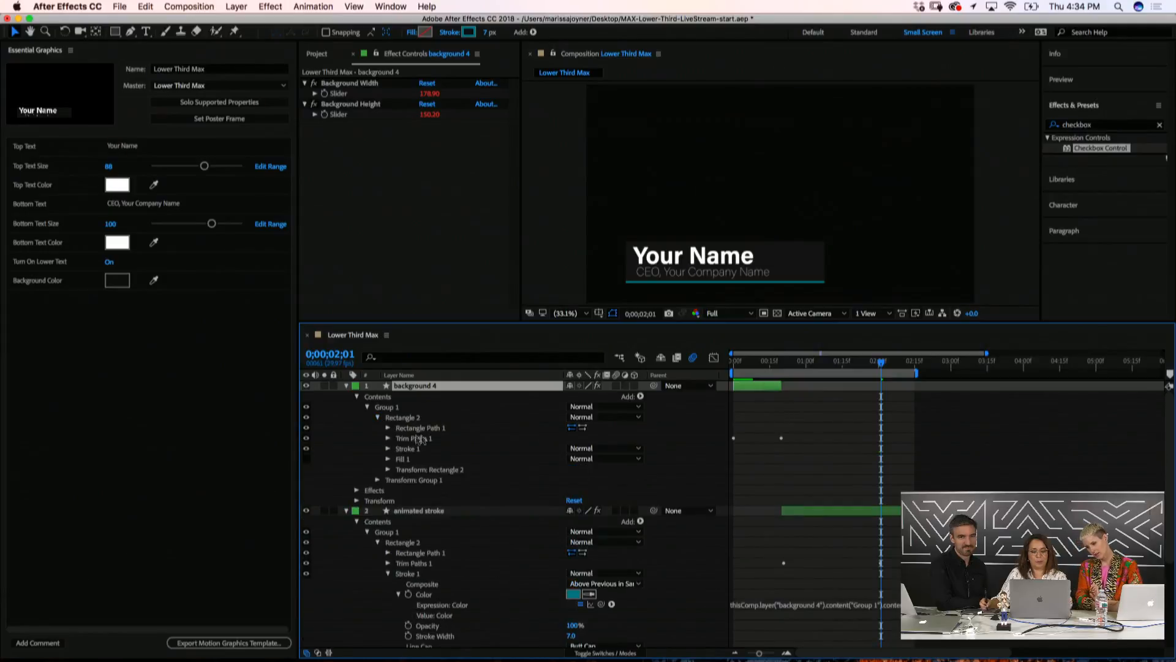
pyautogui.click(389, 449)
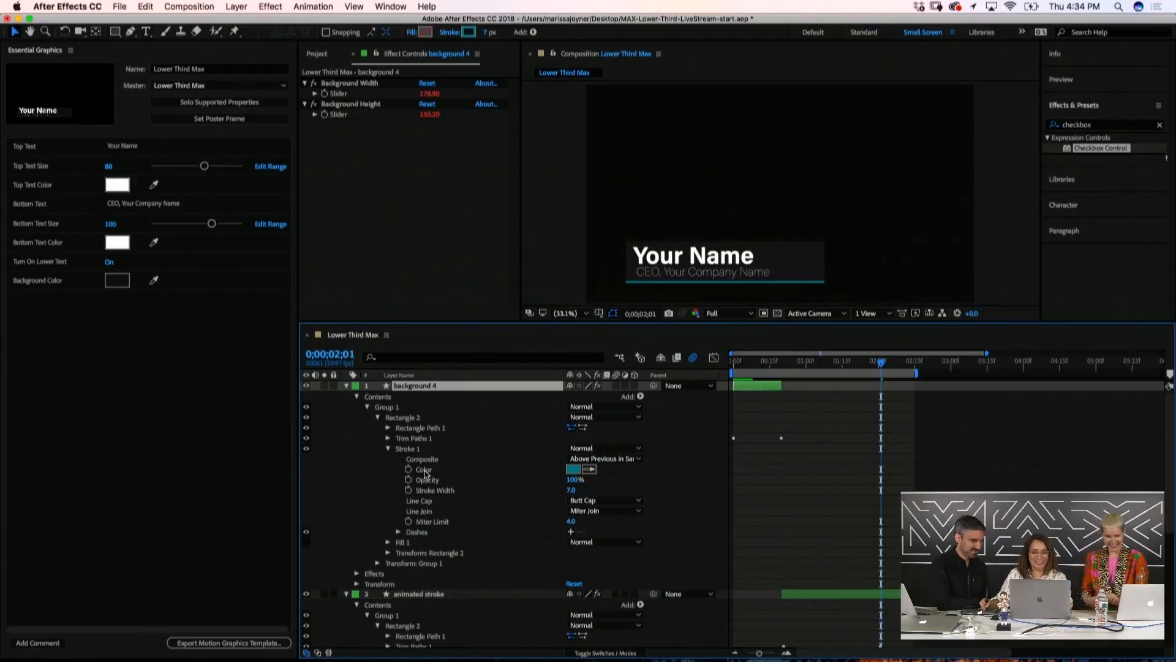
# Add background 4's stroke Color to Essential Graphics and name it 'Stroke Color'
pyautogui.moveTo(423, 470)
pyautogui.mouseDown()
pyautogui.moveTo(162, 397)
pyautogui.moveTo(158, 362)
pyautogui.mouseUp()
pyautogui.click(39, 303)
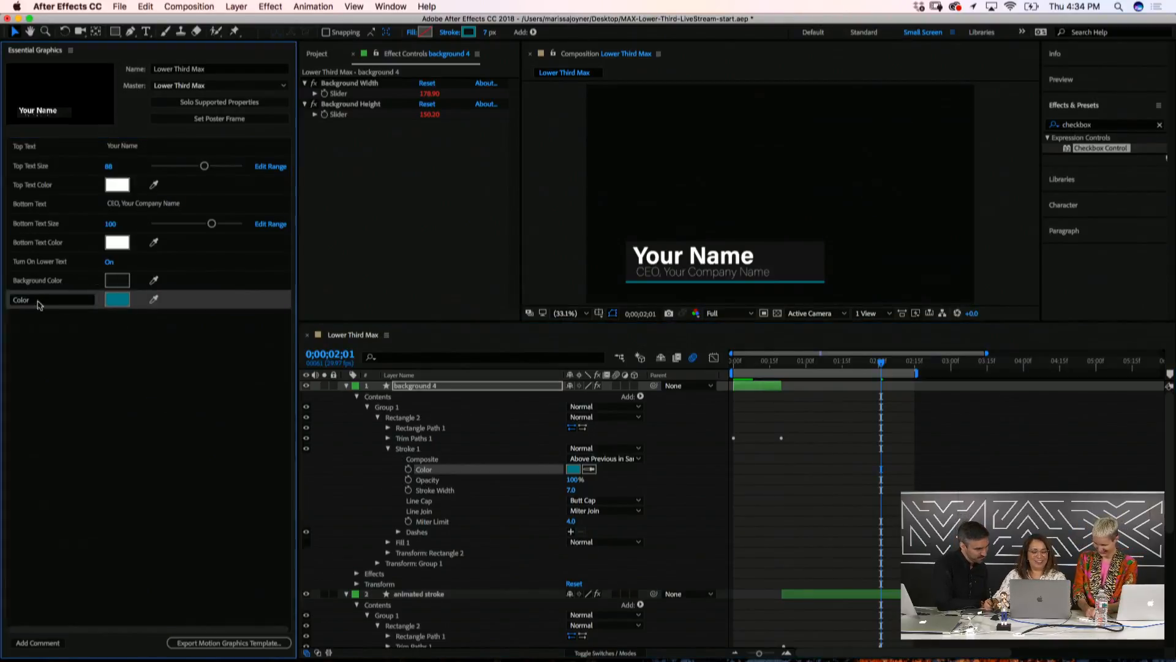
pyautogui.click(30, 301)
pyautogui.write('Stroke')
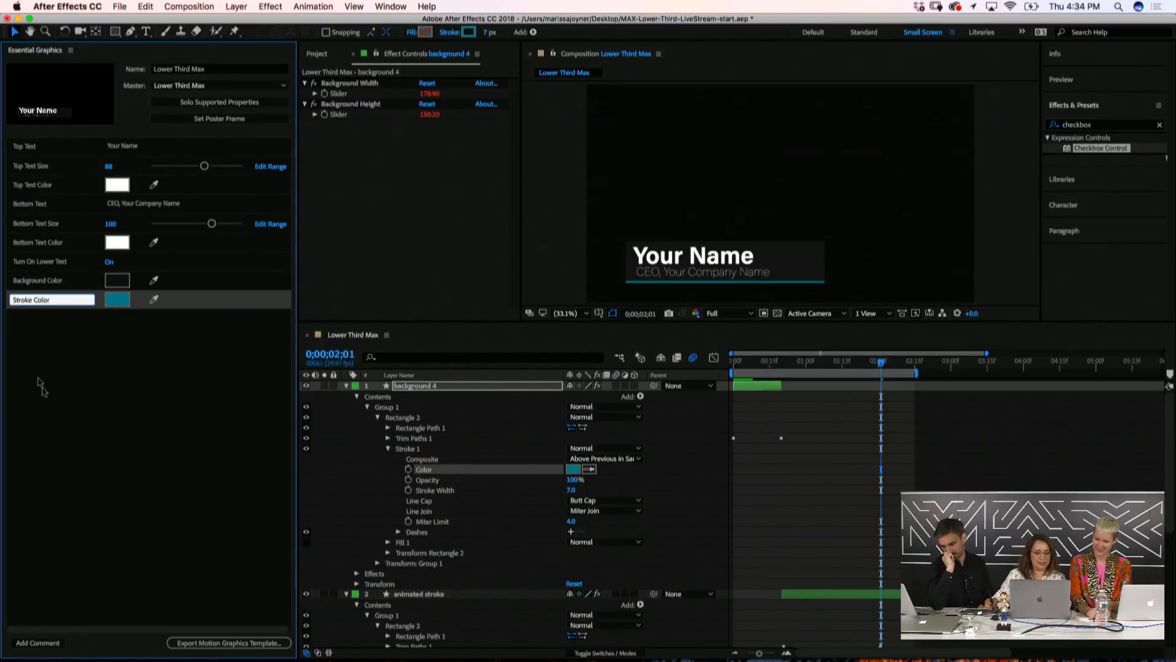
pyautogui.click(95, 416)
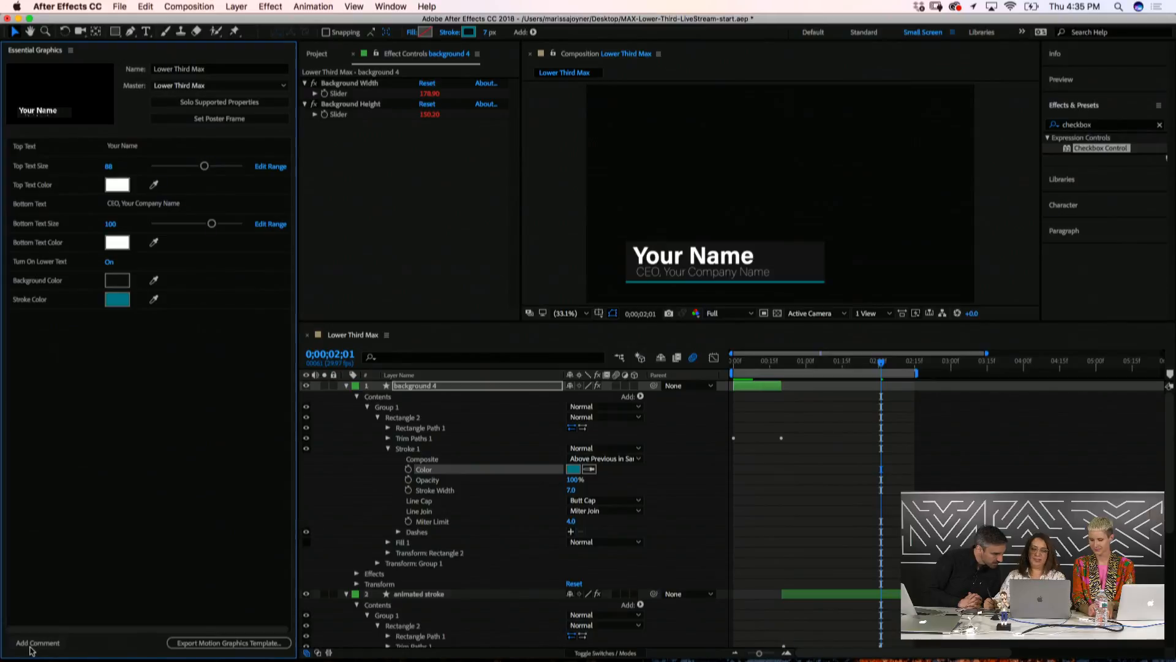
# Add a 'TOP TEXT' comment heading above the top text controls
pyautogui.click(32, 649)
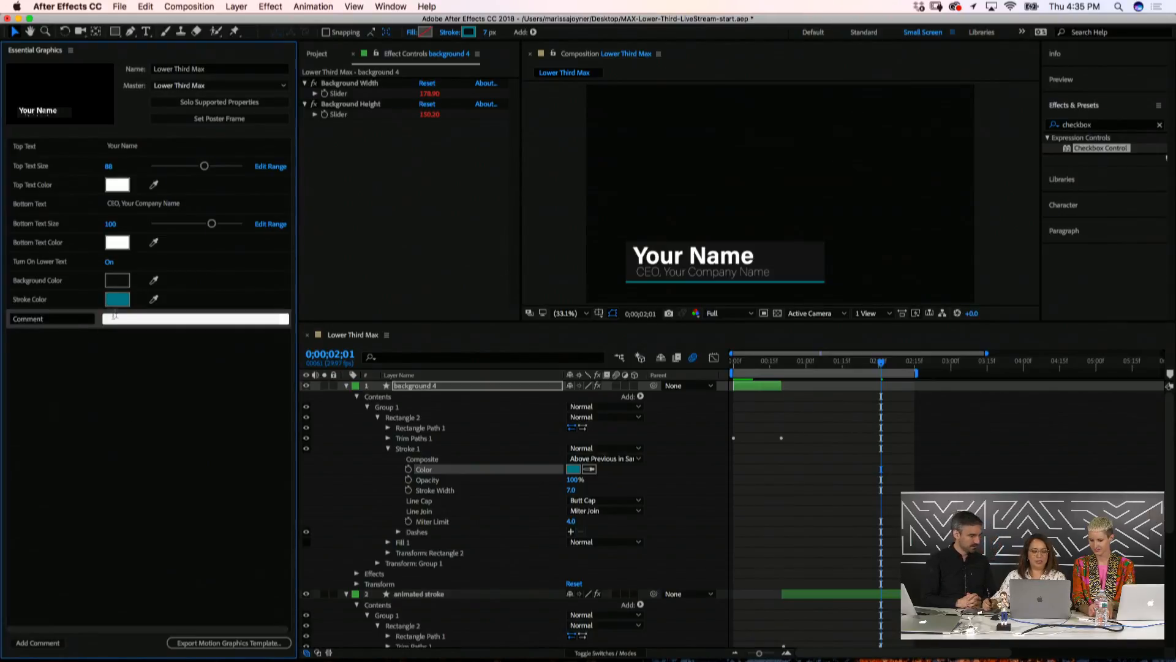
pyautogui.click(54, 322)
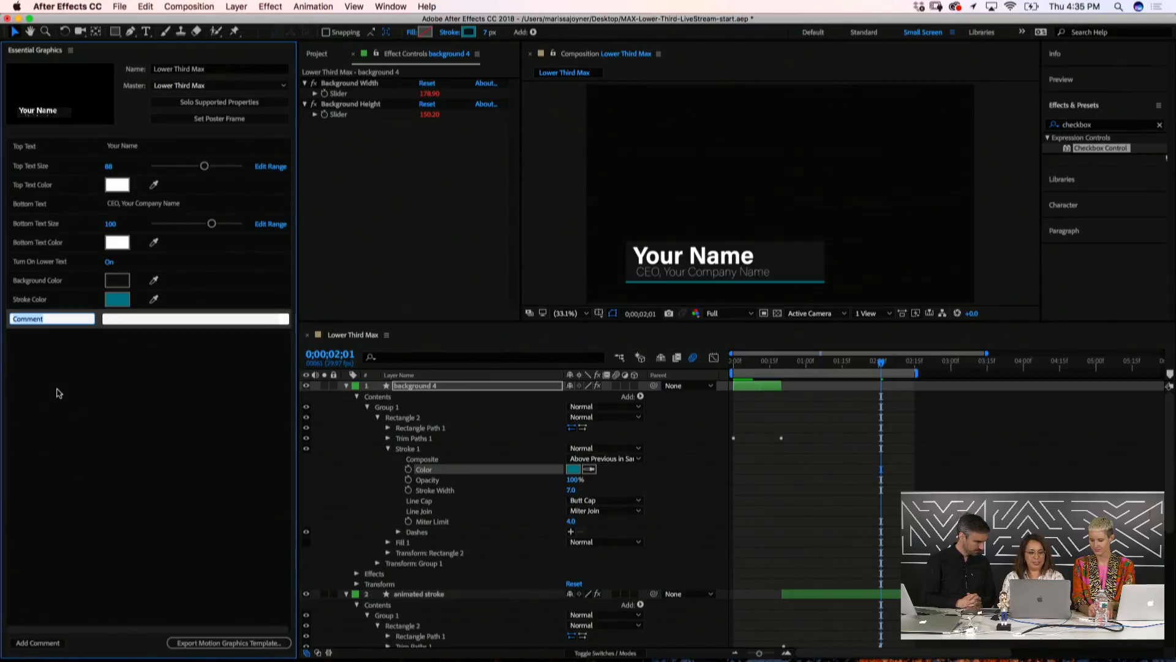
pyautogui.write('TOP')
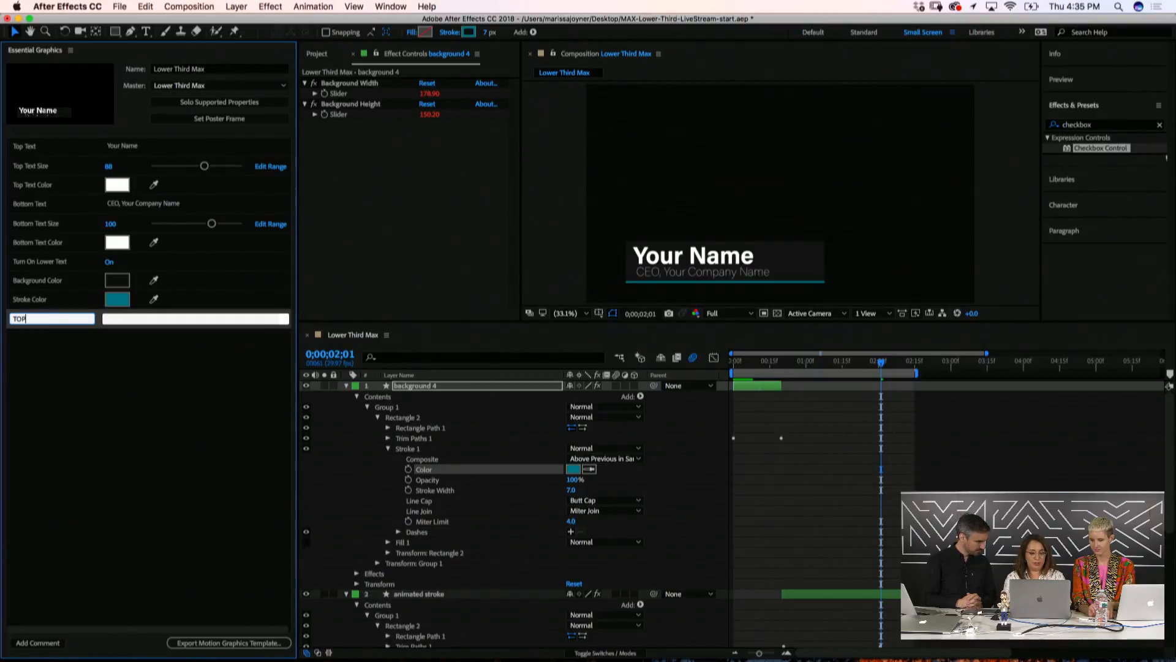
pyautogui.write(' TEXT')
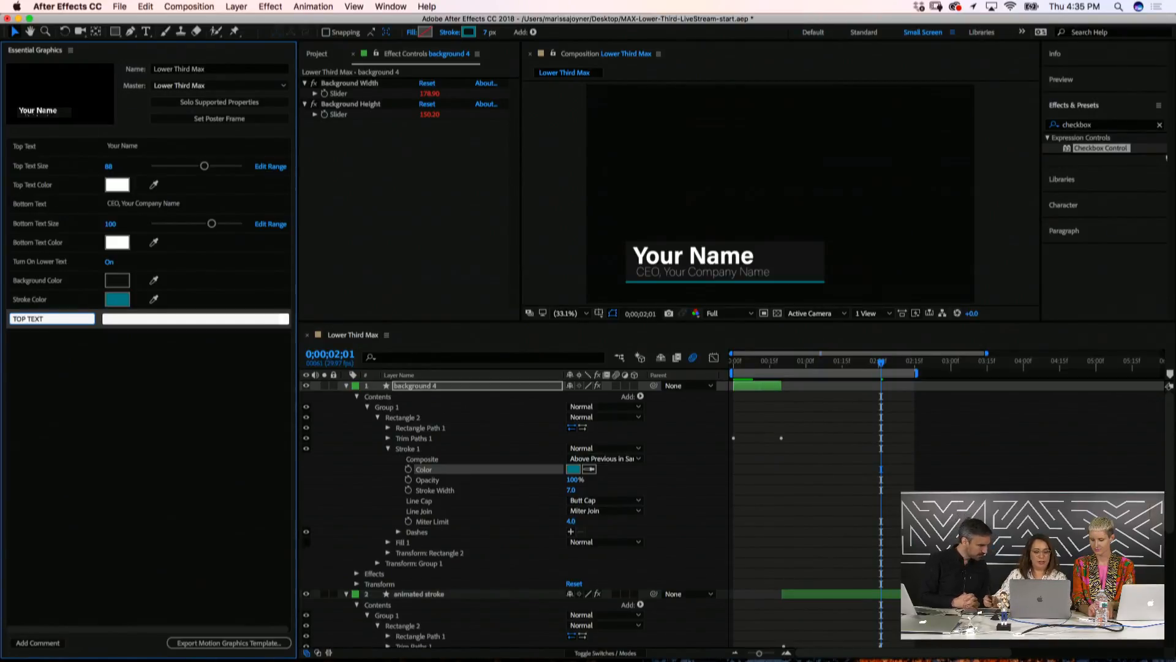
pyautogui.press('Return')
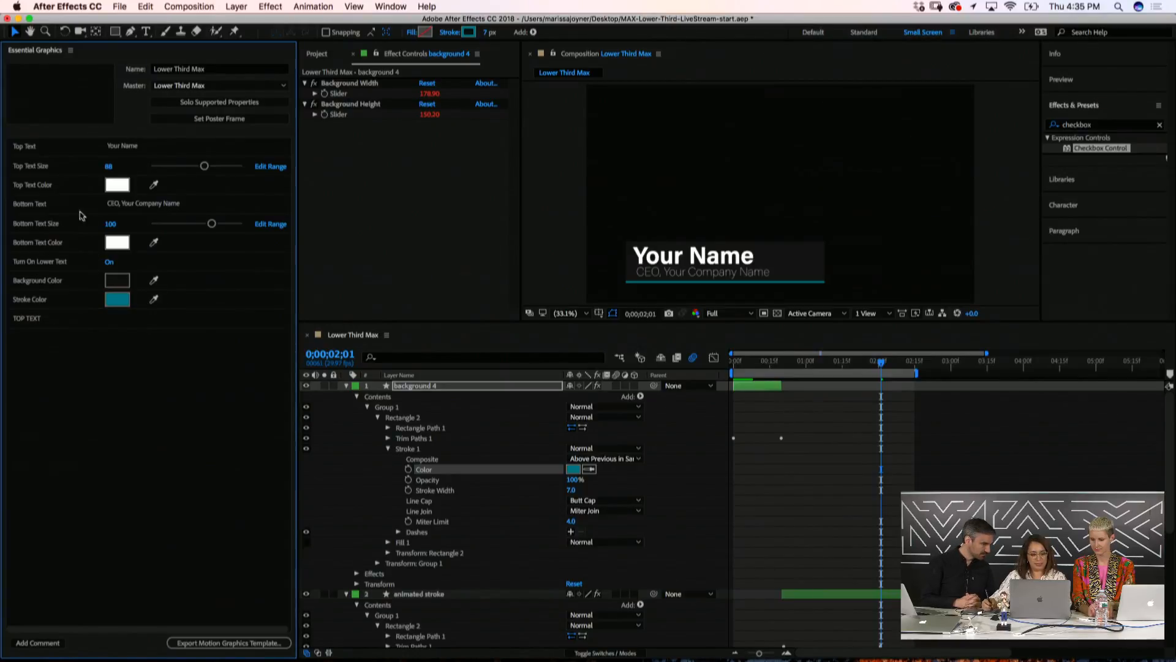
pyautogui.click(96, 321)
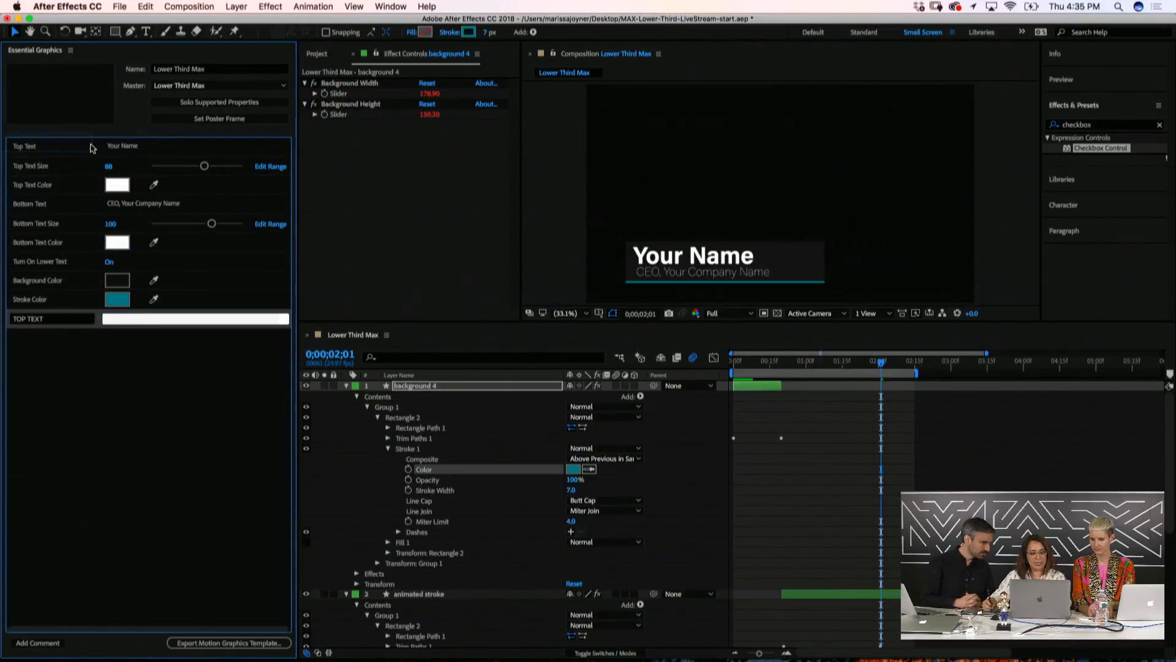
pyautogui.moveTo(91, 147); pyautogui.dragTo(93, 148)
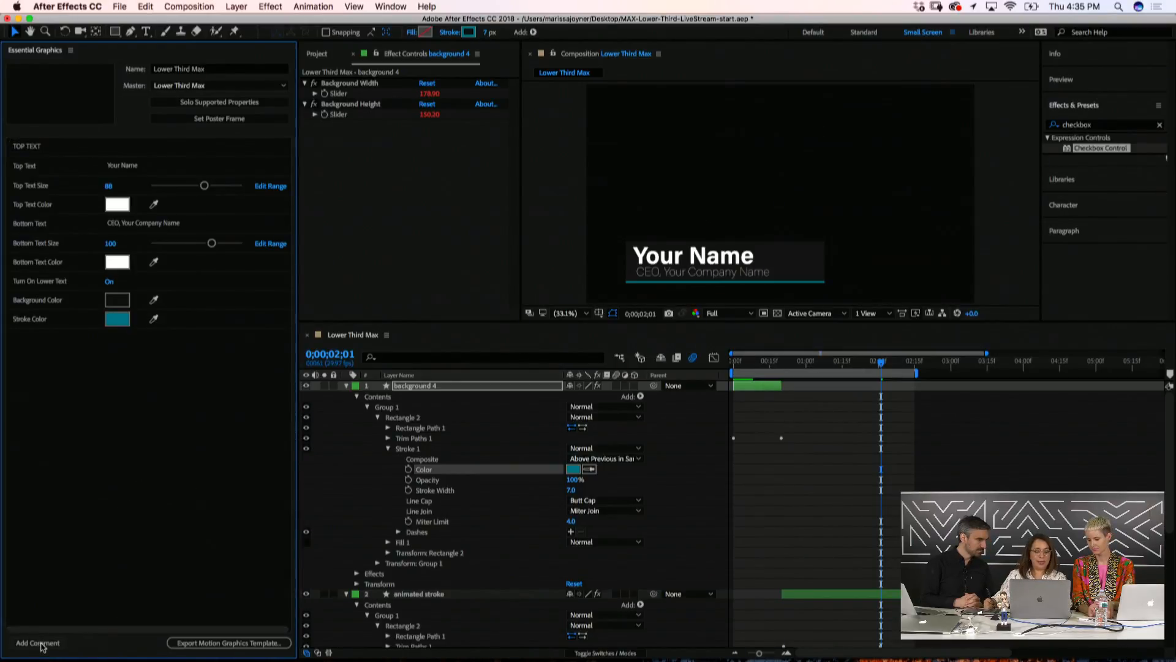
# Add a 'BOTTOM TEXT' comment heading above the bottom text controls
pyautogui.click(43, 642)
pyautogui.click(51, 338)
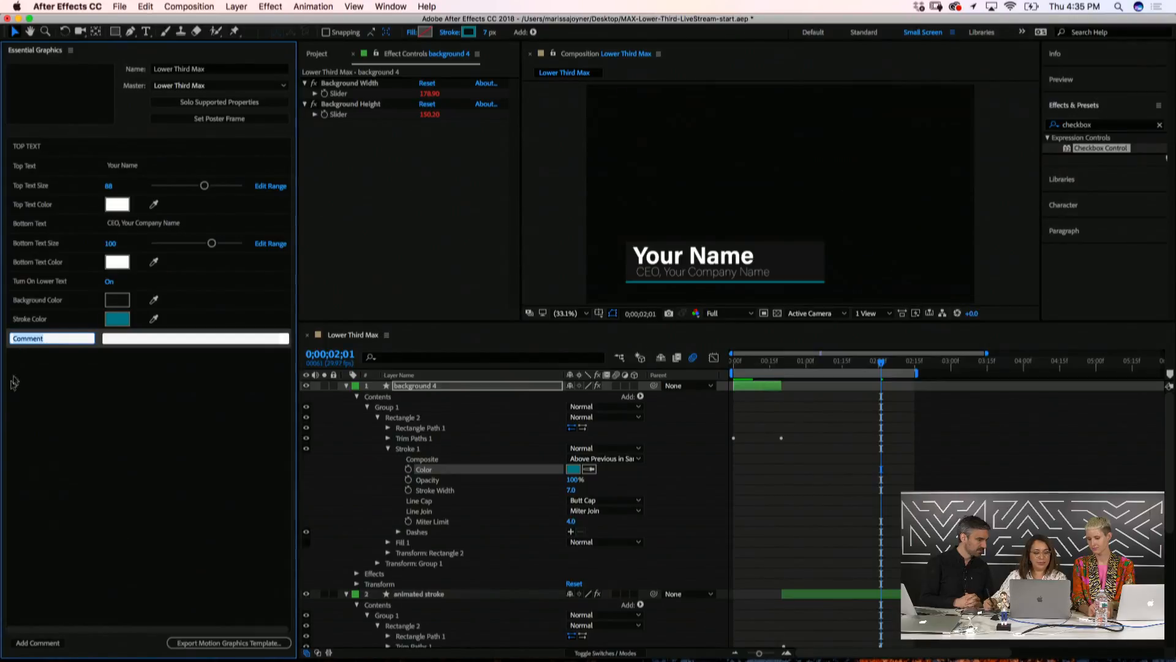
pyautogui.press('BackSpace')
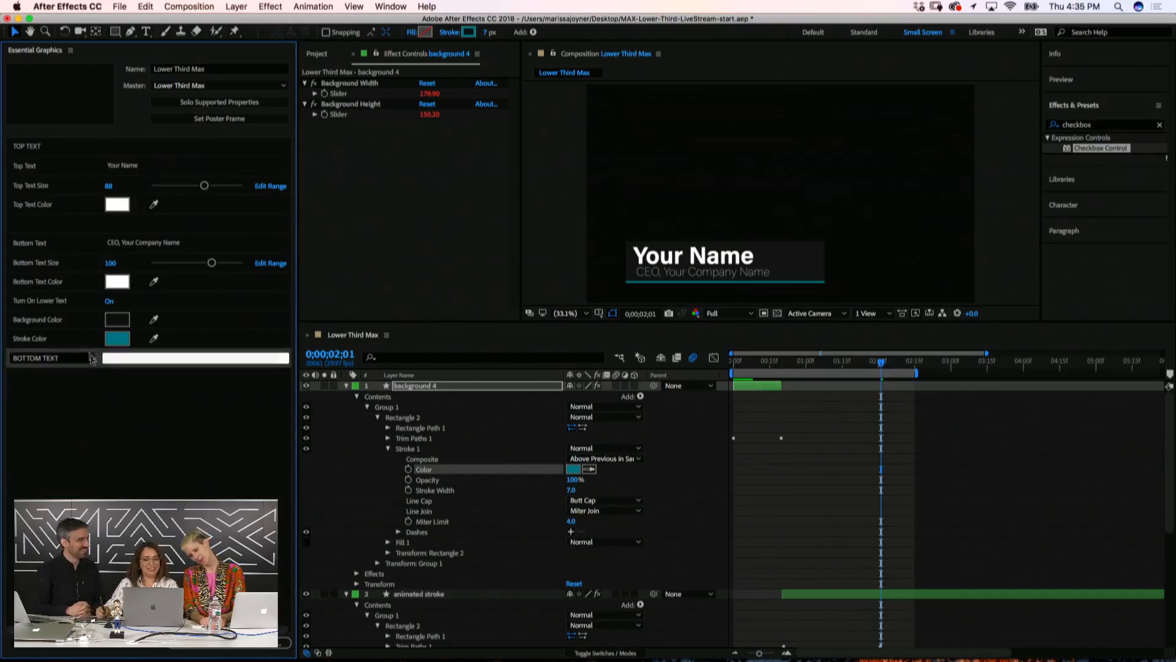
pyautogui.moveTo(36, 243); pyautogui.dragTo(89, 251)
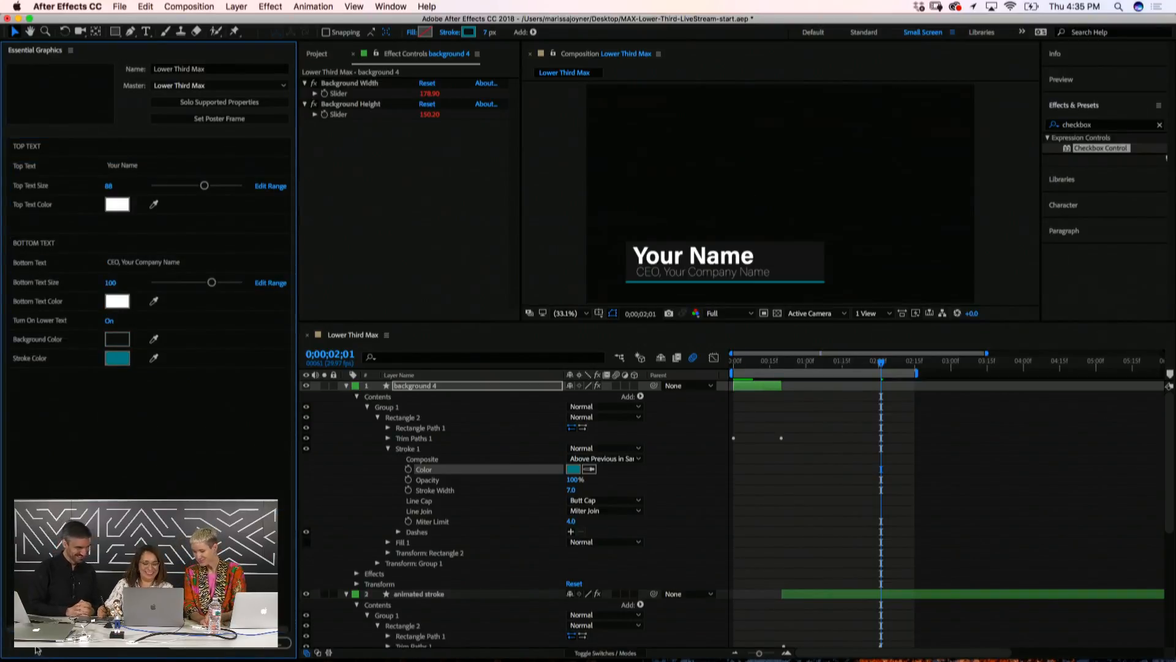
# Add a 'BACKGROUND CONTROLS' comment heading above the background controls
pyautogui.click(43, 642)
pyautogui.click(38, 378)
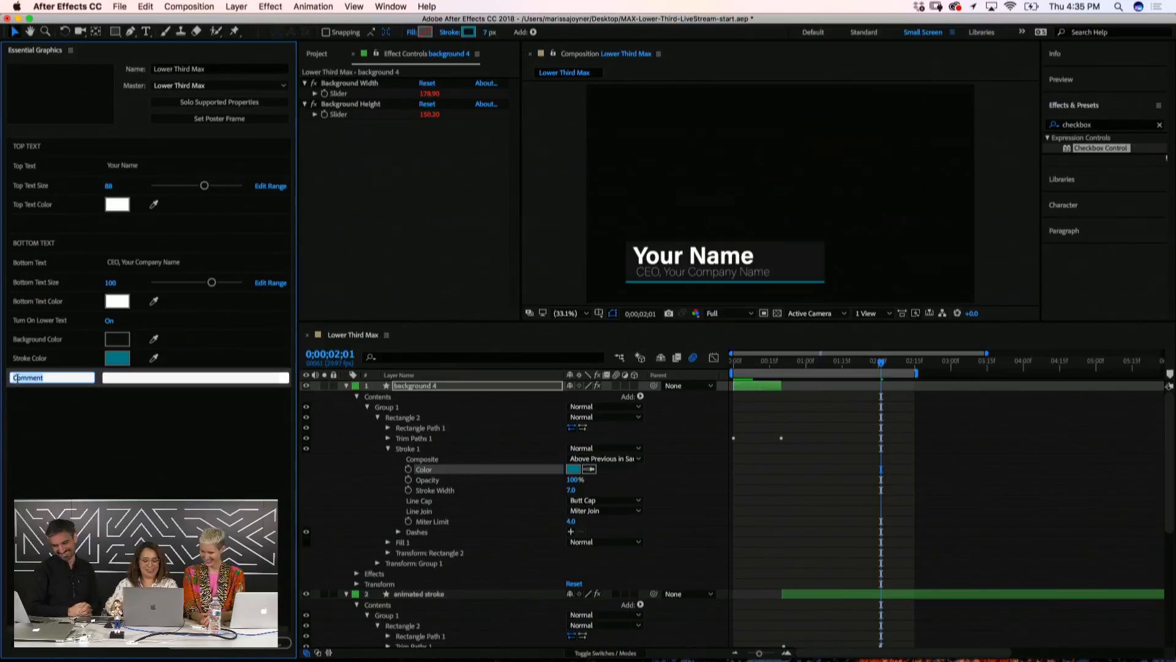
pyautogui.write('BACKGROUND')
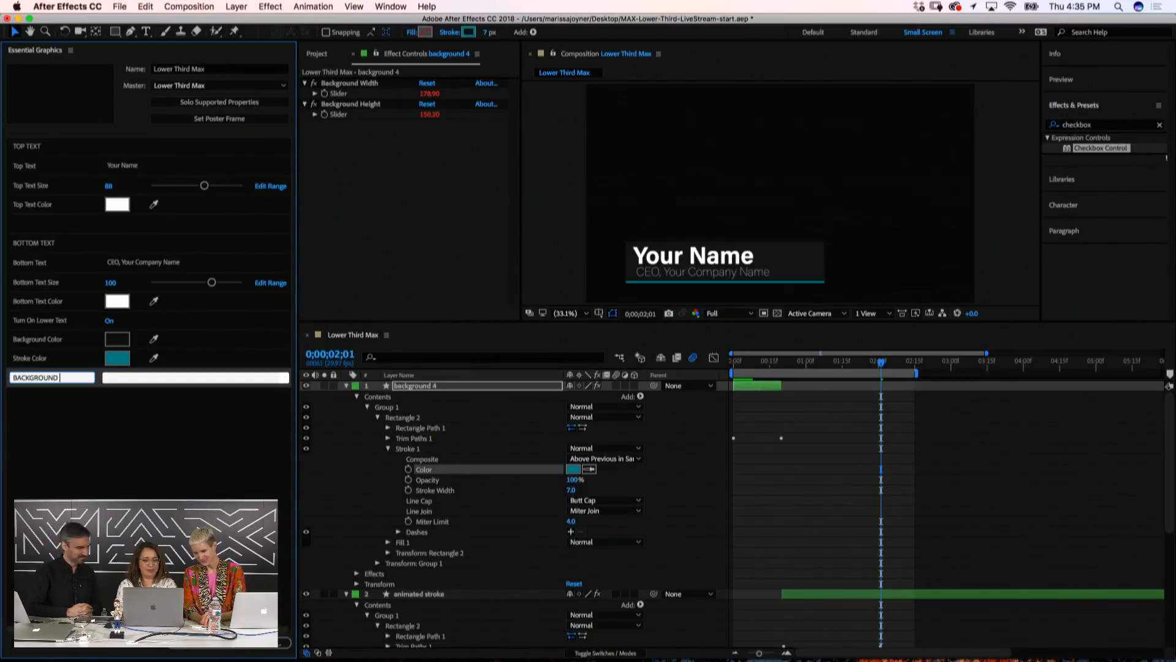
pyautogui.write(' CONTROLS')
pyautogui.press('Return')
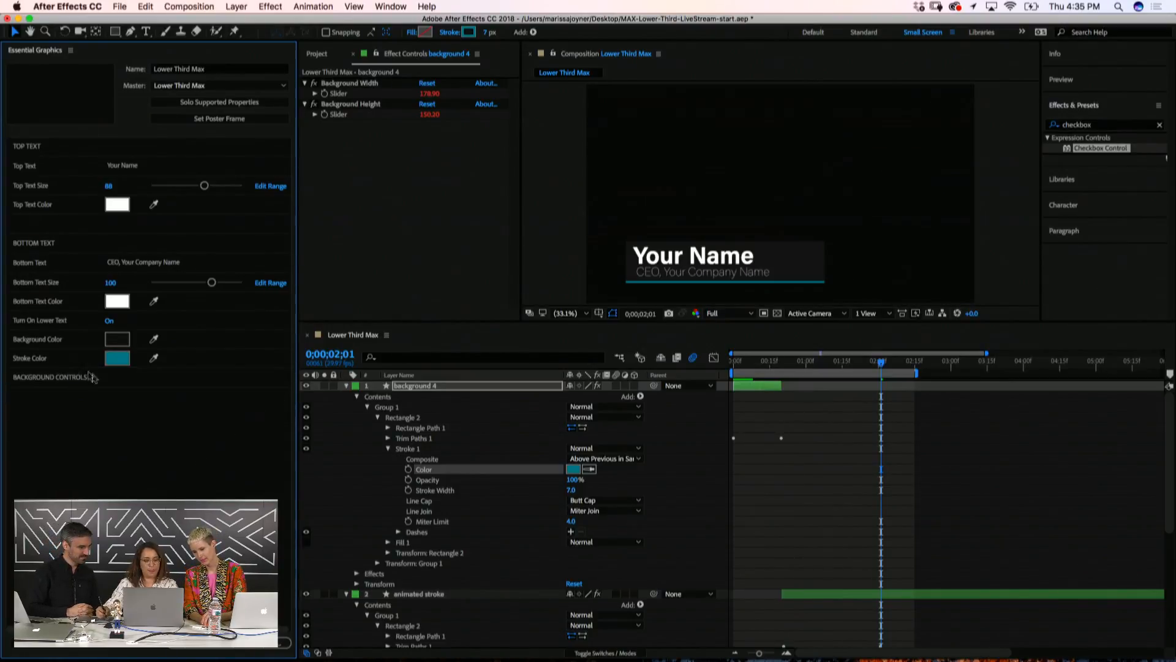
pyautogui.moveTo(92, 378); pyautogui.dragTo(102, 315)
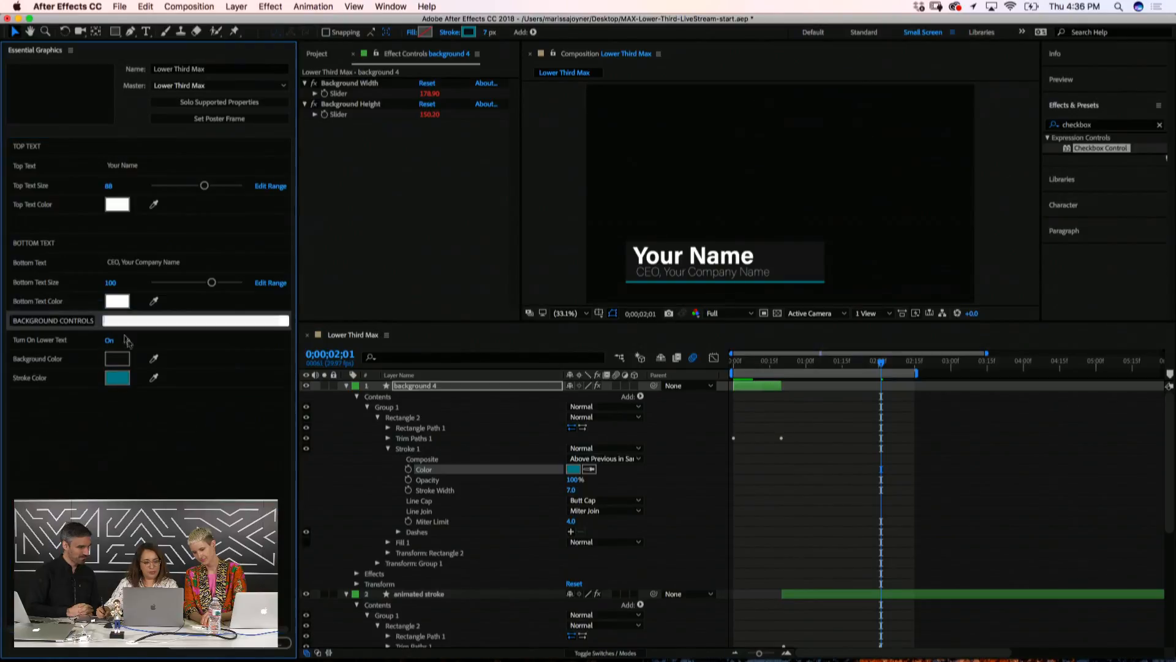
# Add a blank comment as a spacer before BACKGROUND CONTROLS
pyautogui.click(43, 641)
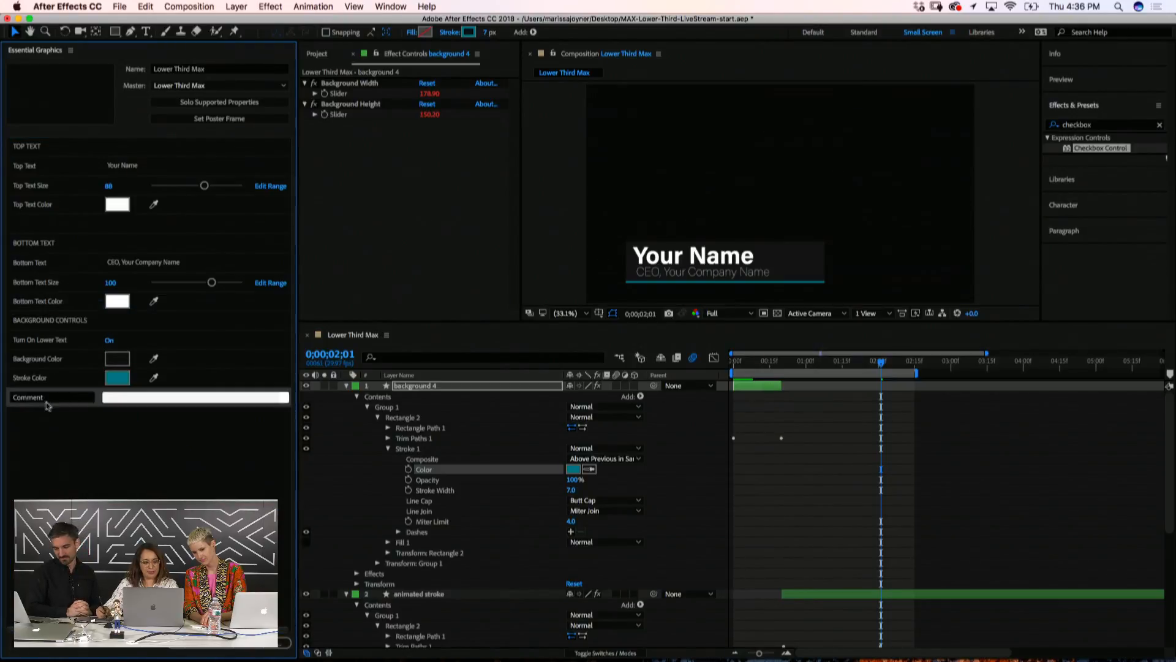
pyautogui.moveTo(46, 401); pyautogui.dragTo(9, 397)
pyautogui.click(68, 457)
pyautogui.click(64, 407)
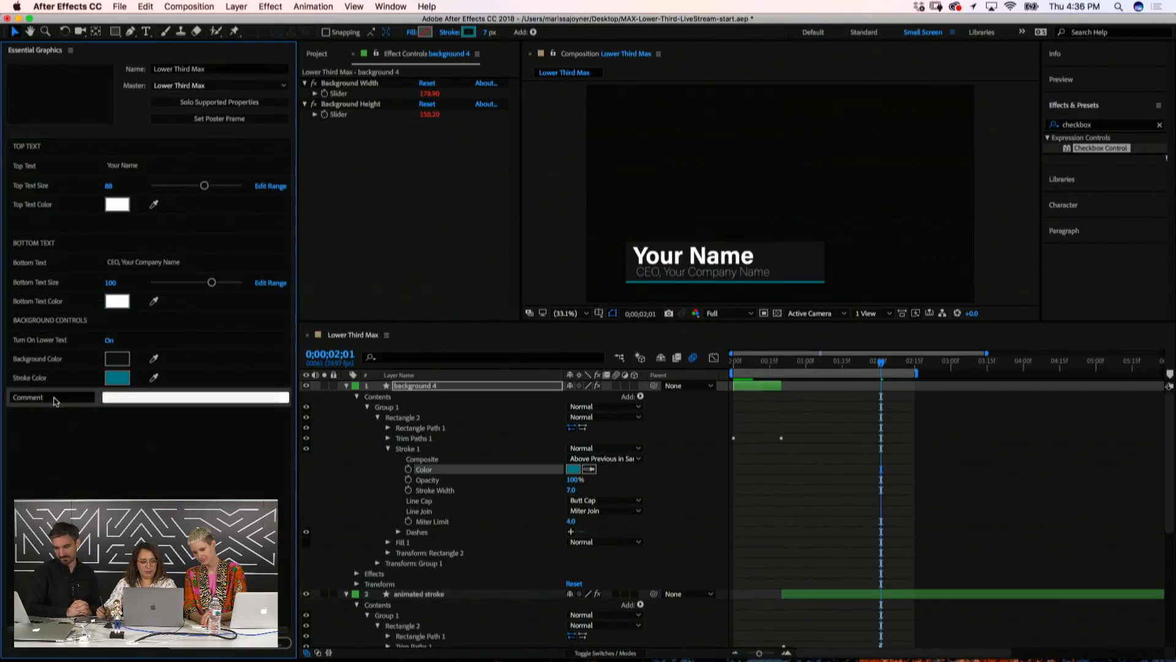
pyautogui.click(52, 398)
pyautogui.moveTo(51, 397); pyautogui.dragTo(10, 397)
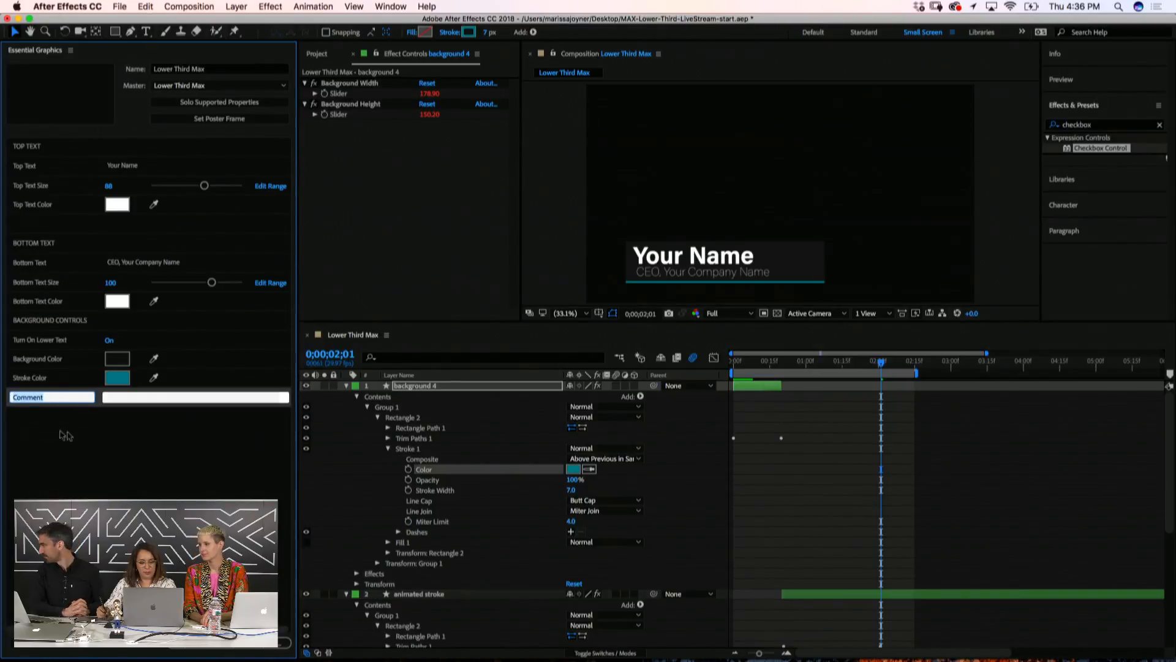
pyautogui.press('BackSpace')
pyautogui.click(72, 451)
pyautogui.moveTo(96, 393); pyautogui.dragTo(97, 314)
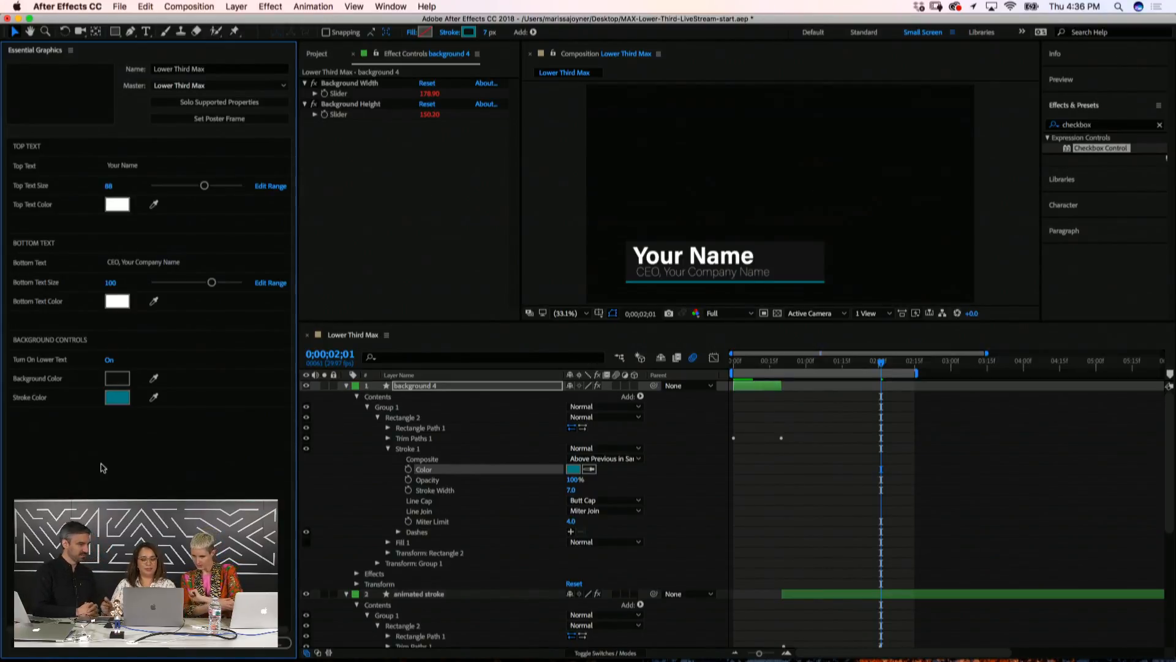
# Collapse the timeline layers and change Top Text from 'Your Name' to the presenter's full name
pyautogui.click(346, 385)
pyautogui.click(346, 396)
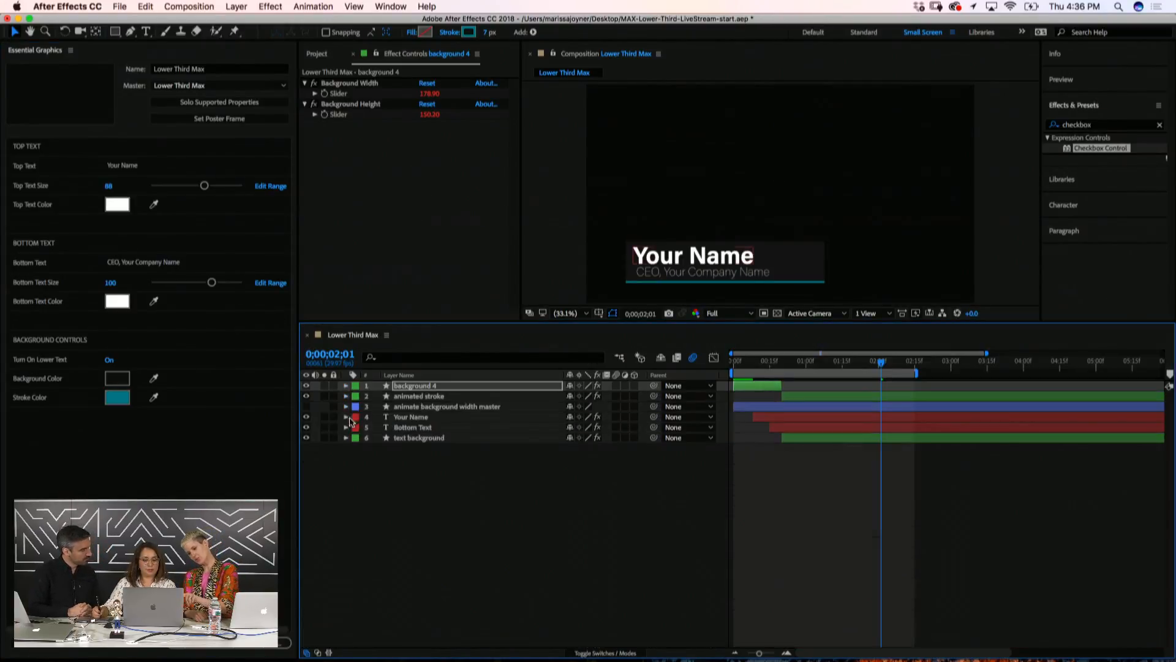
pyautogui.click(331, 486)
pyautogui.click(142, 166)
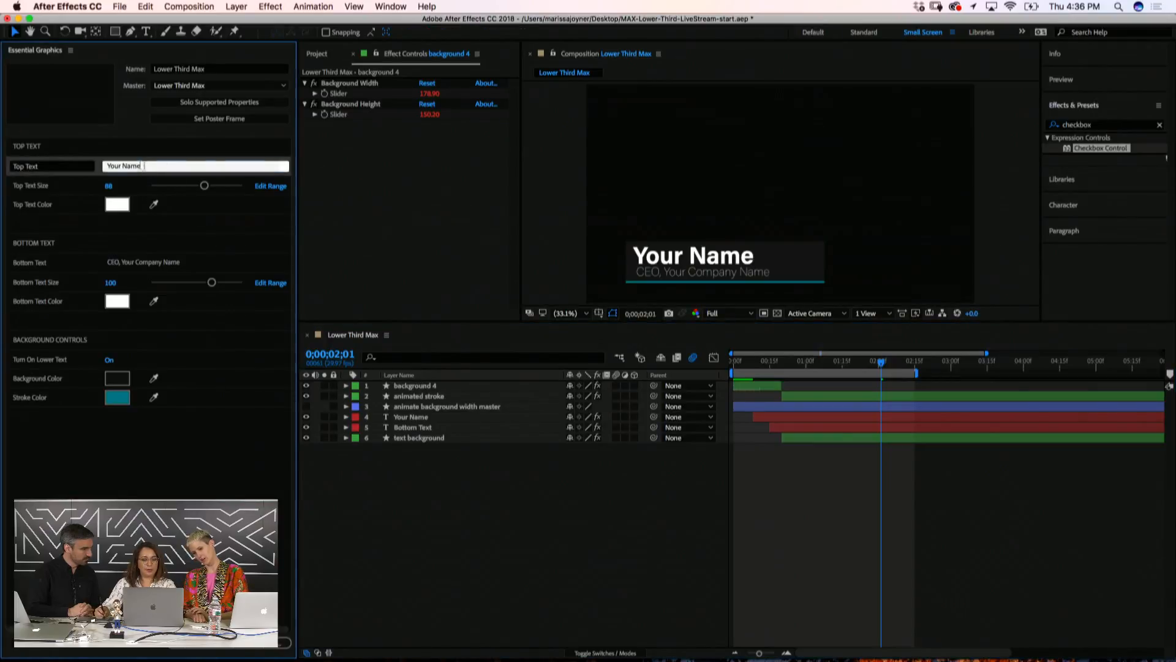
pyautogui.moveTo(144, 166); pyautogui.dragTo(95, 165)
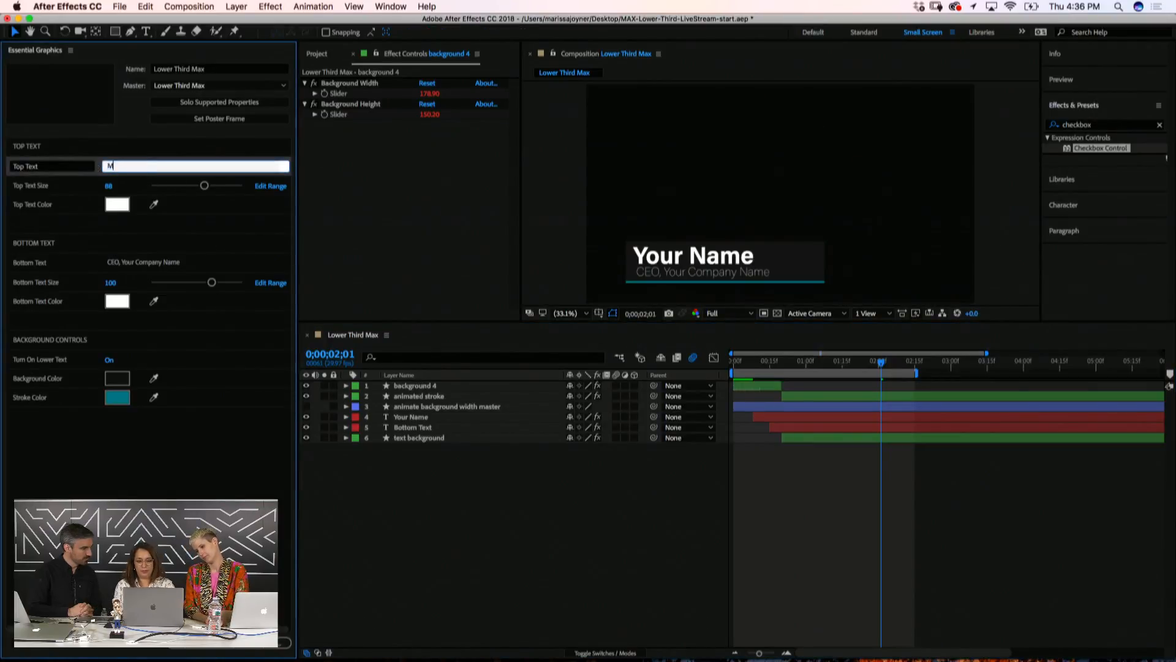
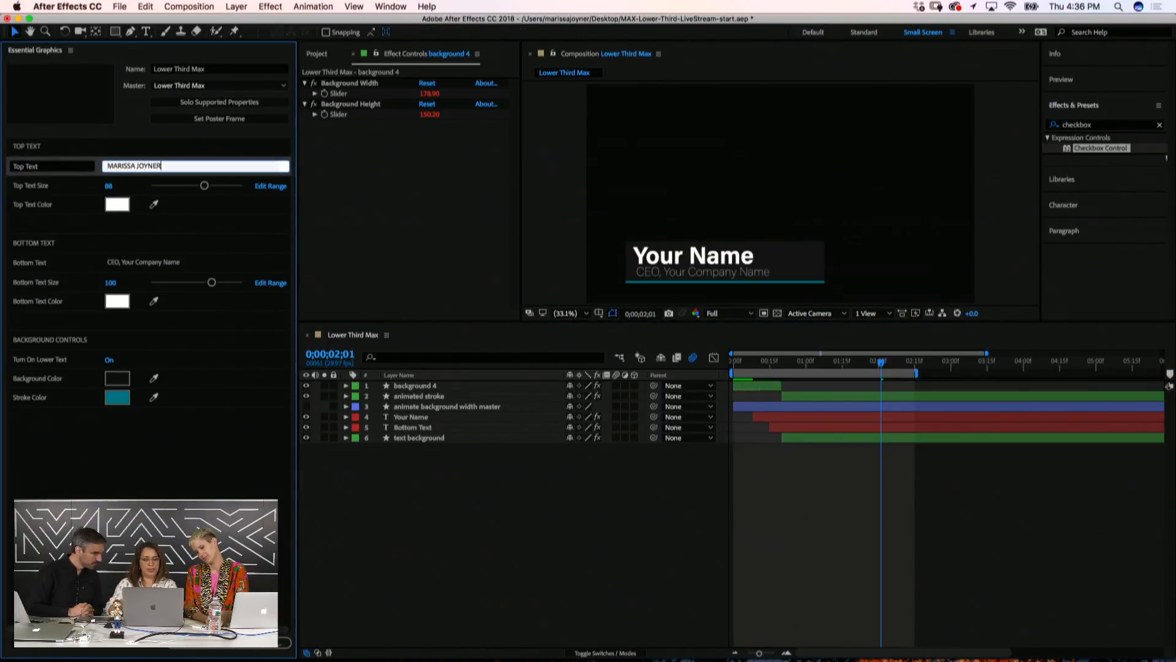
pyautogui.press('Return')
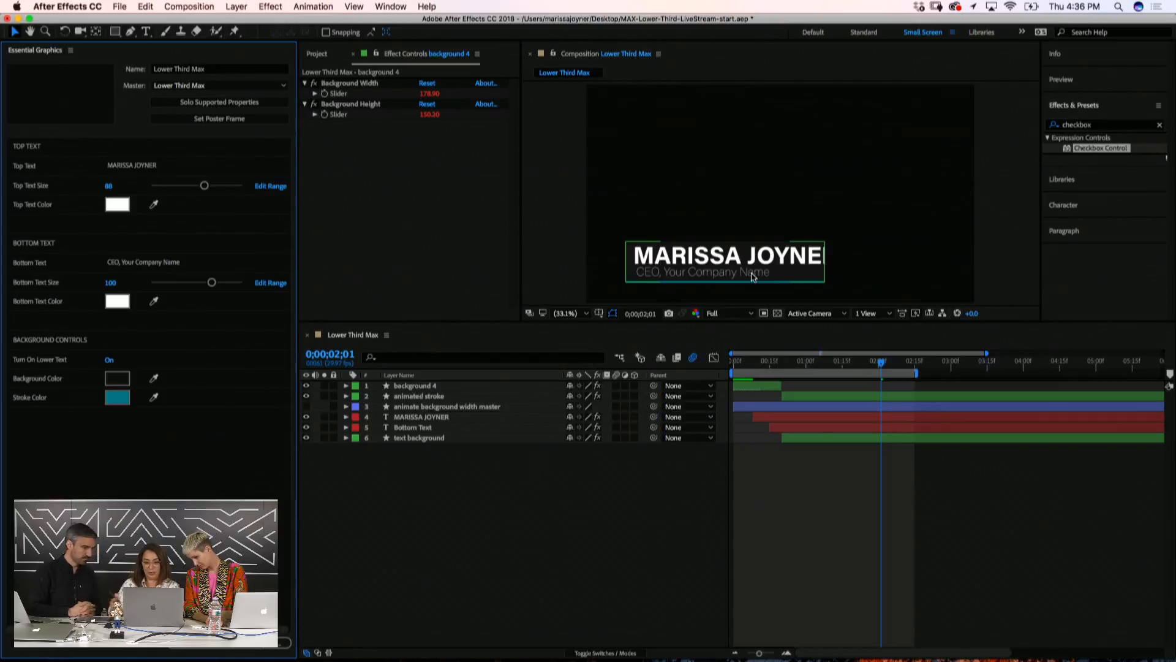
pyautogui.click(429, 437)
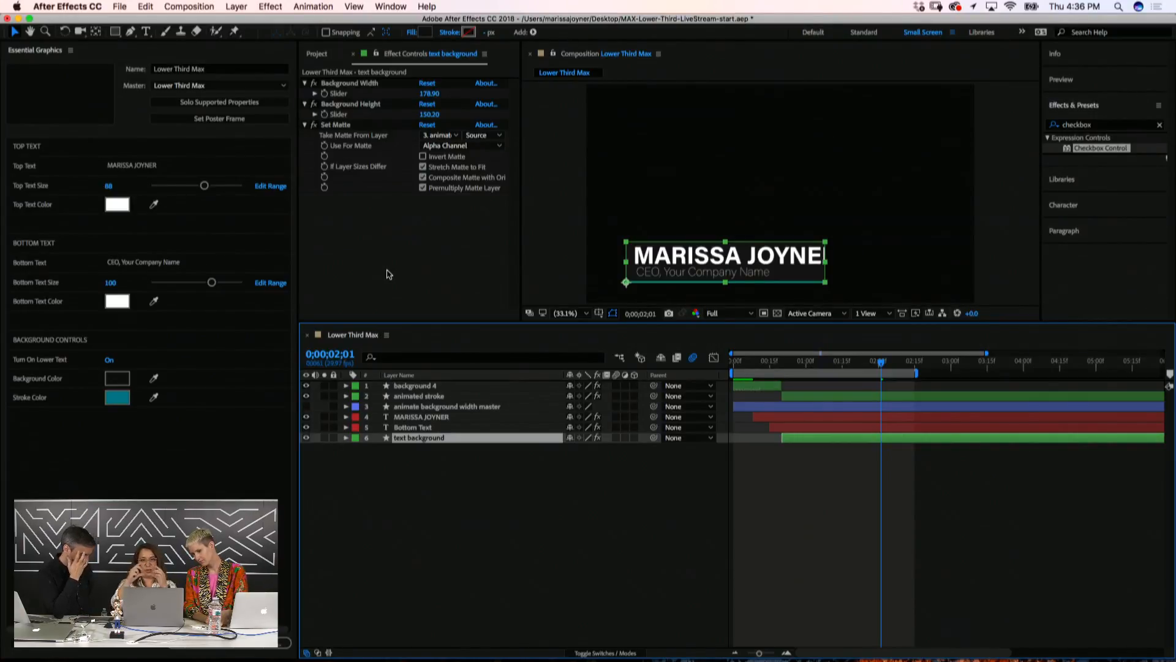
pyautogui.click(362, 515)
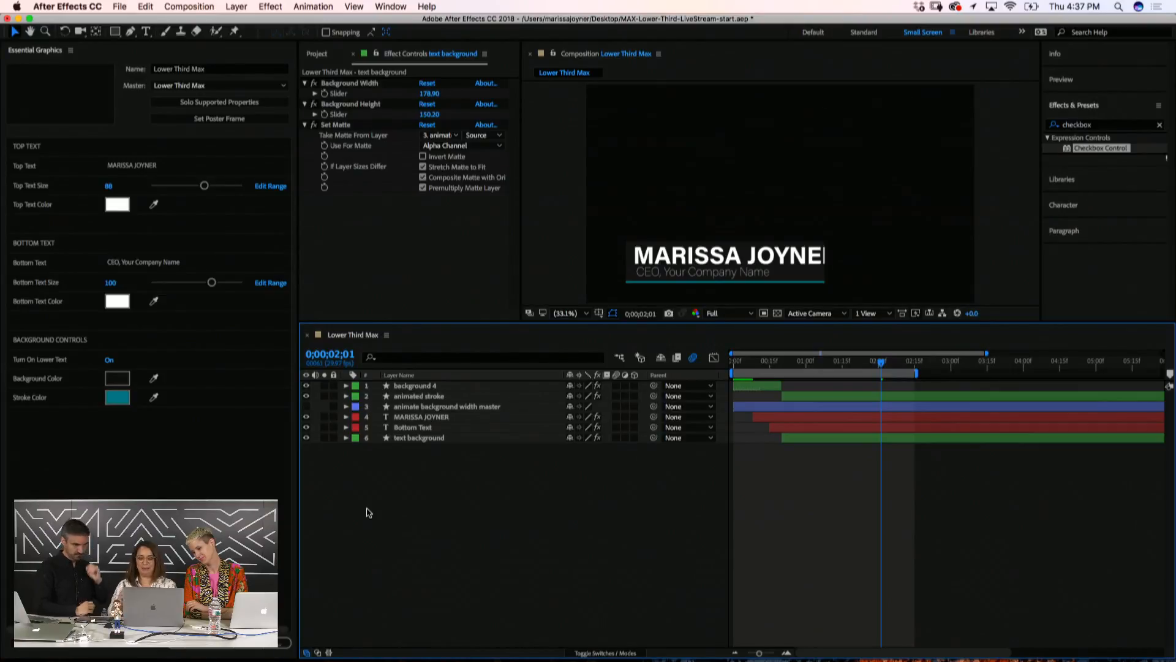
pyautogui.click(420, 437)
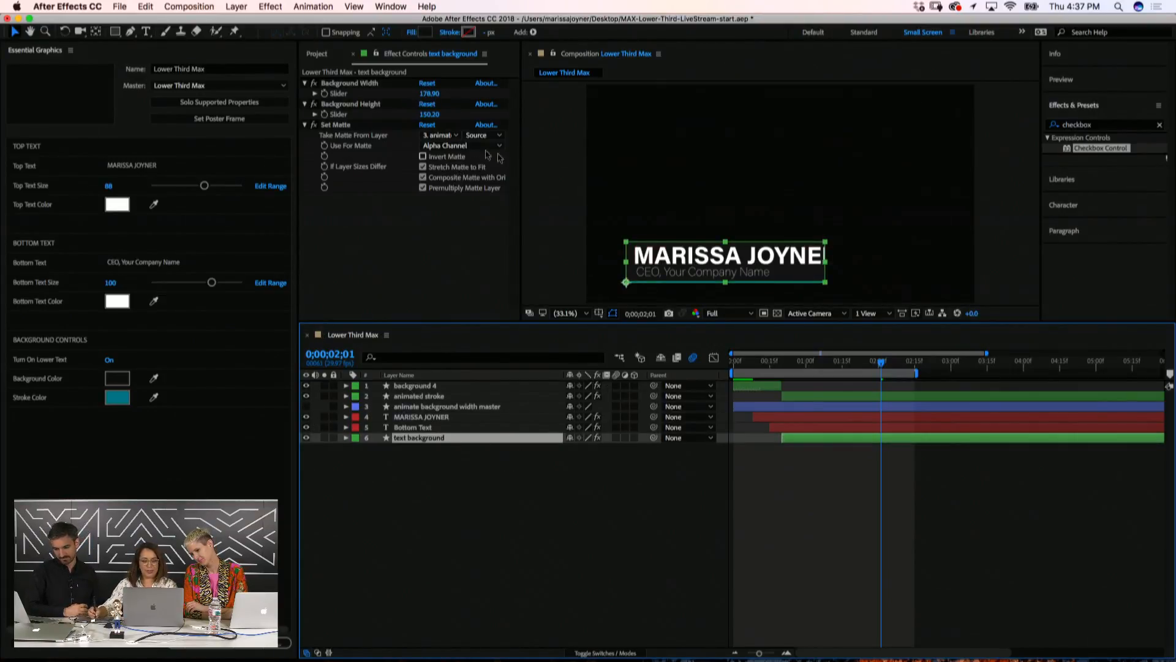
# Select the text background layer and reveal its Scale property
pyautogui.click(354, 86)
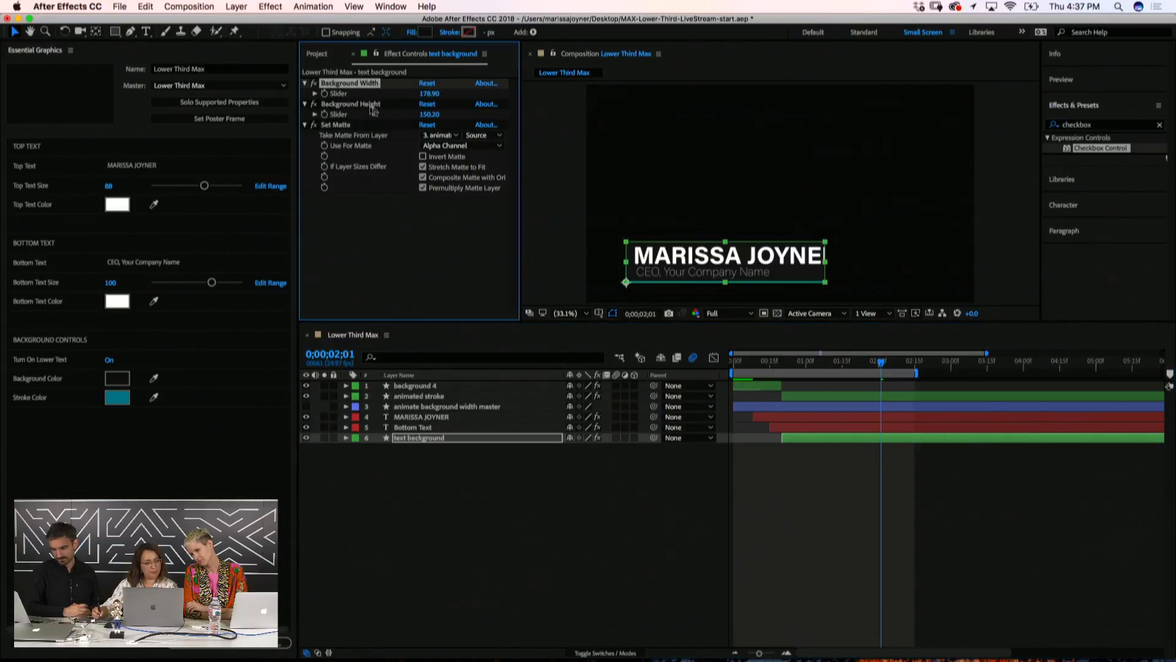
pyautogui.click(363, 105)
pyautogui.click(375, 84)
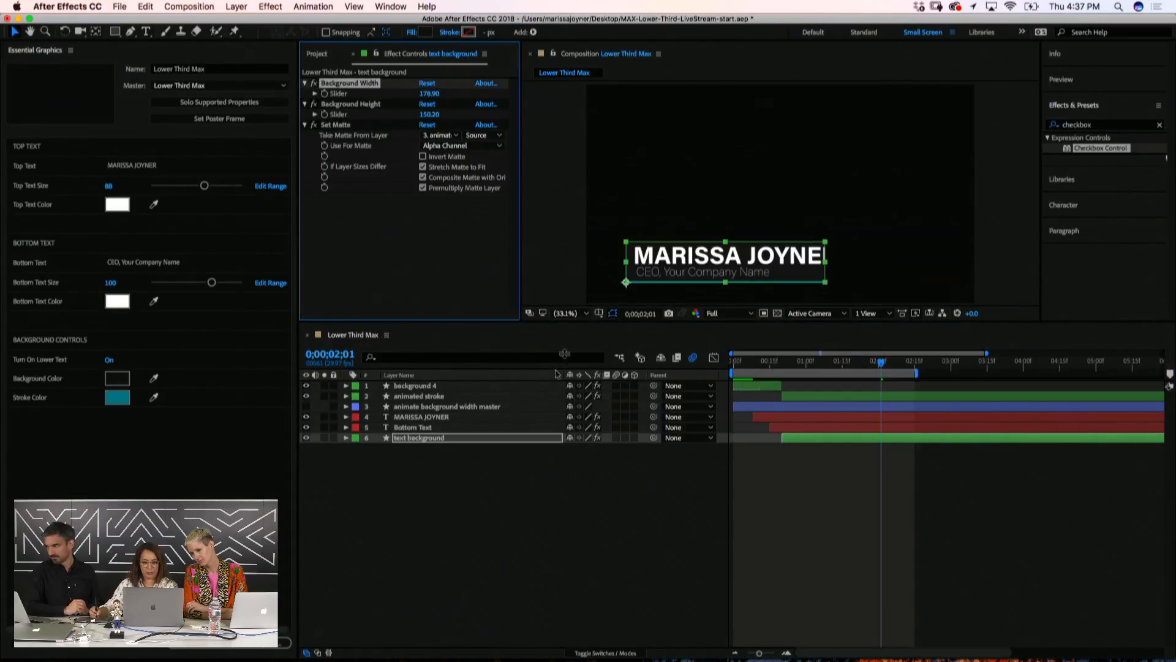
pyautogui.click(494, 437)
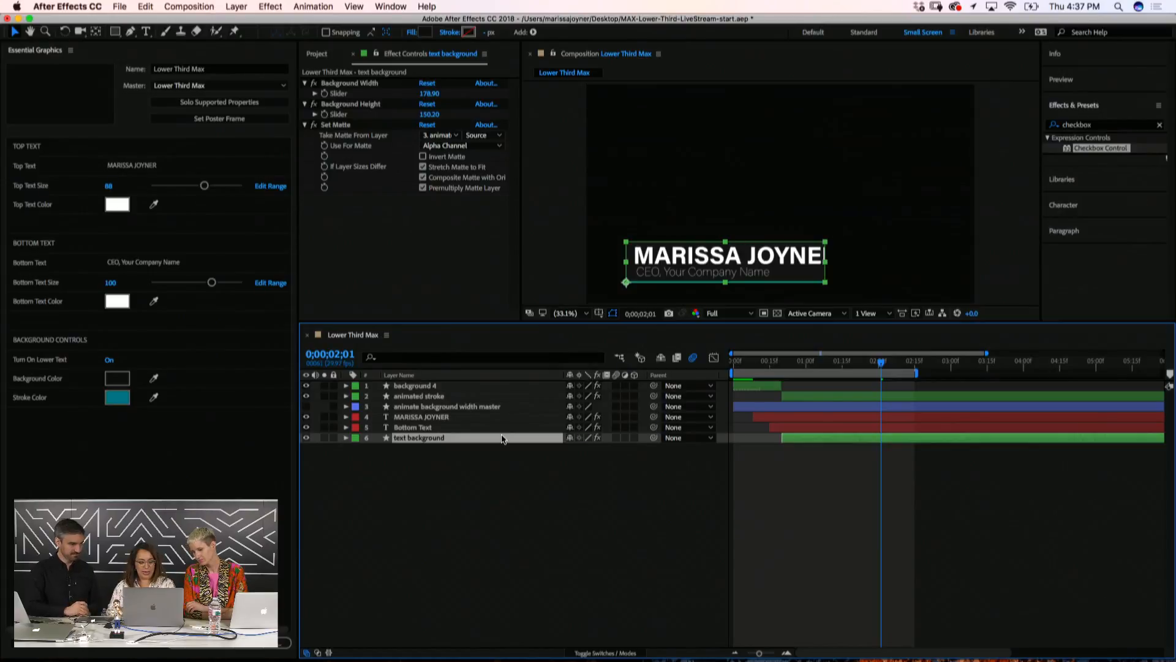
pyautogui.press('s')
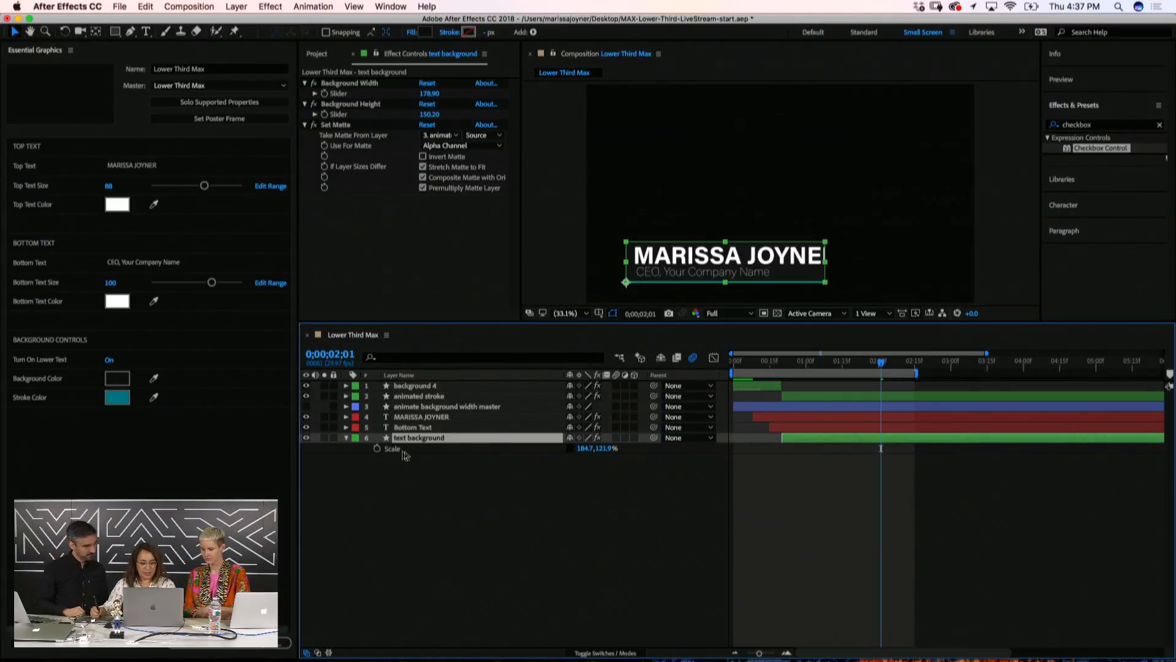
# Replace the Scale expression with an array of the Background Width and Background Height sliders
pyautogui.keyDown('alt'); pyautogui.click(377, 449); pyautogui.keyUp('alt')
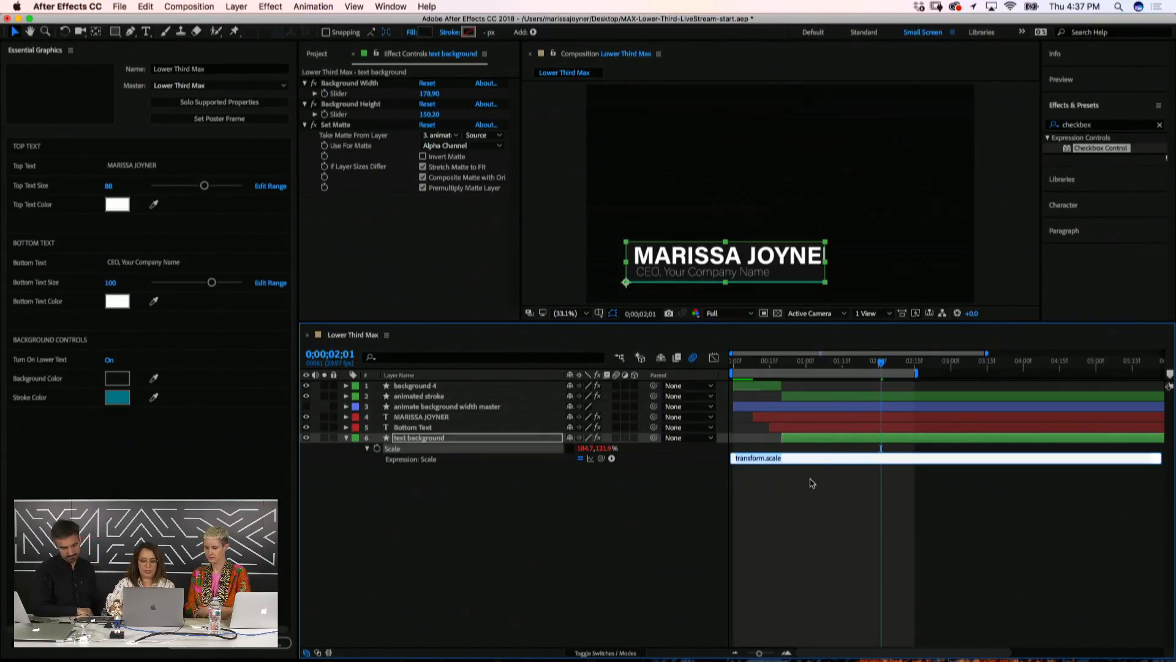
pyautogui.press('BackSpace')
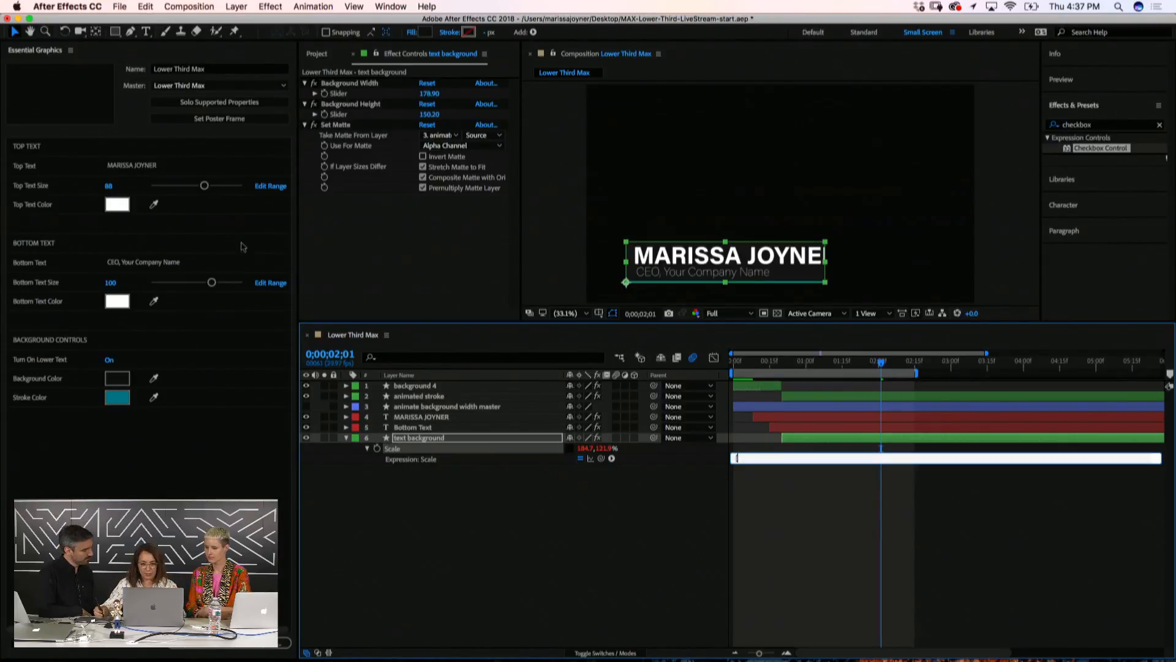
pyautogui.moveTo(601, 458); pyautogui.dragTo(341, 96)
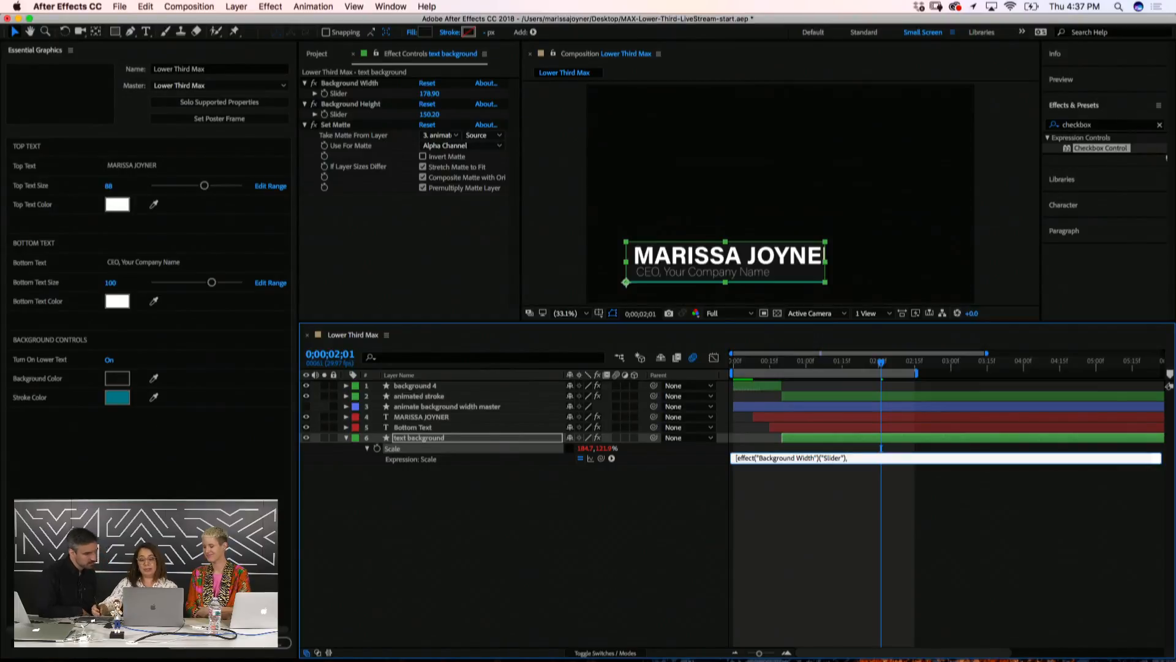
pyautogui.moveTo(601, 458); pyautogui.dragTo(341, 116)
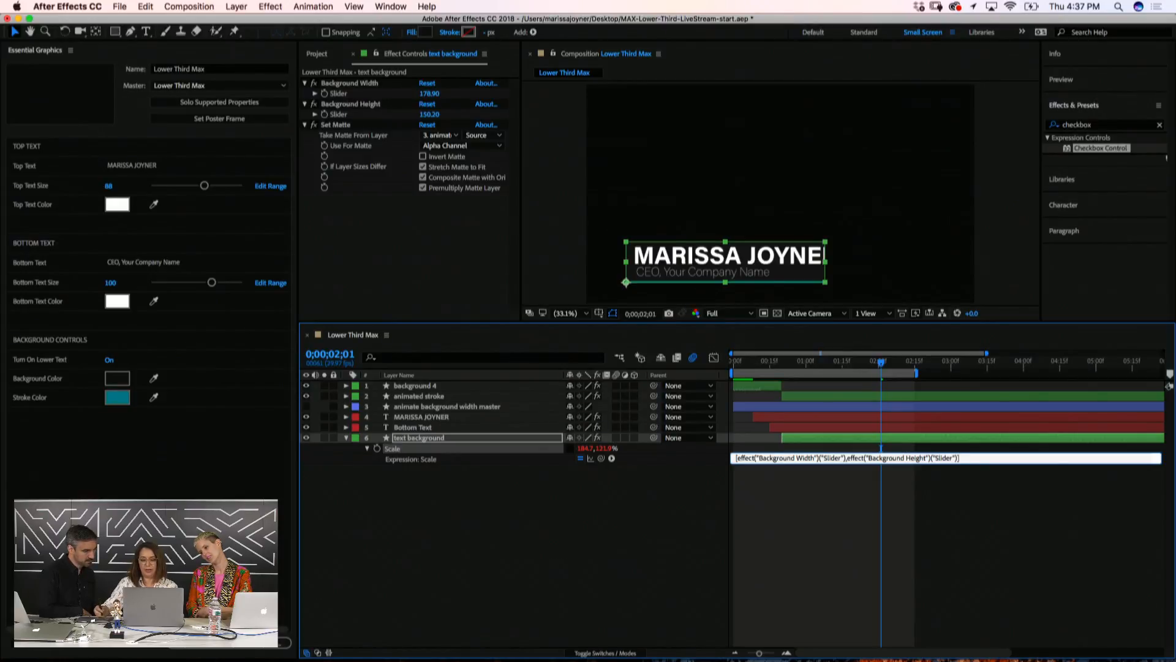
pyautogui.click(386, 585)
pyautogui.press('Tab')
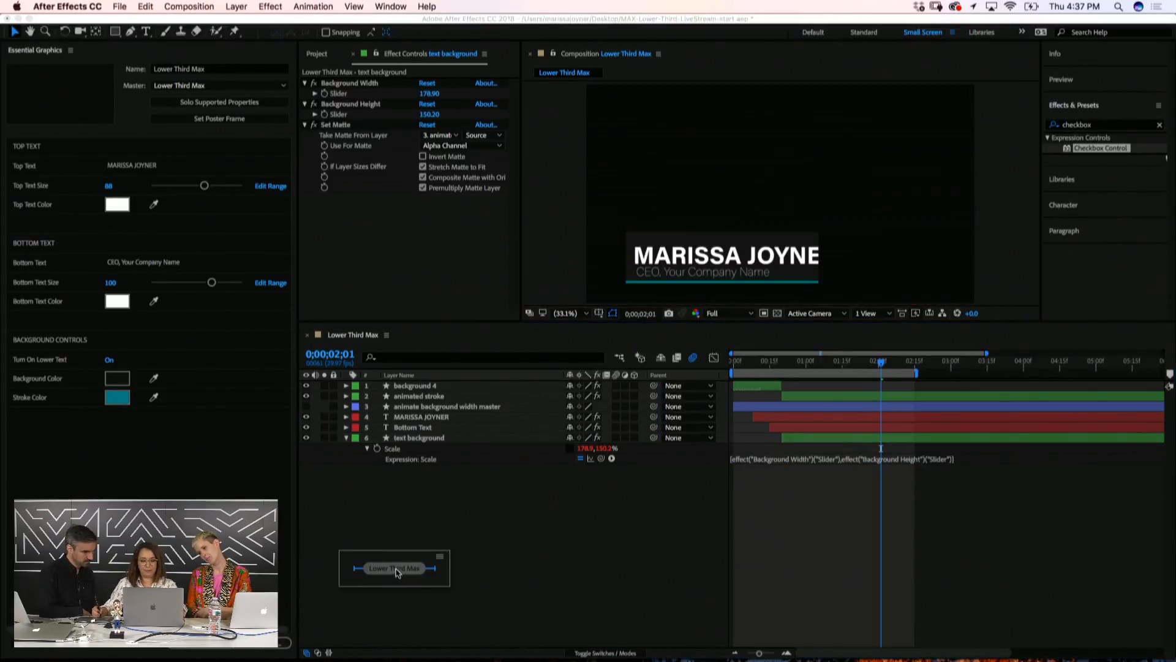
# Widen Background Width to 209.9 and show the text background layer's effects
pyautogui.click(506, 539)
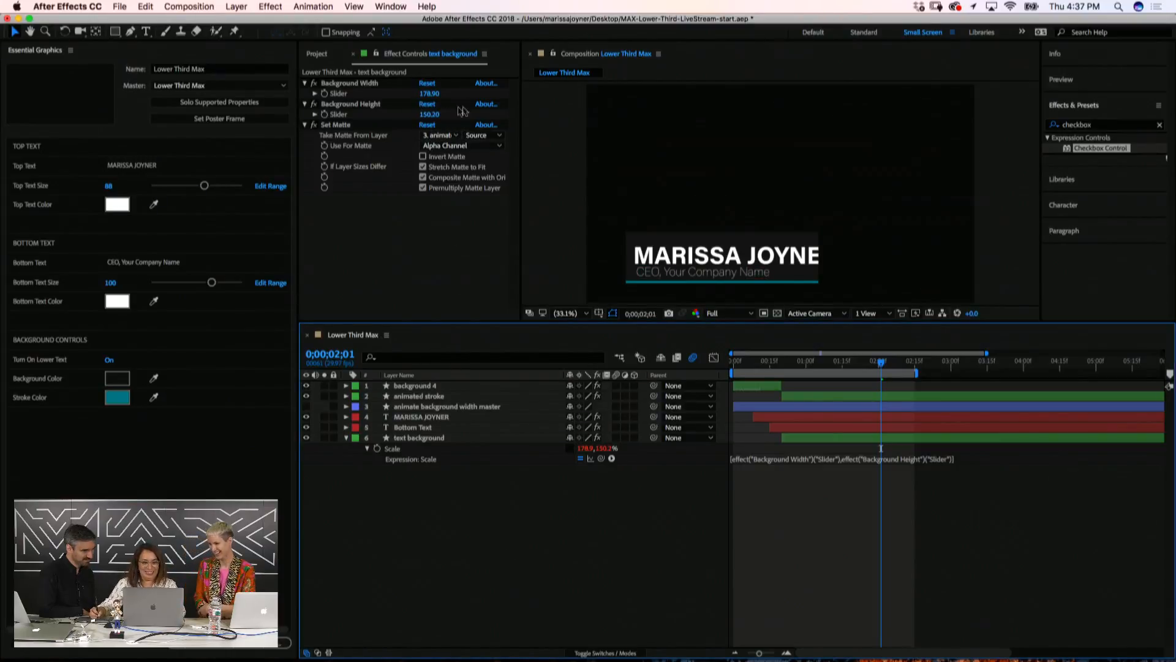
pyautogui.moveTo(429, 94); pyautogui.dragTo(454, 101)
pyautogui.click(435, 480)
pyautogui.click(438, 450)
pyautogui.click(435, 439)
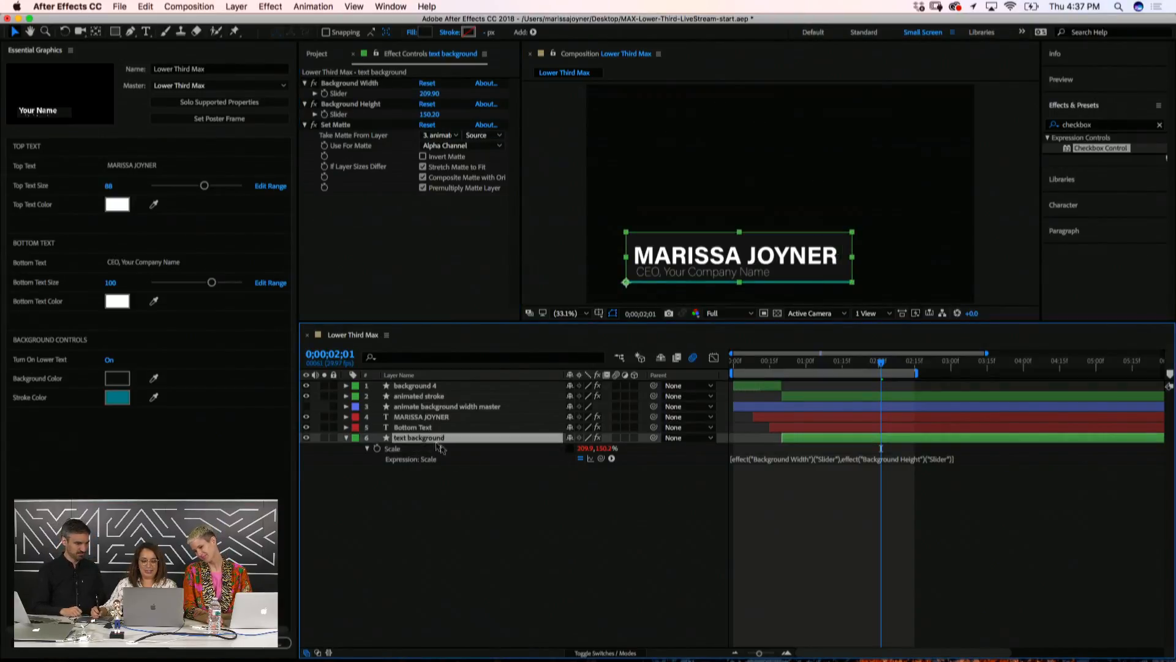
pyautogui.press('e')
# Add the Background Width and Height sliders to Essential Graphics as controls named Width and Height
pyautogui.click(395, 449)
pyautogui.keyDown('shift'); pyautogui.click(387, 459); pyautogui.keyUp('shift')
pyautogui.click(367, 459)
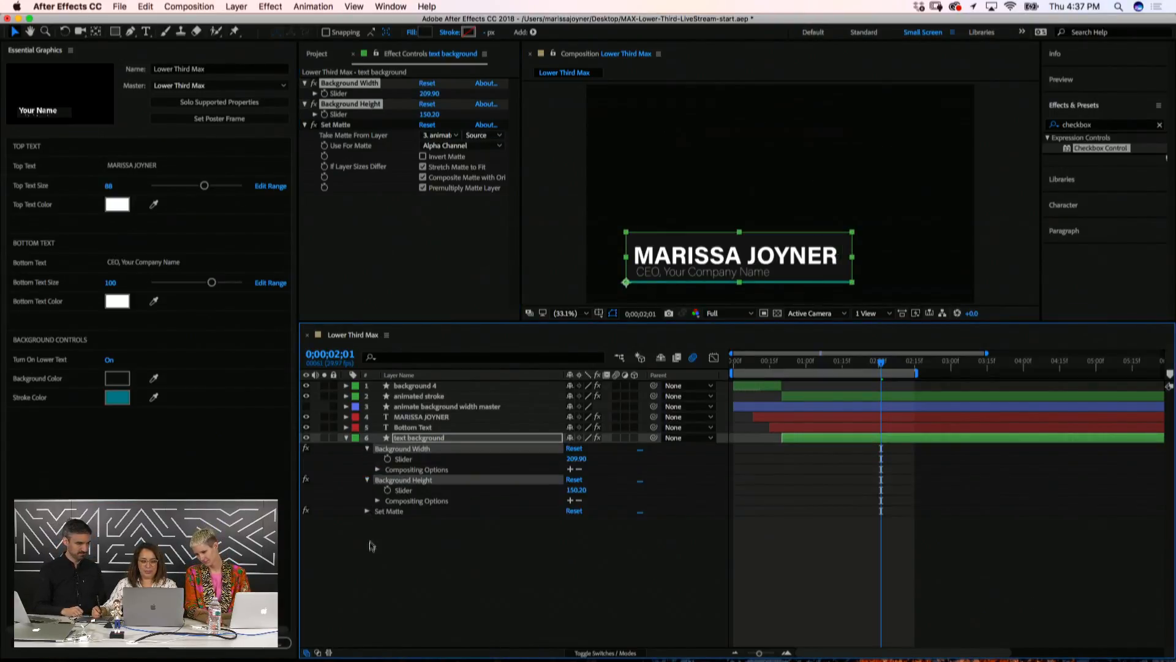
pyautogui.moveTo(403, 459); pyautogui.dragTo(152, 423)
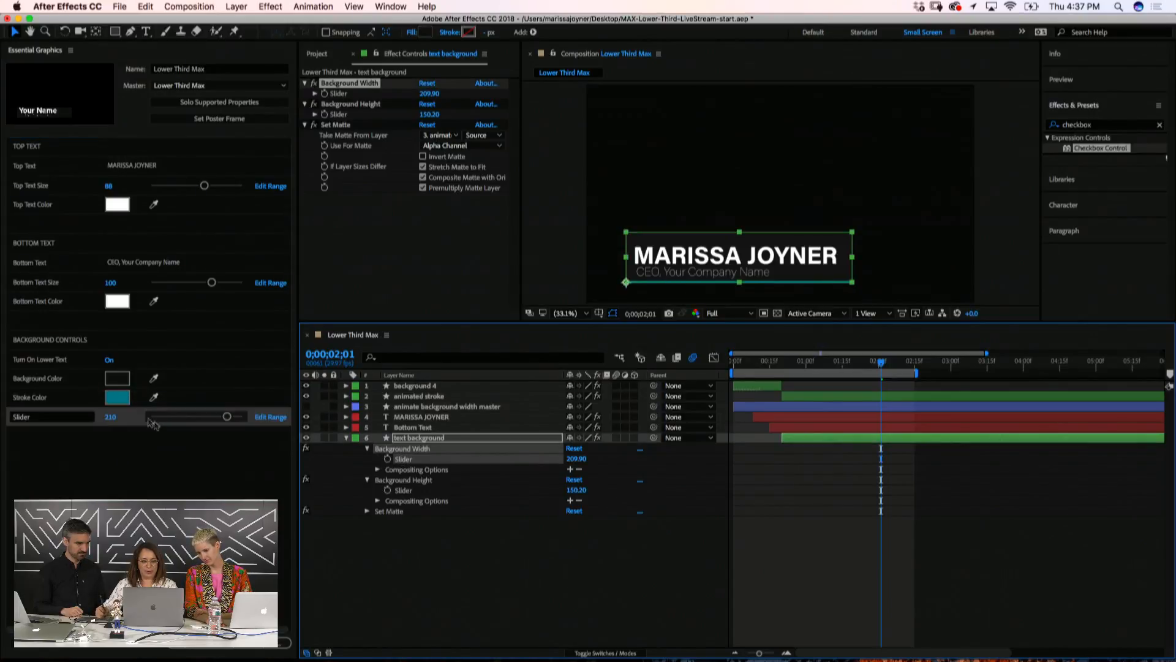
pyautogui.click(43, 419)
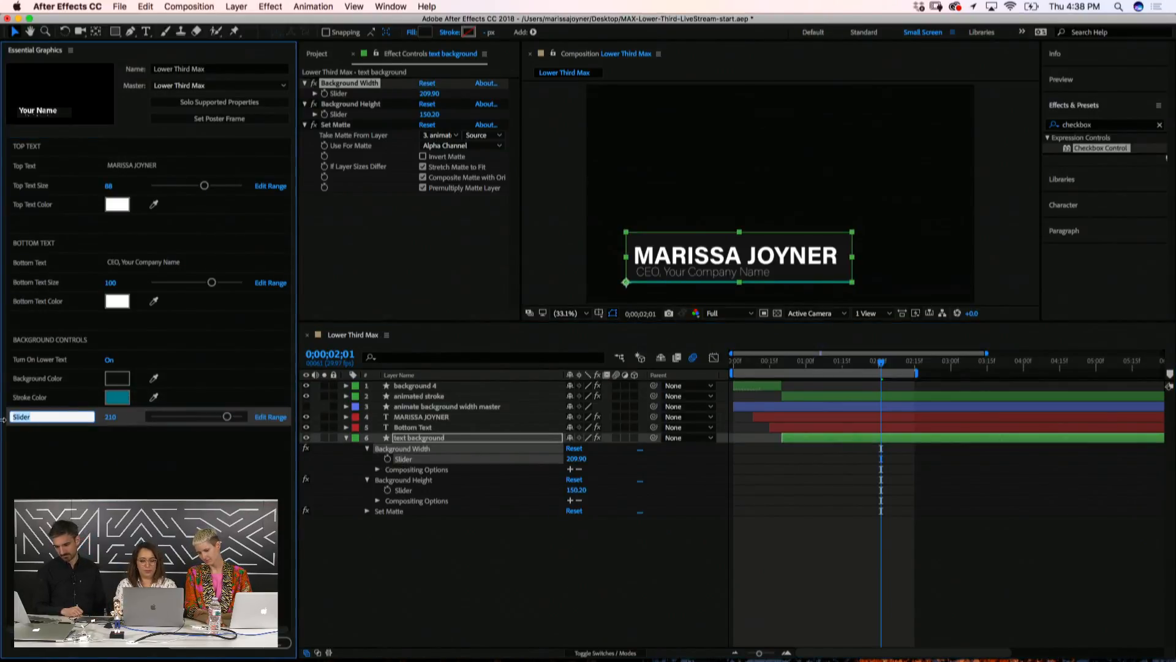
pyautogui.write('Width')
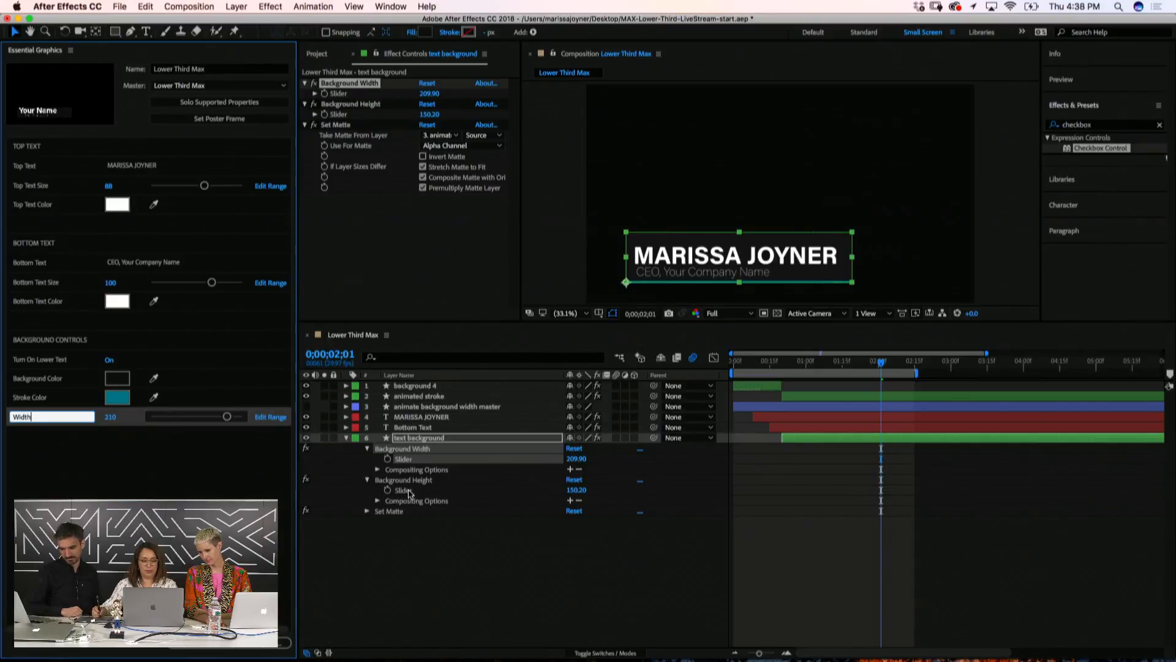
pyautogui.moveTo(403, 490); pyautogui.dragTo(55, 436)
pyautogui.click(52, 438)
pyautogui.write('NHeig')
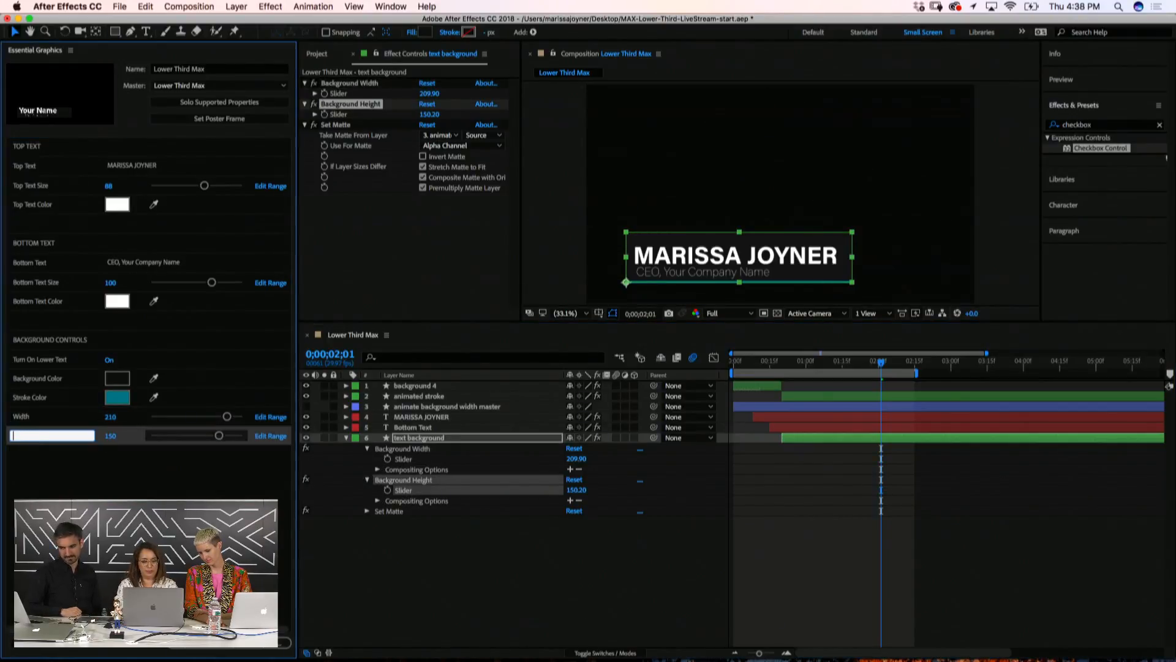
pyautogui.write('ight')
pyautogui.press('Return')
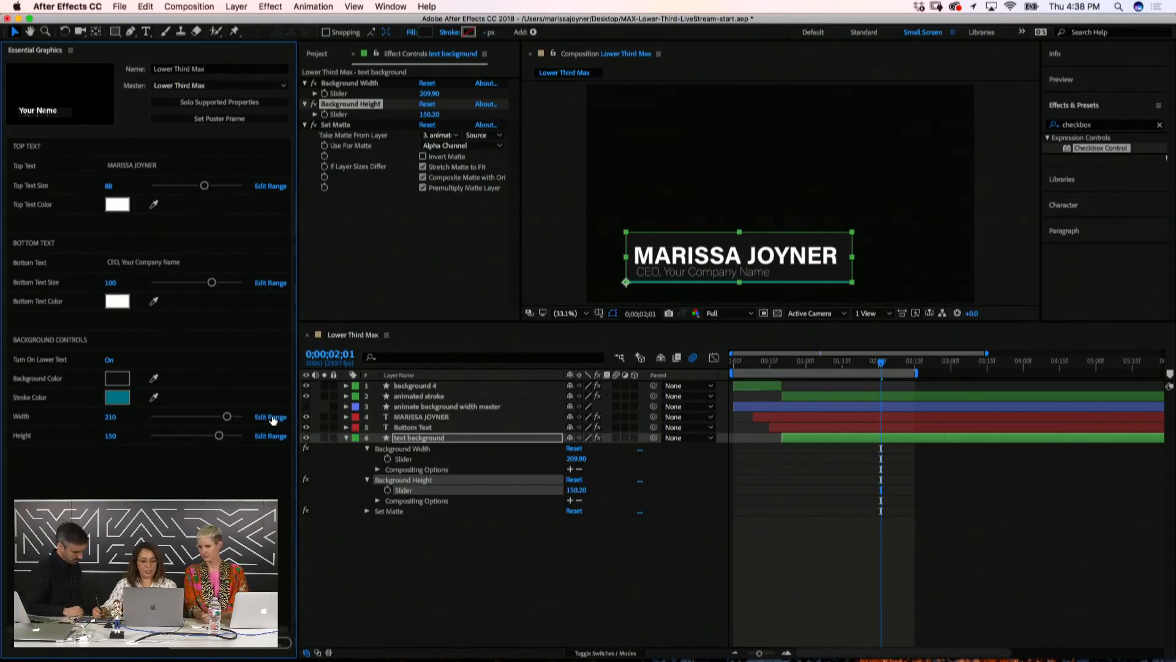
# Limit the Width control to a 0–250 range and drag Width up to 250
pyautogui.click(274, 420)
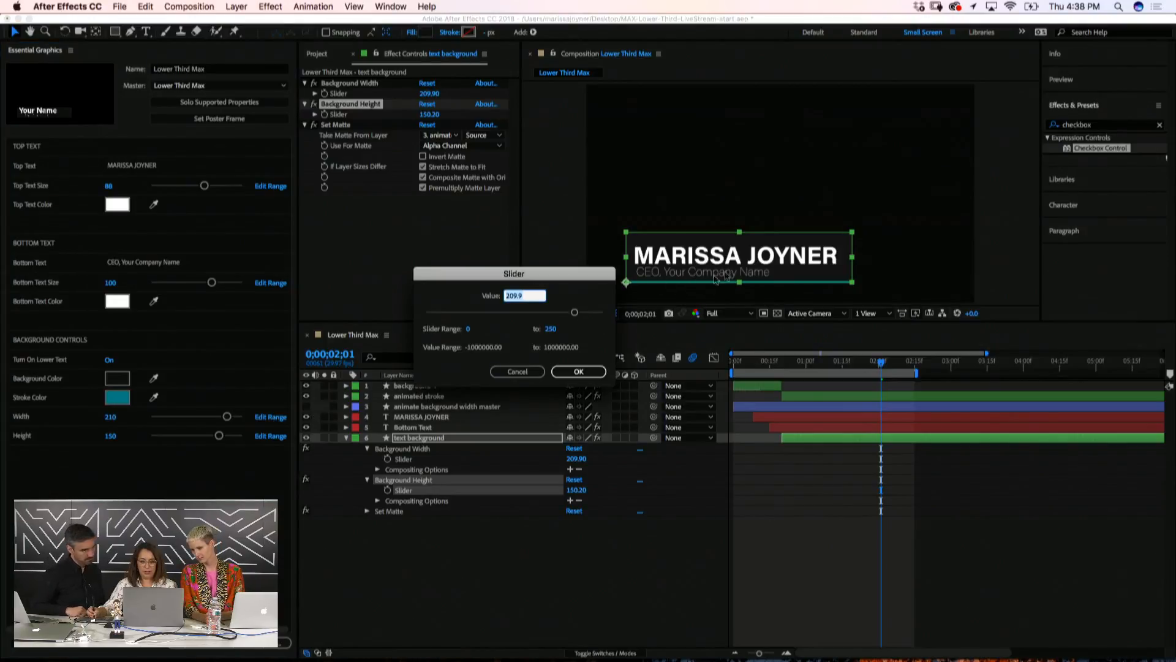
pyautogui.click(579, 372)
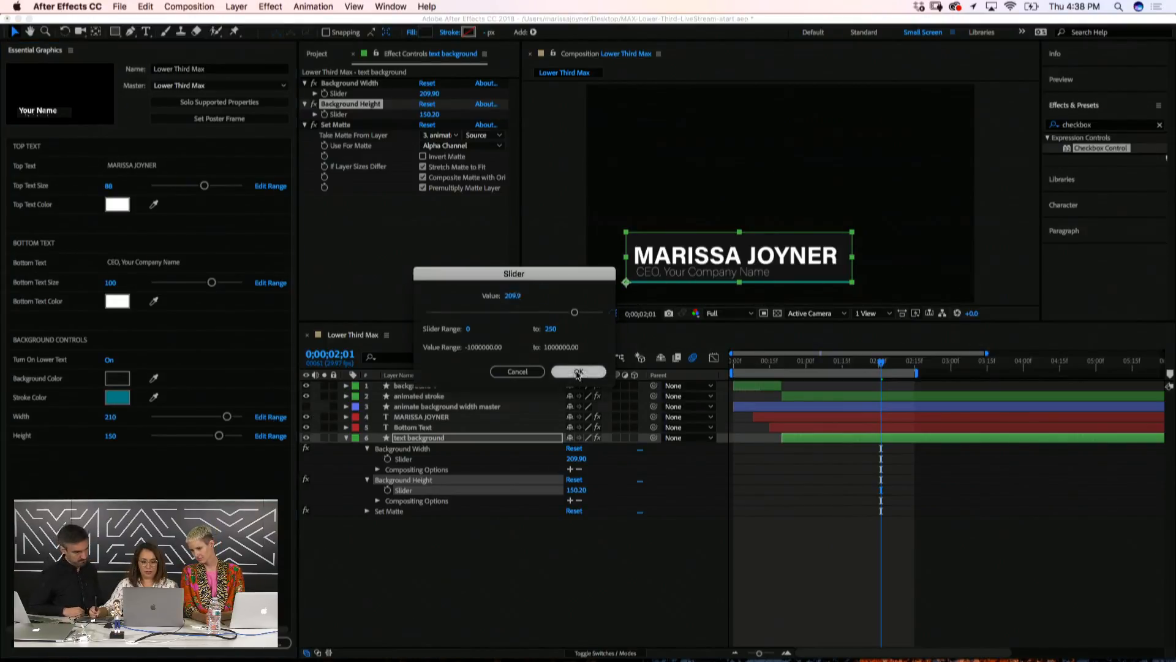
pyautogui.moveTo(232, 419); pyautogui.dragTo(254, 424)
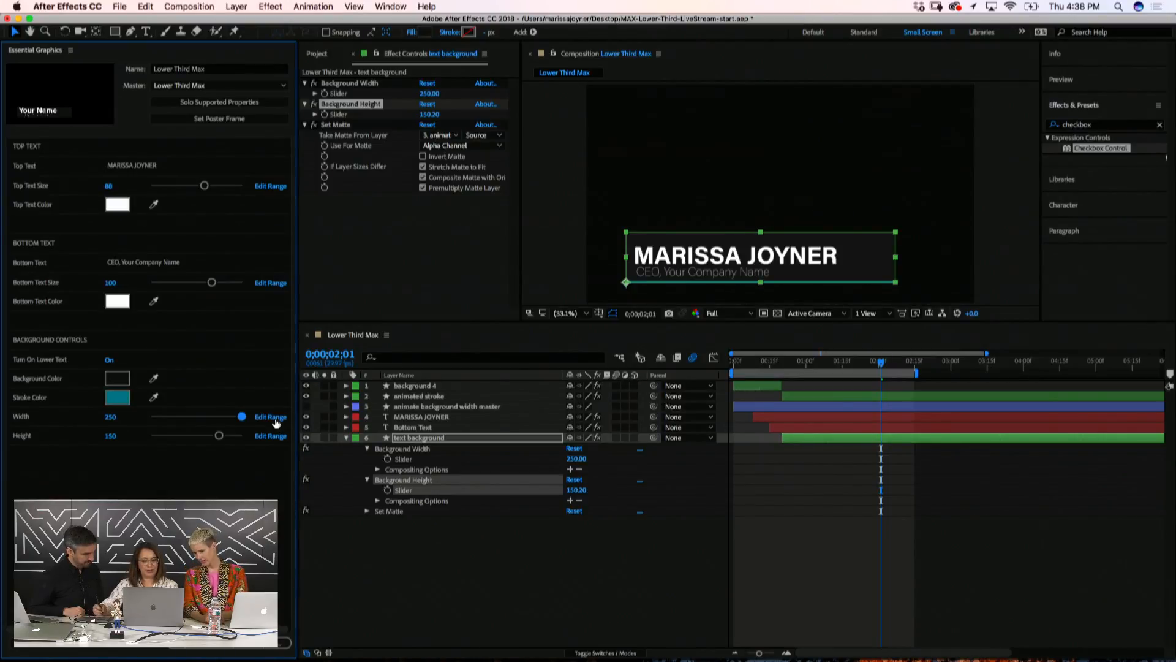
pyautogui.click(272, 420)
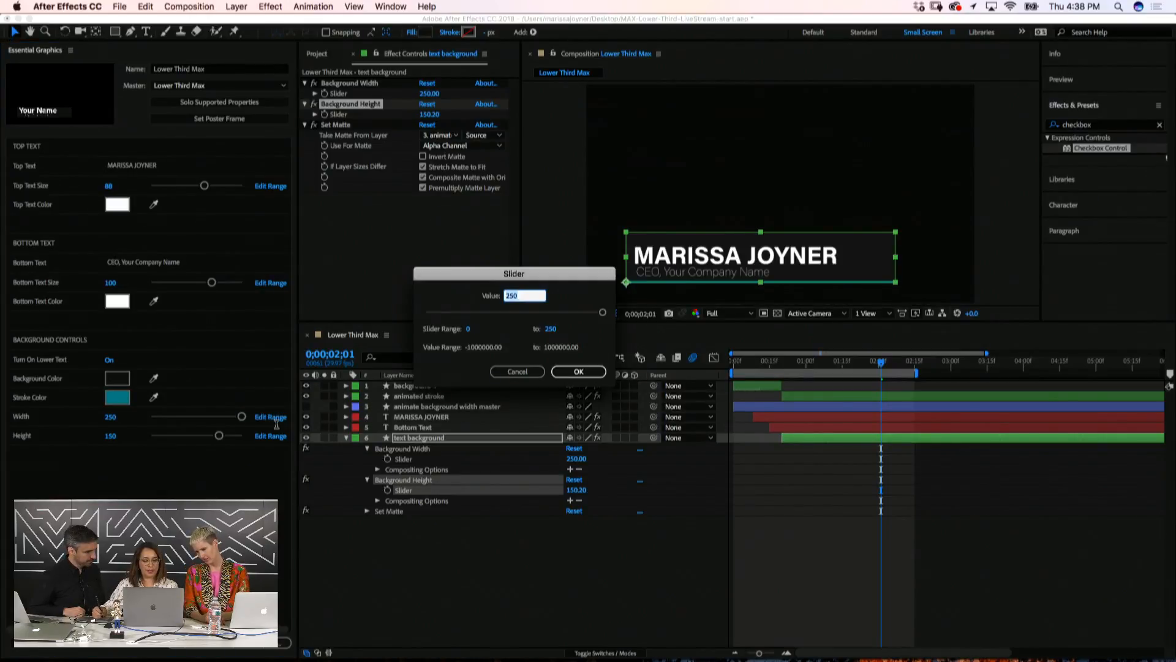
pyautogui.click(565, 375)
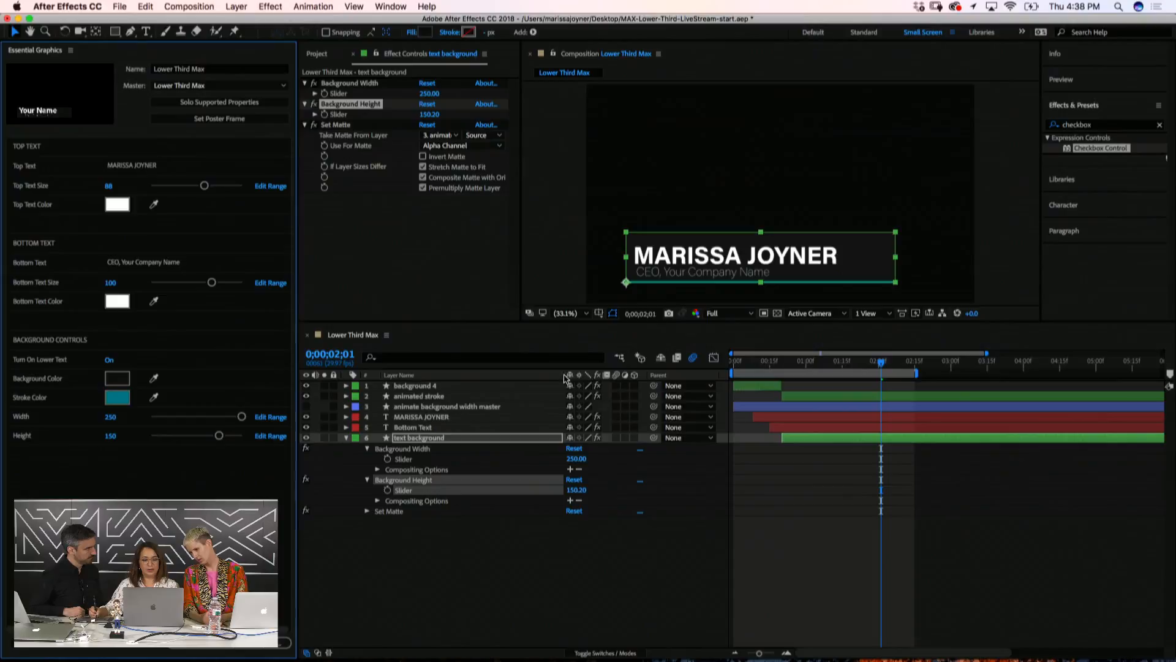
pyautogui.click(275, 419)
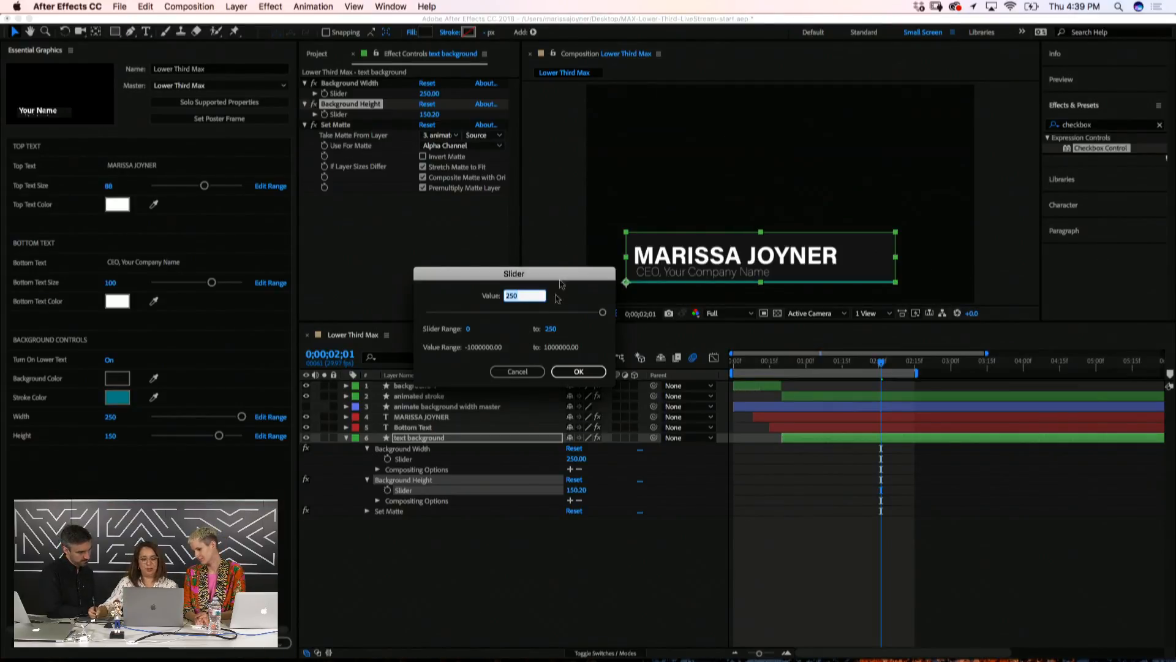
pyautogui.click(573, 371)
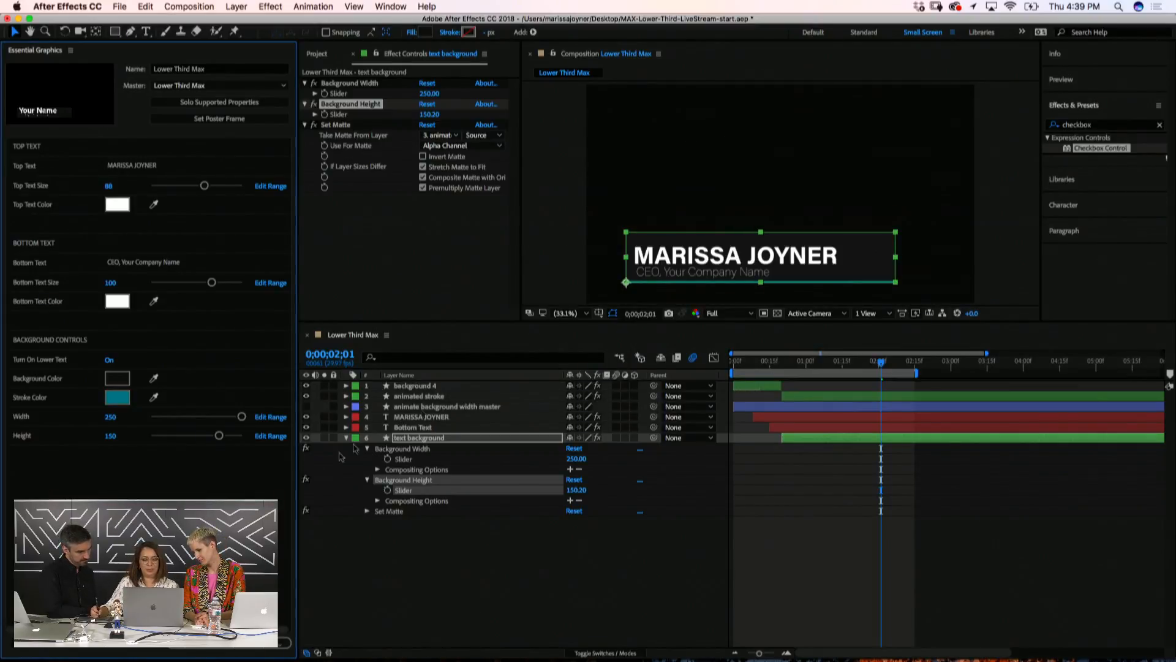
# Limit the Height control to a 0–200 range and collapse the text background layer
pyautogui.click(270, 436)
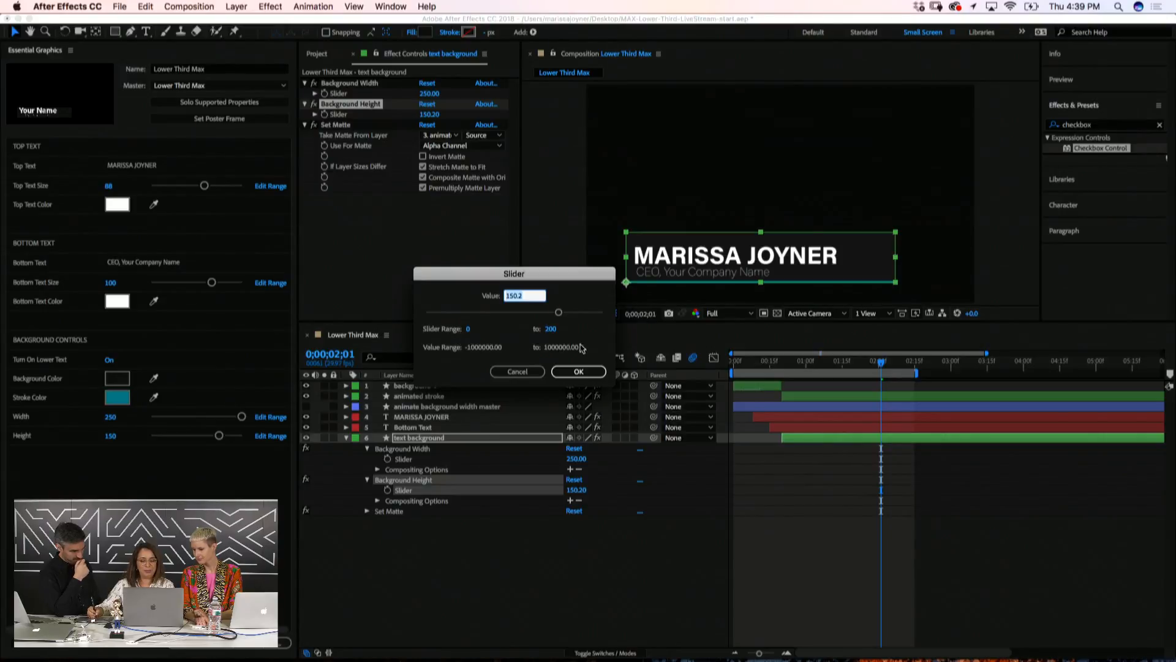
pyautogui.click(580, 371)
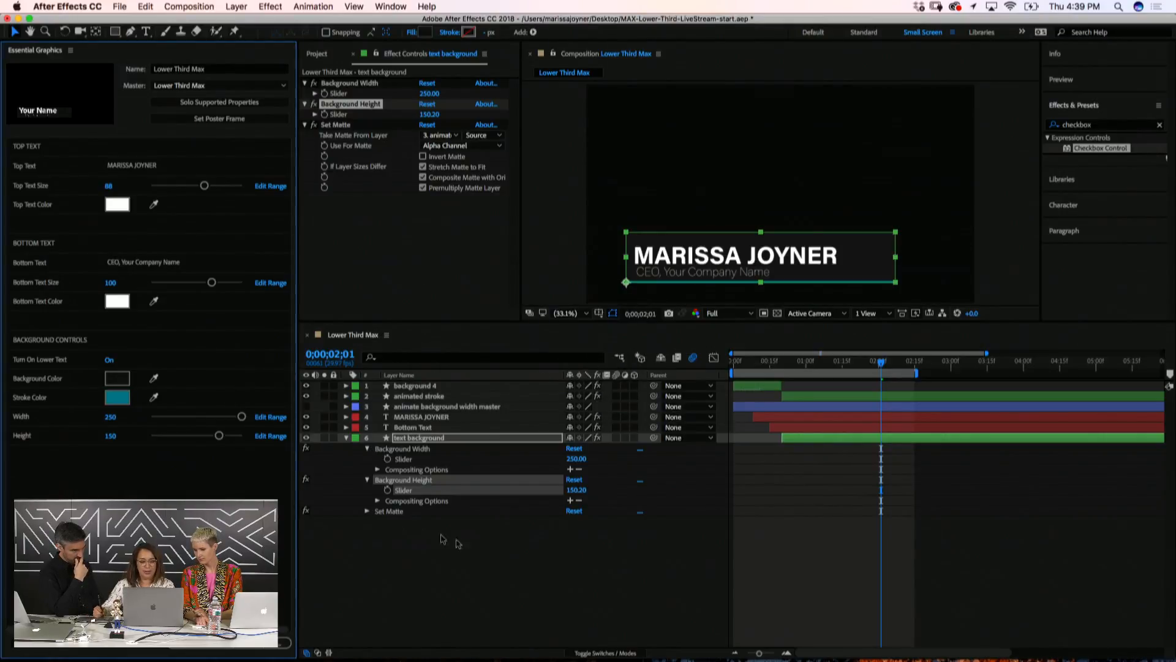
pyautogui.click(441, 536)
pyautogui.click(347, 437)
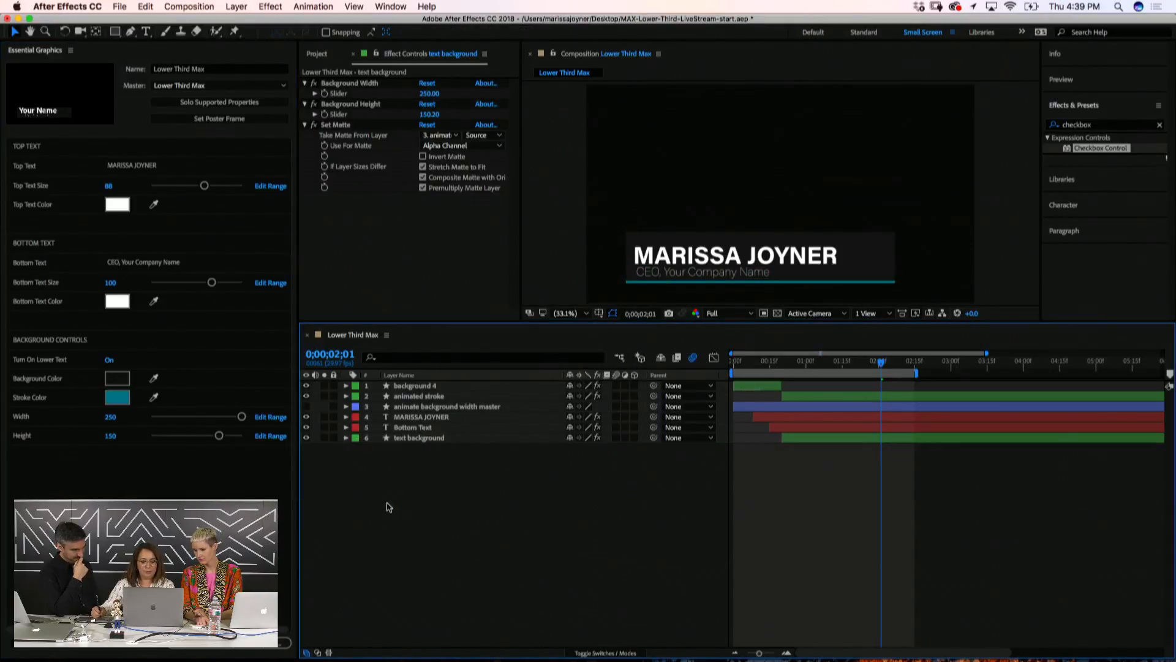
# Push the name text's Animator 1 Position offset to -1937 and preview it animating in
pyautogui.moveTo(742, 362); pyautogui.dragTo(775, 387)
pyautogui.click(410, 420)
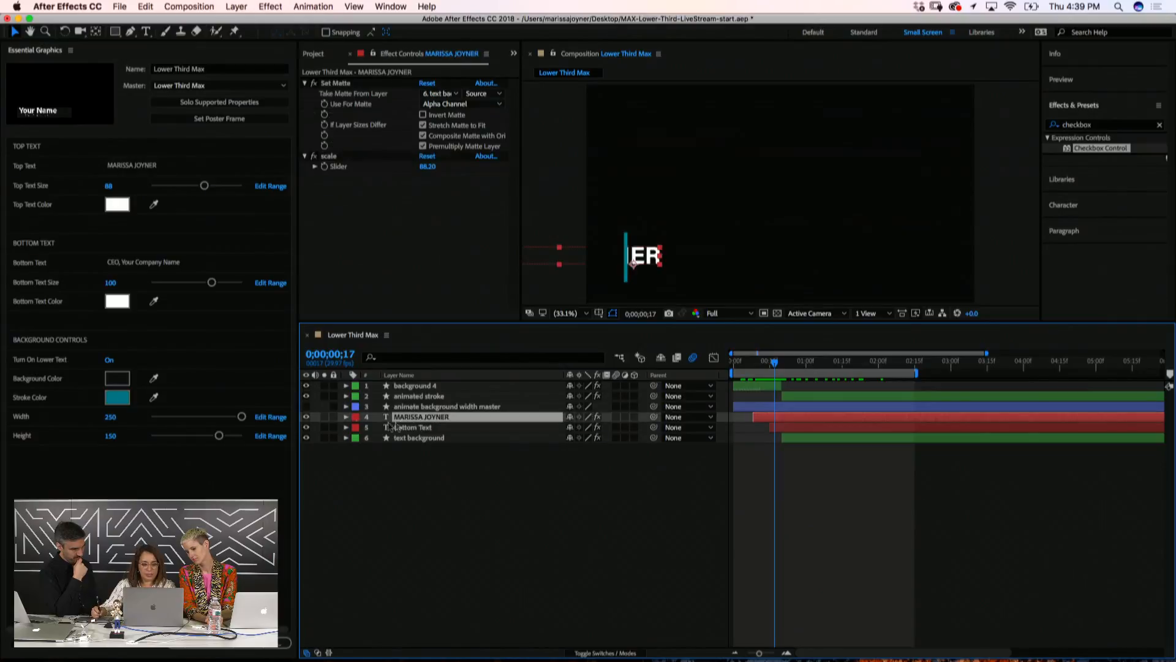
pyautogui.click(347, 417)
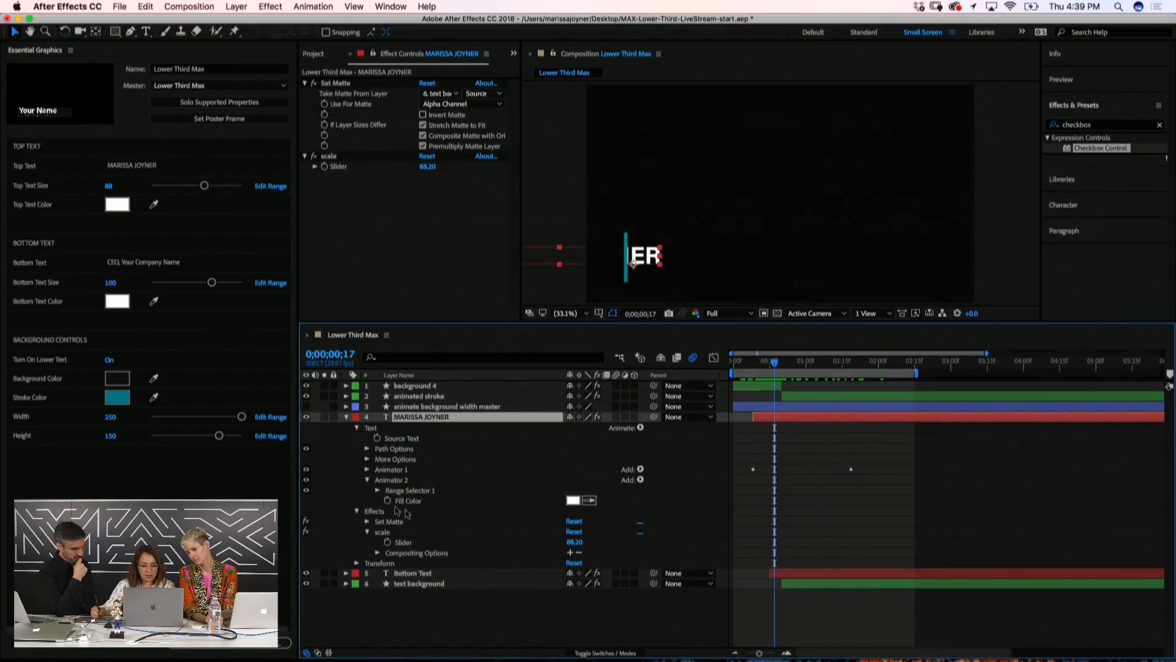
pyautogui.click(367, 470)
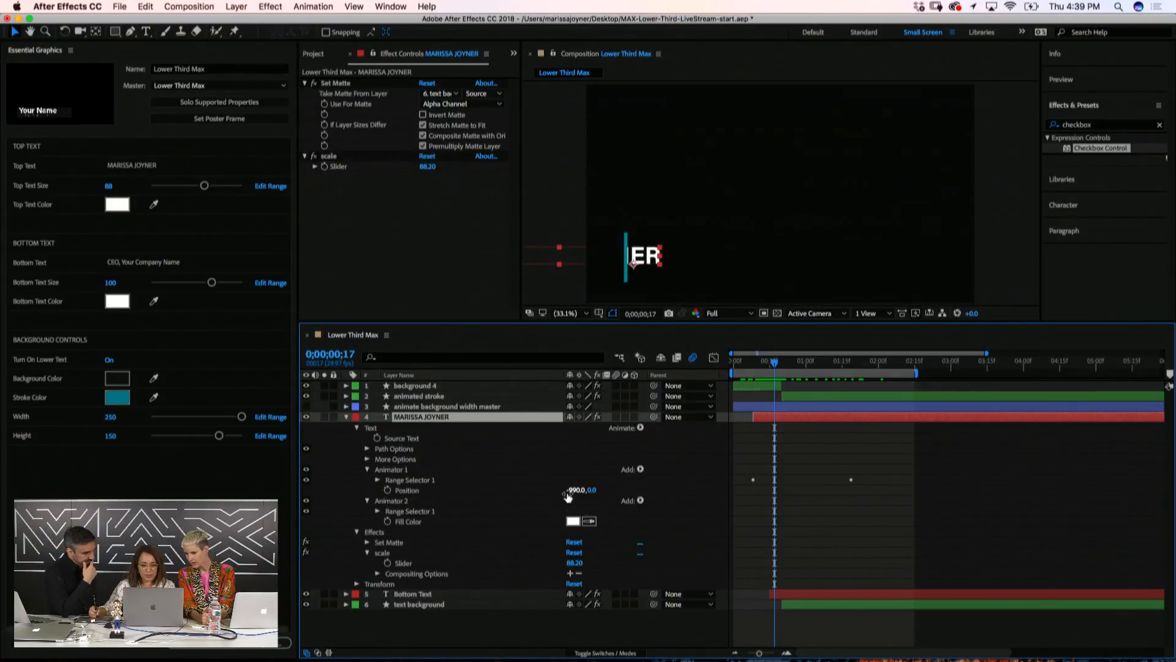
pyautogui.moveTo(764, 360); pyautogui.dragTo(760, 362)
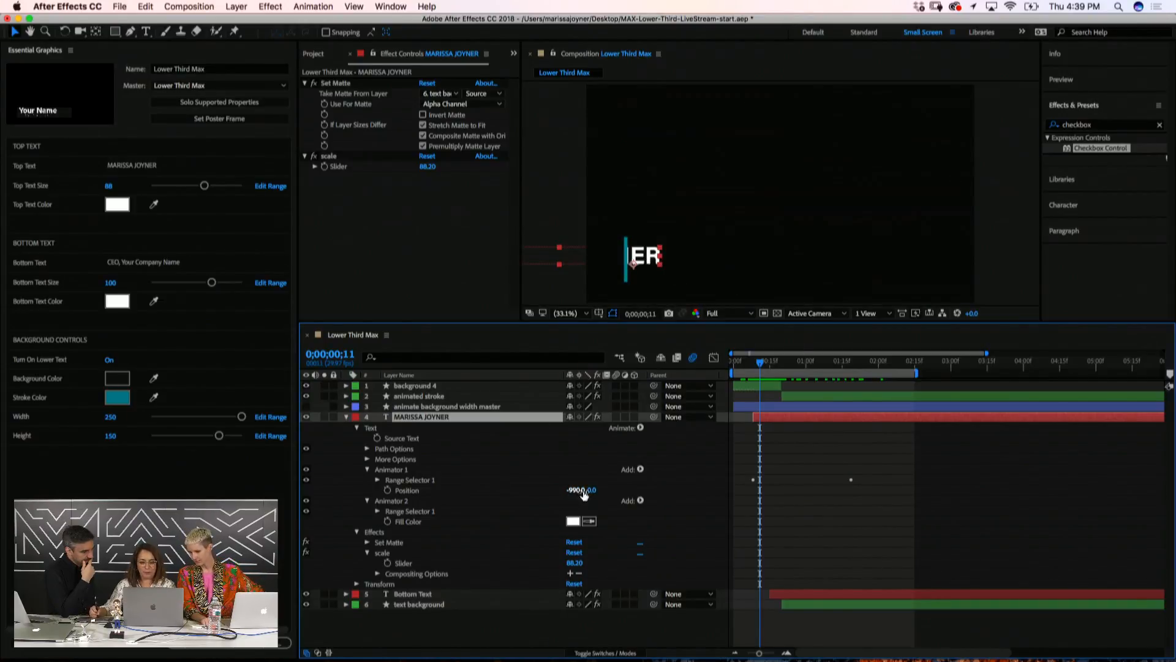
pyautogui.moveTo(573, 492); pyautogui.dragTo(469, 496)
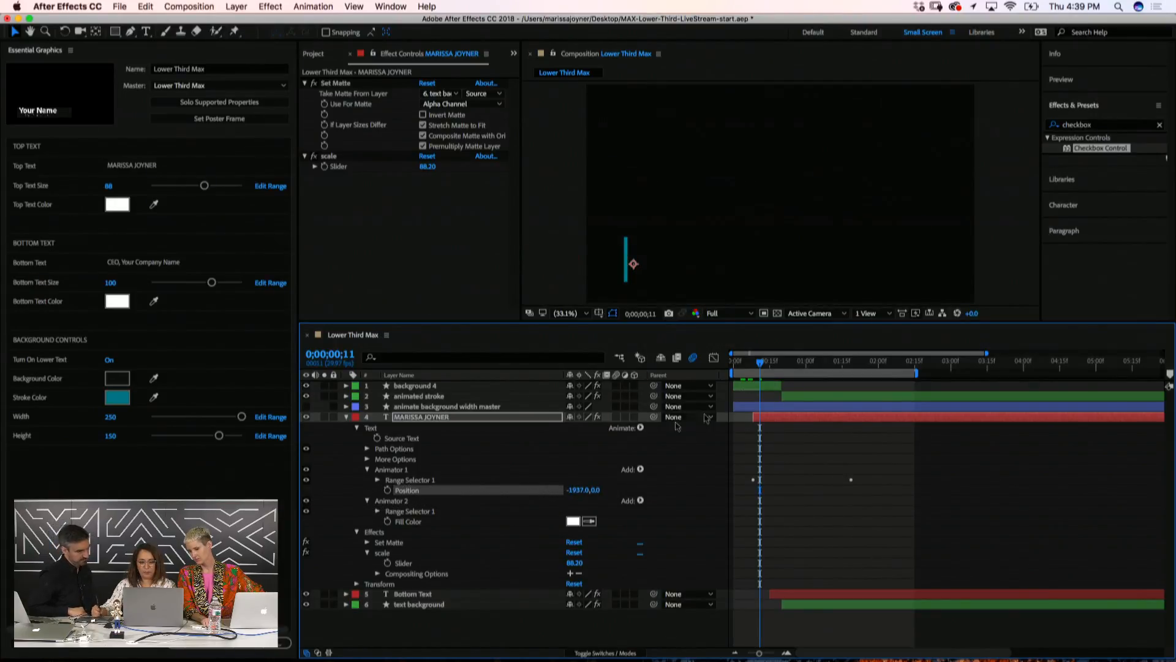
pyautogui.moveTo(760, 363); pyautogui.dragTo(893, 380)
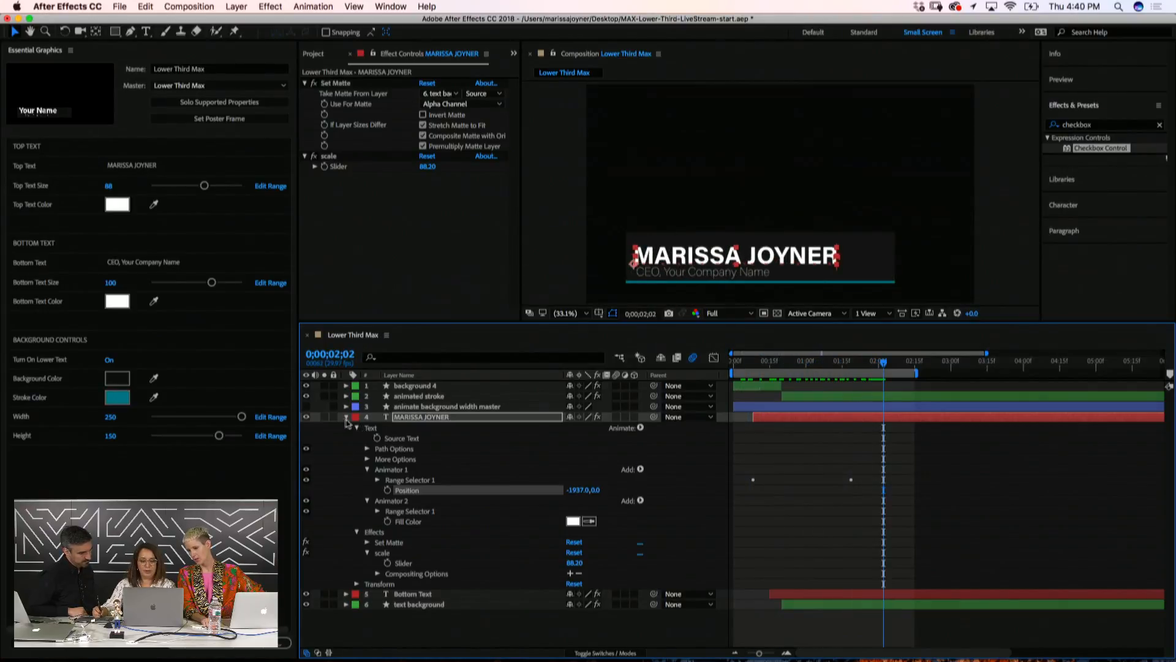
pyautogui.click(346, 417)
pyautogui.click(365, 491)
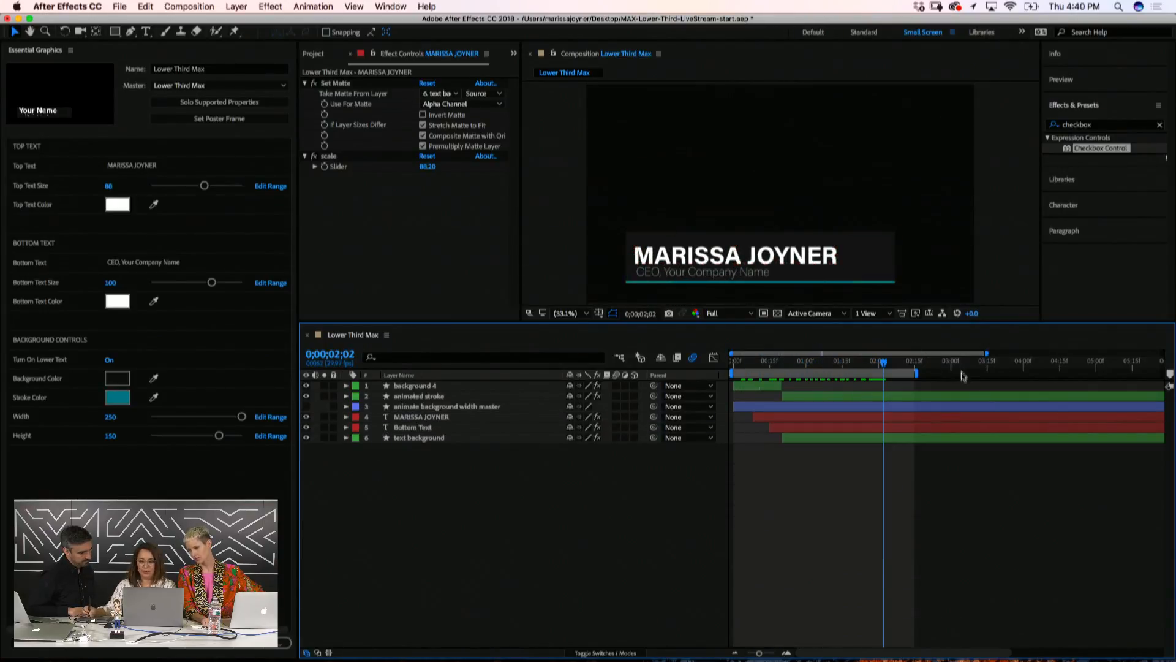
# Zoom the timeline out and extend the work area to the 10-second end
pyautogui.moveTo(760, 653); pyautogui.dragTo(739, 657)
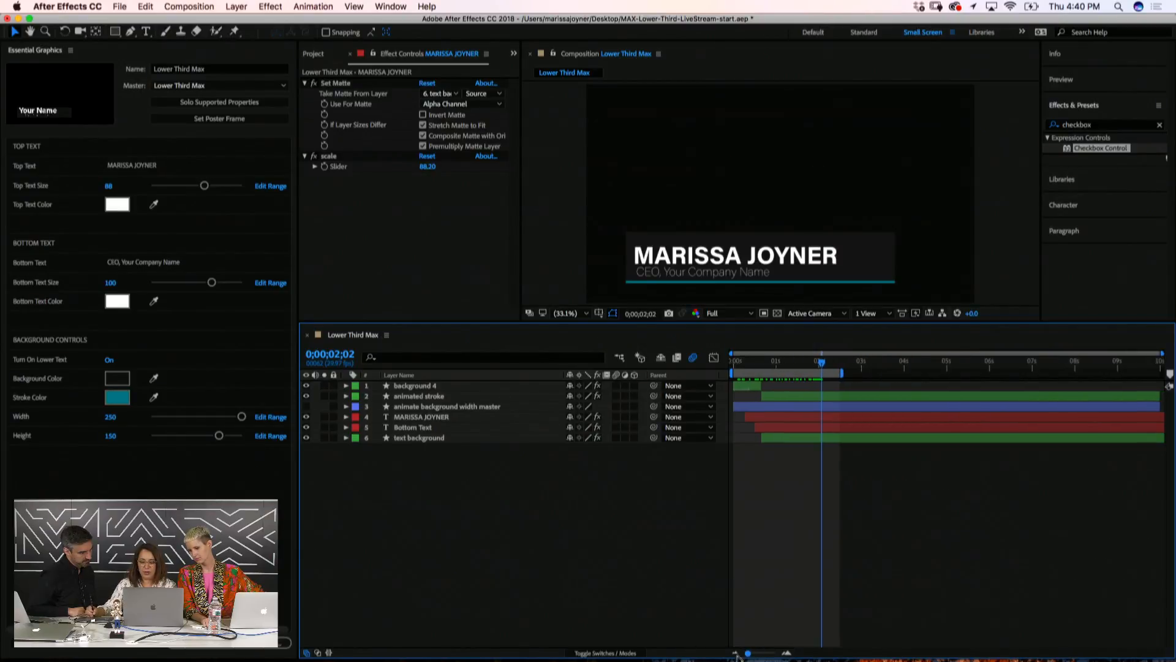
pyautogui.moveTo(822, 380); pyautogui.dragTo(1161, 377)
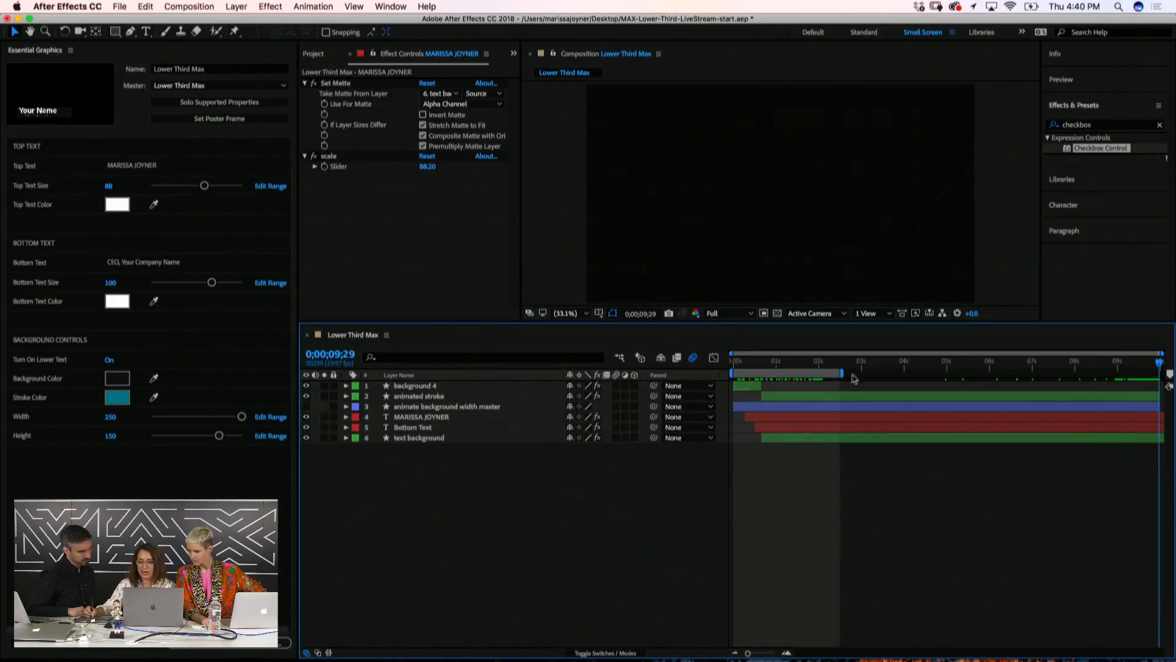
pyautogui.moveTo(846, 377); pyautogui.dragTo(1087, 380)
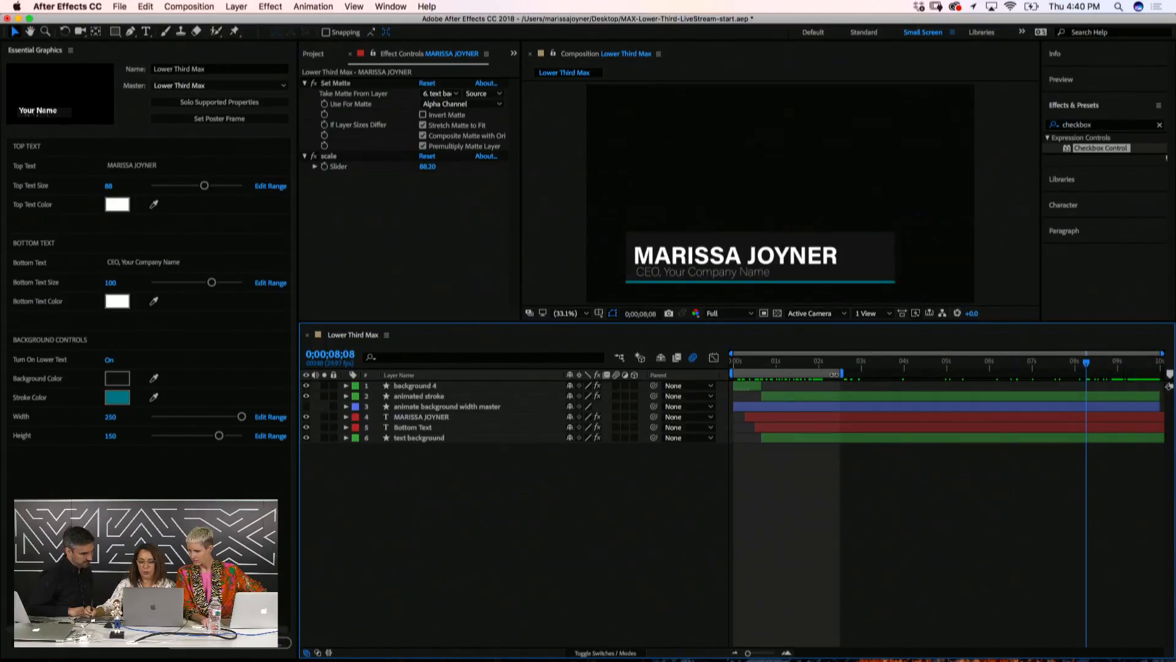
pyautogui.moveTo(846, 373); pyautogui.dragTo(1164, 373)
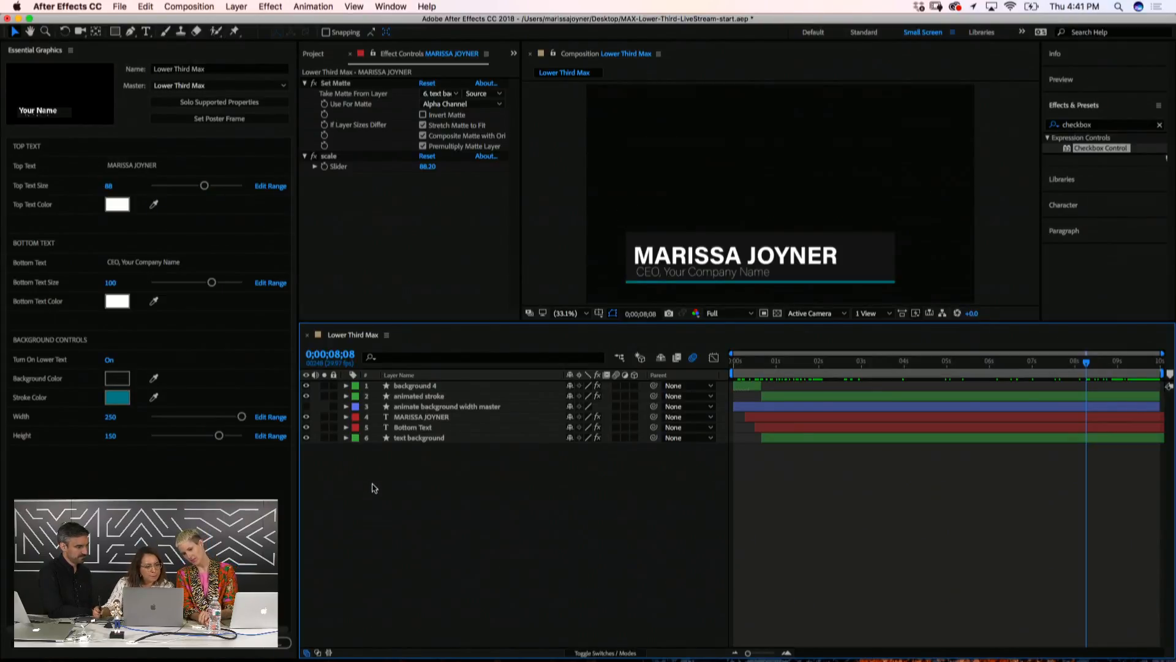
# Change the Top Text value to 'Your Name'
pyautogui.click(125, 166)
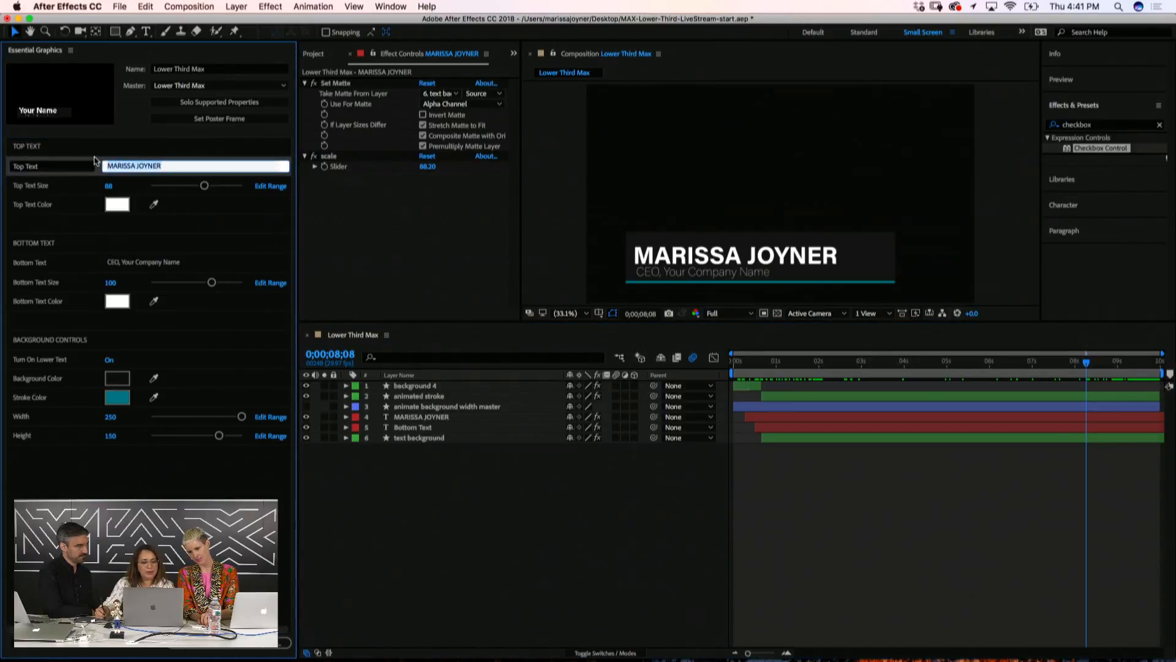
pyautogui.write('Your')
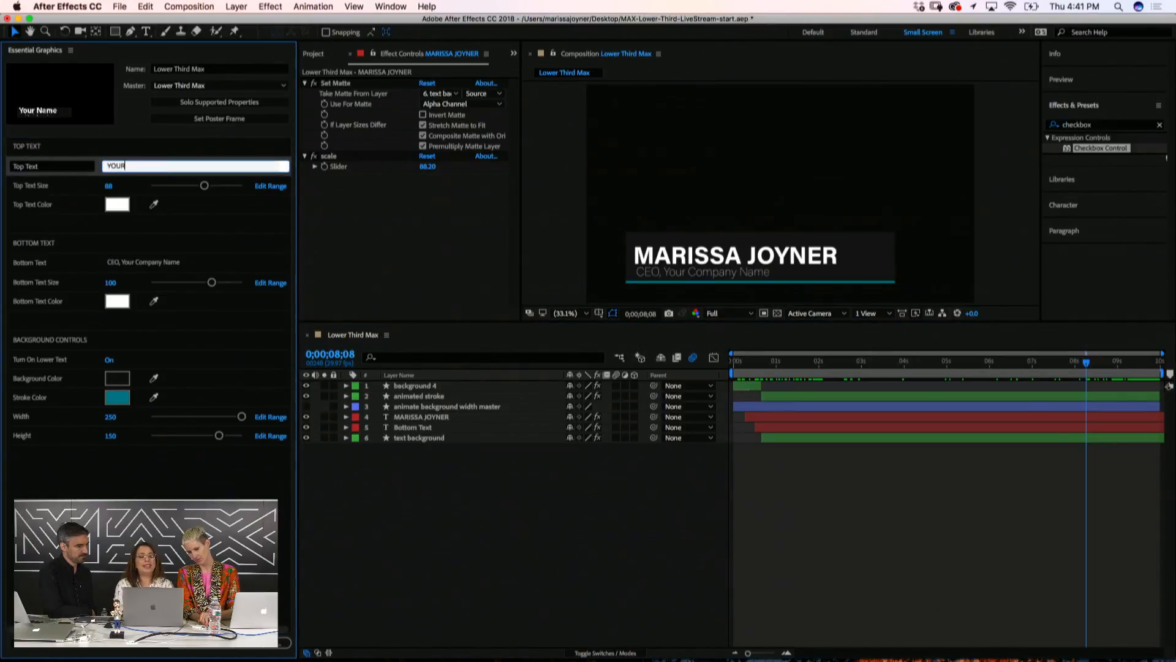
pyautogui.press('BackSpace')
pyautogui.press('BackSpace')
pyautogui.press('BackSpace')
pyautogui.write('oo')
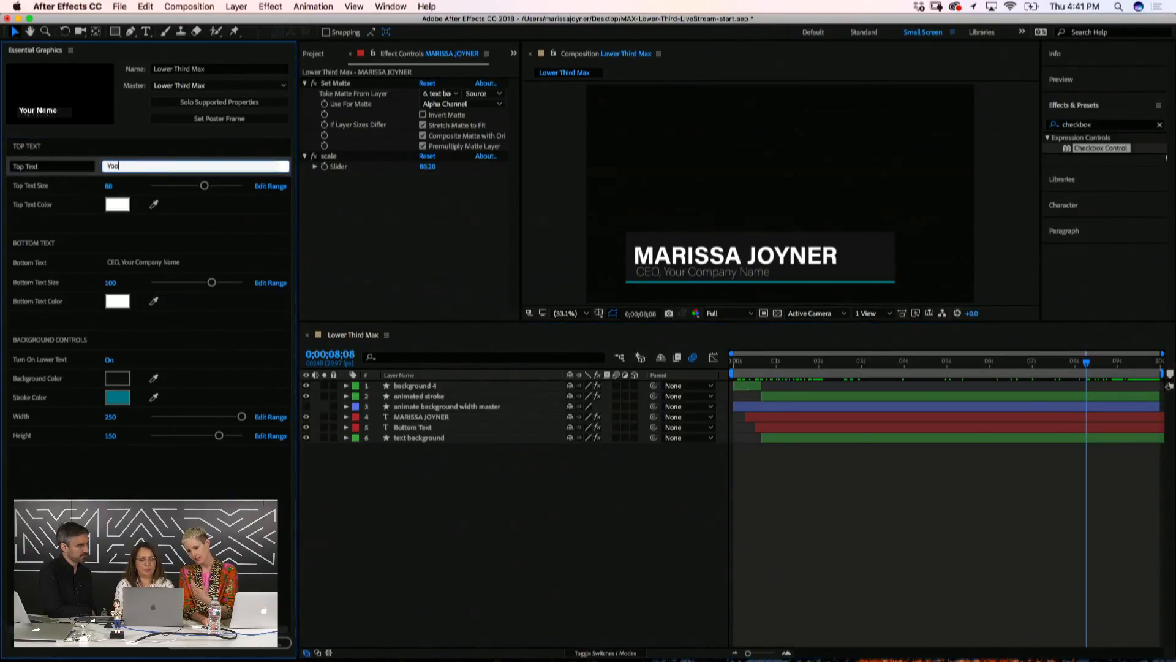
pyautogui.press('BackSpace')
pyautogui.write('ur Name')
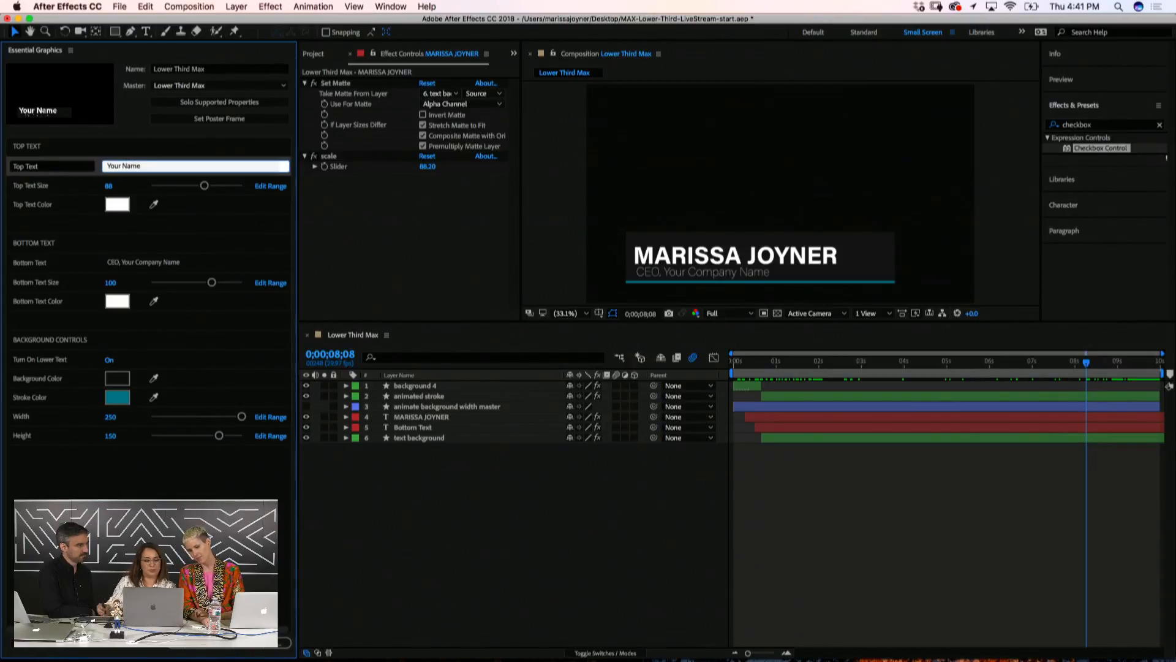
pyautogui.click(514, 533)
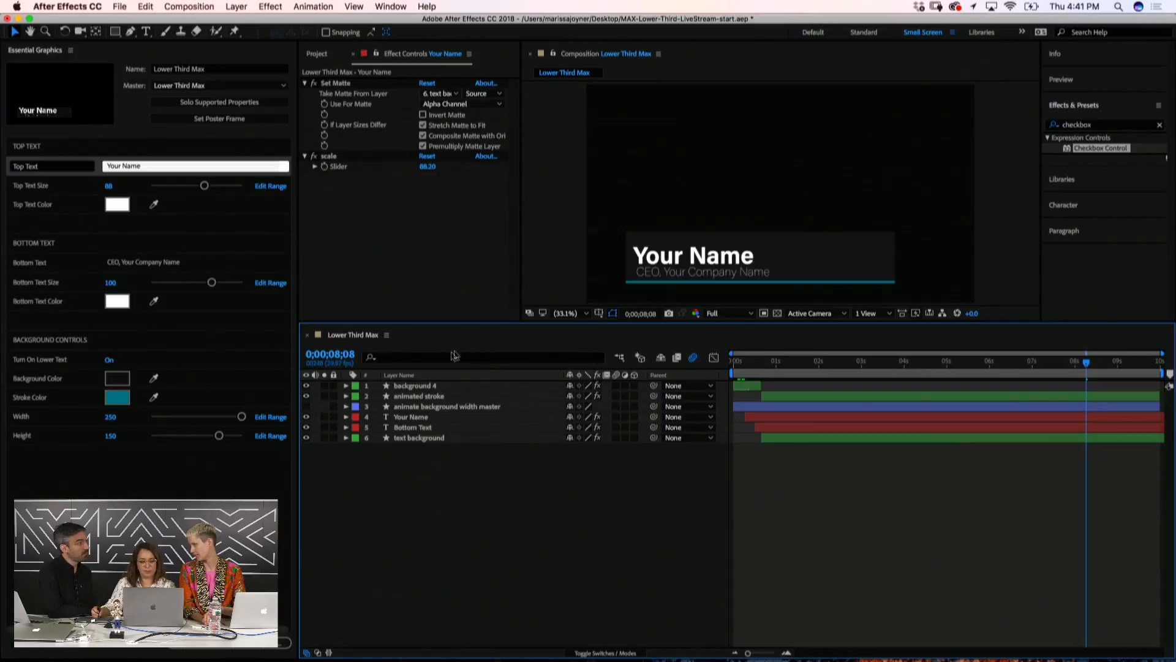
# Raise the Your Name layer's Position slightly and save the project
pyautogui.click(411, 417)
pyautogui.press('p')
pyautogui.moveTo(591, 429); pyautogui.dragTo(580, 429)
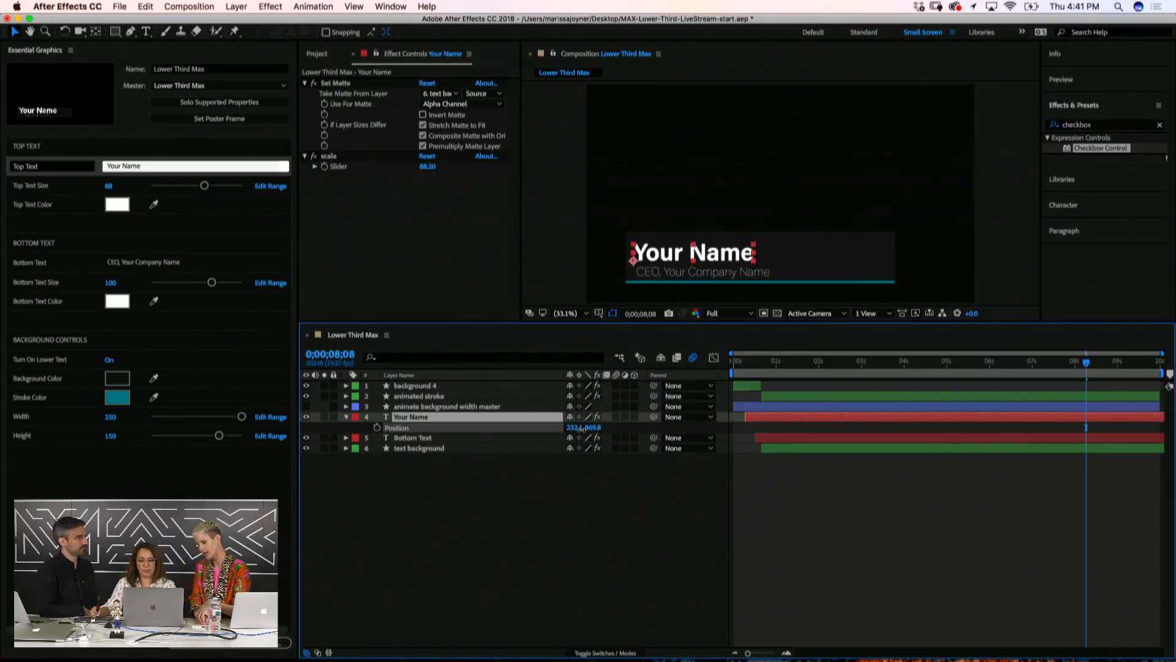
pyautogui.click(483, 544)
pyautogui.press('super+s')
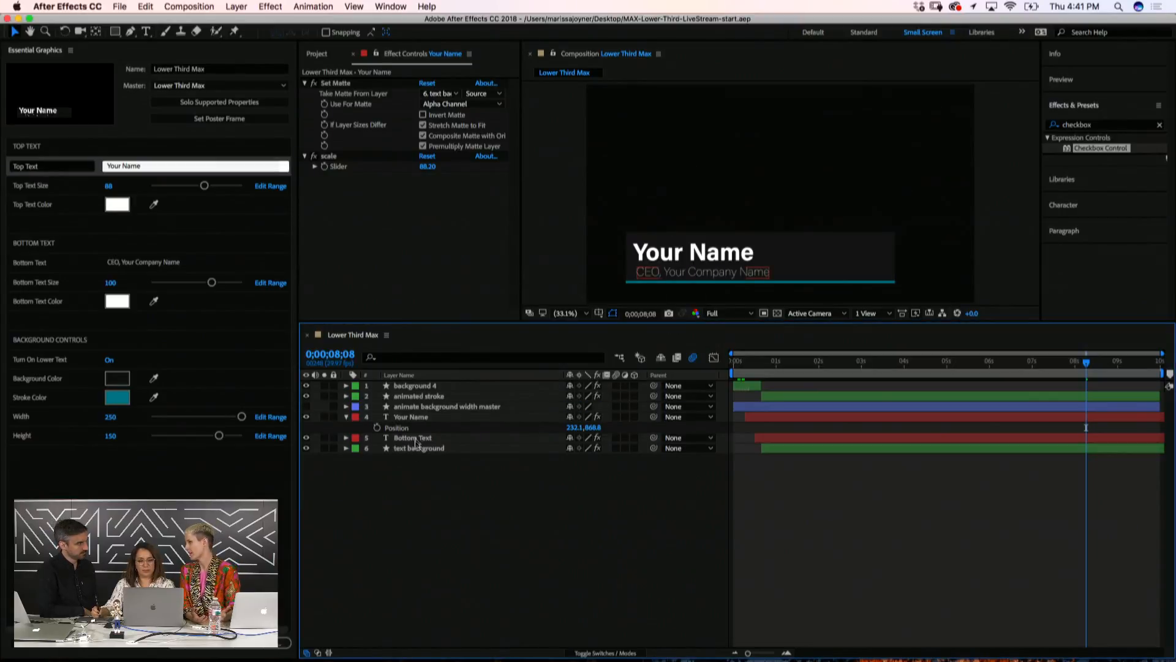
# Narrow the background by dragging the Width control down to 157
pyautogui.moveTo(242, 417); pyautogui.dragTo(210, 420)
pyautogui.click(409, 524)
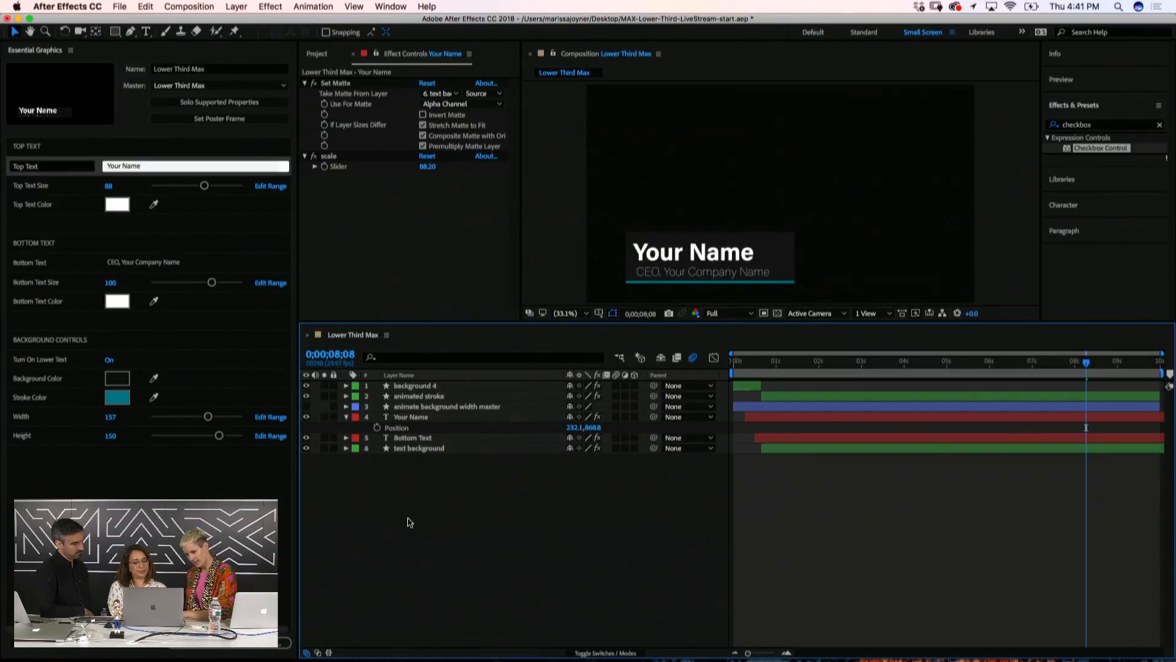
pyautogui.press('`')
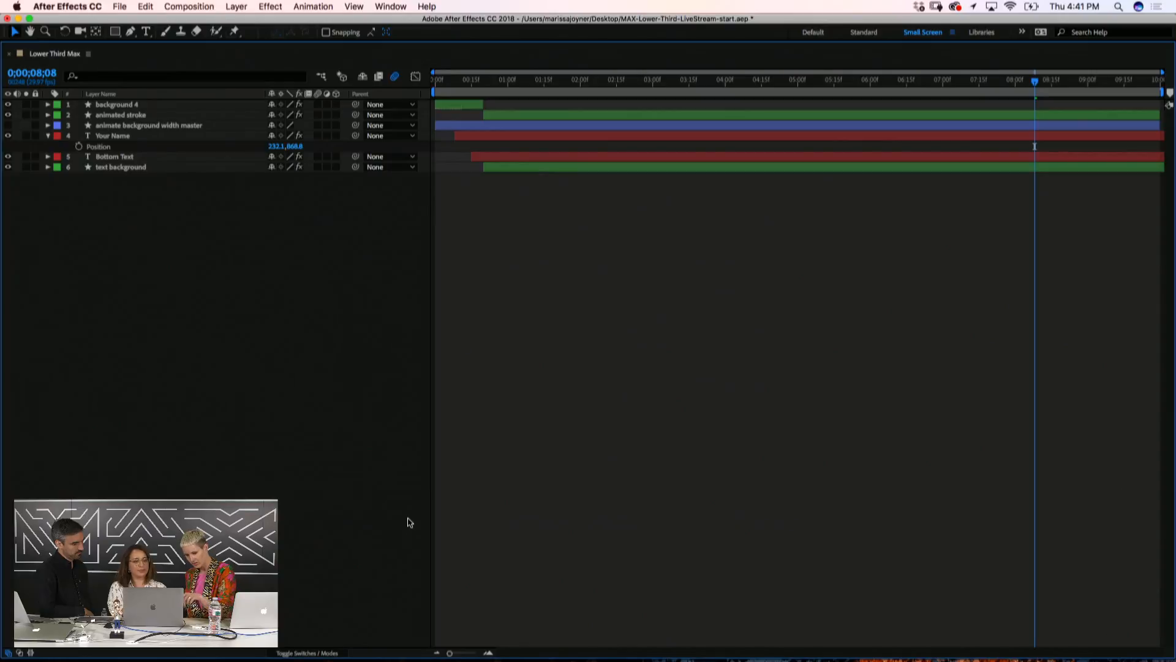
# Restore the maximized Timeline panel to the normal workspace layout
pyautogui.press('`')
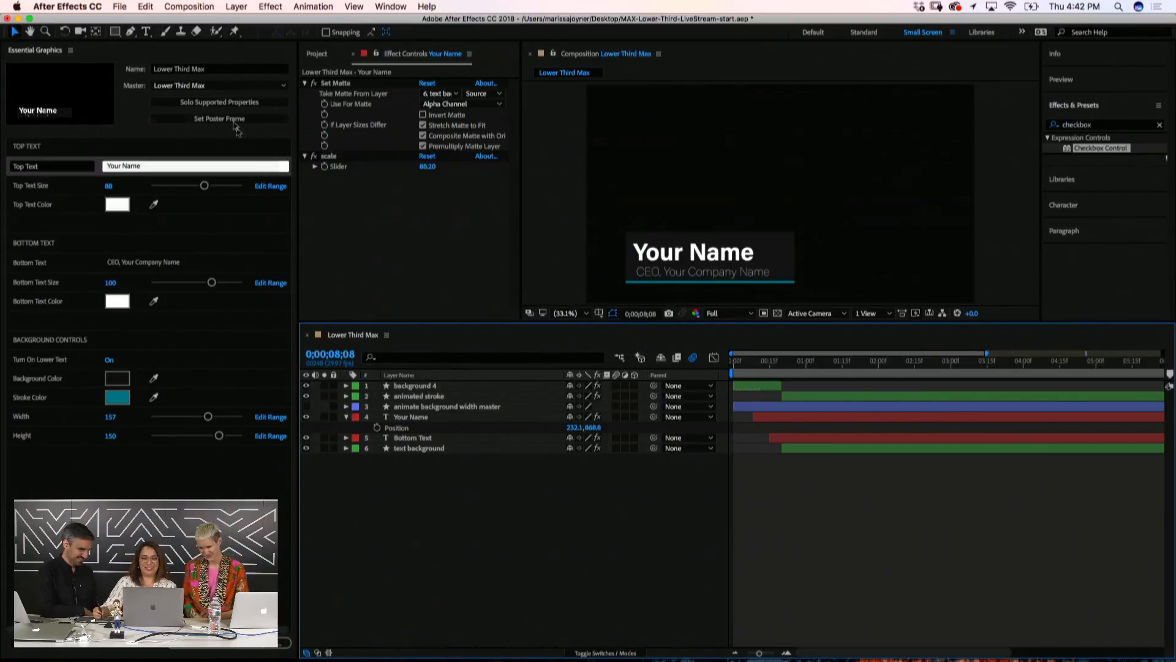
pyautogui.click(218, 51)
pyautogui.click(381, 546)
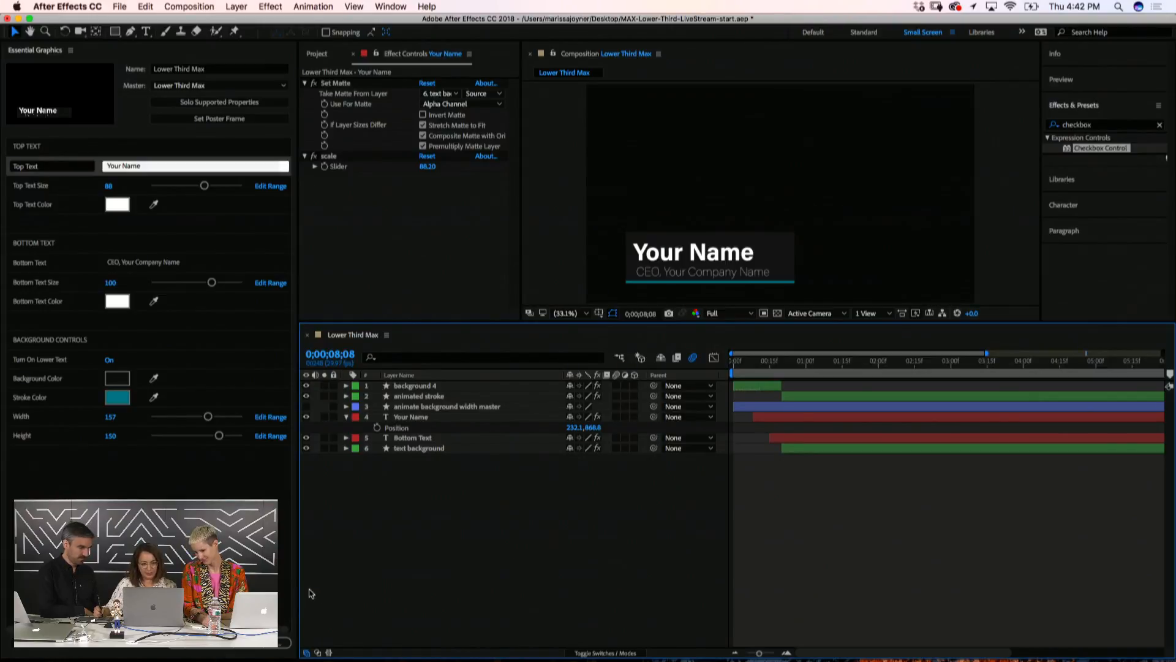
# Start the MOGRT export, saving the project and overwriting the existing Lower Third Max.mogrt
pyautogui.click(204, 648)
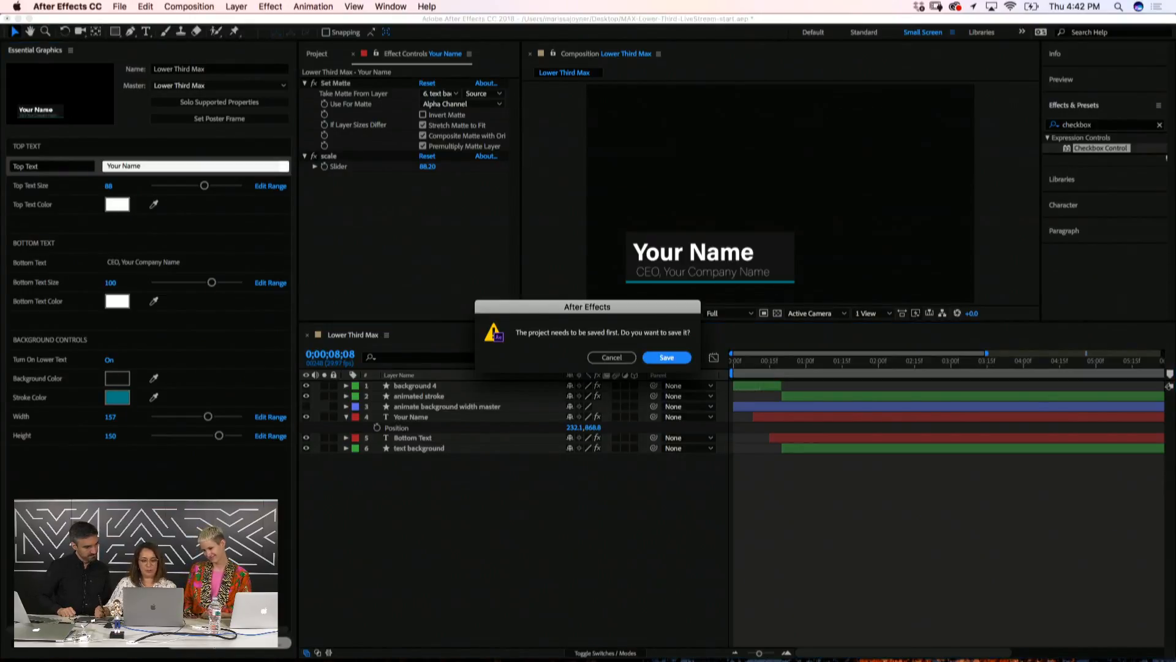
pyautogui.click(667, 358)
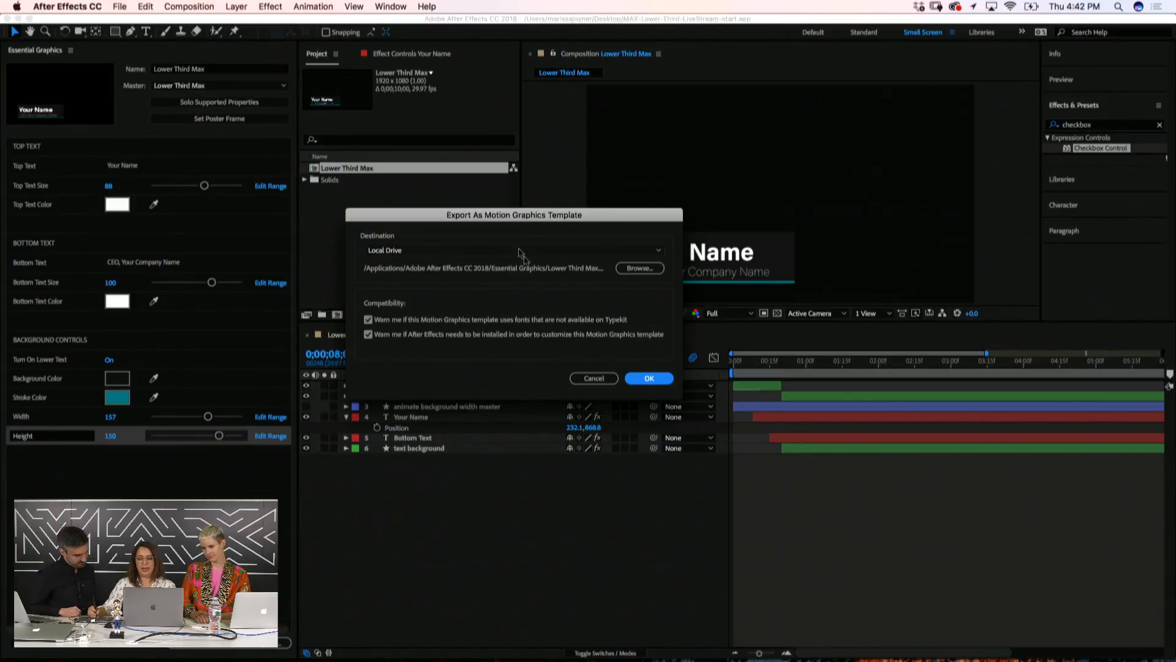
pyautogui.click(637, 268)
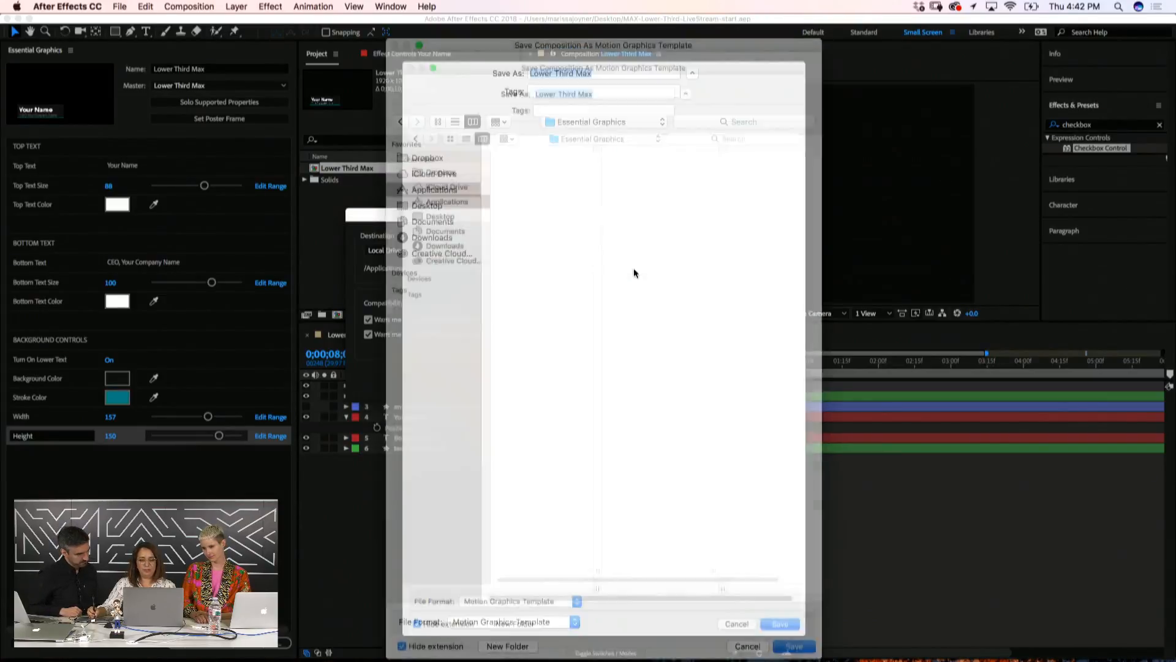
pyautogui.click(790, 647)
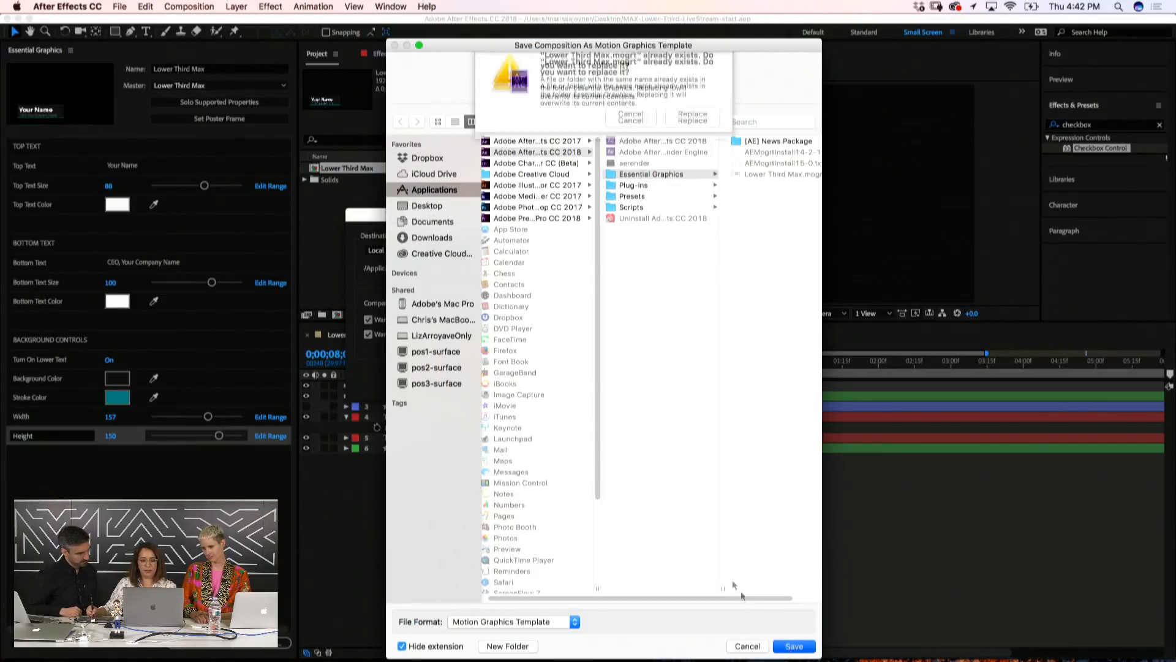
pyautogui.click(693, 127)
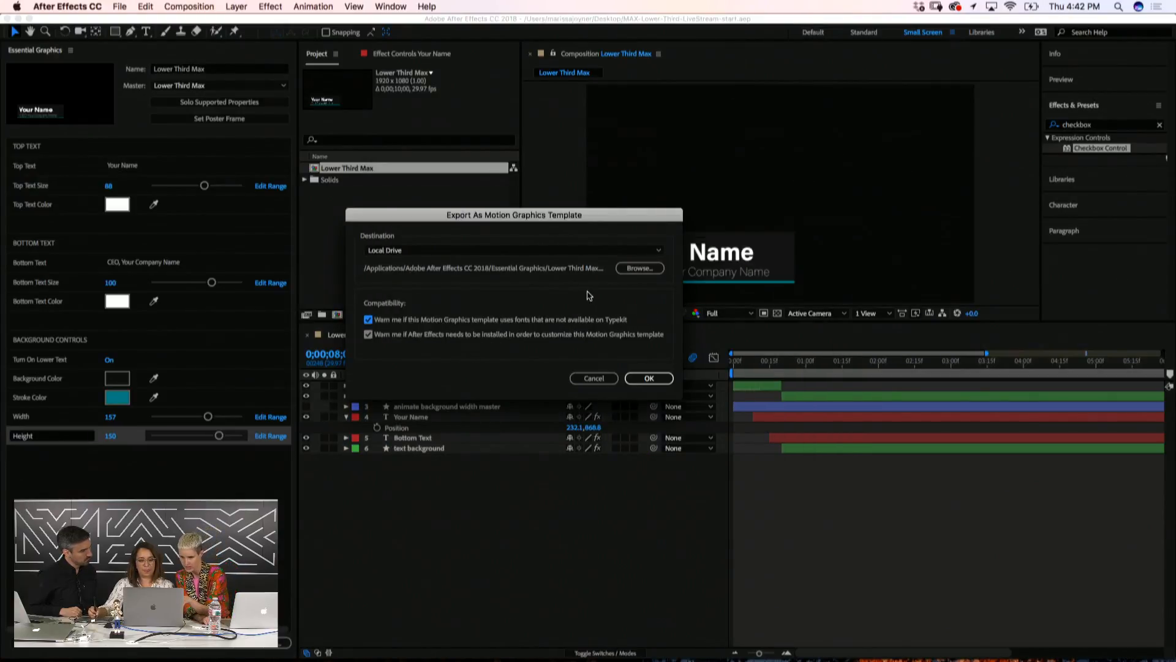
pyautogui.click(641, 268)
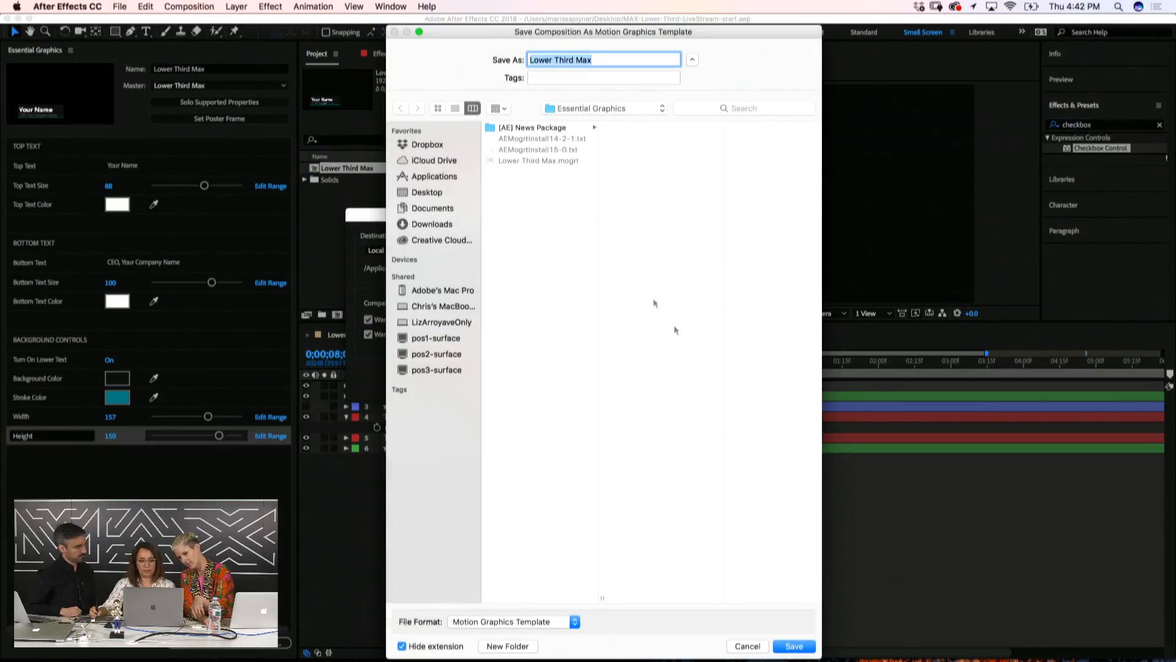
pyautogui.click(746, 645)
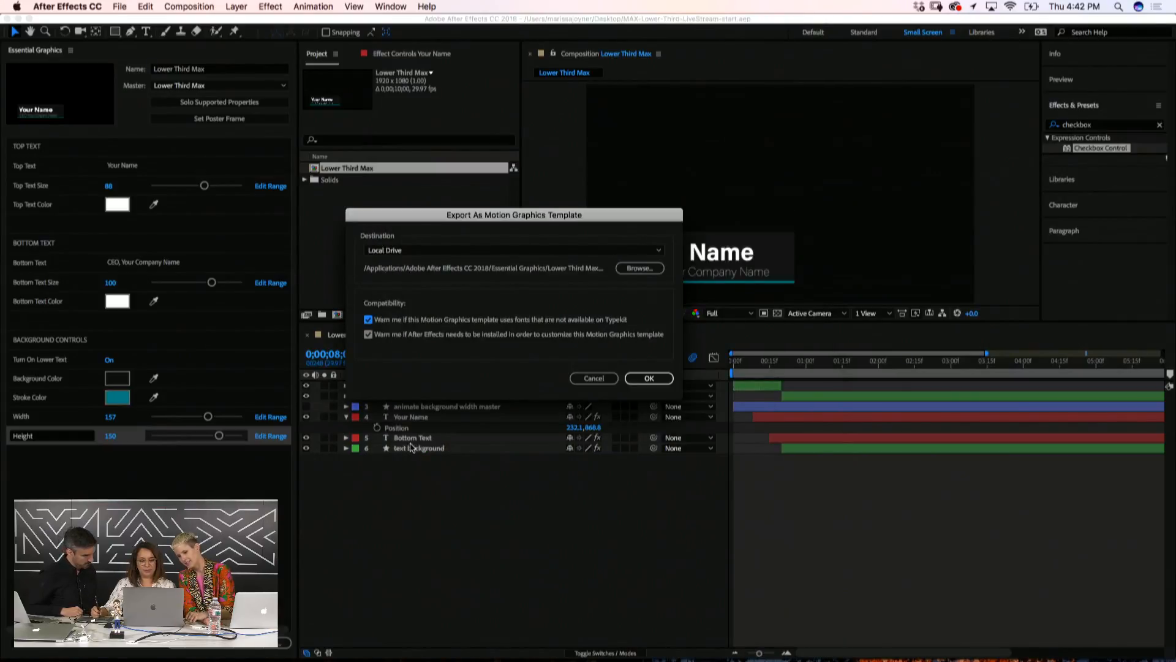
pyautogui.click(410, 250)
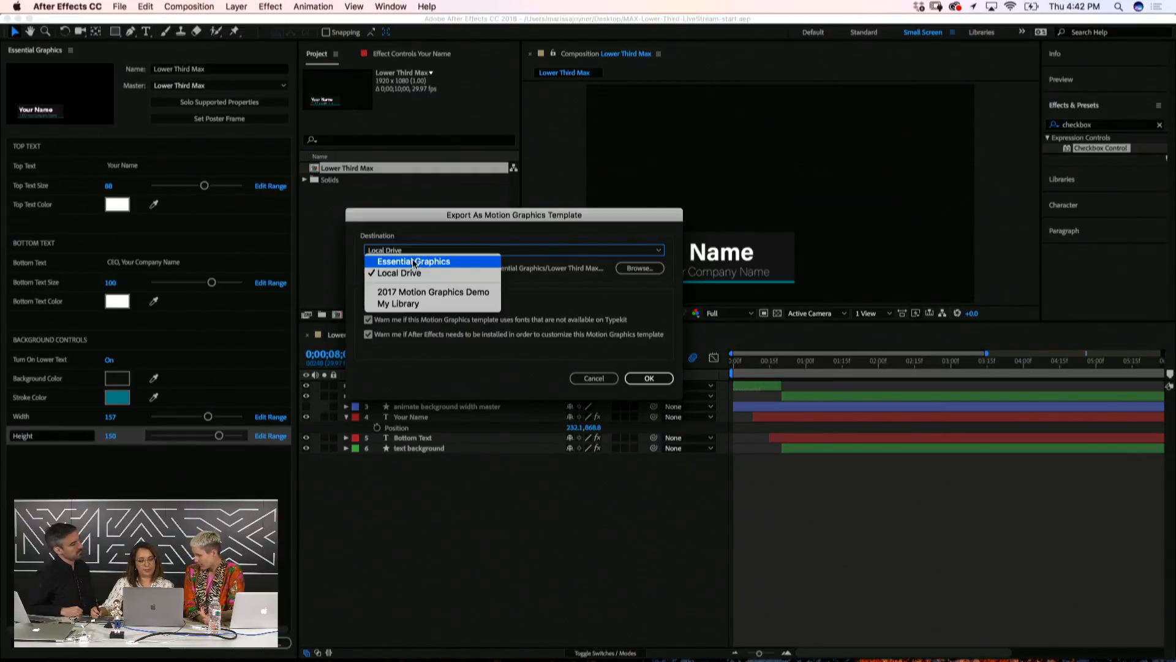
# Choose Essential Graphics as the template's export destination
pyautogui.click(414, 262)
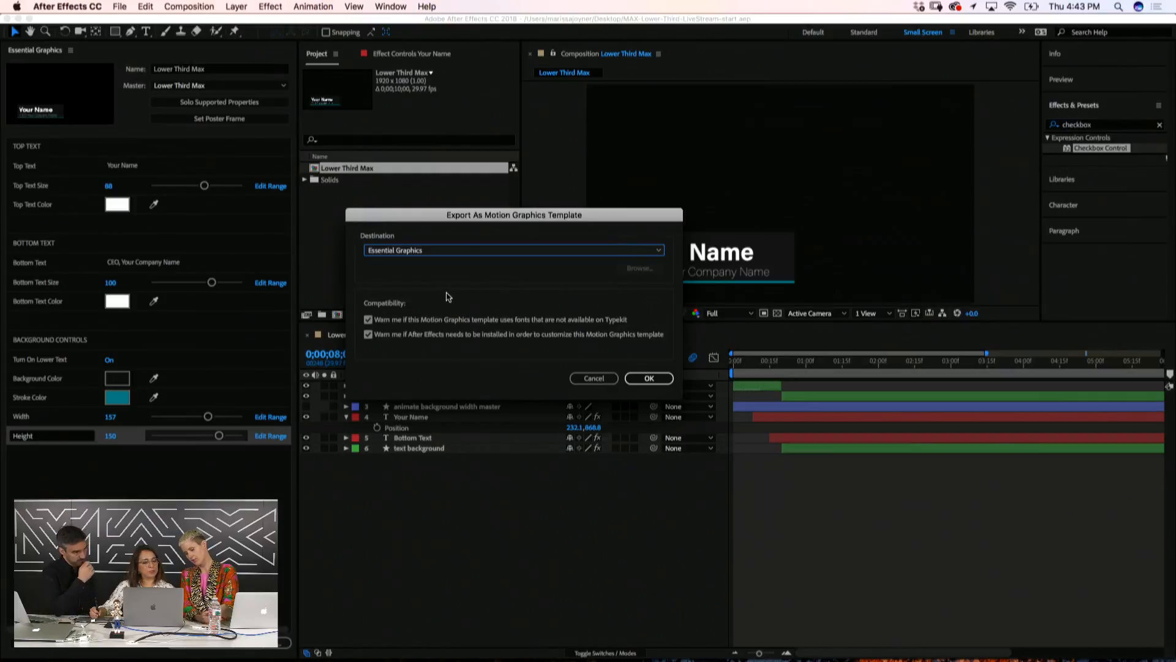
pyautogui.click(445, 251)
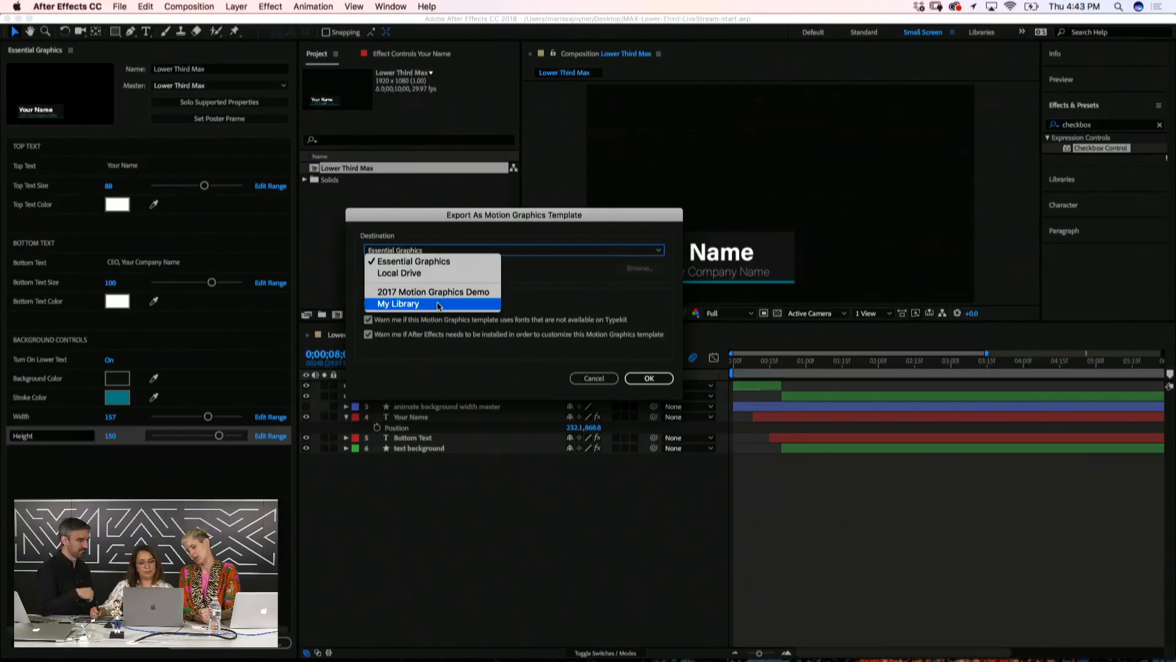
# Export Lower Third Max to Essential Graphics, replacing the existing template file
pyautogui.click(545, 292)
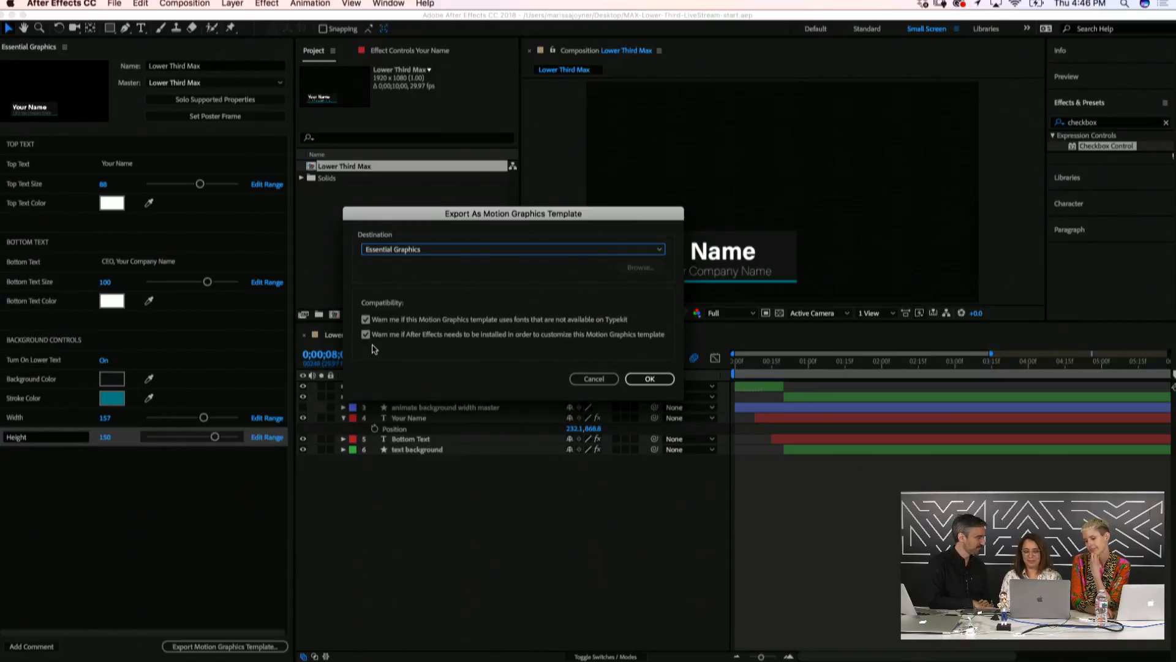
pyautogui.click(647, 380)
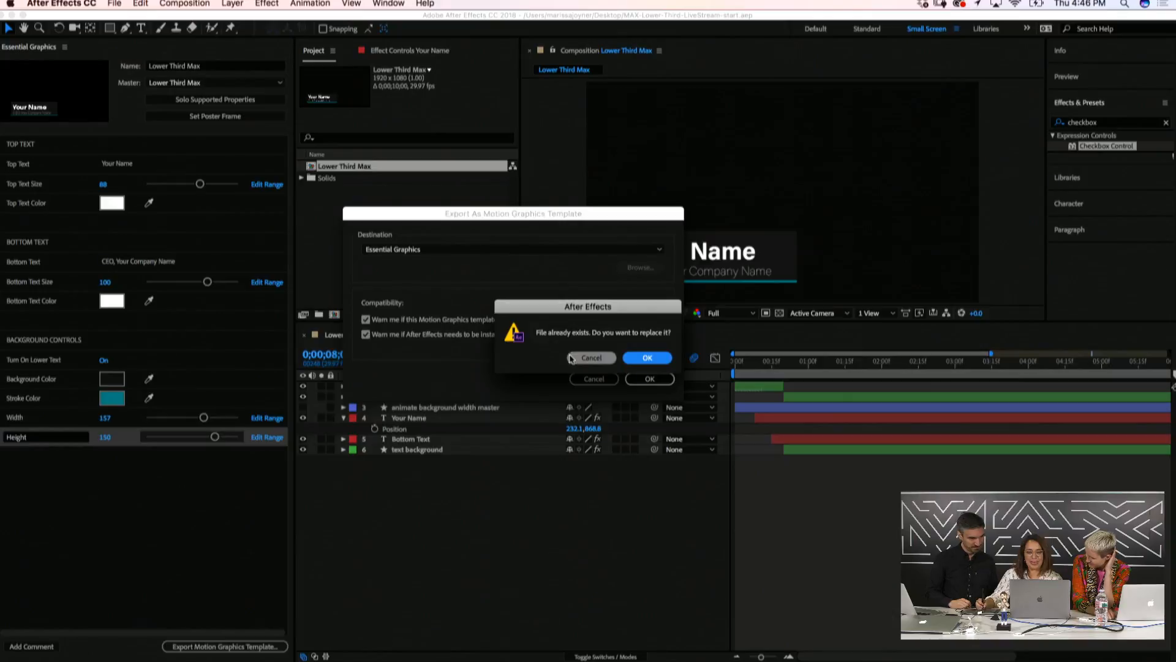
pyautogui.click(647, 357)
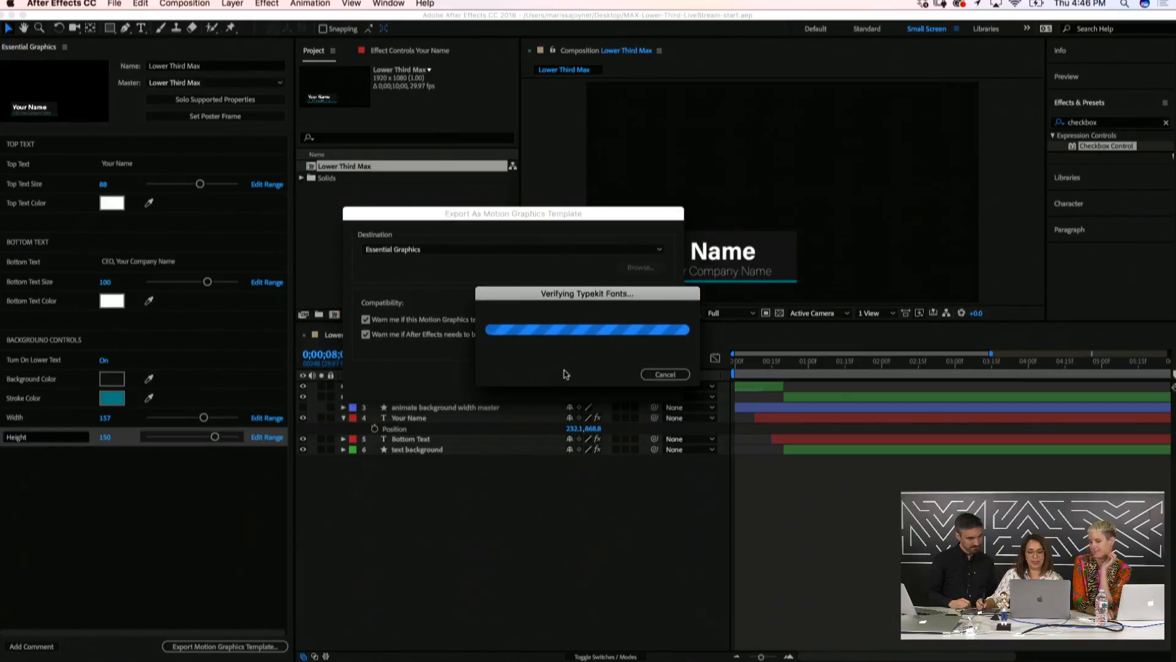
# Switch to Premiere Pro's Graphics workspace and browse the Essential Graphics templates
pyautogui.moveTo(414, 650)
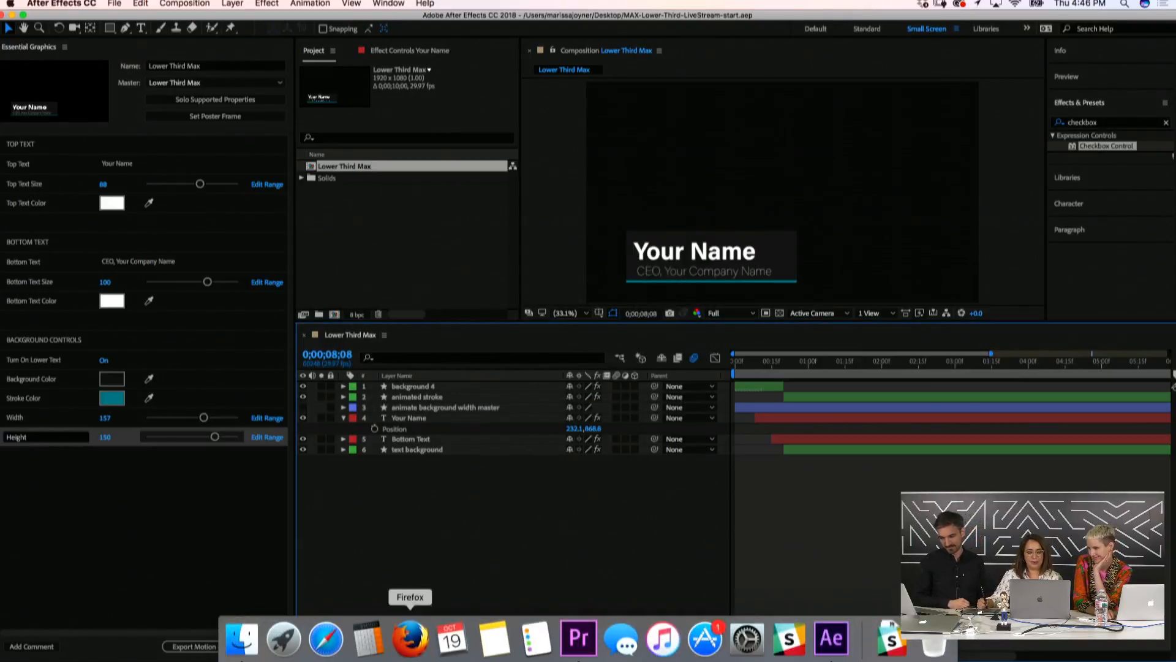
pyautogui.click(588, 644)
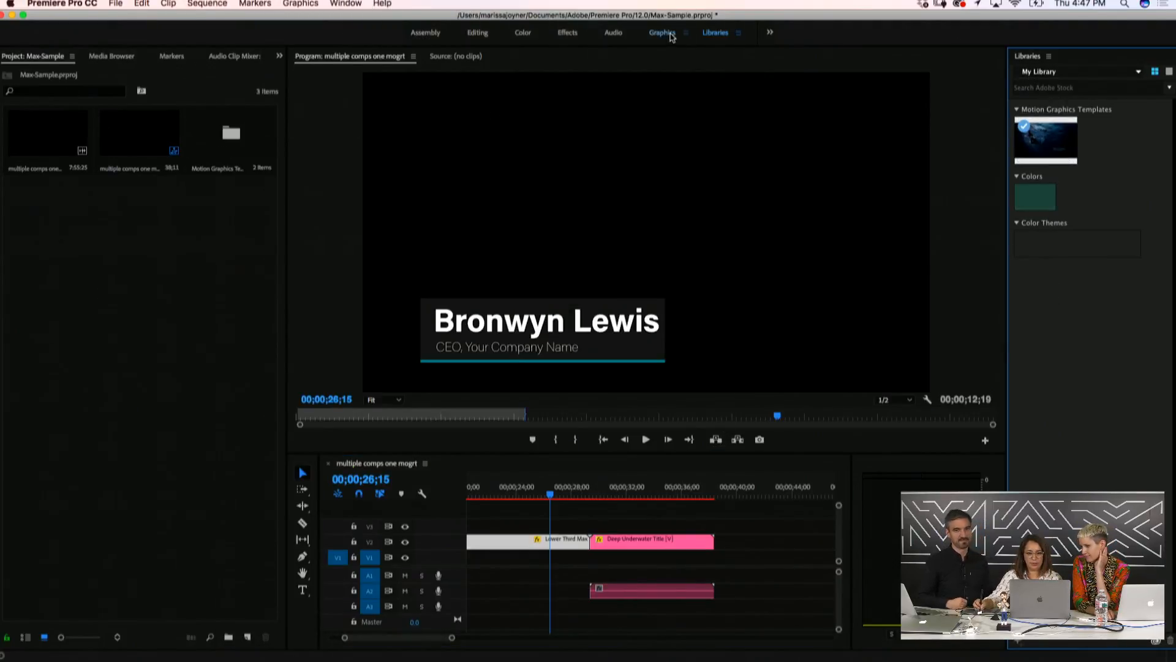
pyautogui.click(665, 33)
pyautogui.click(1005, 78)
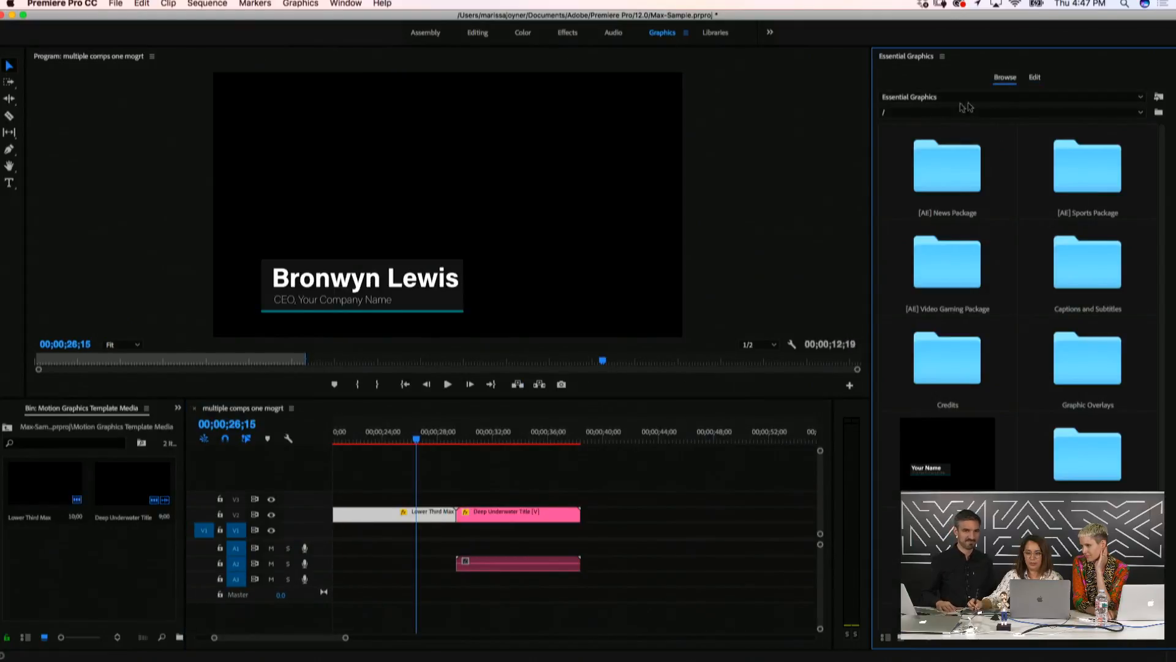
# Place the Lower Third Max template on track V2 near 00;00;40
pyautogui.scroll(-2, 1162, 251)
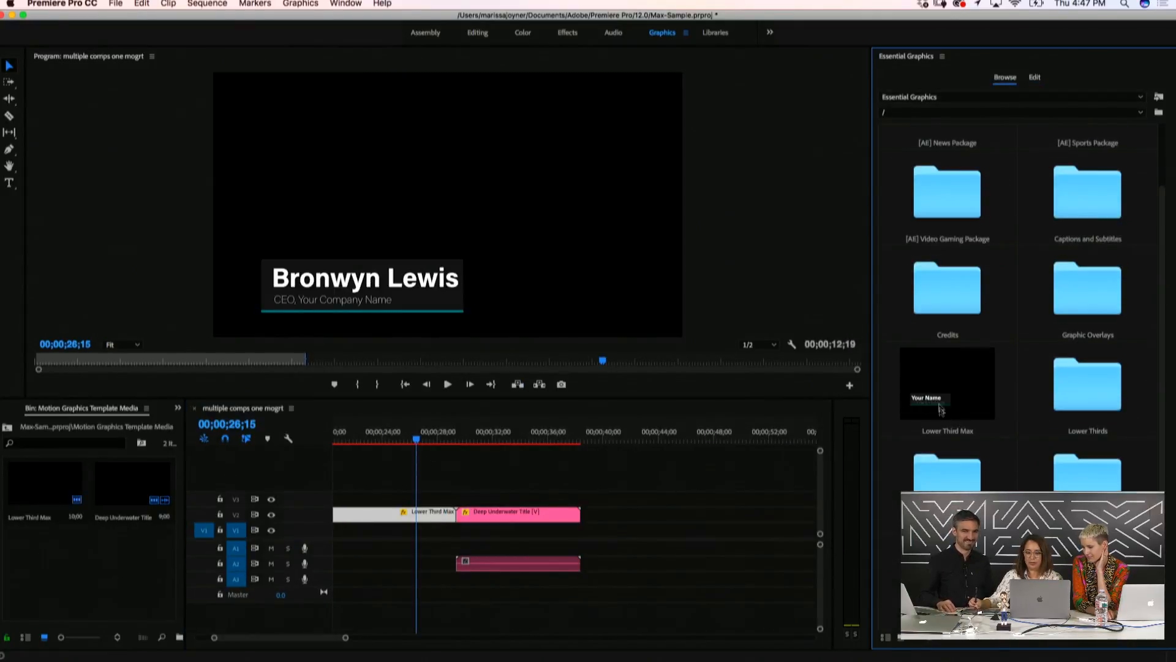
pyautogui.click(975, 394)
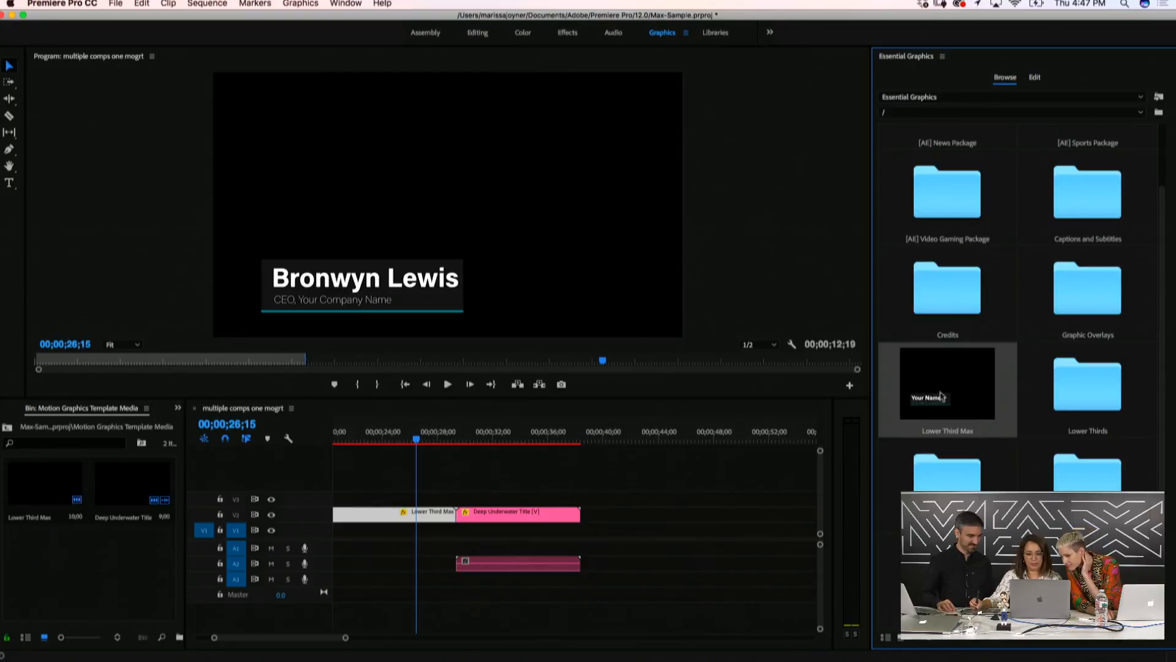
pyautogui.moveTo(896, 409); pyautogui.dragTo(645, 498)
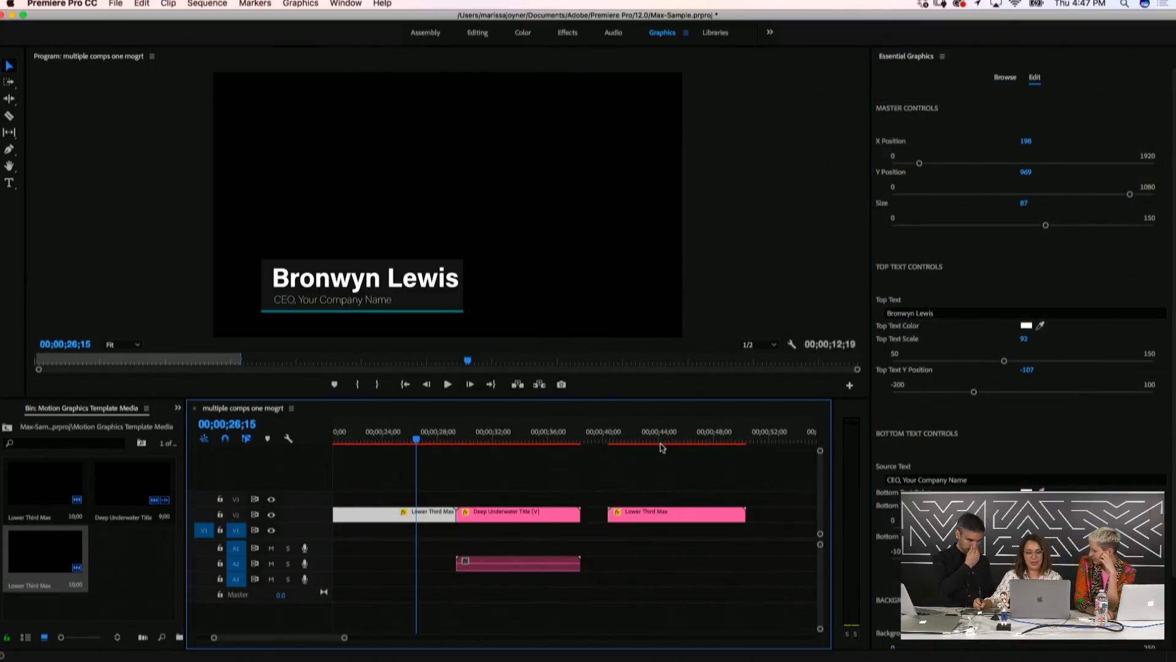
pyautogui.click(639, 433)
# Select the Lower Third Max clip, scrub to preview its animation, then return to the Libraries workspace
pyautogui.click(644, 512)
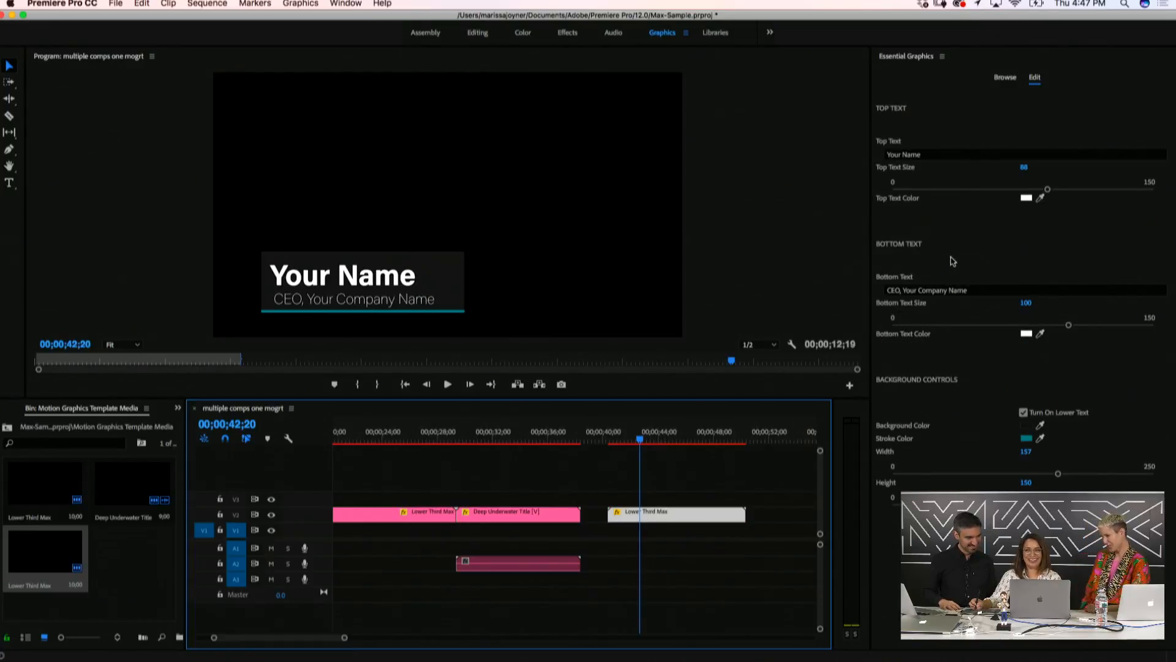
pyautogui.moveTo(637, 432); pyautogui.dragTo(695, 474)
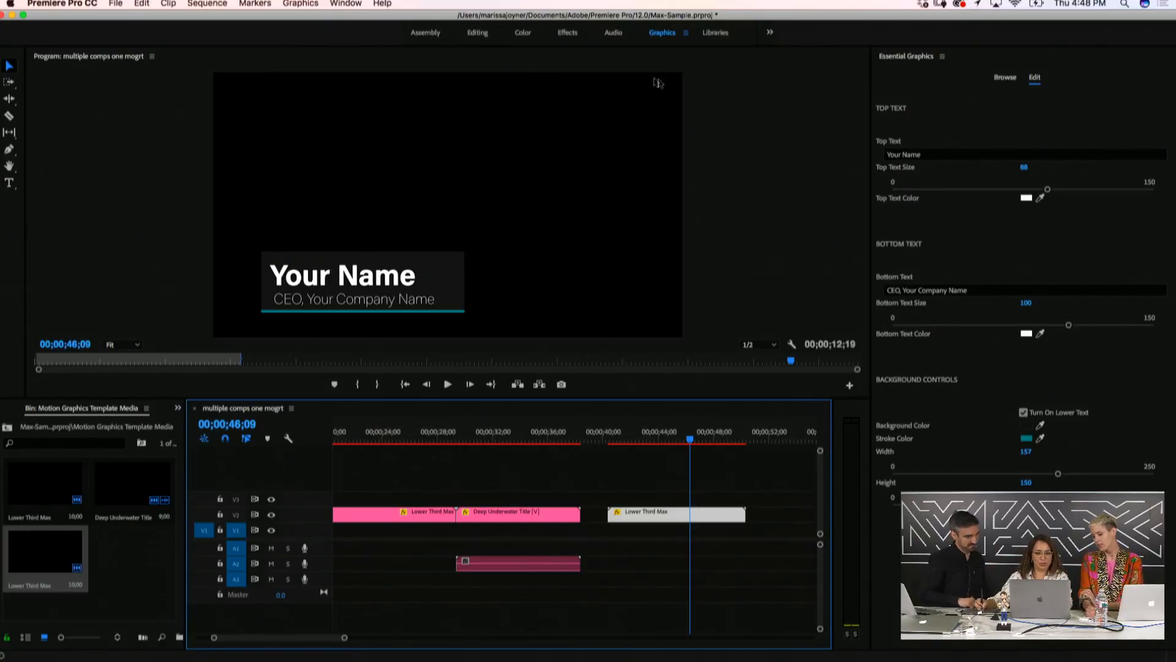
pyautogui.click(716, 33)
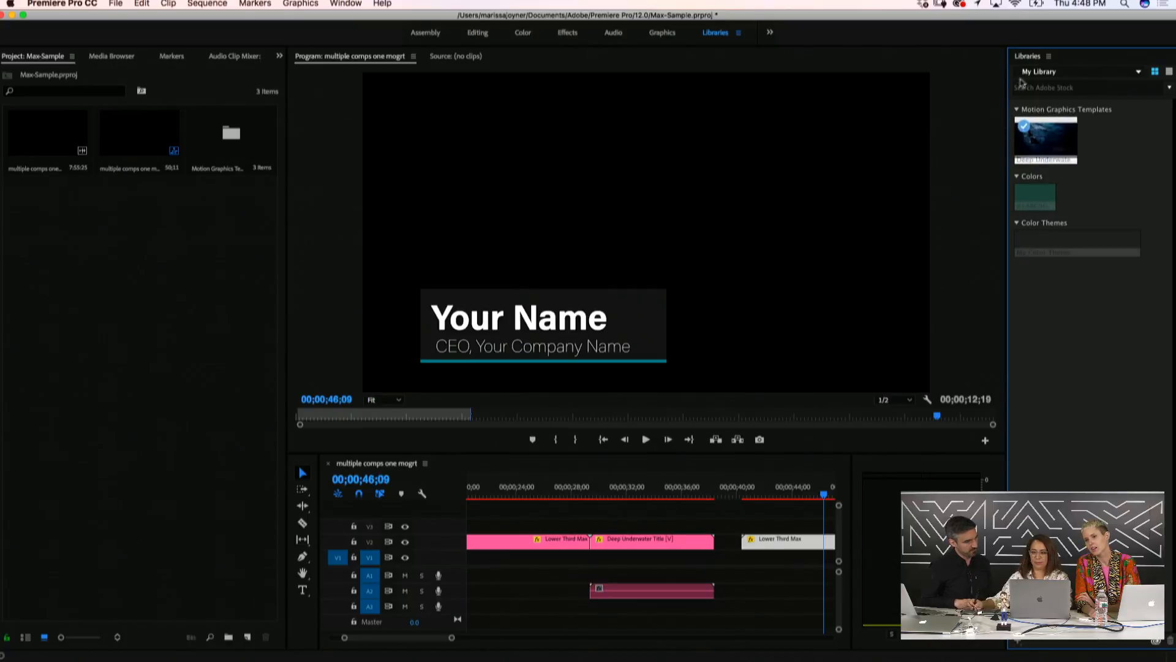
# Keep the Libraries search scoped to Adobe Stock, then bring Firefox to the front
pyautogui.click(1170, 91)
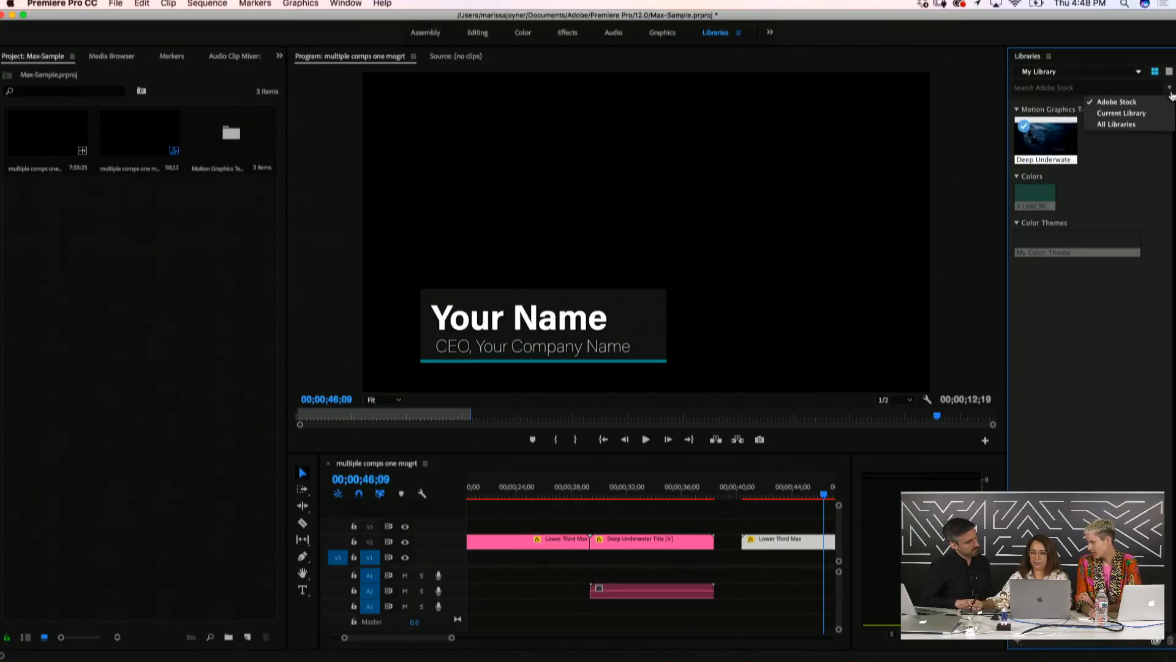
pyautogui.click(1140, 102)
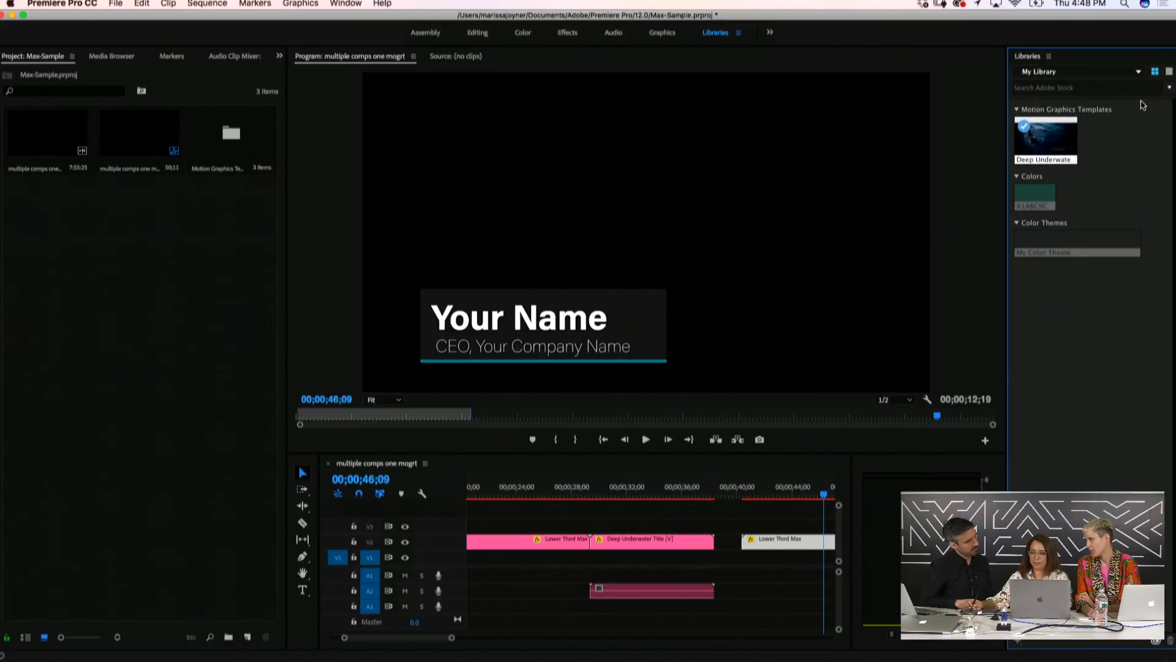
pyautogui.click(1054, 87)
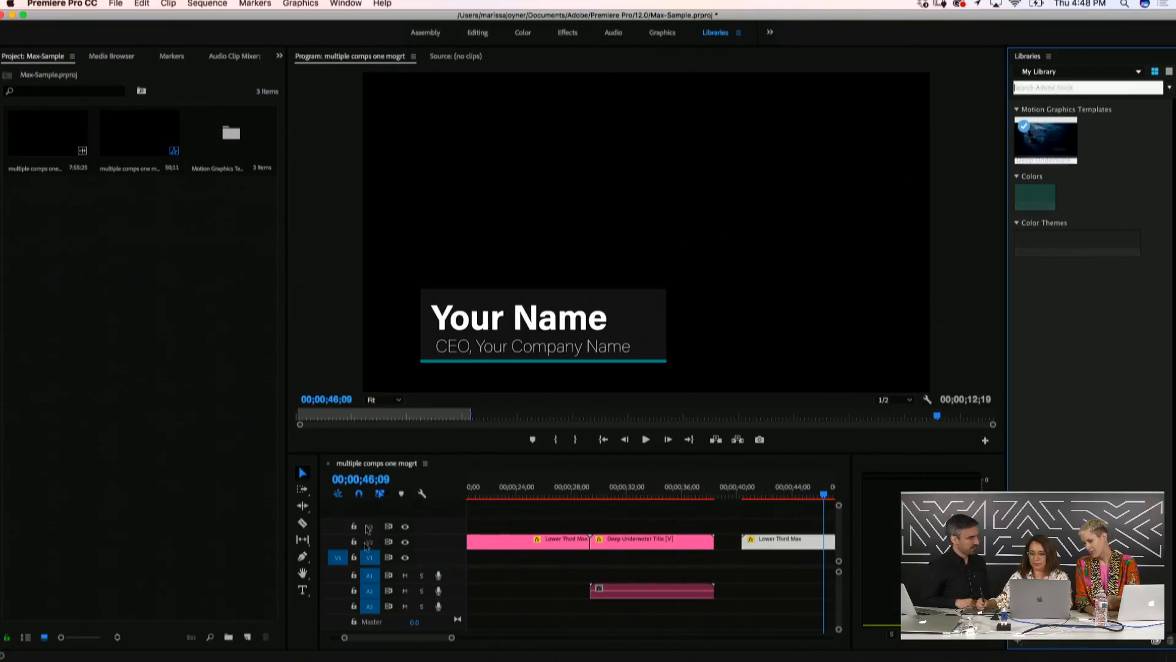
pyautogui.moveTo(318, 660)
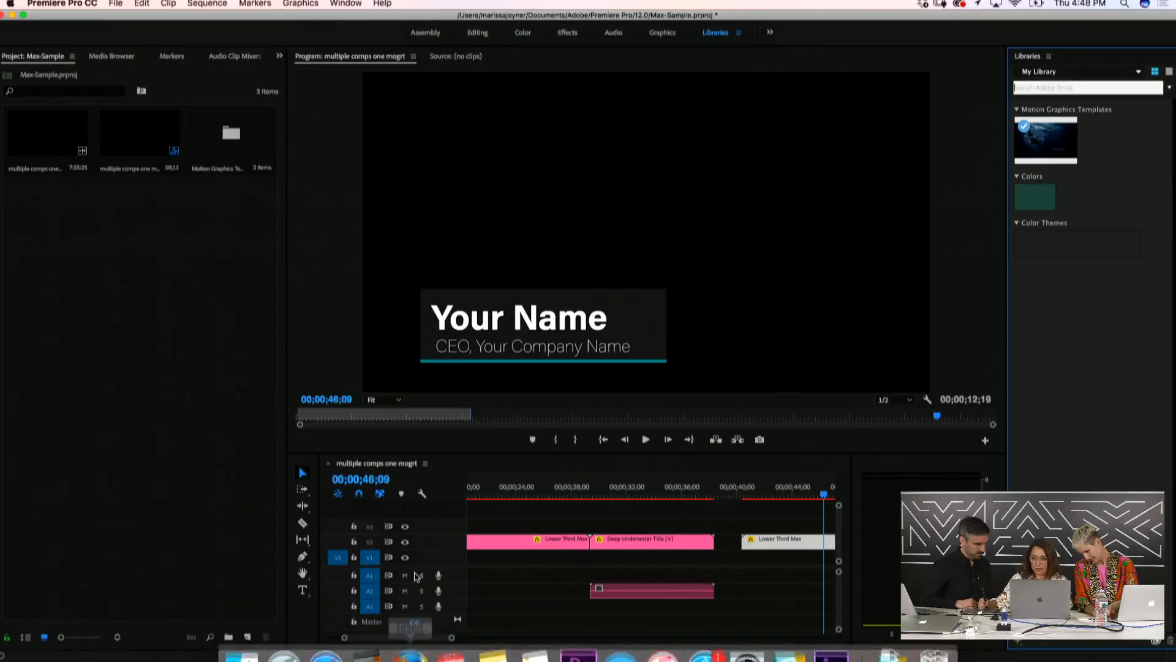
pyautogui.click(410, 651)
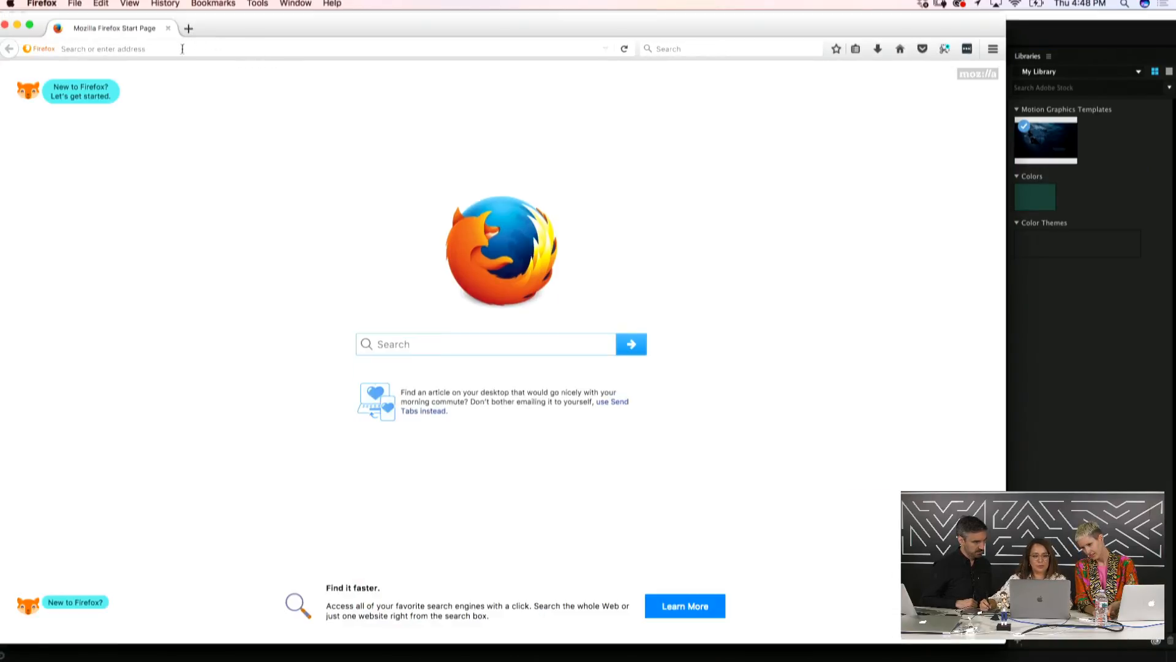
# Enter 'sto' in Firefox's address bar to load the stock.adobe.com autofill
pyautogui.click(189, 51)
pyautogui.write('adob')
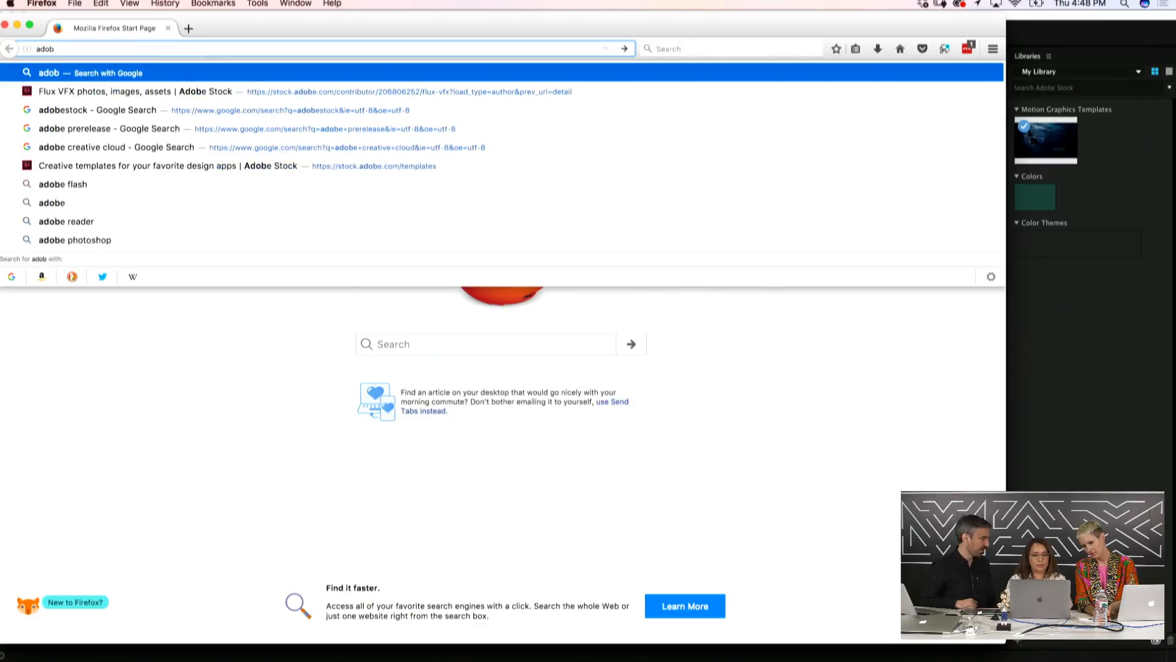
pyautogui.write('estock')
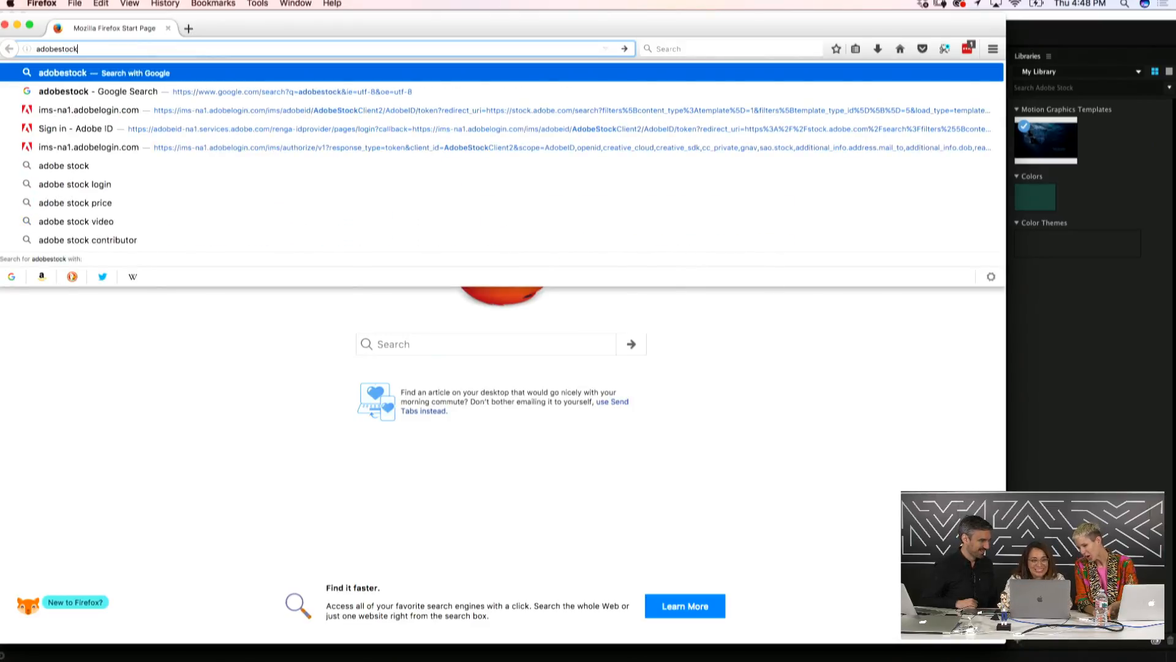
pyautogui.press('BackSpace')
pyautogui.press('BackSpace')
pyautogui.press('BackSpace')
pyautogui.press('BackSpace')
pyautogui.press('BackSpace')
pyautogui.press('BackSpace')
pyautogui.press('BackSpace')
pyautogui.press('BackSpace')
pyautogui.press('BackSpace')
pyautogui.press('BackSpace')
pyautogui.write('st')
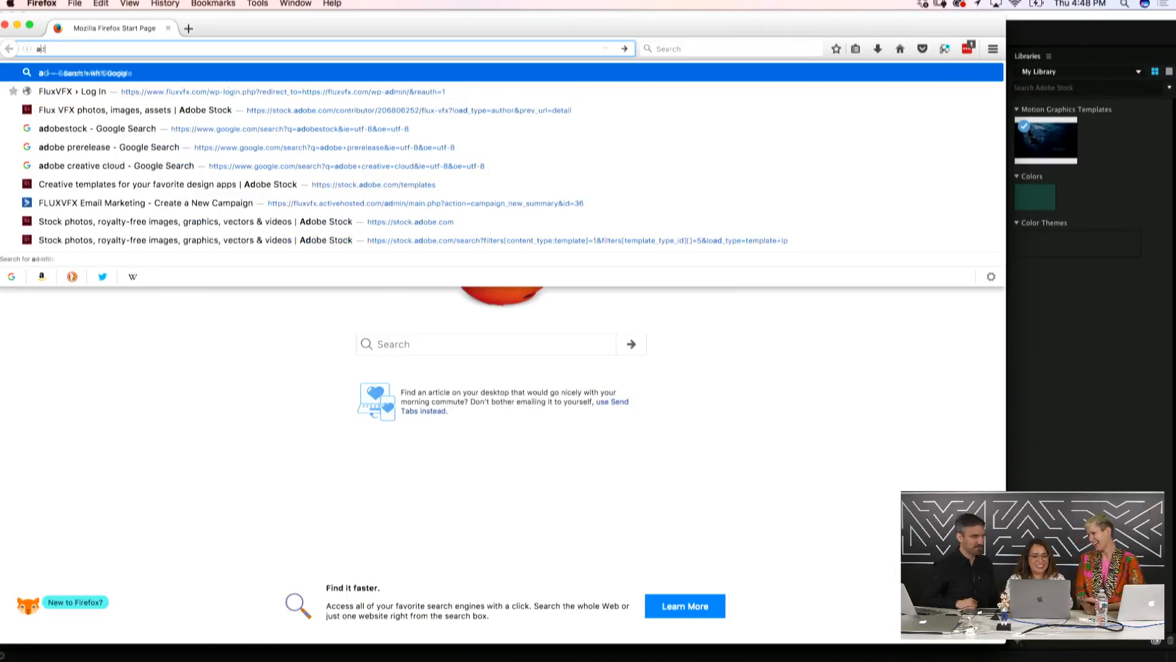
pyautogui.write('o')
pyautogui.press('Return')
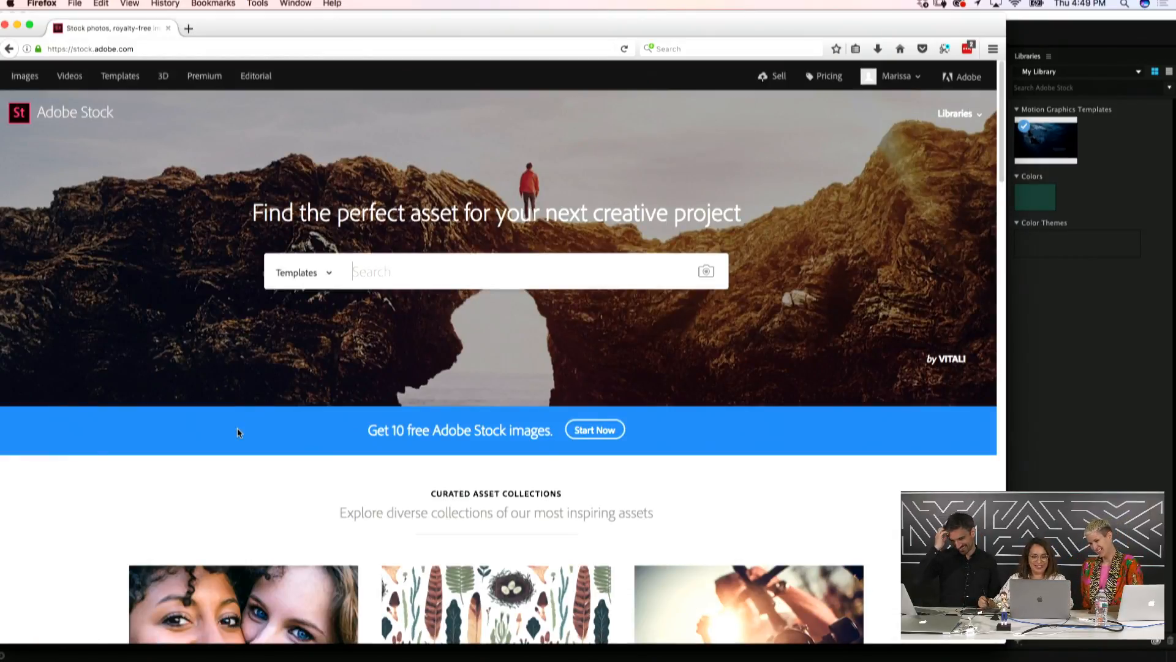
# Search Adobe Stock Templates for 'space', returning 142 results
pyautogui.scroll(-6, 237, 429)
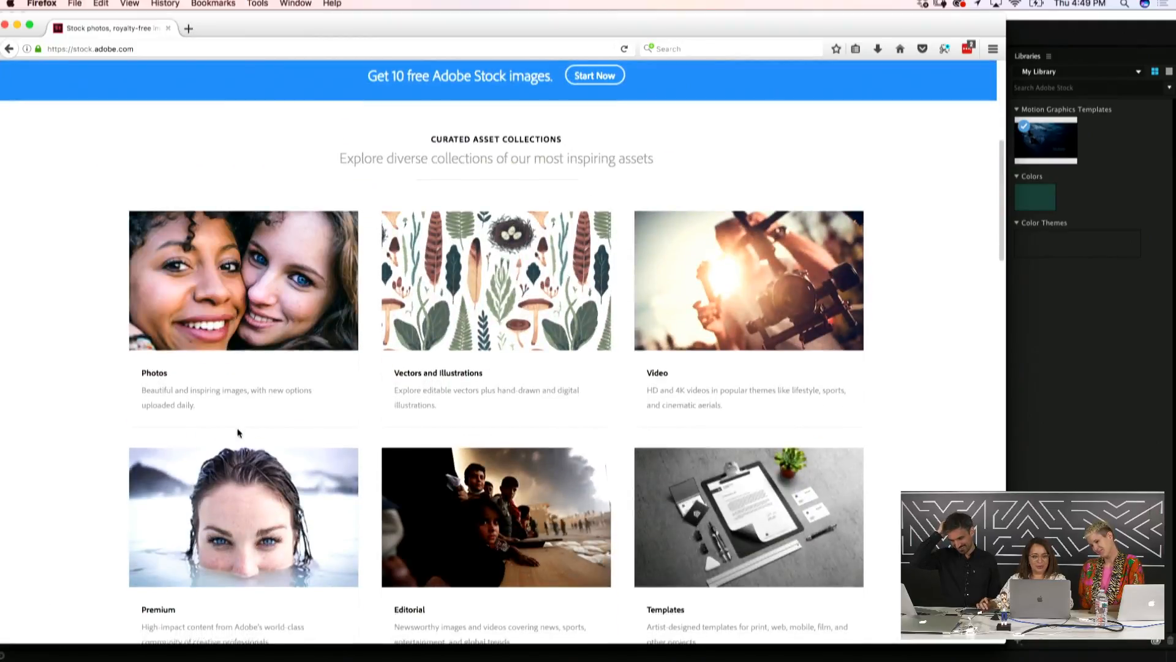
pyautogui.scroll(-2, 237, 432)
pyautogui.scroll(8, 237, 432)
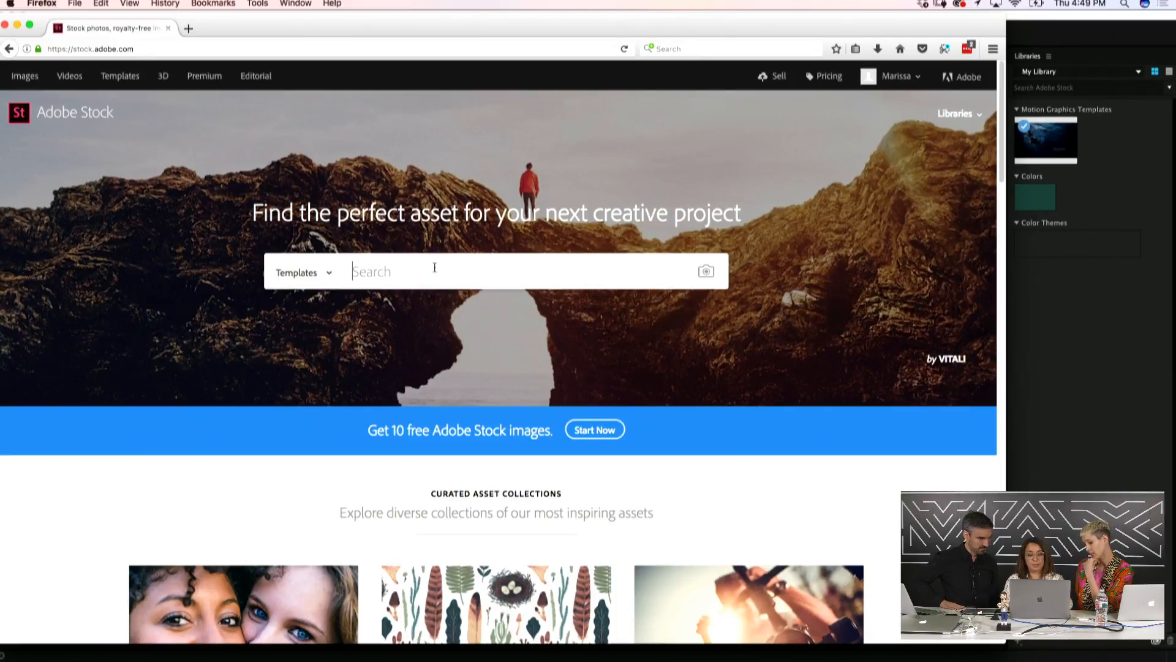
pyautogui.write('space')
pyautogui.press('Return')
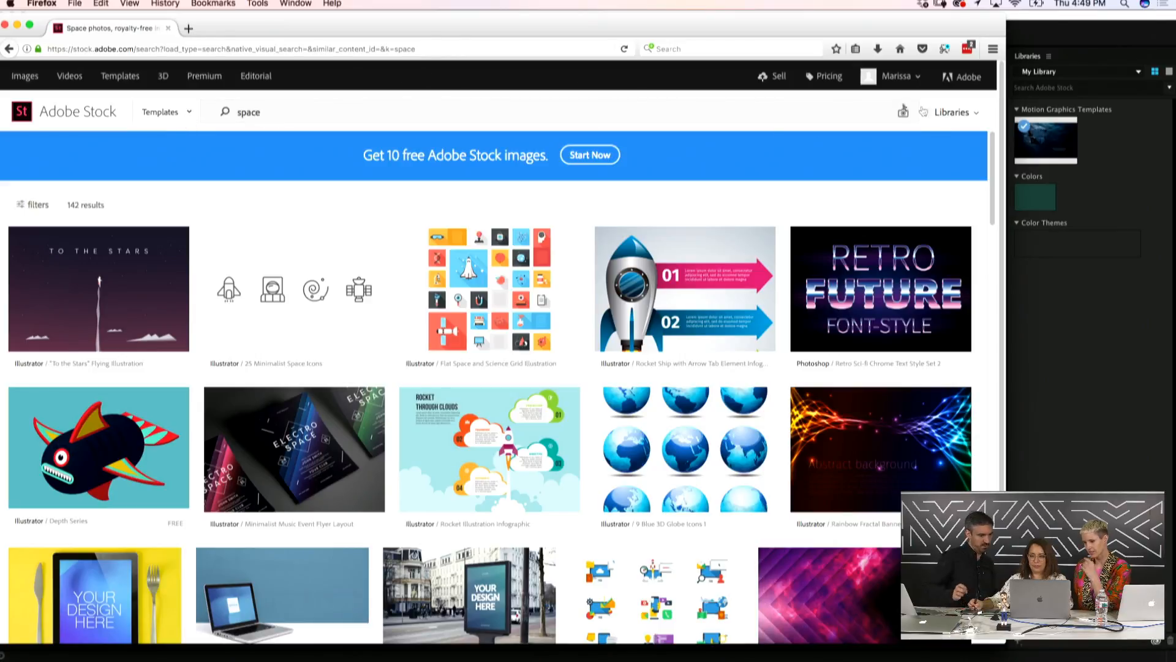
# Set the search type to Templates and filter the space results to the Premiere Pro app
pyautogui.click(188, 113)
pyautogui.click(189, 116)
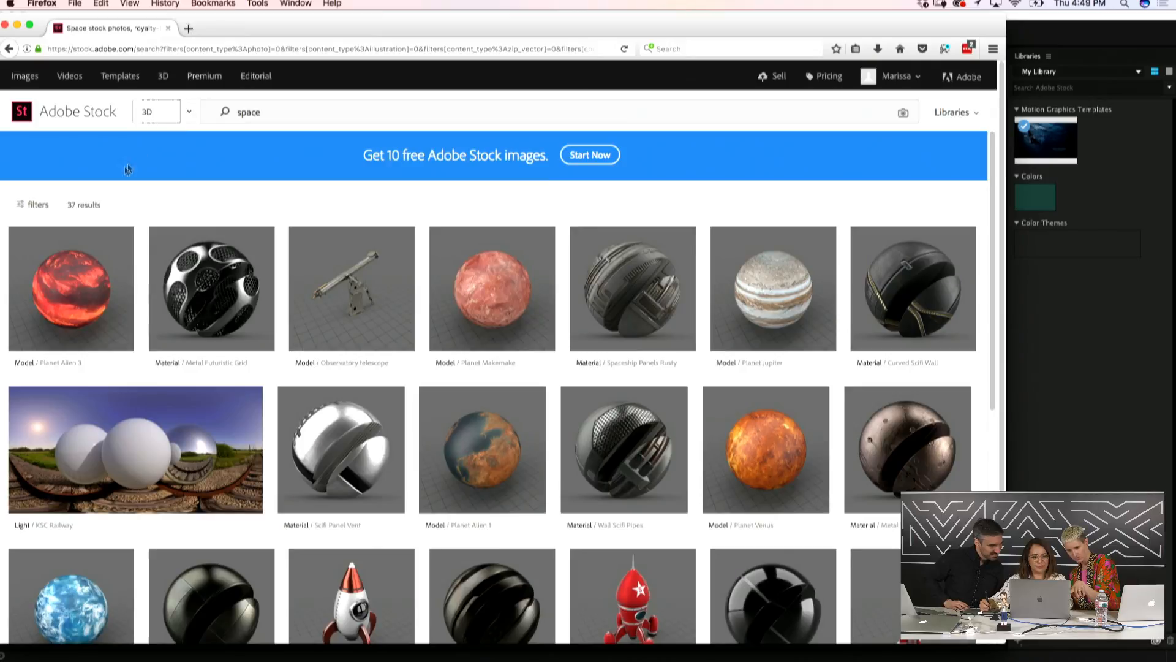
pyautogui.click(35, 204)
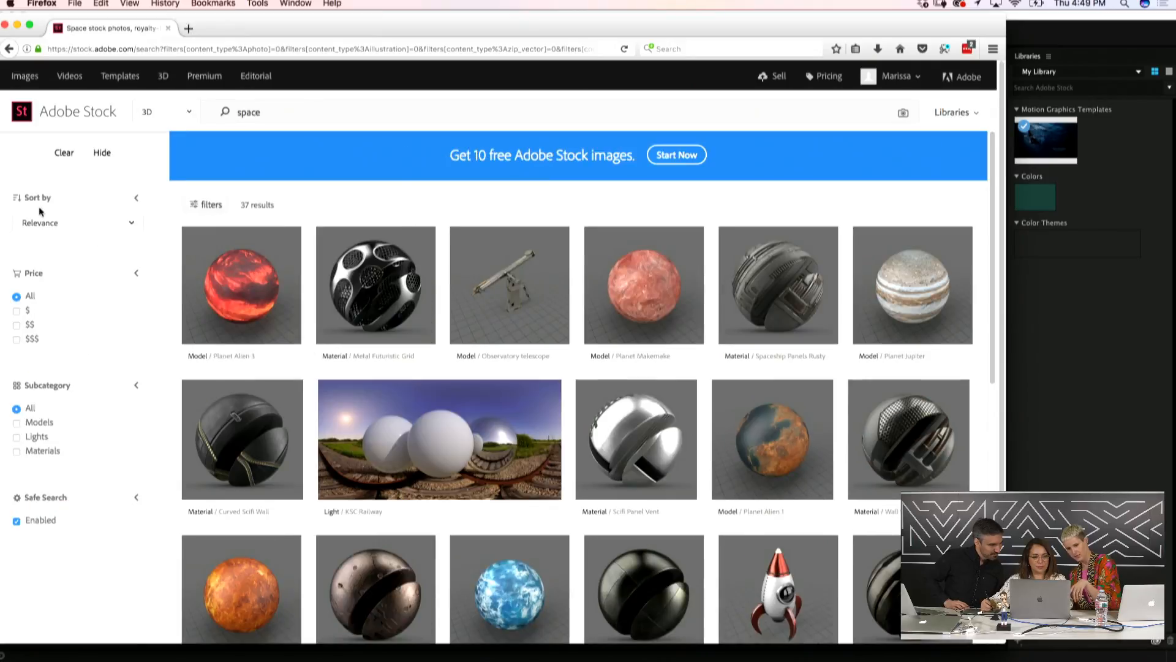
pyautogui.click(187, 114)
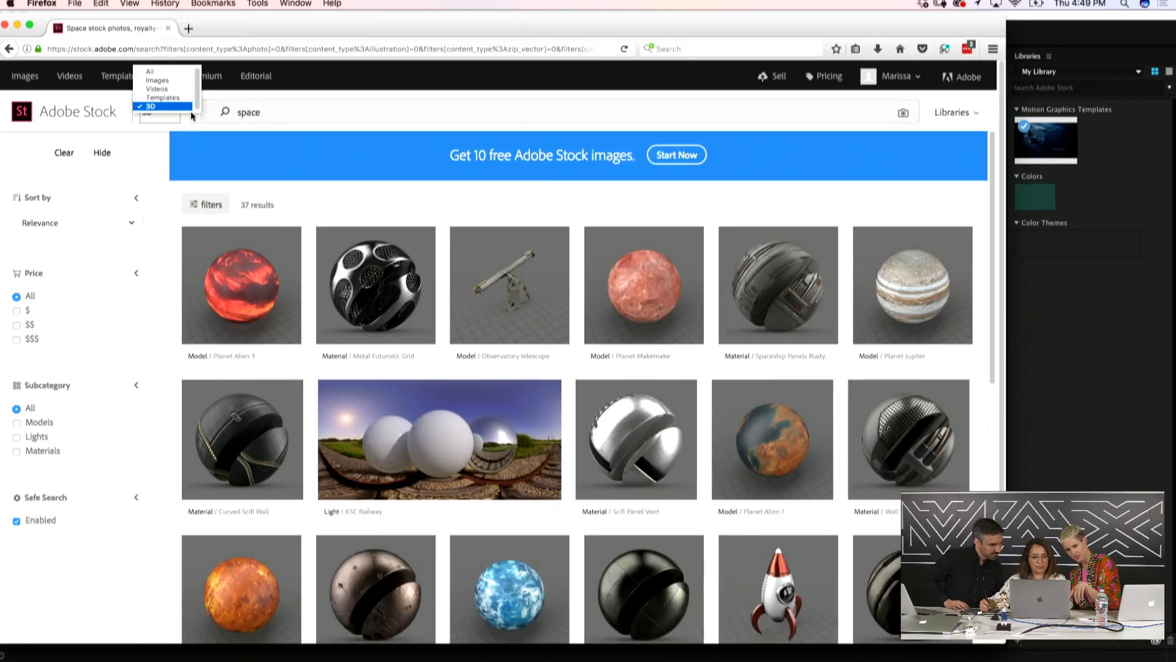
pyautogui.click(163, 97)
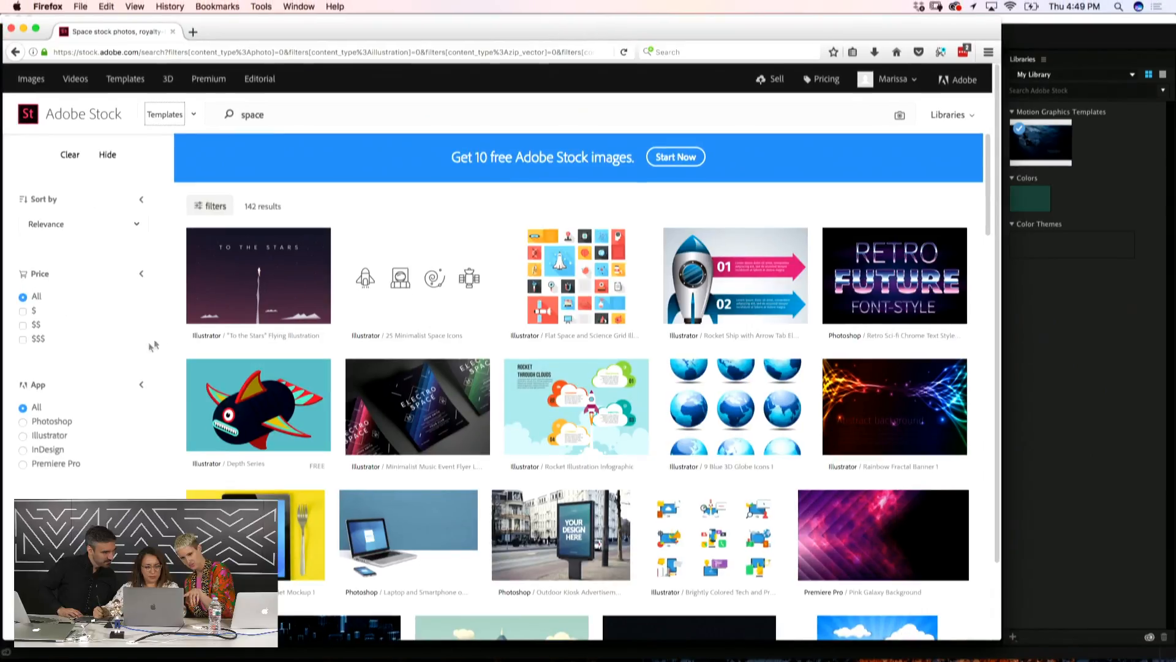
pyautogui.click(53, 464)
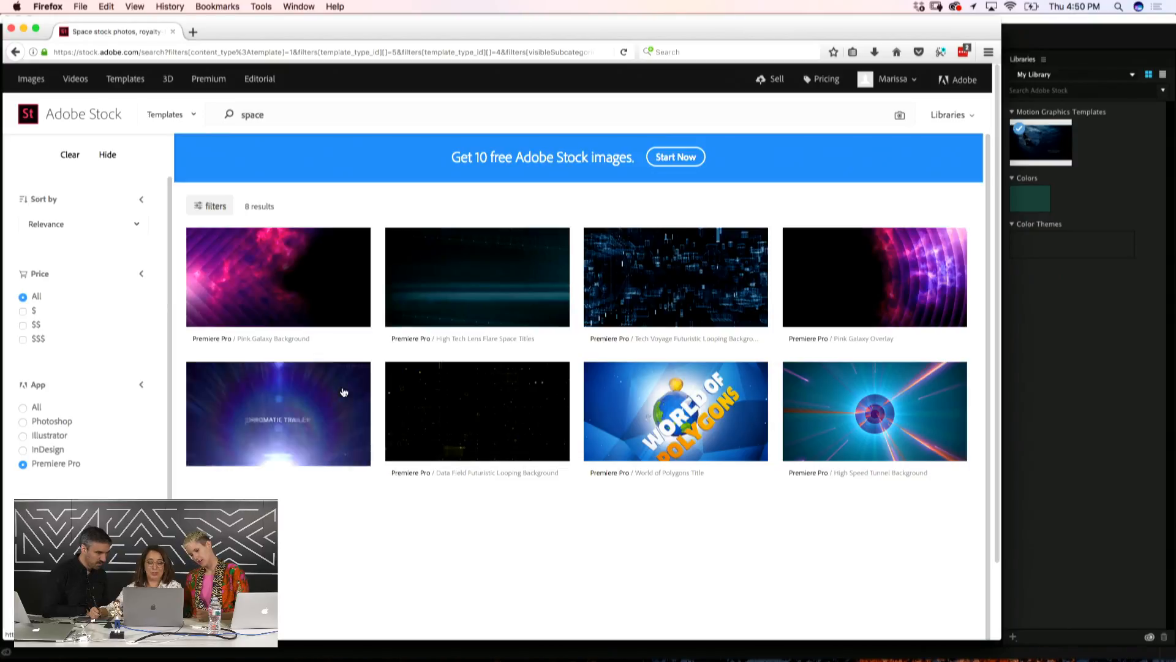
# View the Light Rays Title details: a 2-second, 428.18 MB MOGRT at US$19.99
pyautogui.scroll(-3, 344, 389)
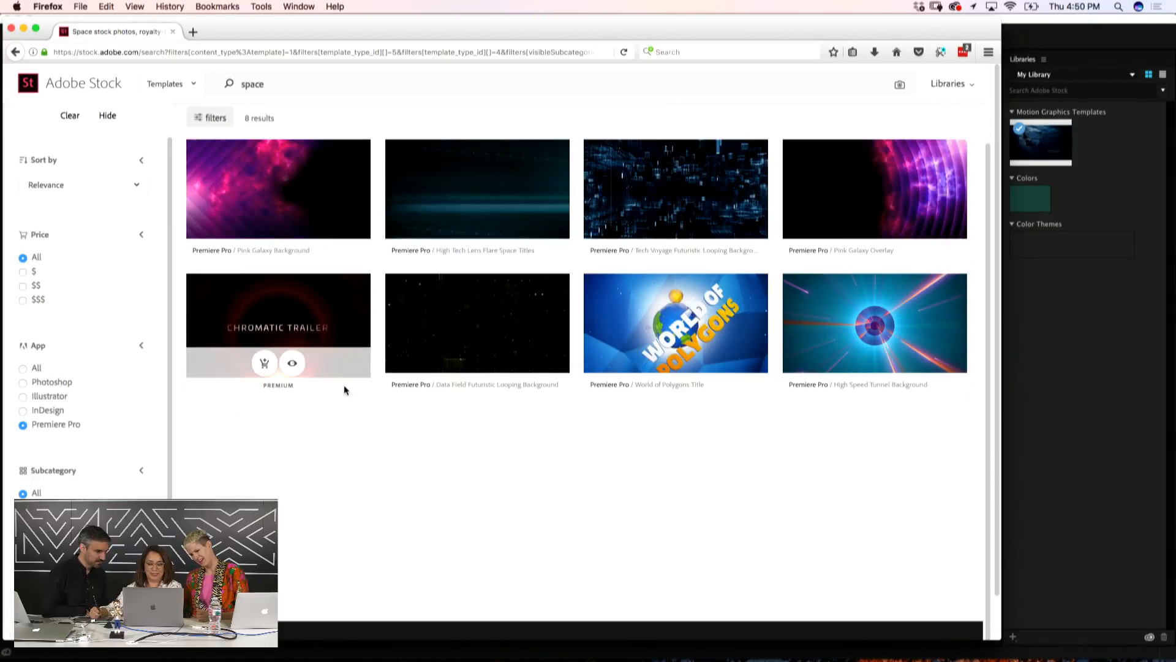
pyautogui.click(343, 385)
pyautogui.moveTo(988, 146); pyautogui.dragTo(950, 307)
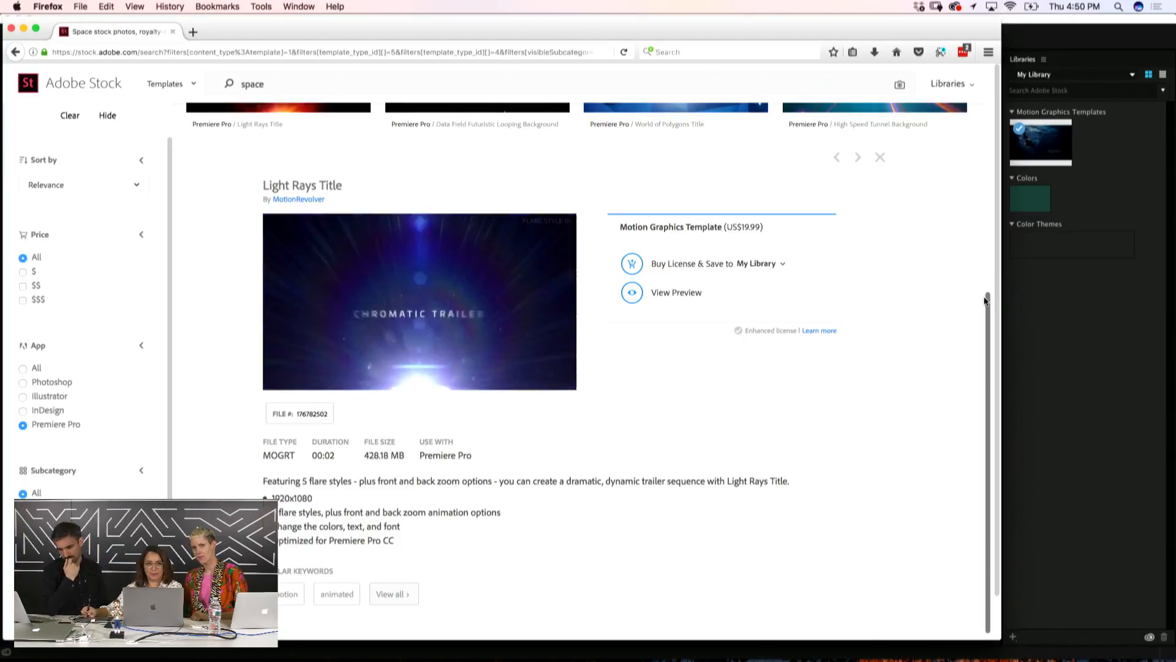
pyautogui.click(502, 52)
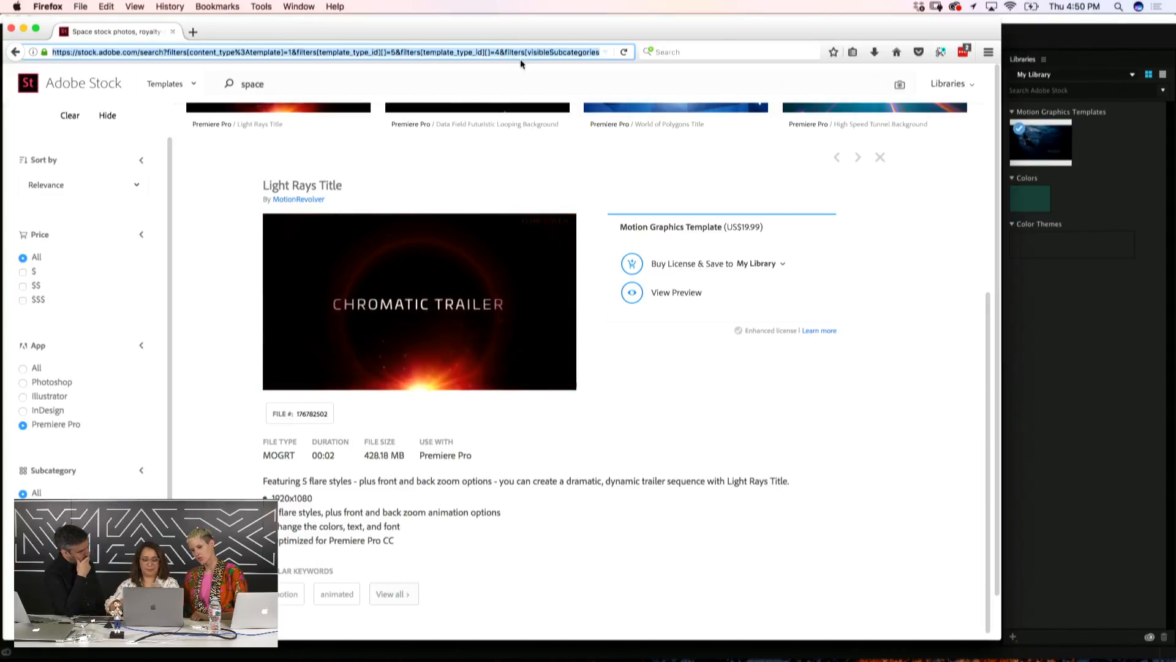
# Load adobe.ly/maxmogrts to reach the Master Artists Motion Graphics collection
pyautogui.write('adob')
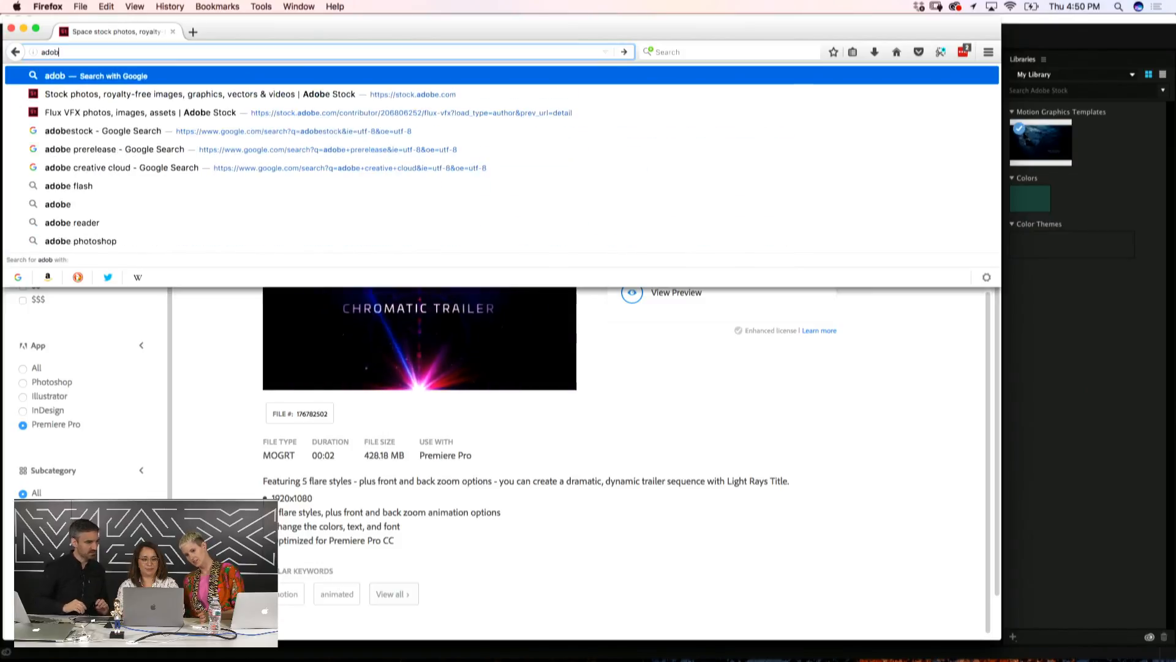
pyautogui.write('e.ly/')
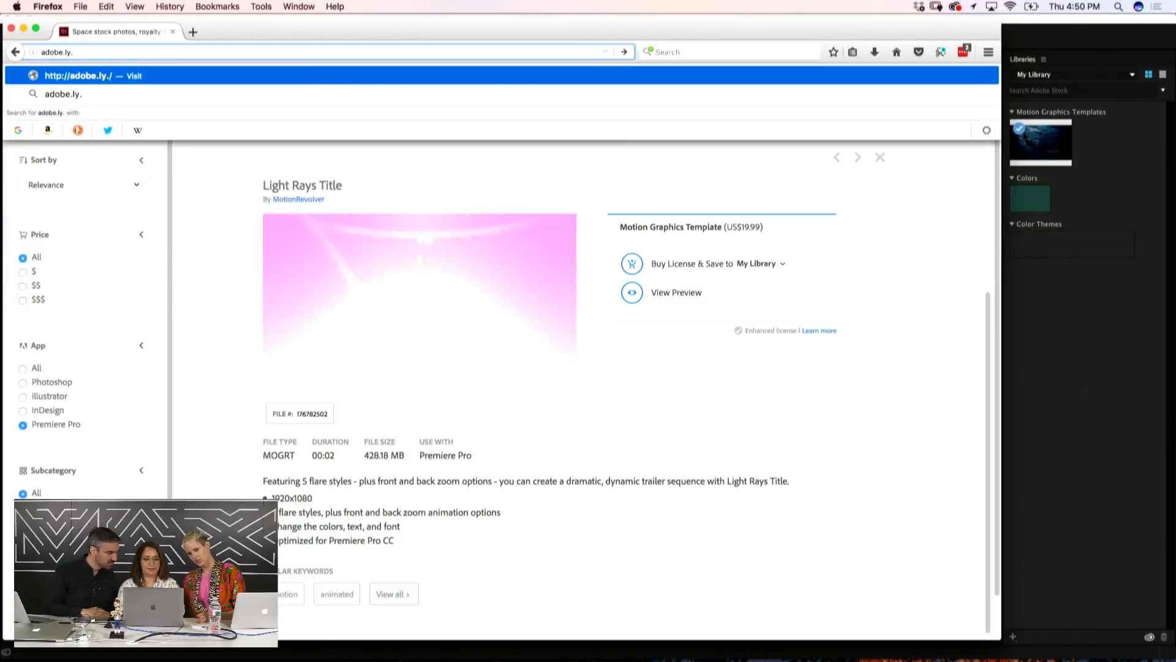
pyautogui.write('max')
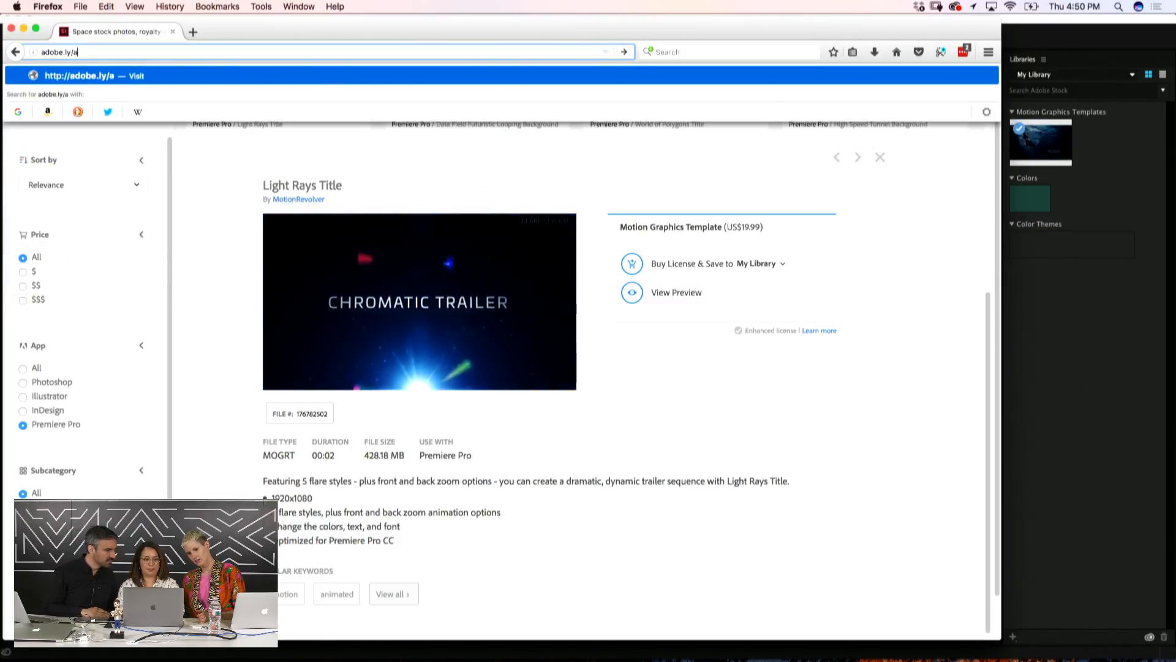
pyautogui.write('mogrts')
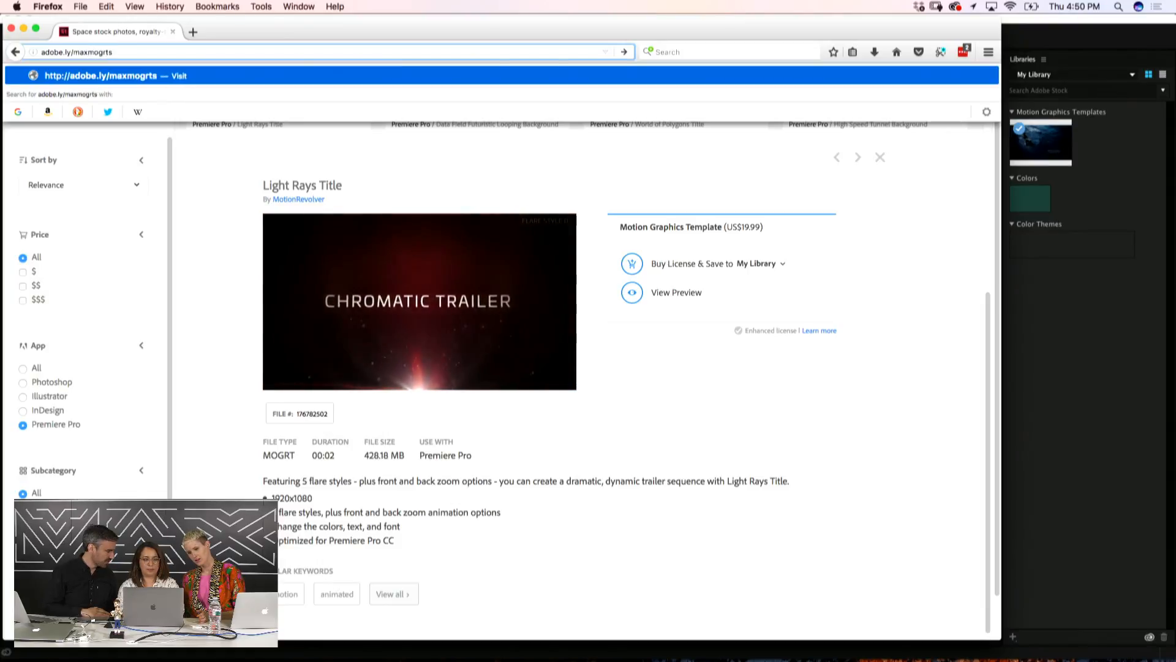
pyautogui.press('Return')
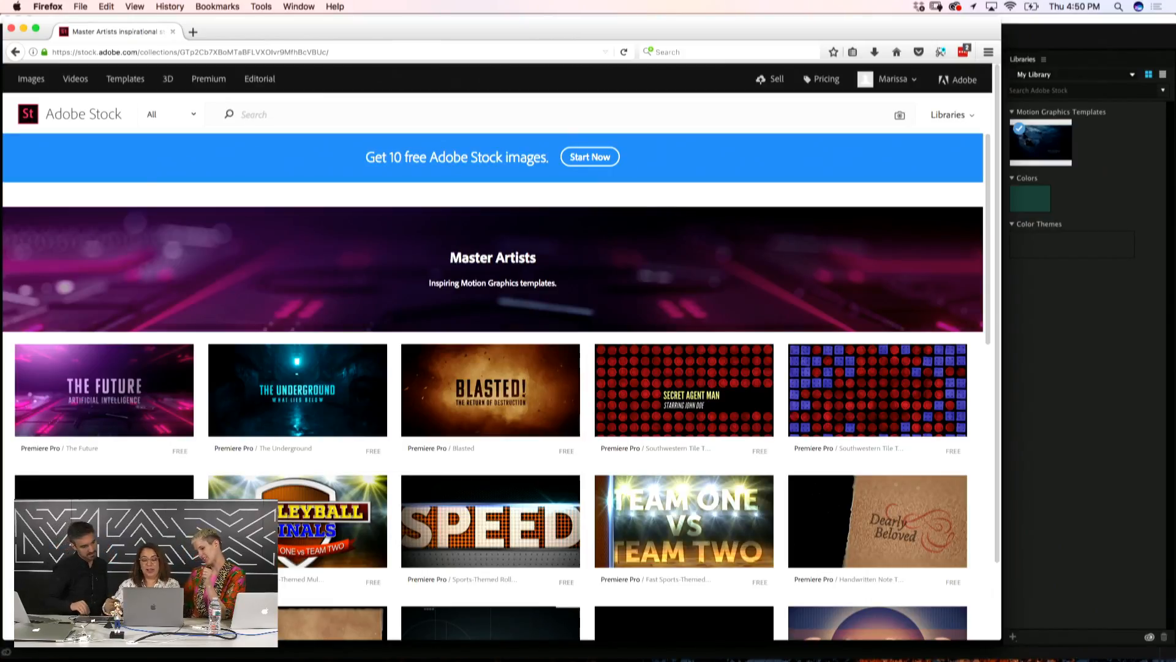
pyautogui.moveTo(984, 191); pyautogui.dragTo(996, 535)
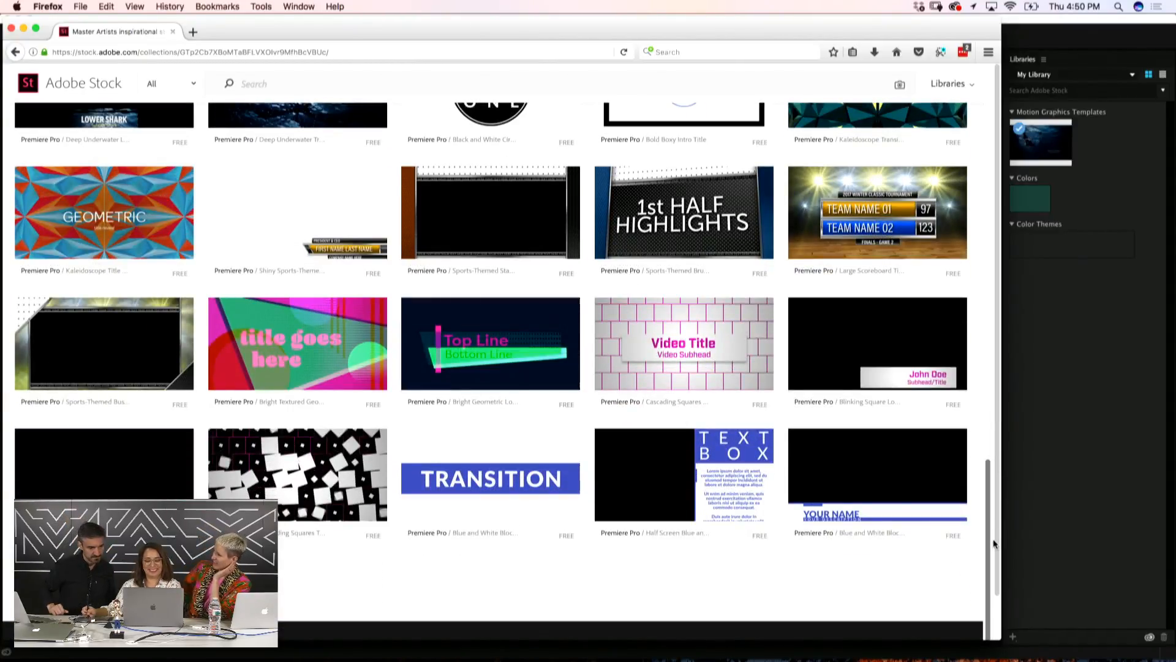
pyautogui.moveTo(994, 538); pyautogui.dragTo(981, 149)
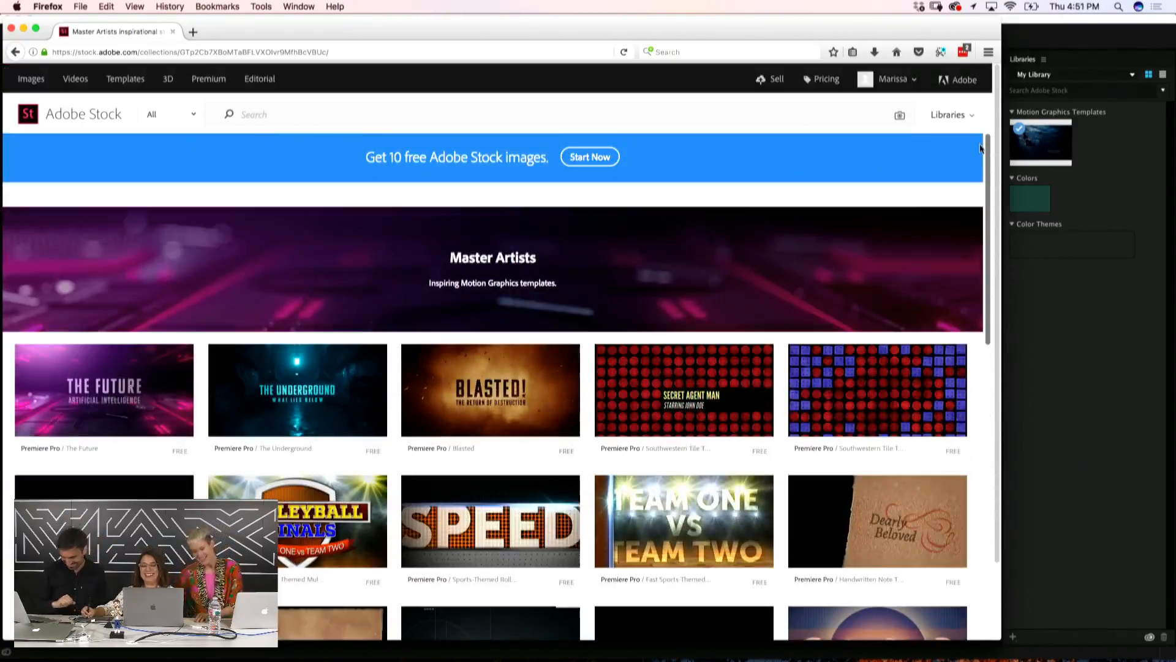
pyautogui.scroll(-5, 985, 144)
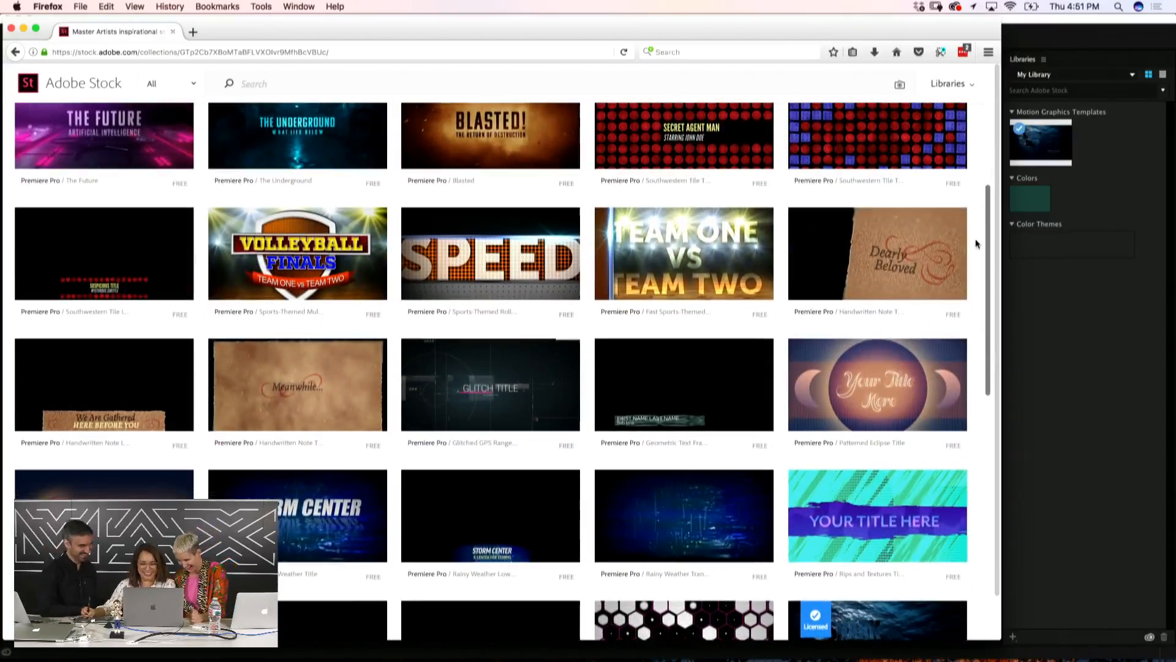
pyautogui.scroll(-3, 976, 243)
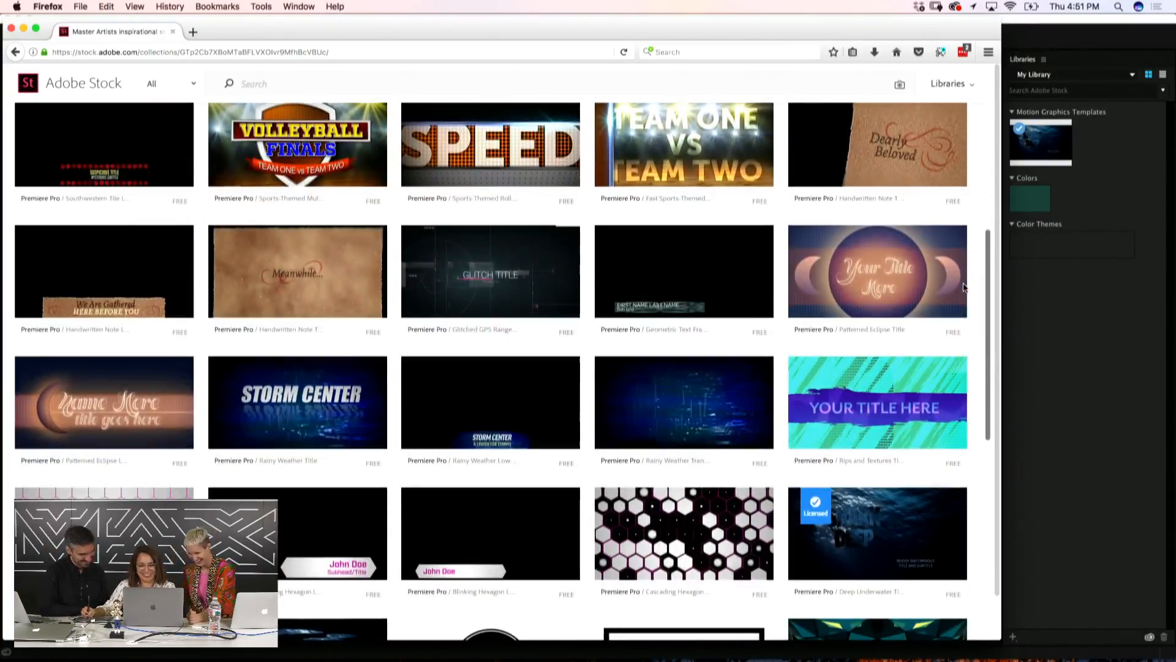
pyautogui.scroll(-10, 964, 287)
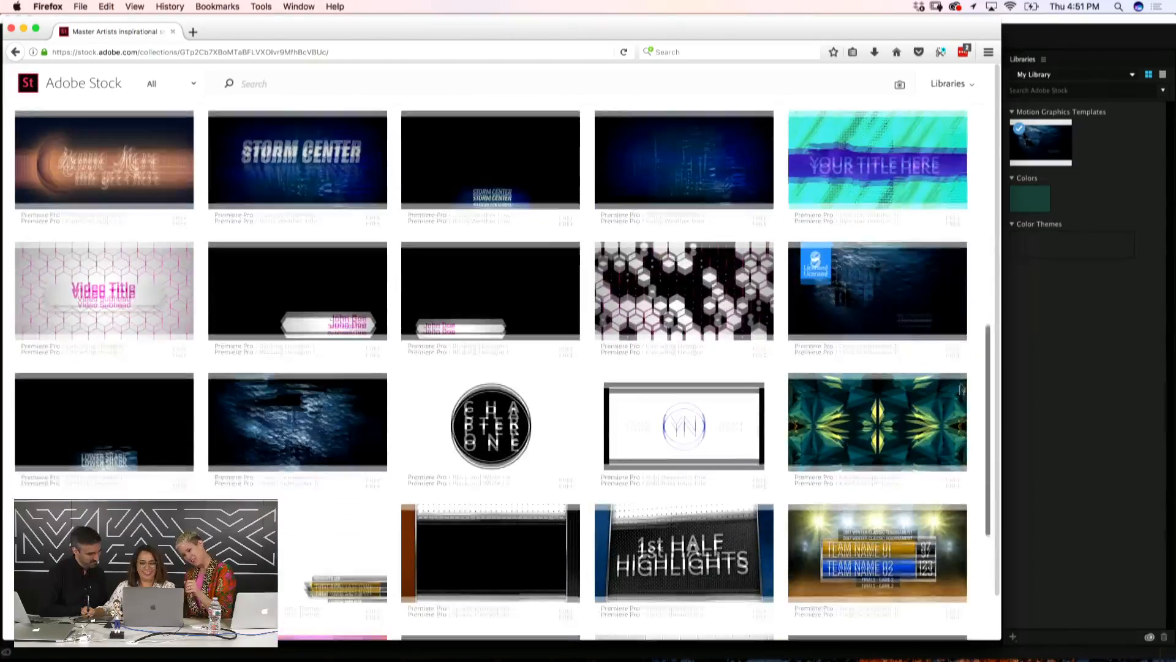
pyautogui.scroll(-5, 960, 440)
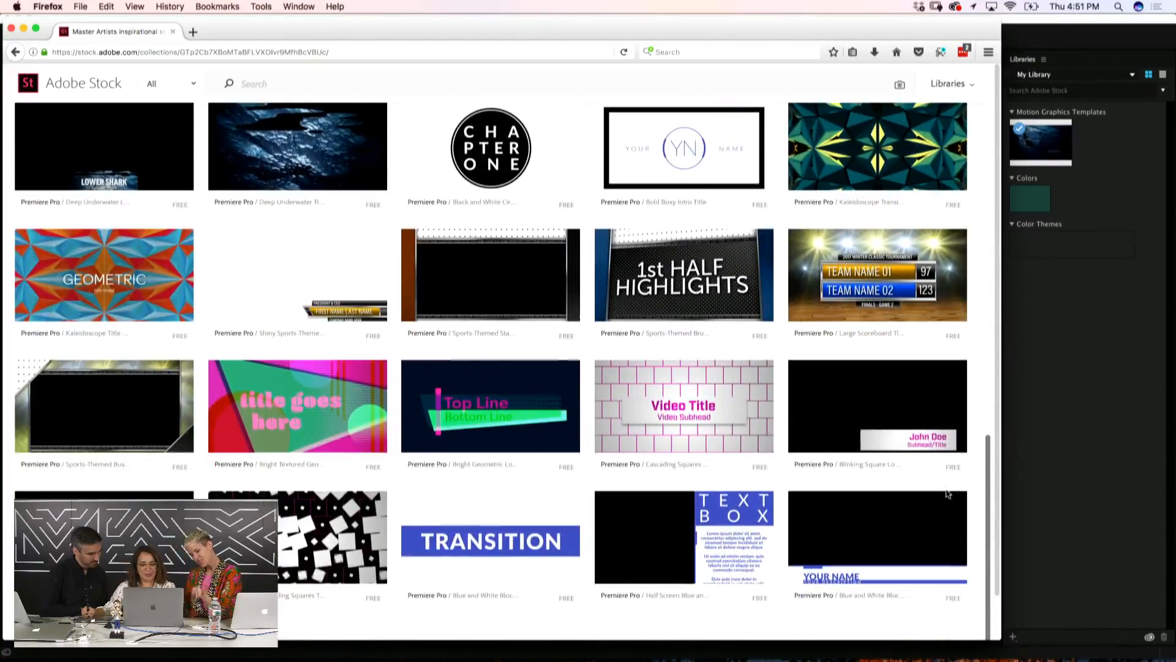
pyautogui.scroll(-1, 948, 505)
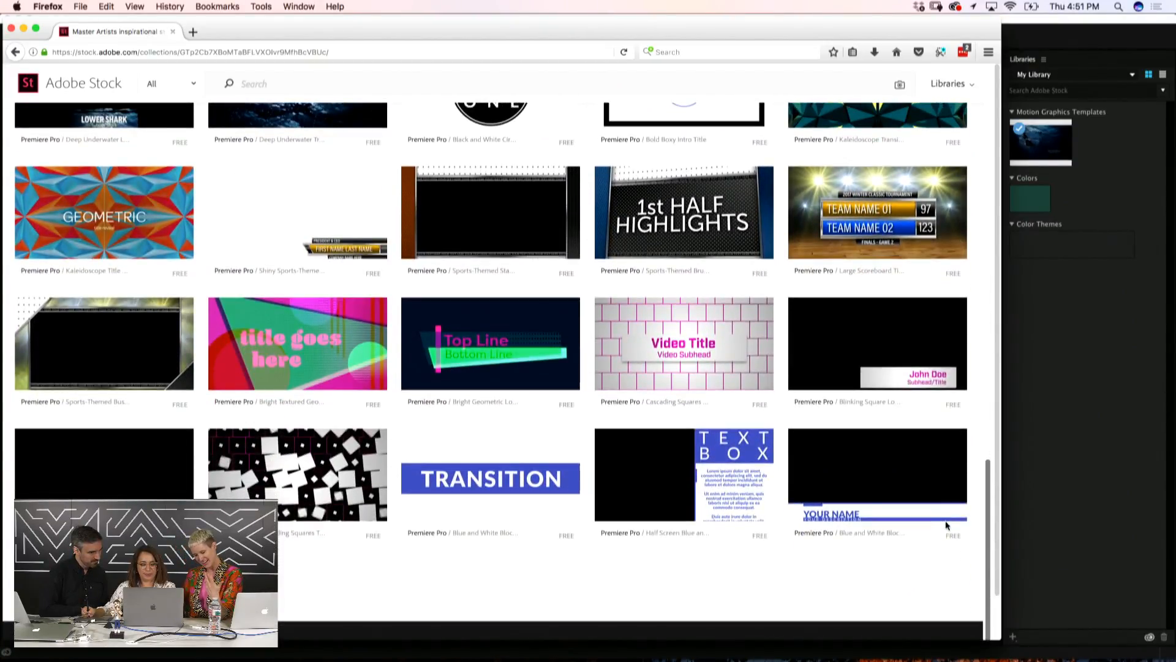
pyautogui.scroll(5, 947, 525)
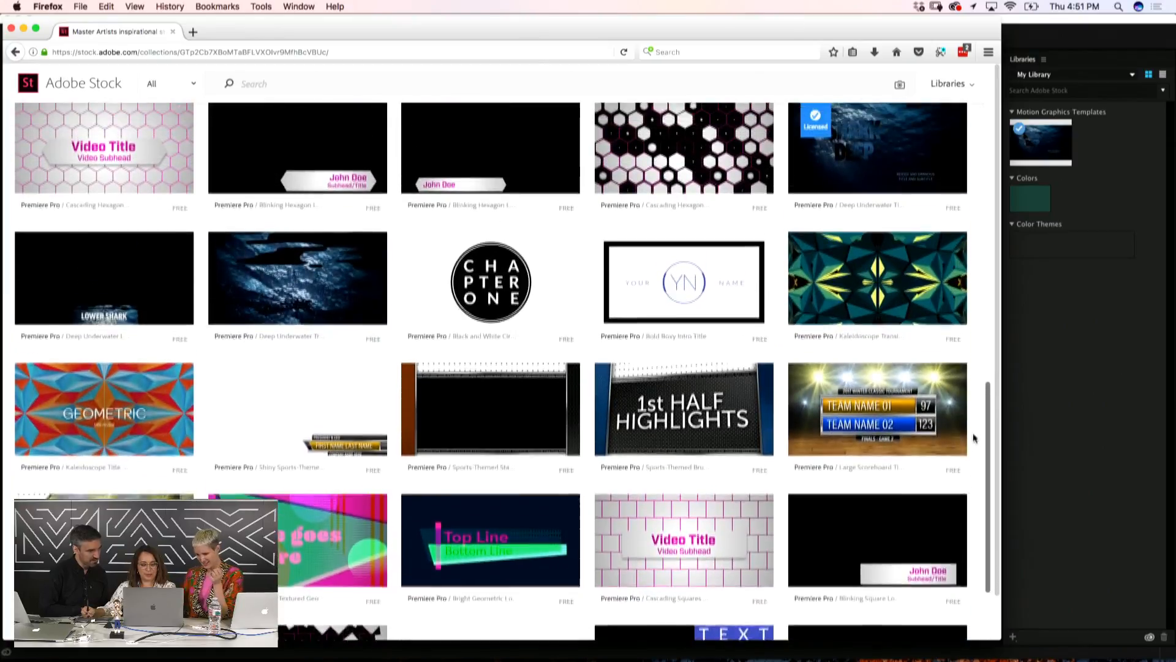
pyautogui.scroll(10, 974, 437)
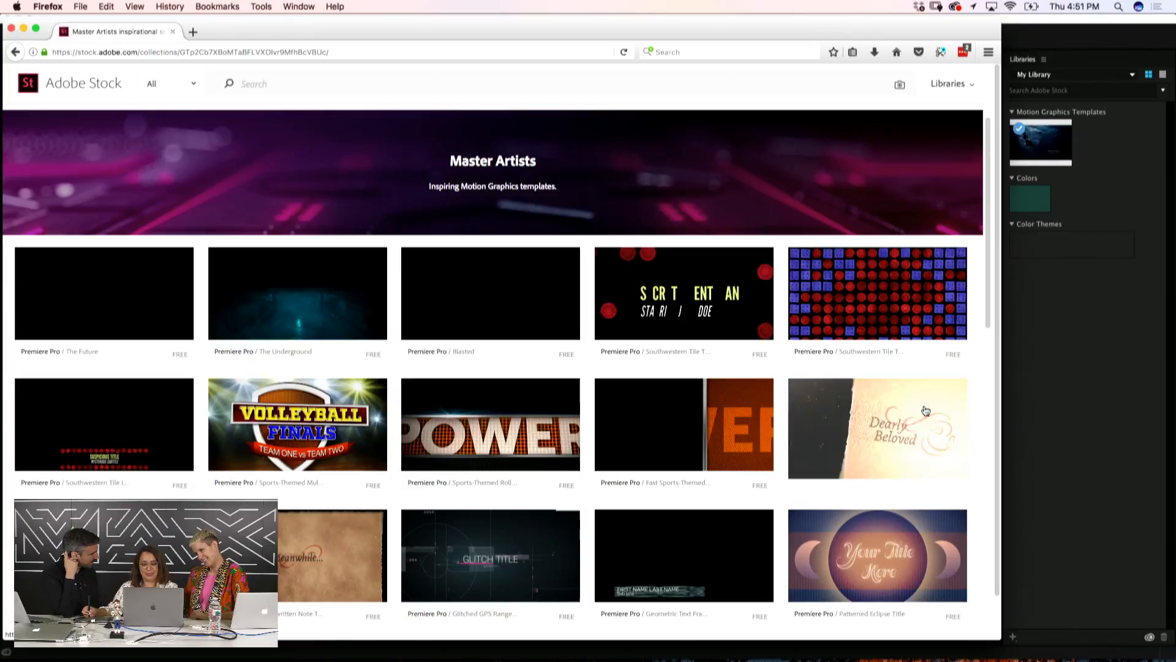
pyautogui.scroll(-5, 986, 303)
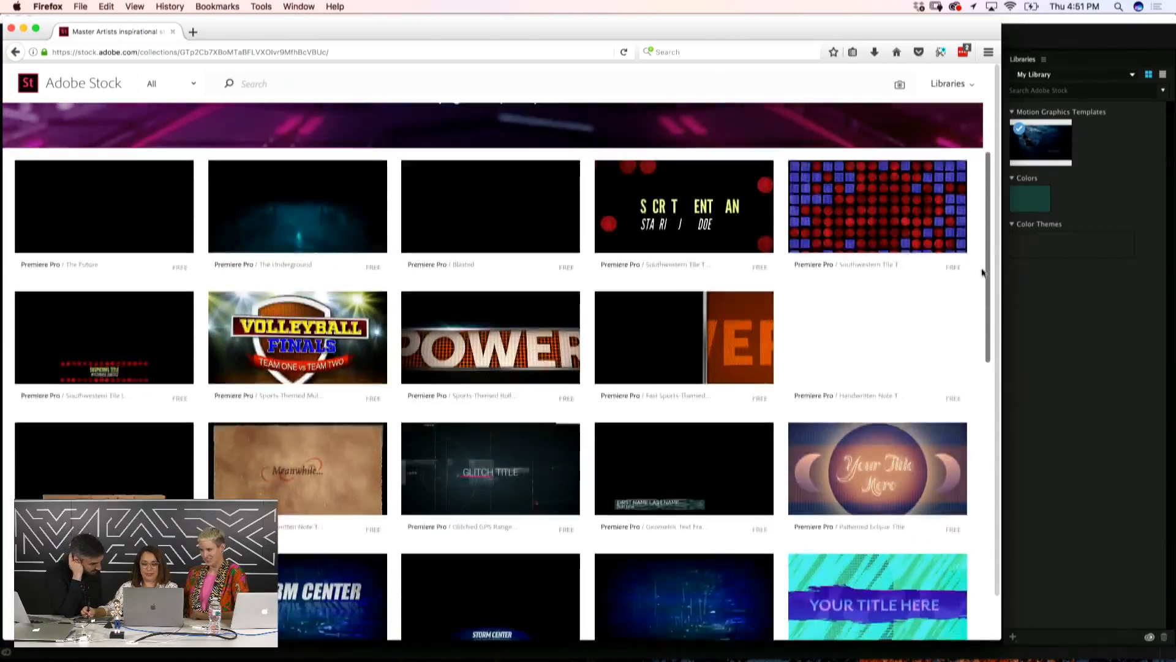
pyautogui.moveTo(985, 303); pyautogui.dragTo(985, 402)
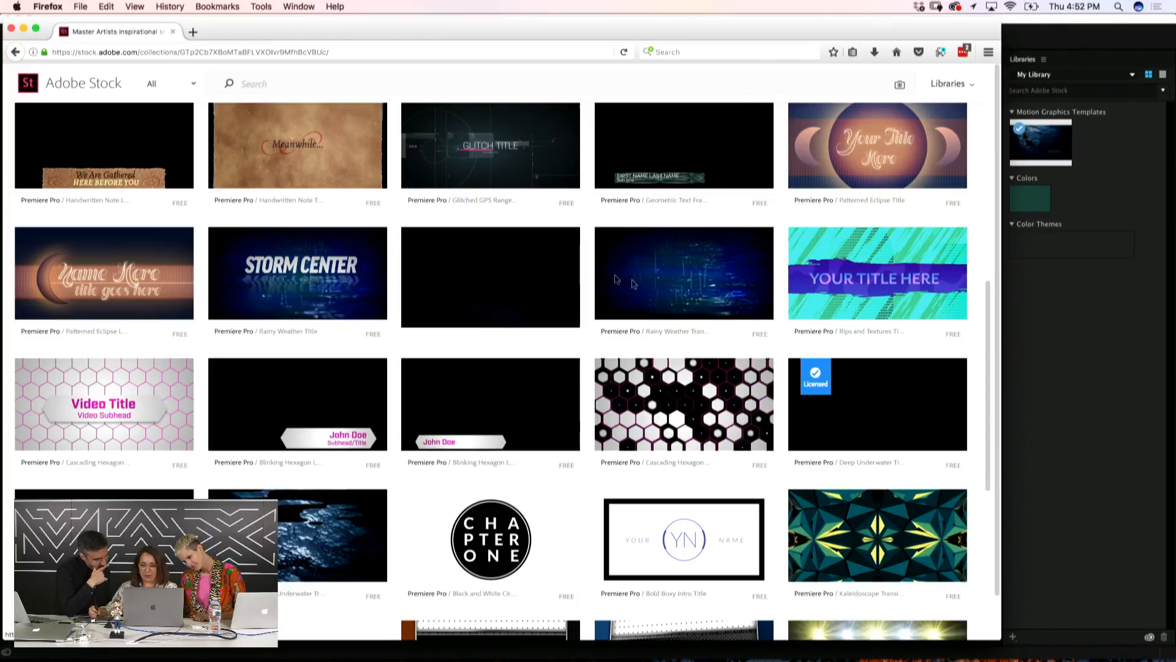
pyautogui.moveTo(857, 314)
pyautogui.moveTo(988, 304); pyautogui.dragTo(987, 327)
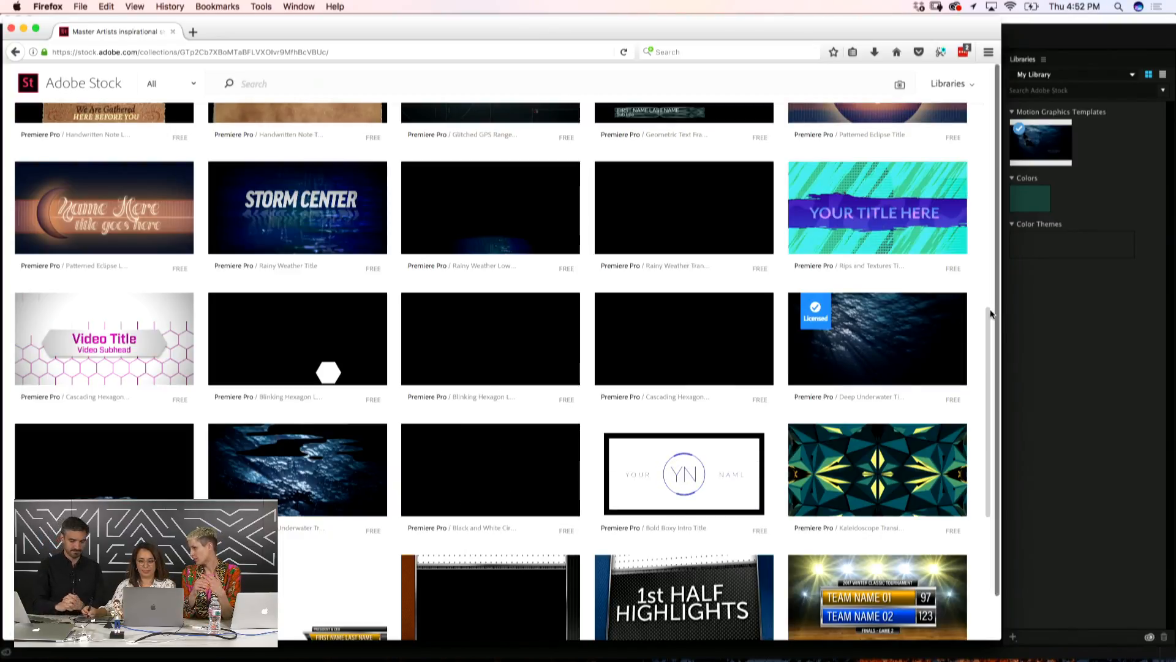
pyautogui.moveTo(988, 315); pyautogui.dragTo(974, 460)
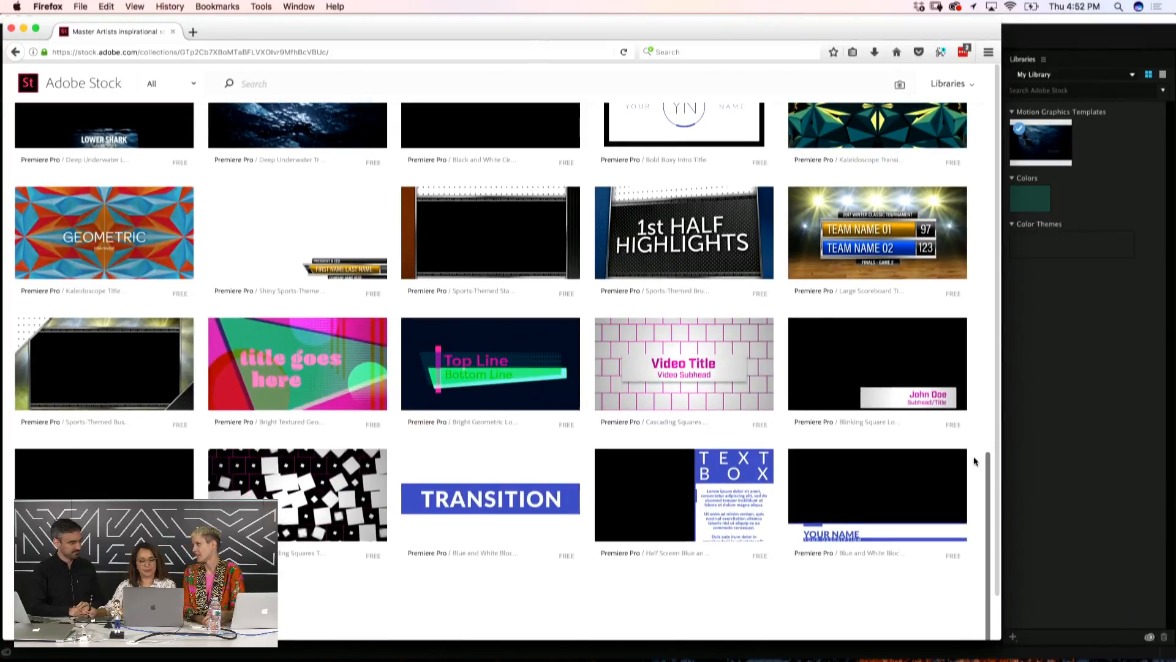